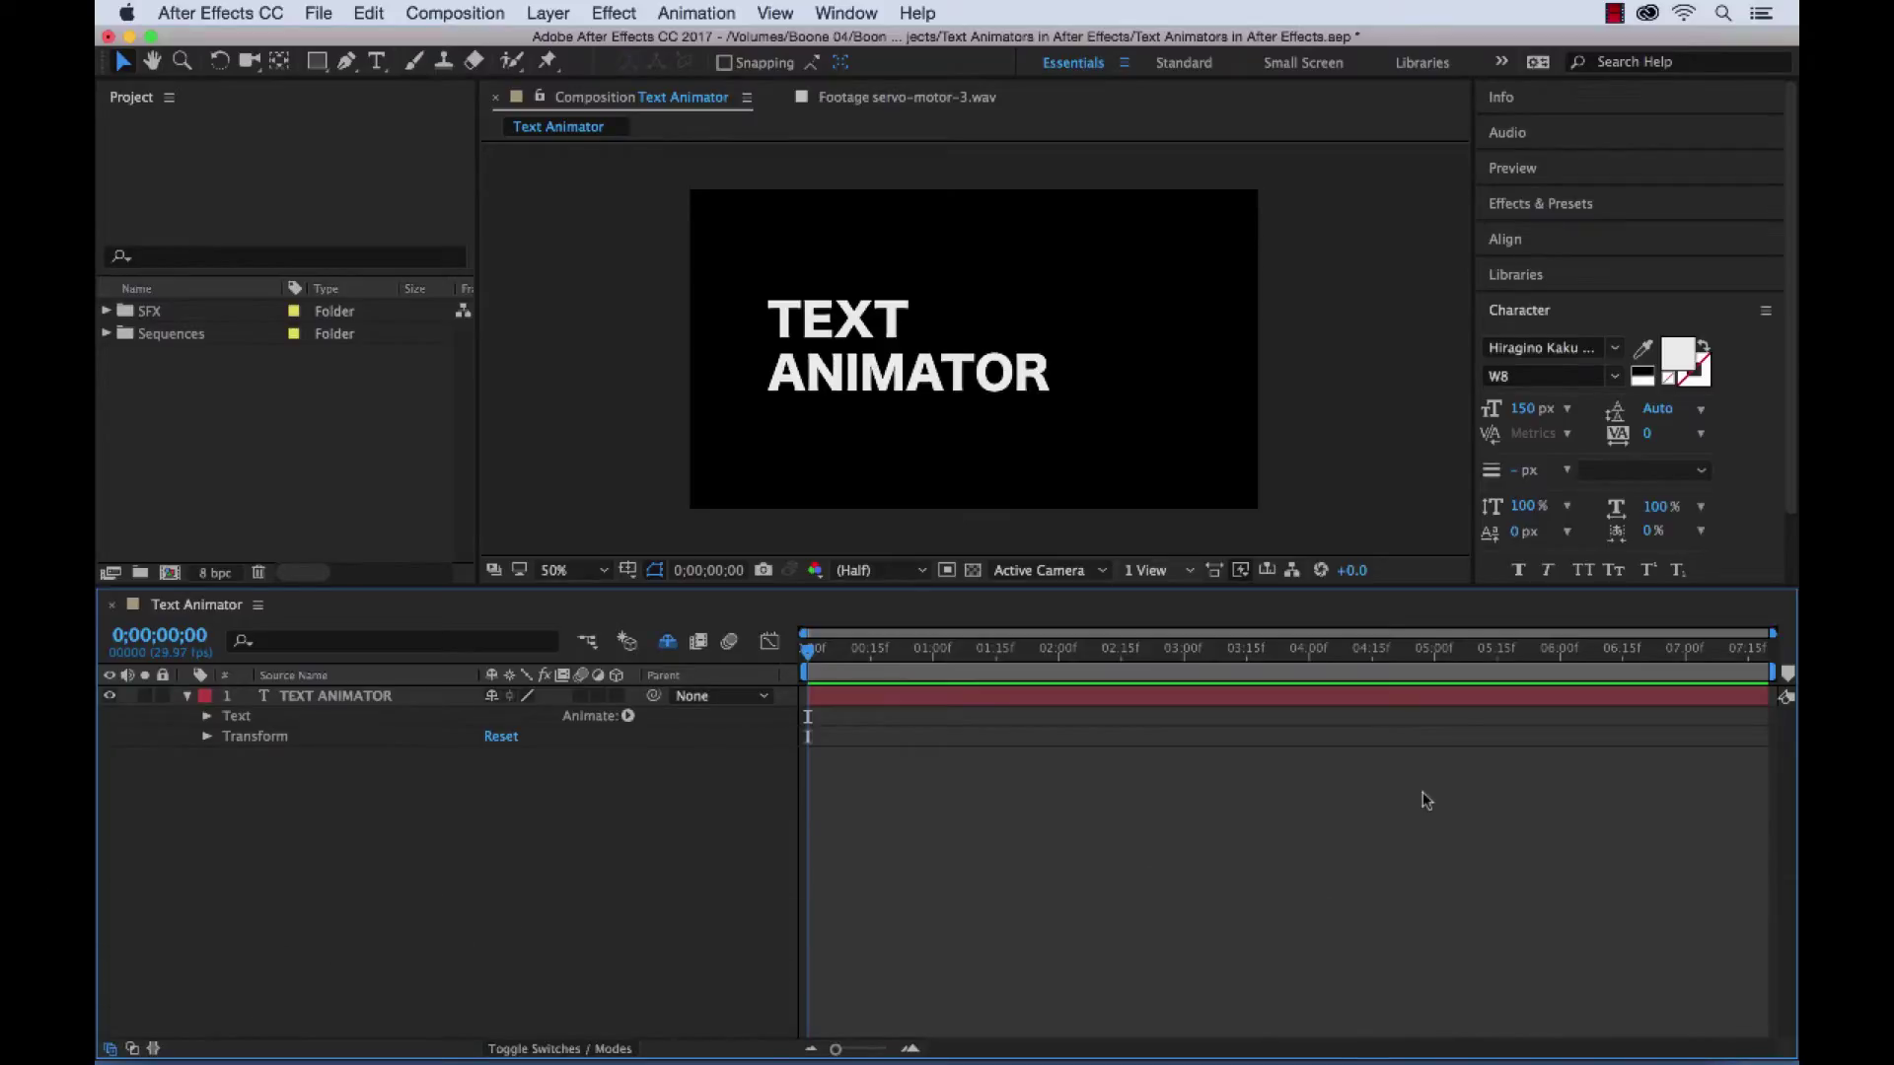
# Step: Switch to Finder and open a quick preview of the selected file
pyautogui.press('super+Tab')
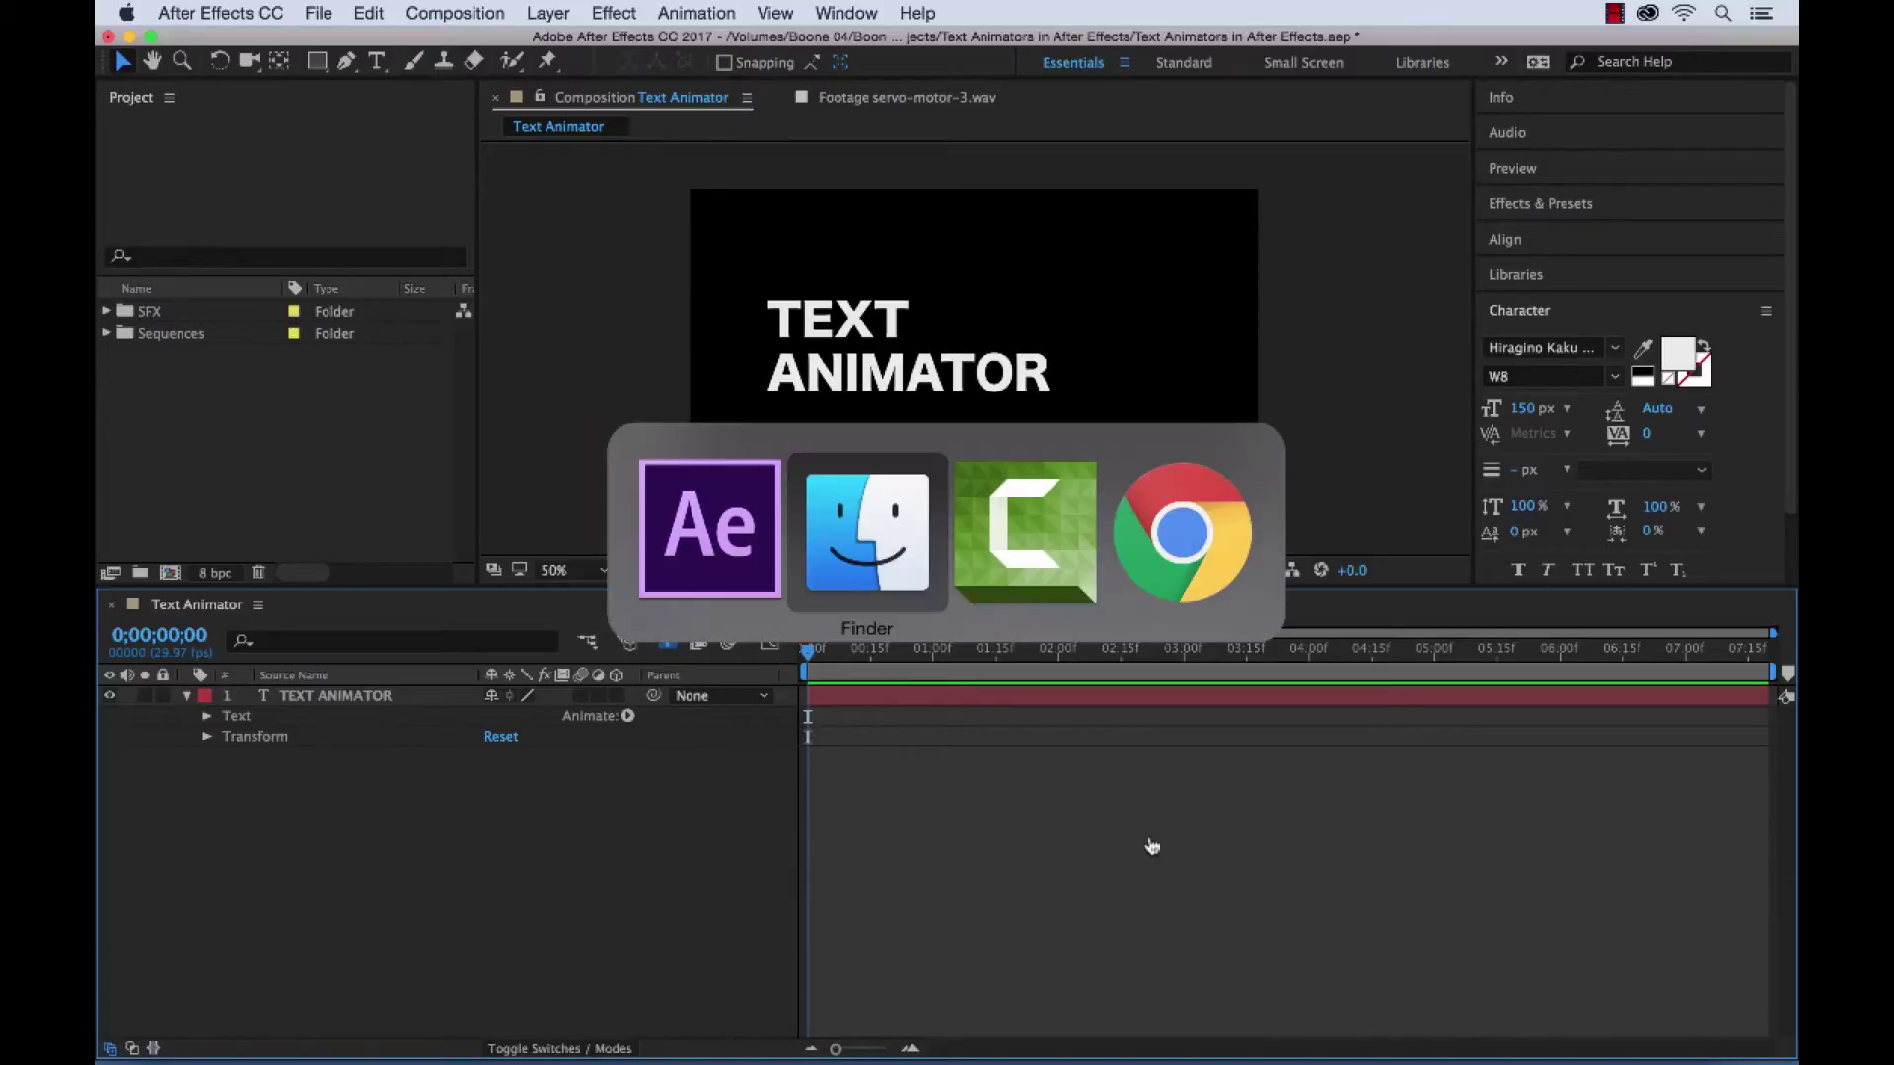
pyautogui.press('space')
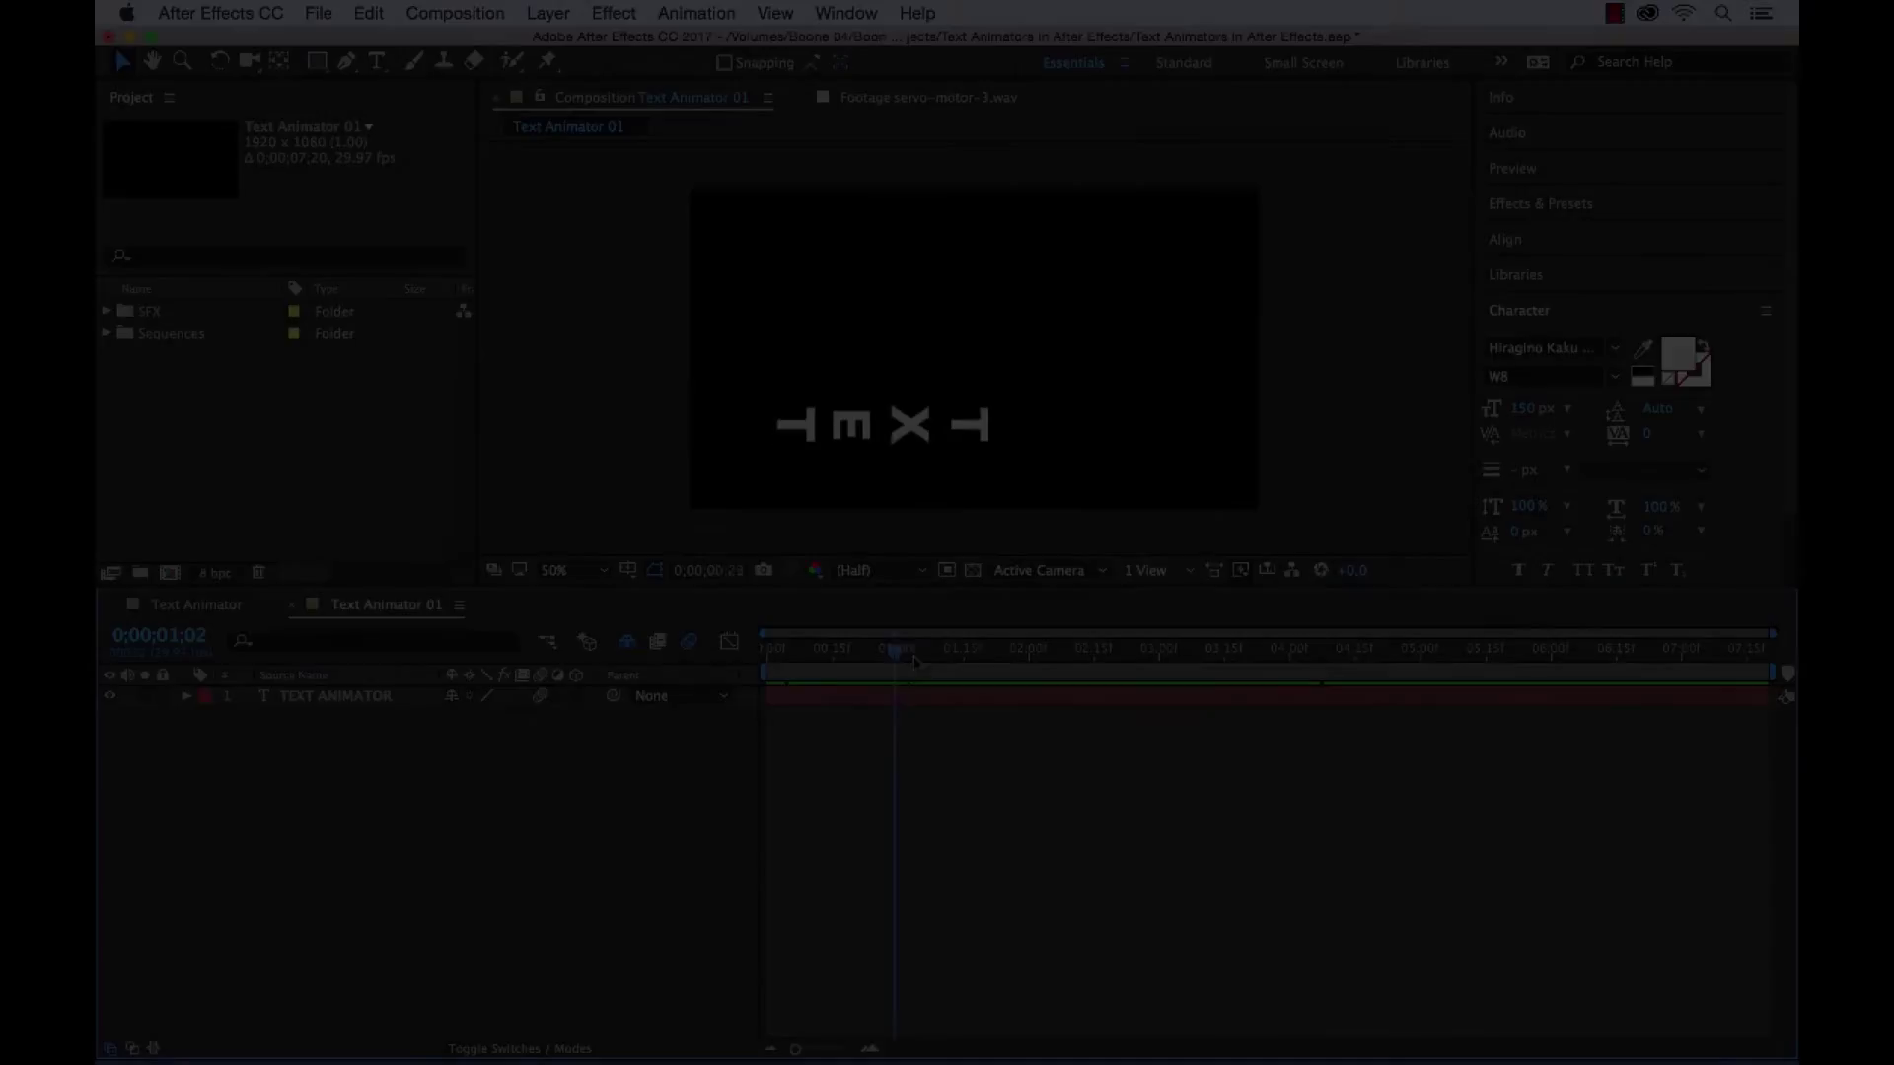
# Step: Scrub through the Text Animator 01 composition and examine the text layer's animation and Transform keyframes
pyautogui.moveTo(769, 650); pyautogui.dragTo(1171, 651)
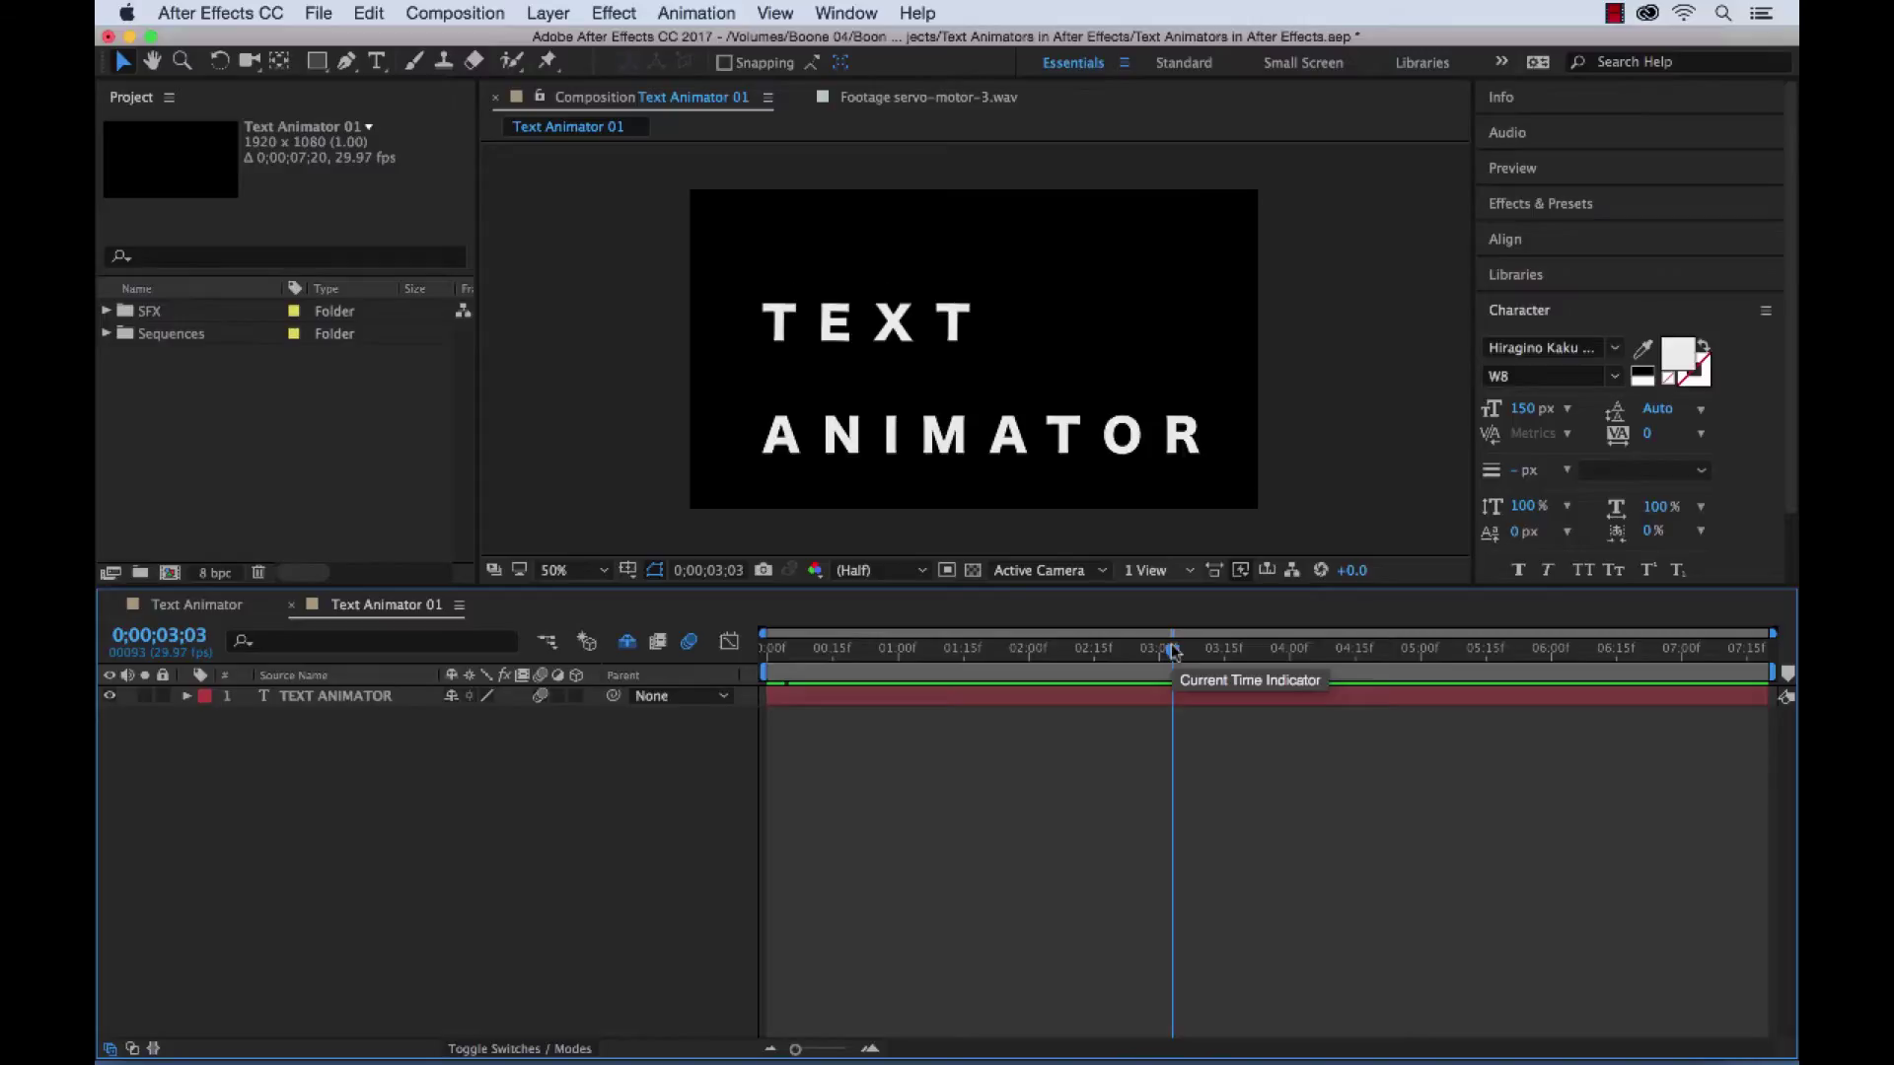
pyautogui.click(187, 696)
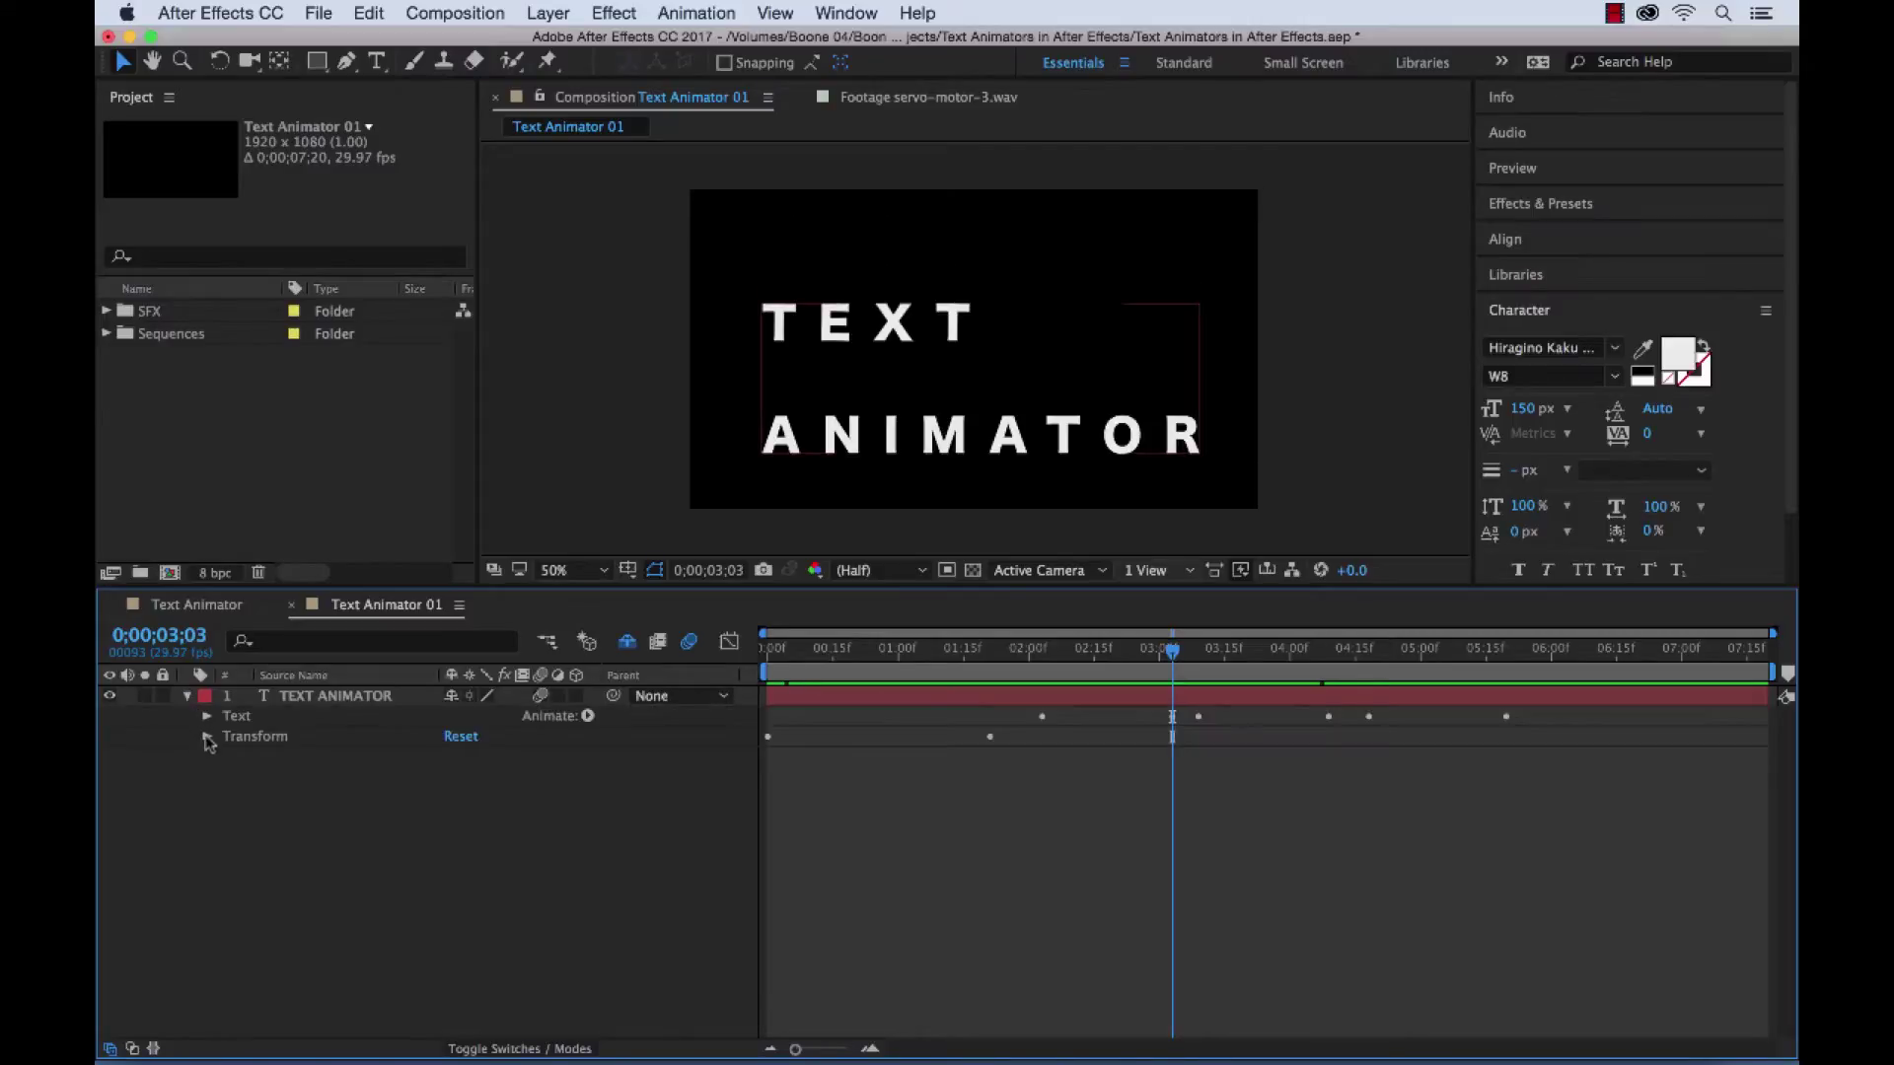
pyautogui.click(207, 738)
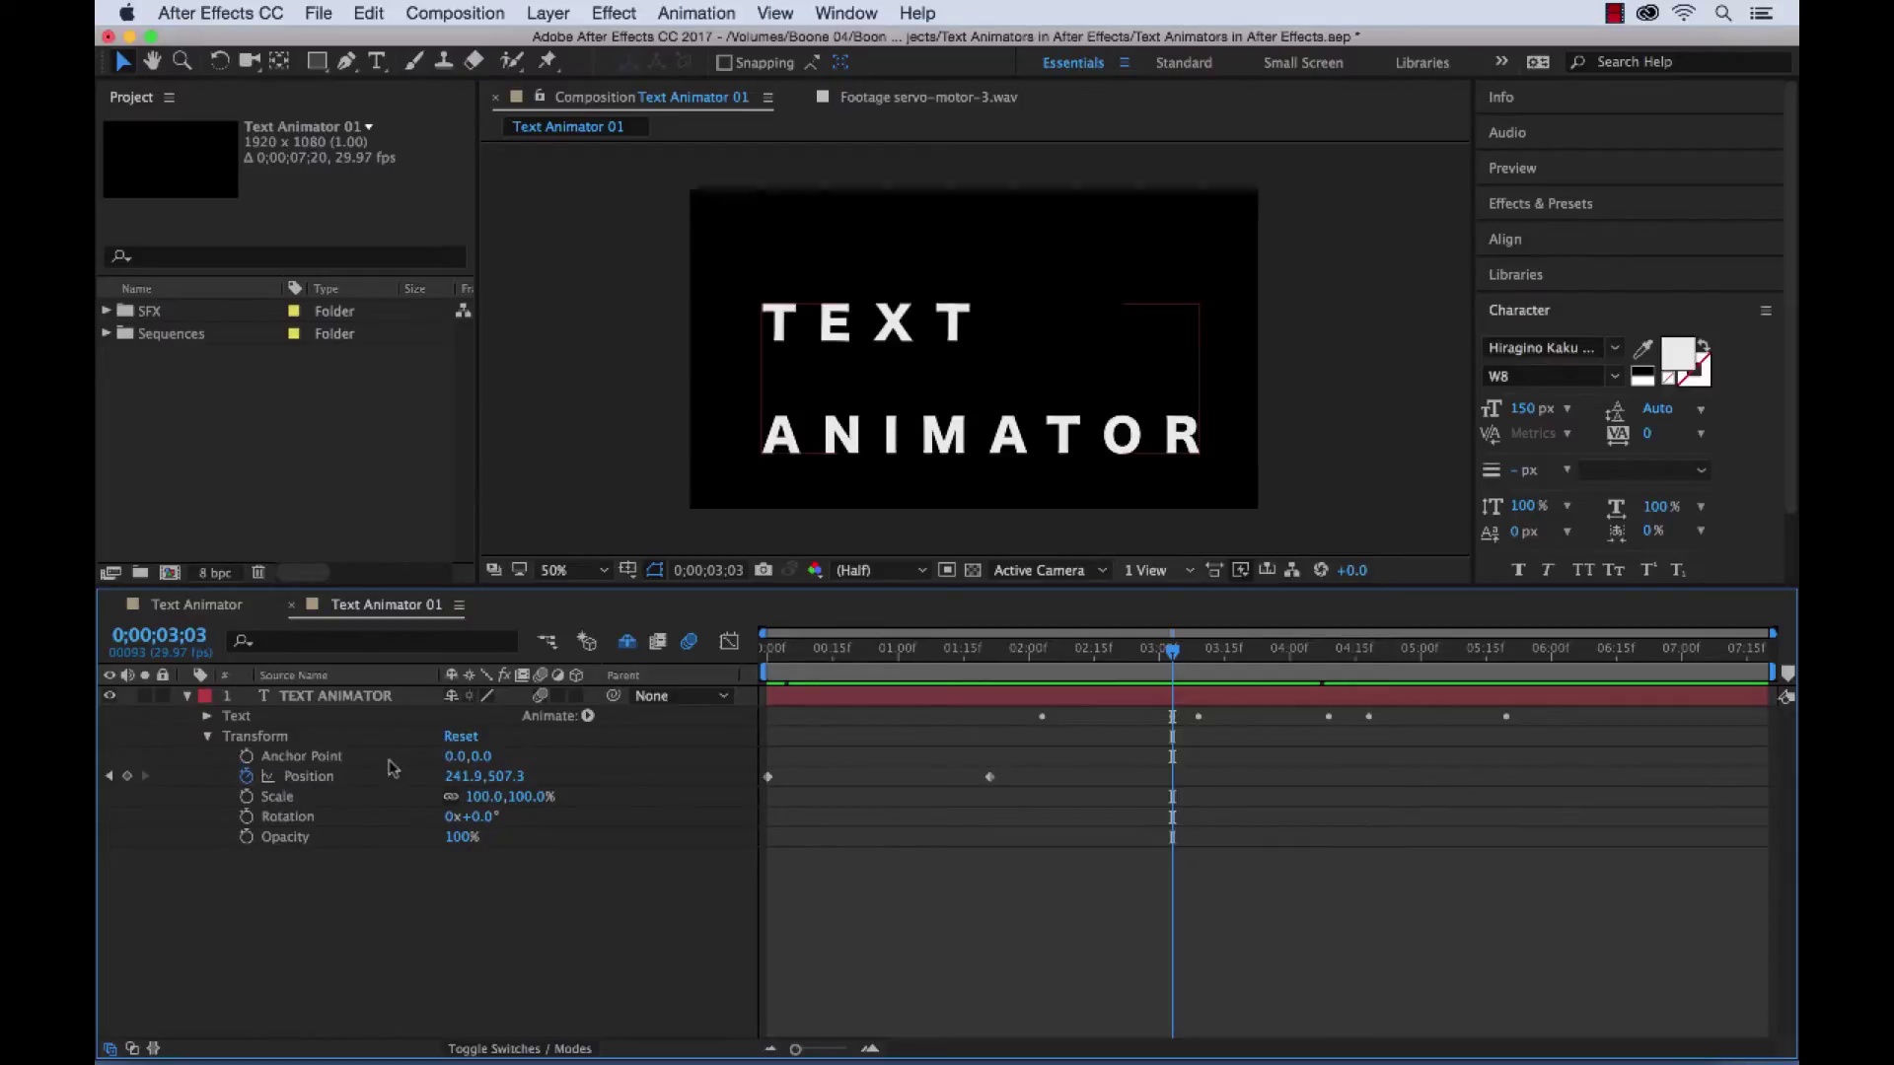
pyautogui.click(542, 874)
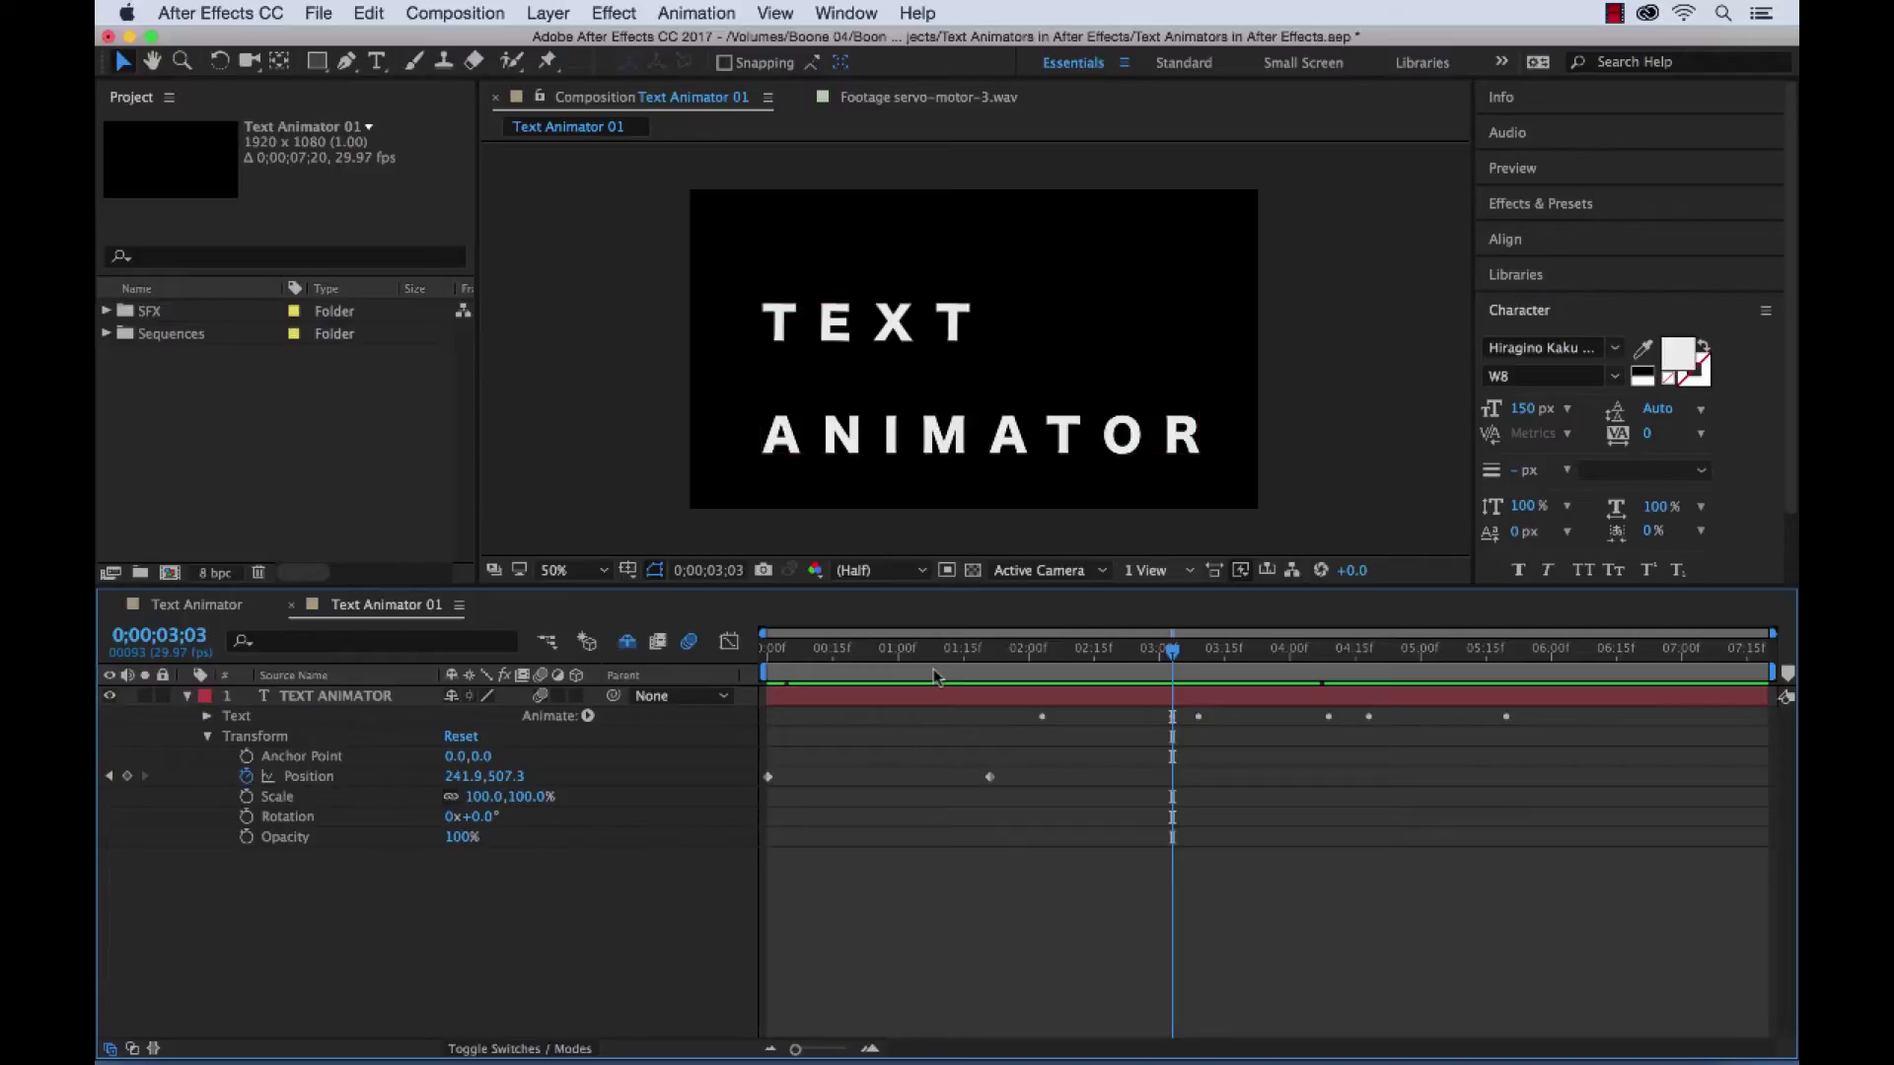
pyautogui.moveTo(941, 658); pyautogui.dragTo(1544, 652)
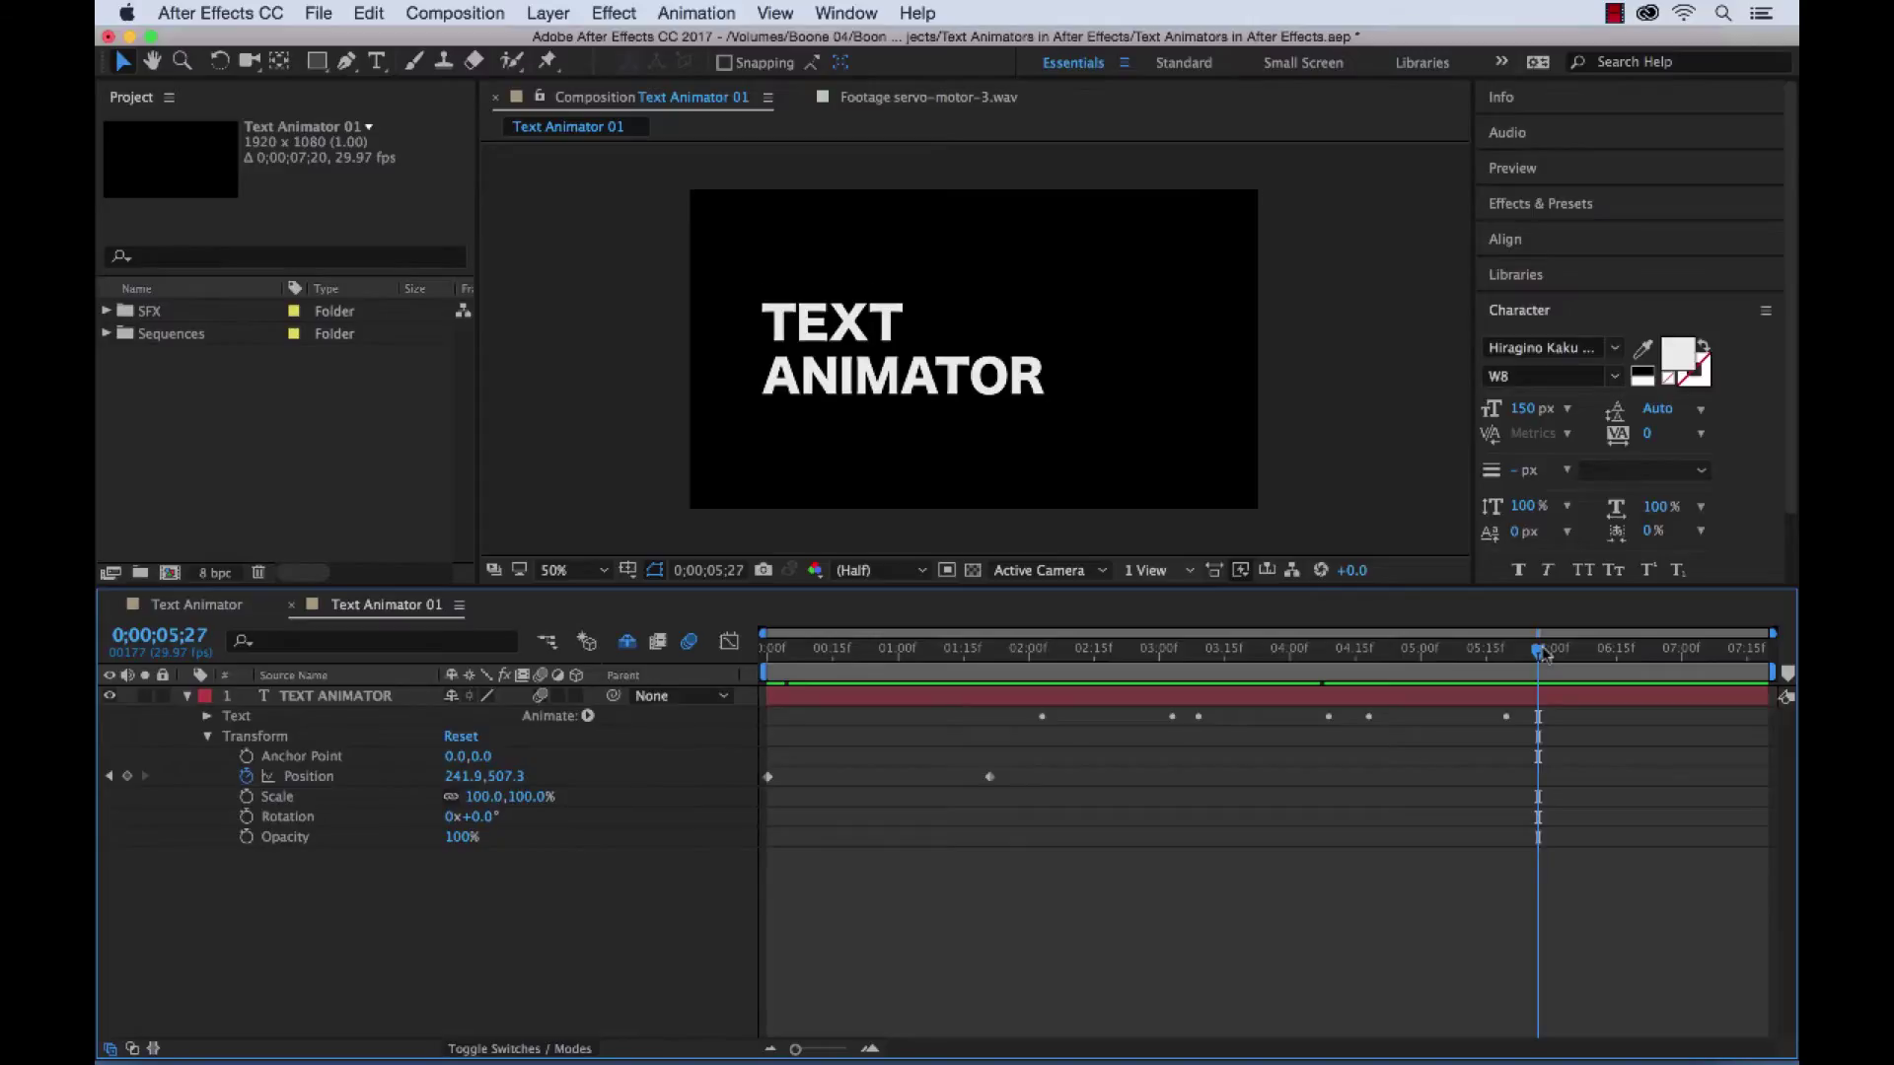
pyautogui.moveTo(1536, 656)
pyautogui.mouseDown()
pyautogui.moveTo(793, 656)
pyautogui.moveTo(1568, 665)
pyautogui.mouseUp()
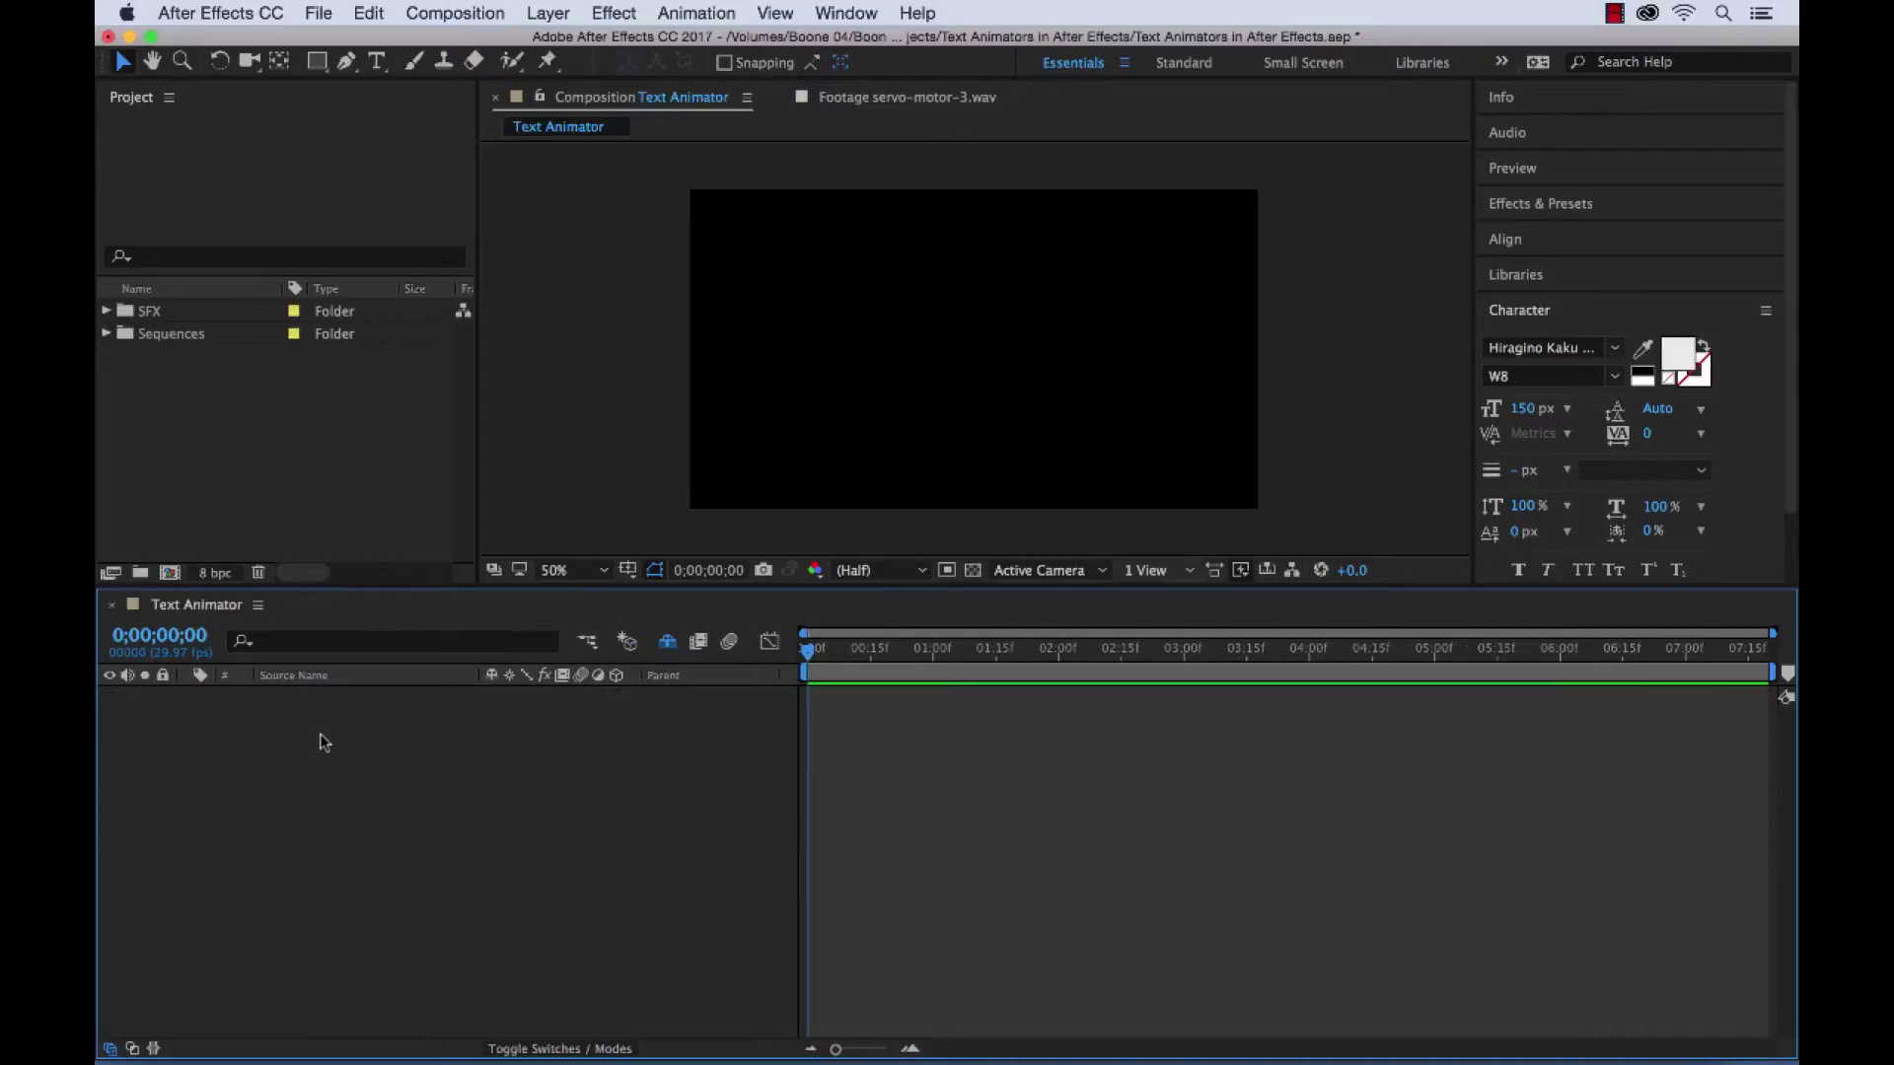
# Step: Create a text layer in the Text Animator composition reading "TEXT ANIMATOR", with each word on its own line
pyautogui.rightClick(323, 742)
pyautogui.moveTo(360, 757)
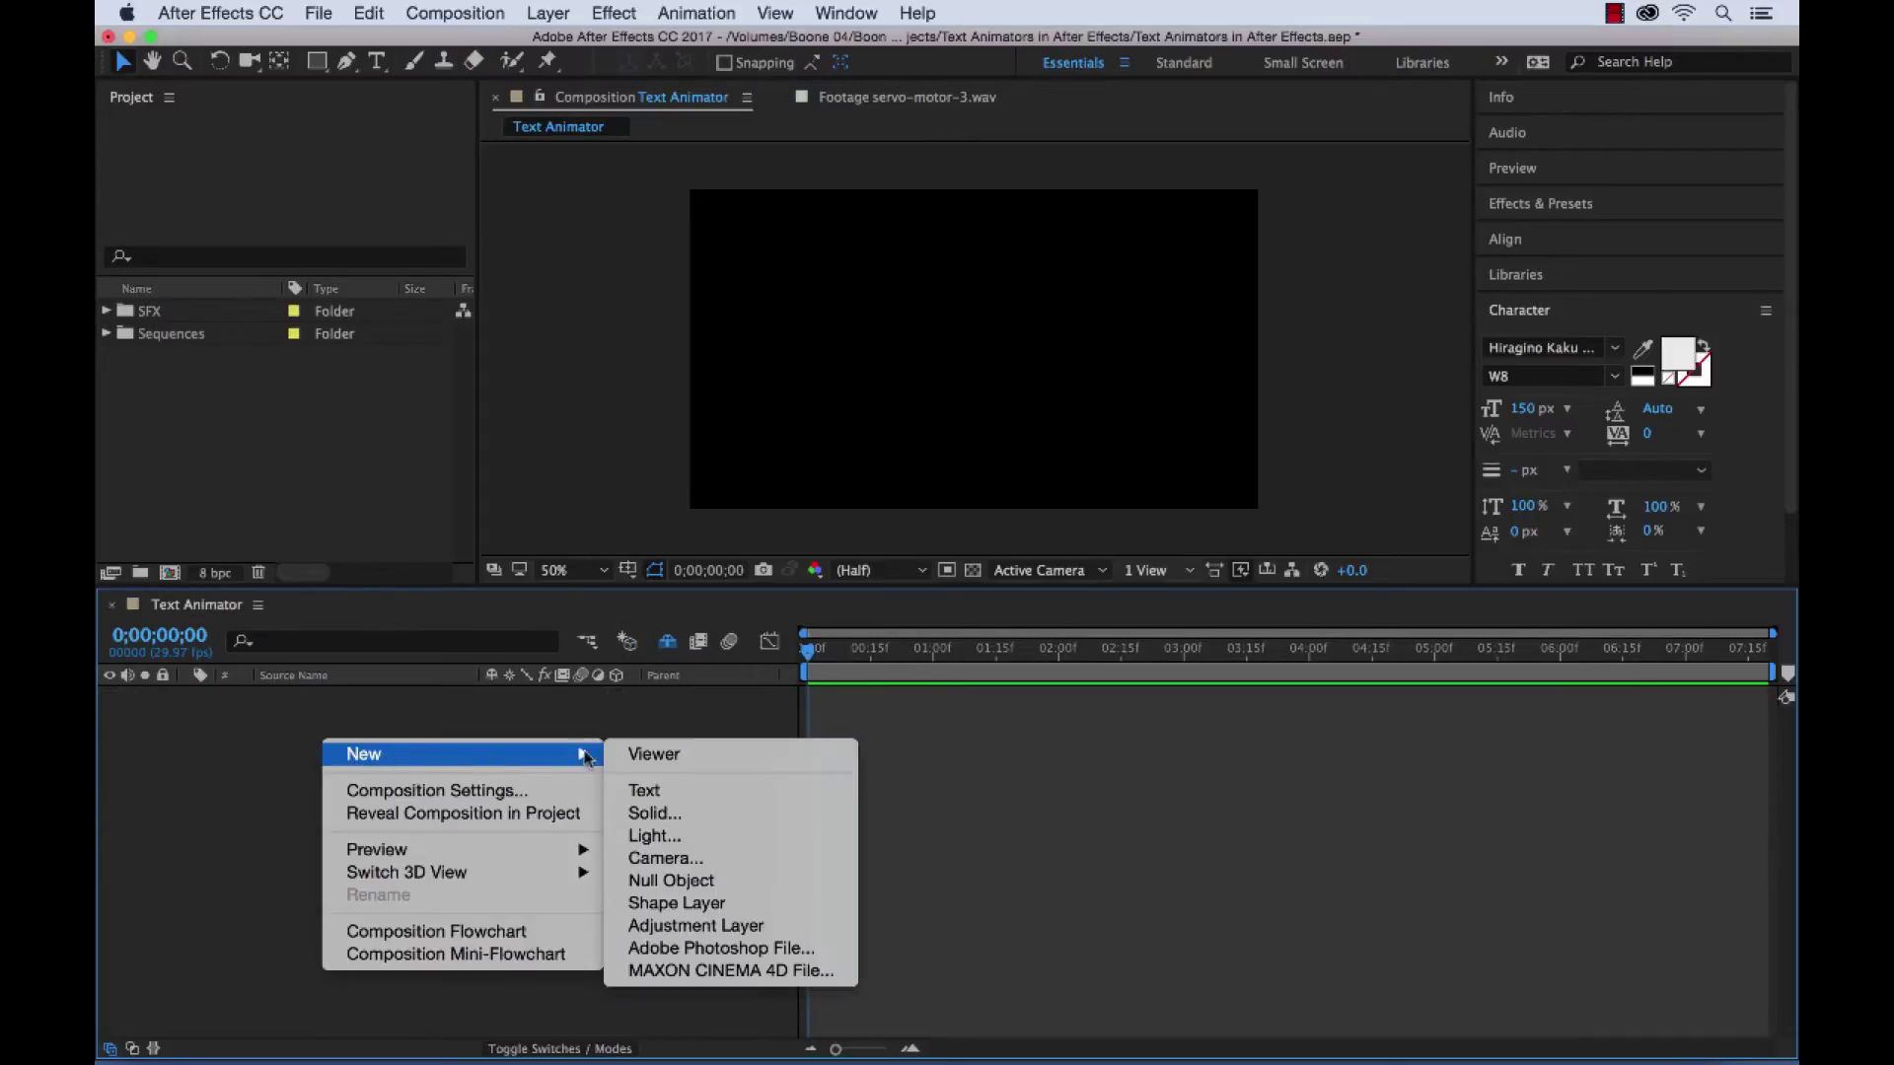
pyautogui.click(643, 790)
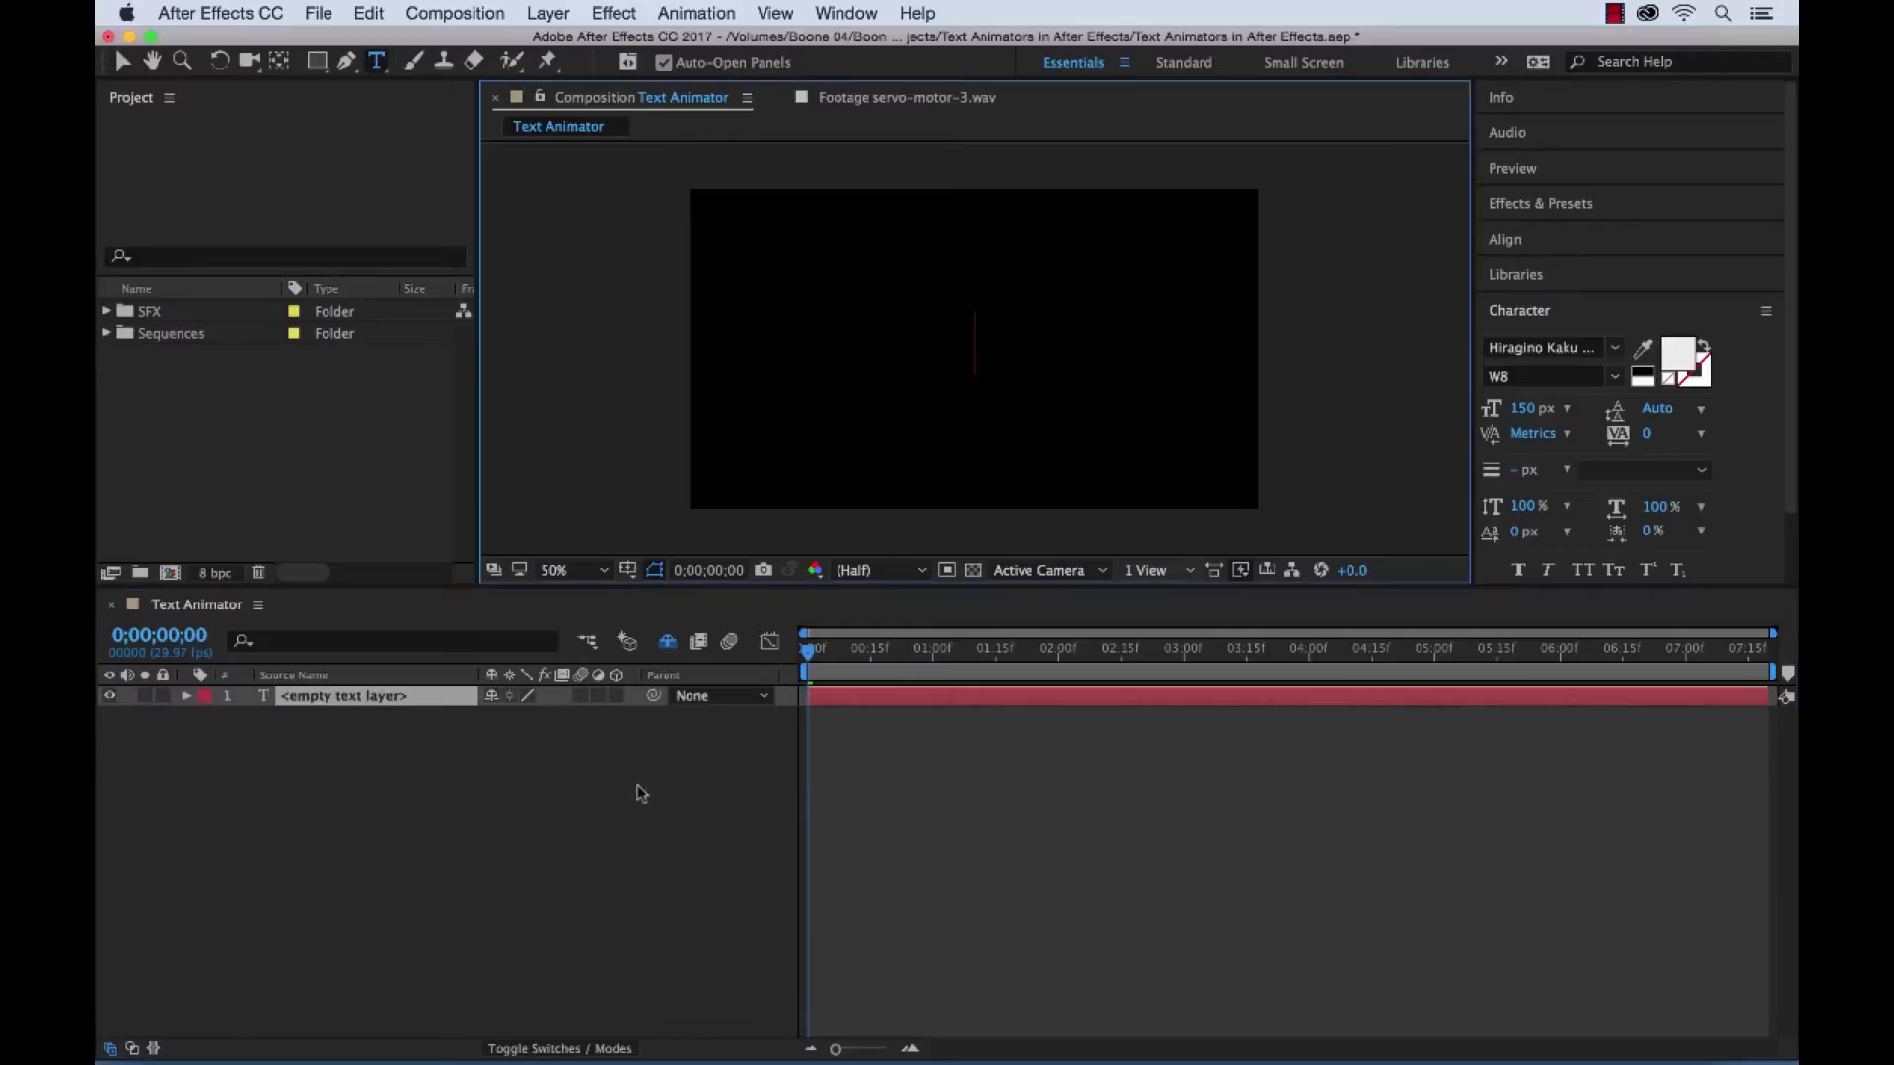
pyautogui.write('TEXT ')
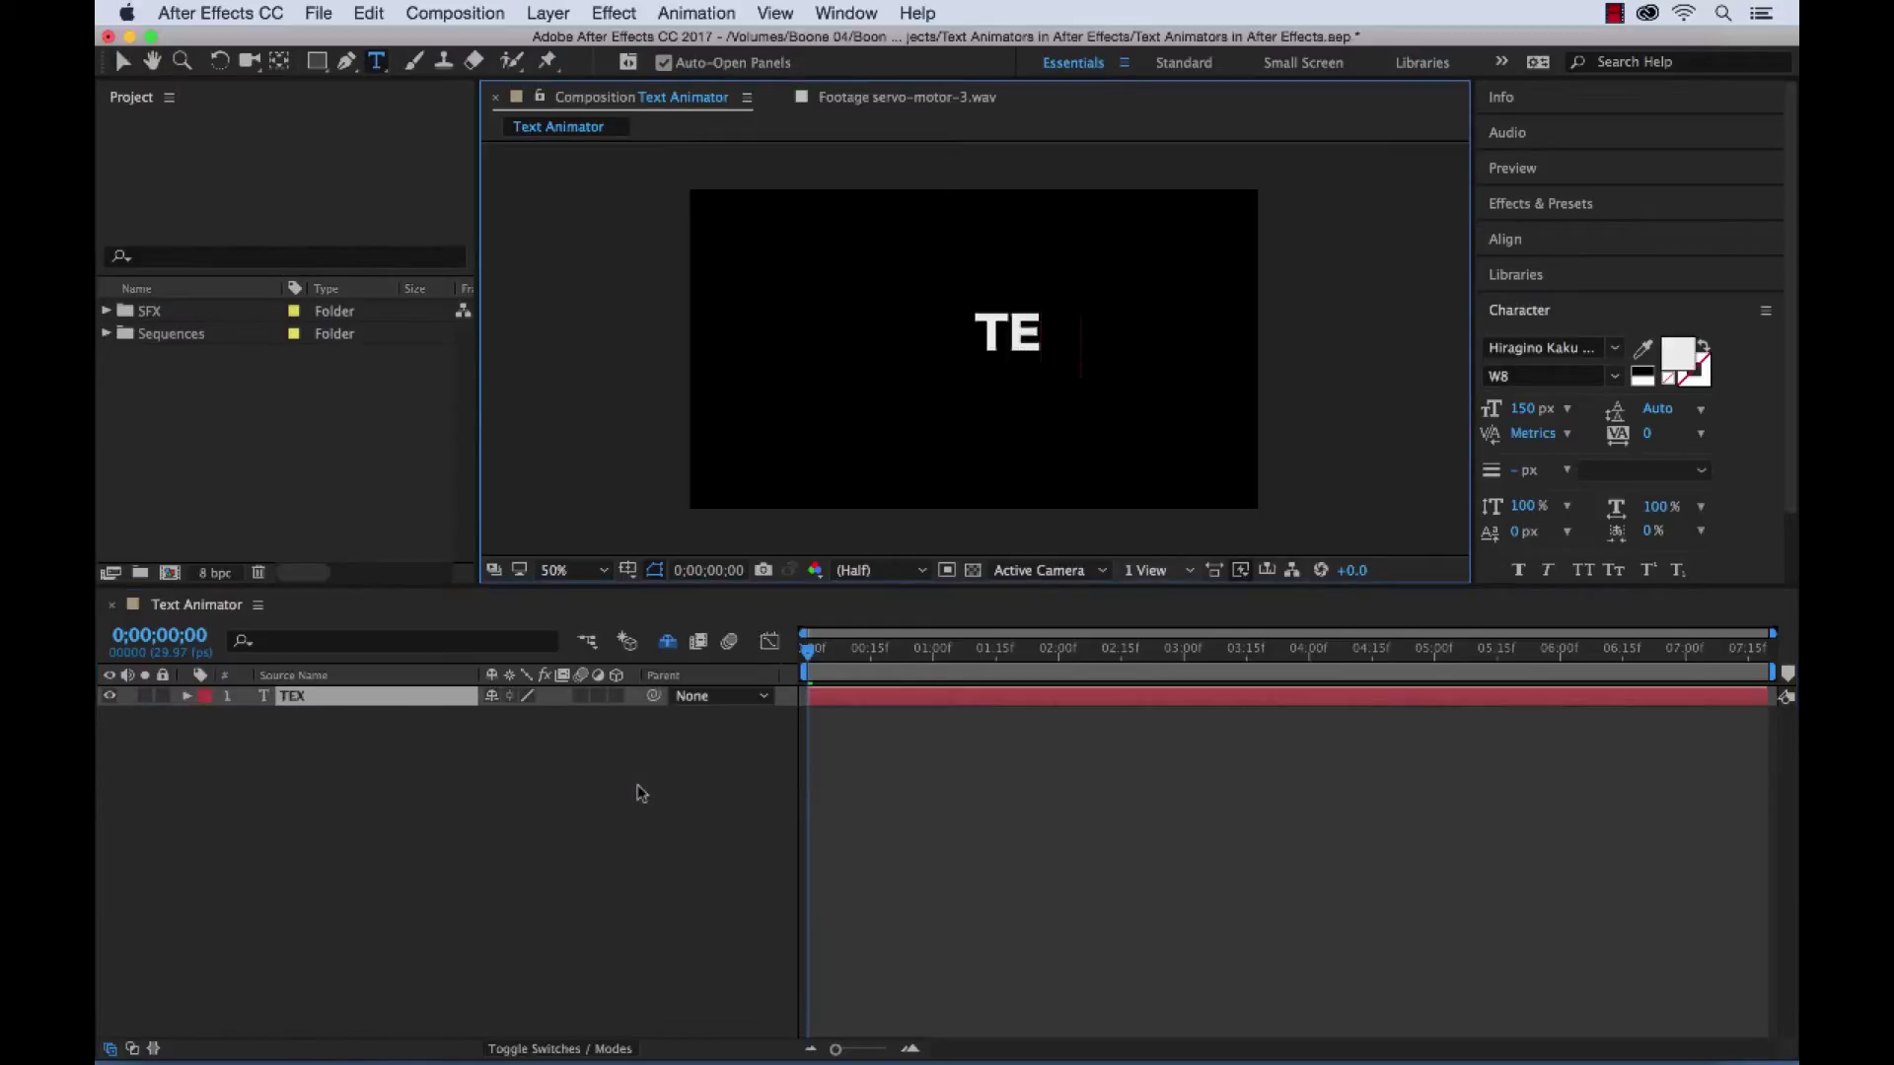
pyautogui.write('ANIMATOR')
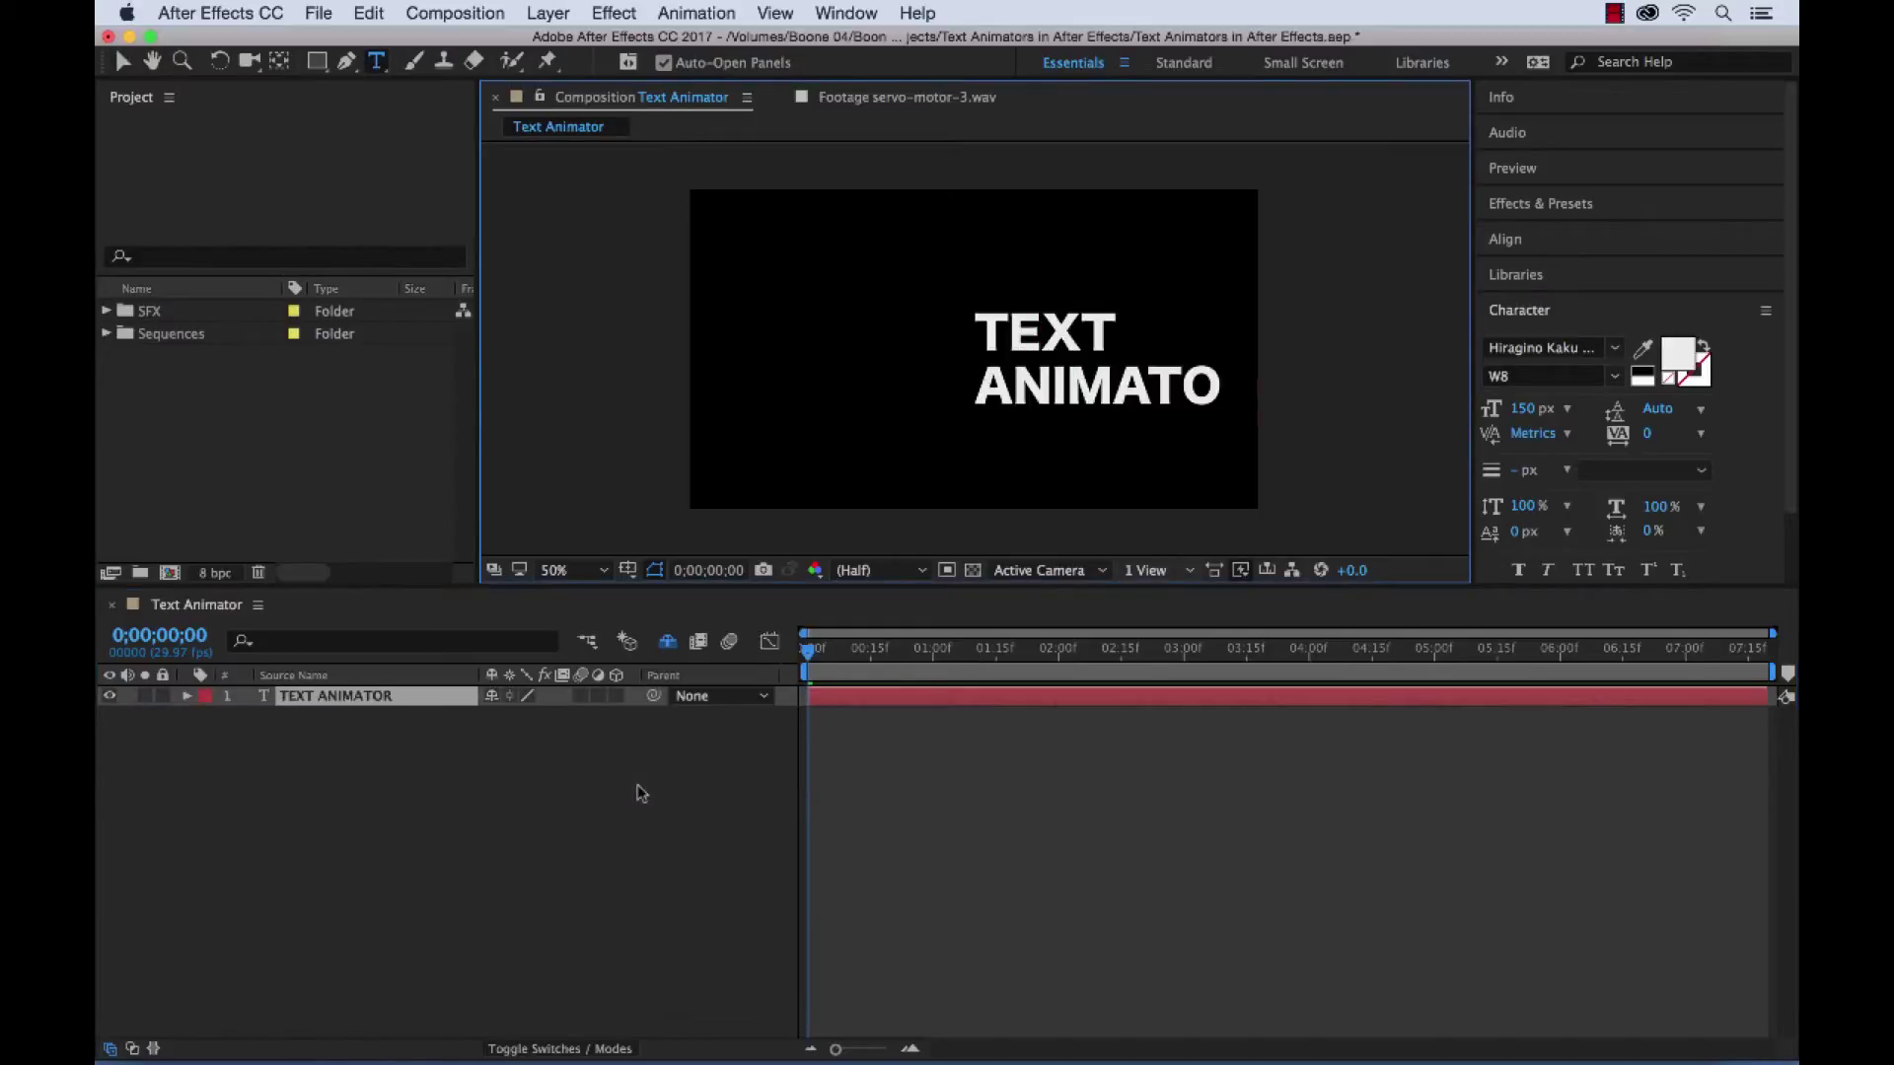
pyautogui.click(345, 693)
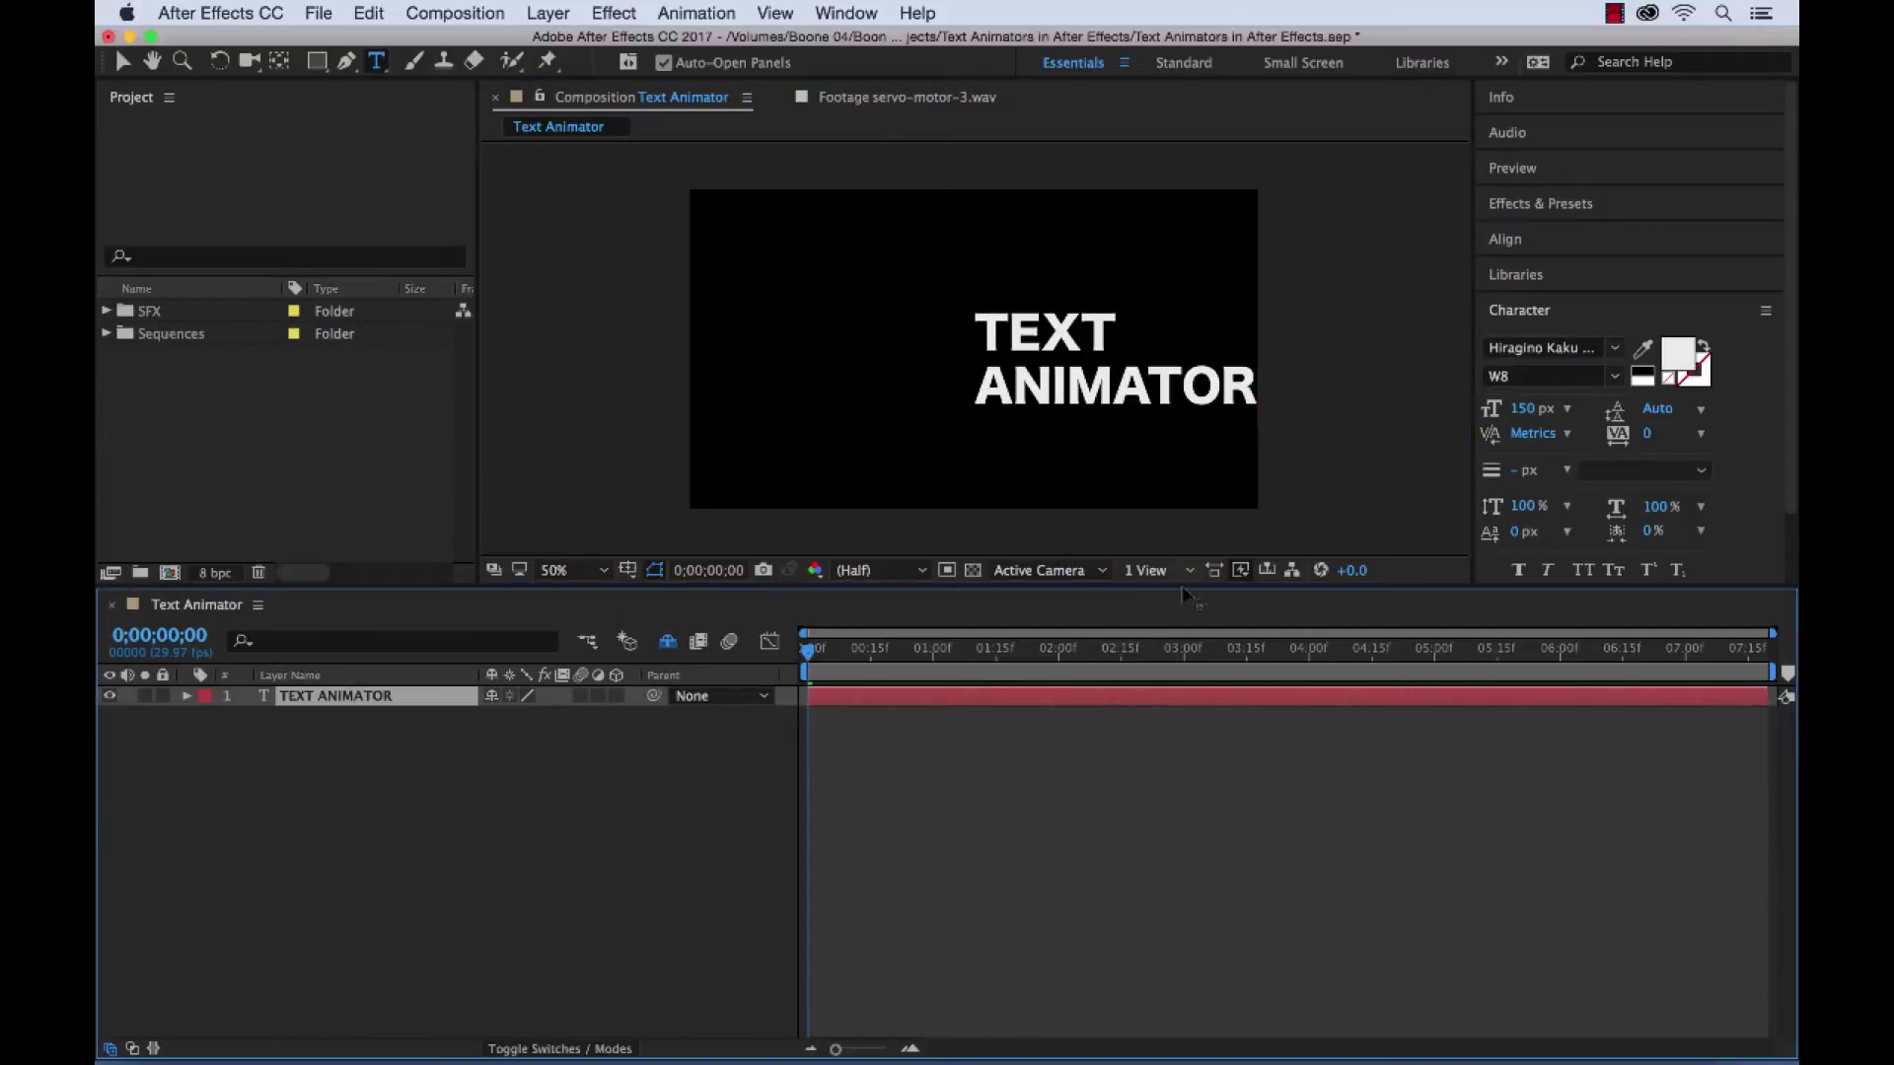
# Step: Move the TEXT ANIMATOR text toward the left side of the composition frame
pyautogui.write('vv')
pyautogui.press('BackSpace')
pyautogui.press('BackSpace')
pyautogui.press('v')
pyautogui.moveTo(1028, 378); pyautogui.dragTo(792, 354)
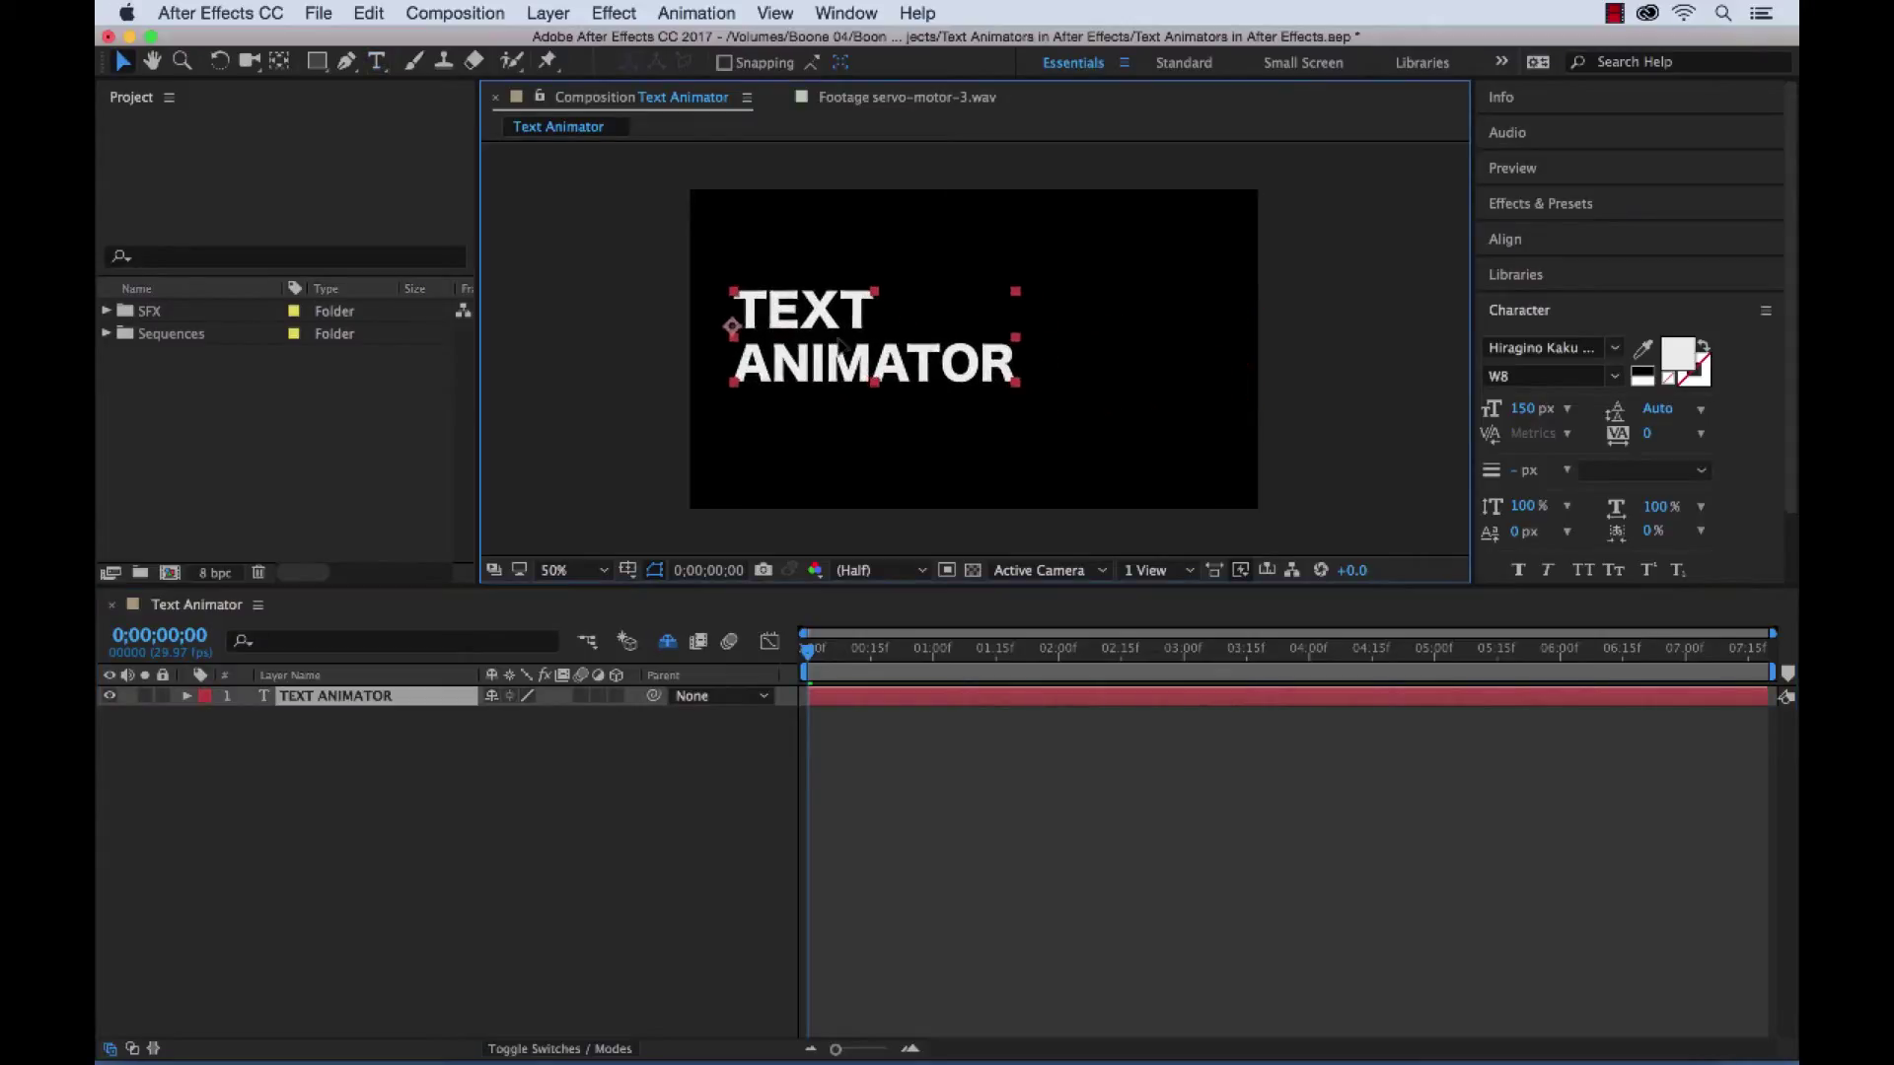
# Step: Examine the font families available for the text layer
pyautogui.click(1614, 348)
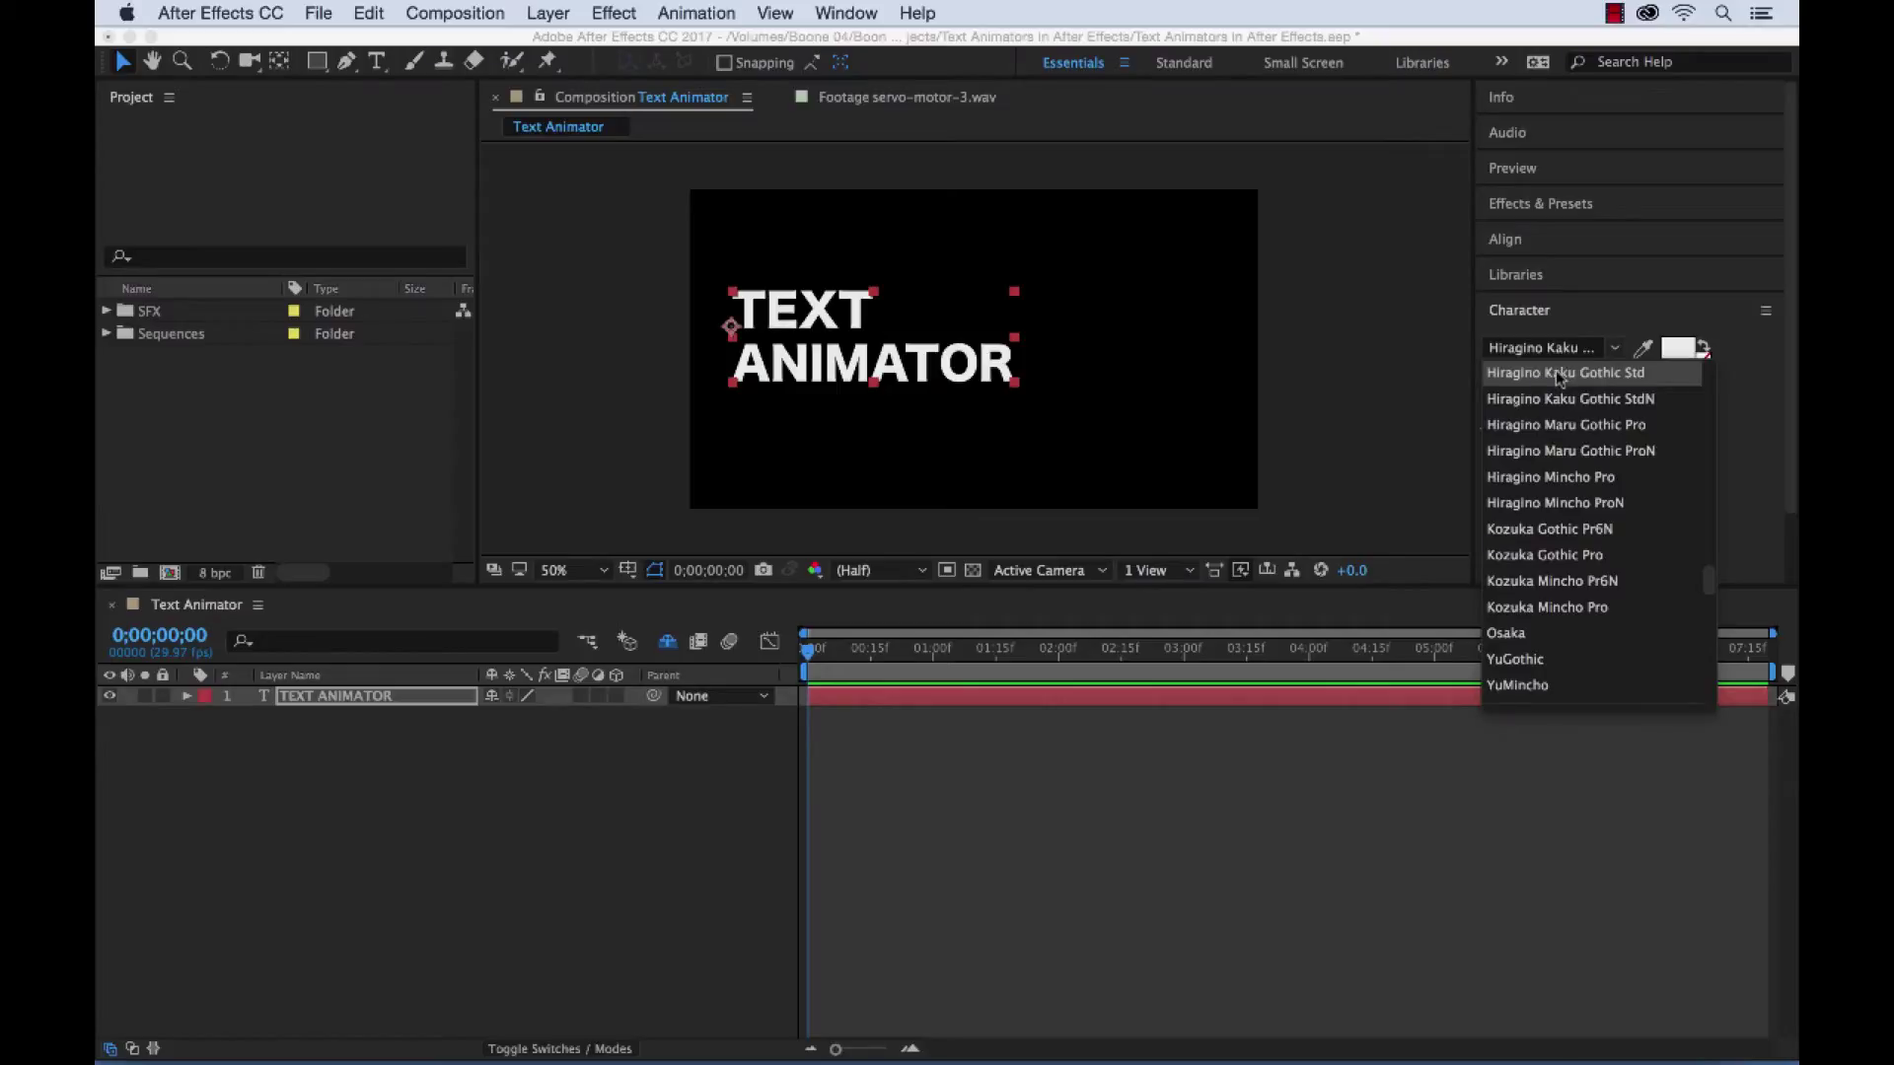
pyautogui.click(1613, 310)
pyautogui.click(1578, 314)
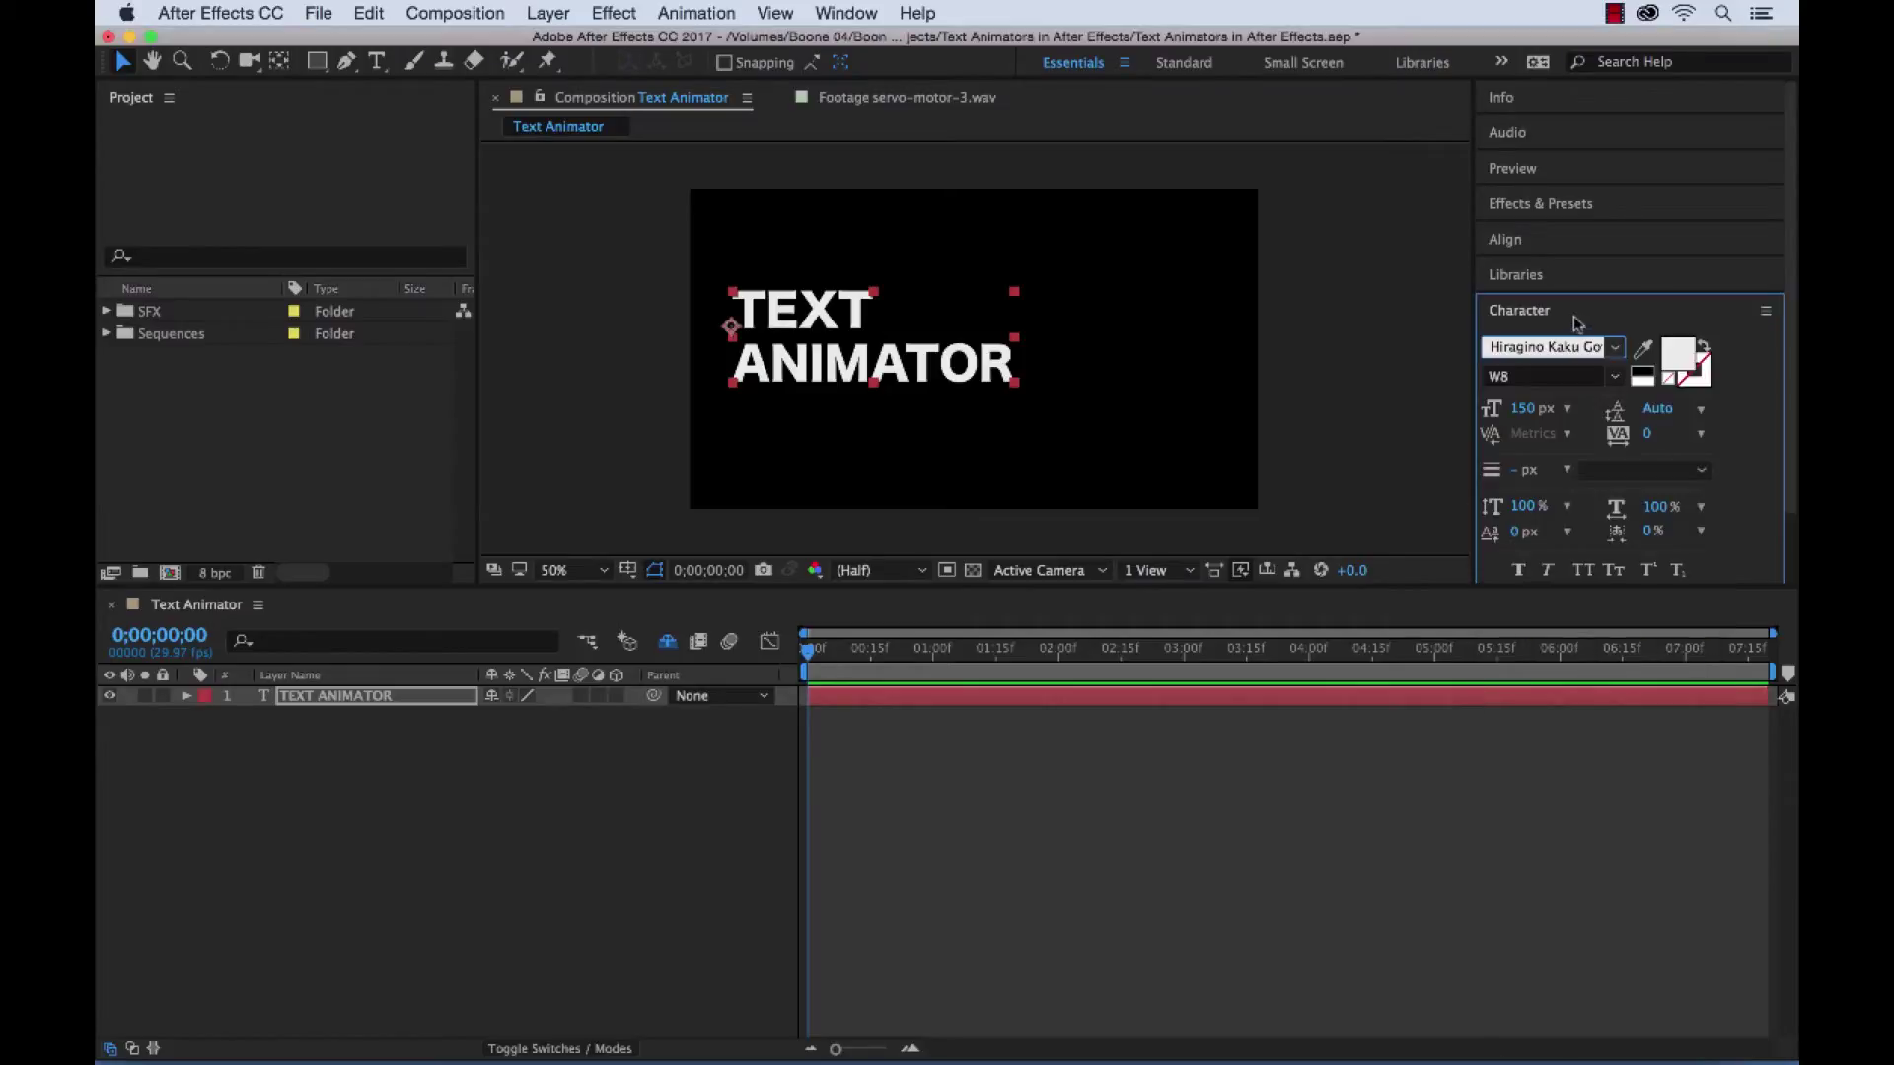
# Step: Expand the TEXT ANIMATOR layer to its Text properties and review which properties can be animated
pyautogui.click(421, 835)
pyautogui.click(345, 694)
pyautogui.click(187, 696)
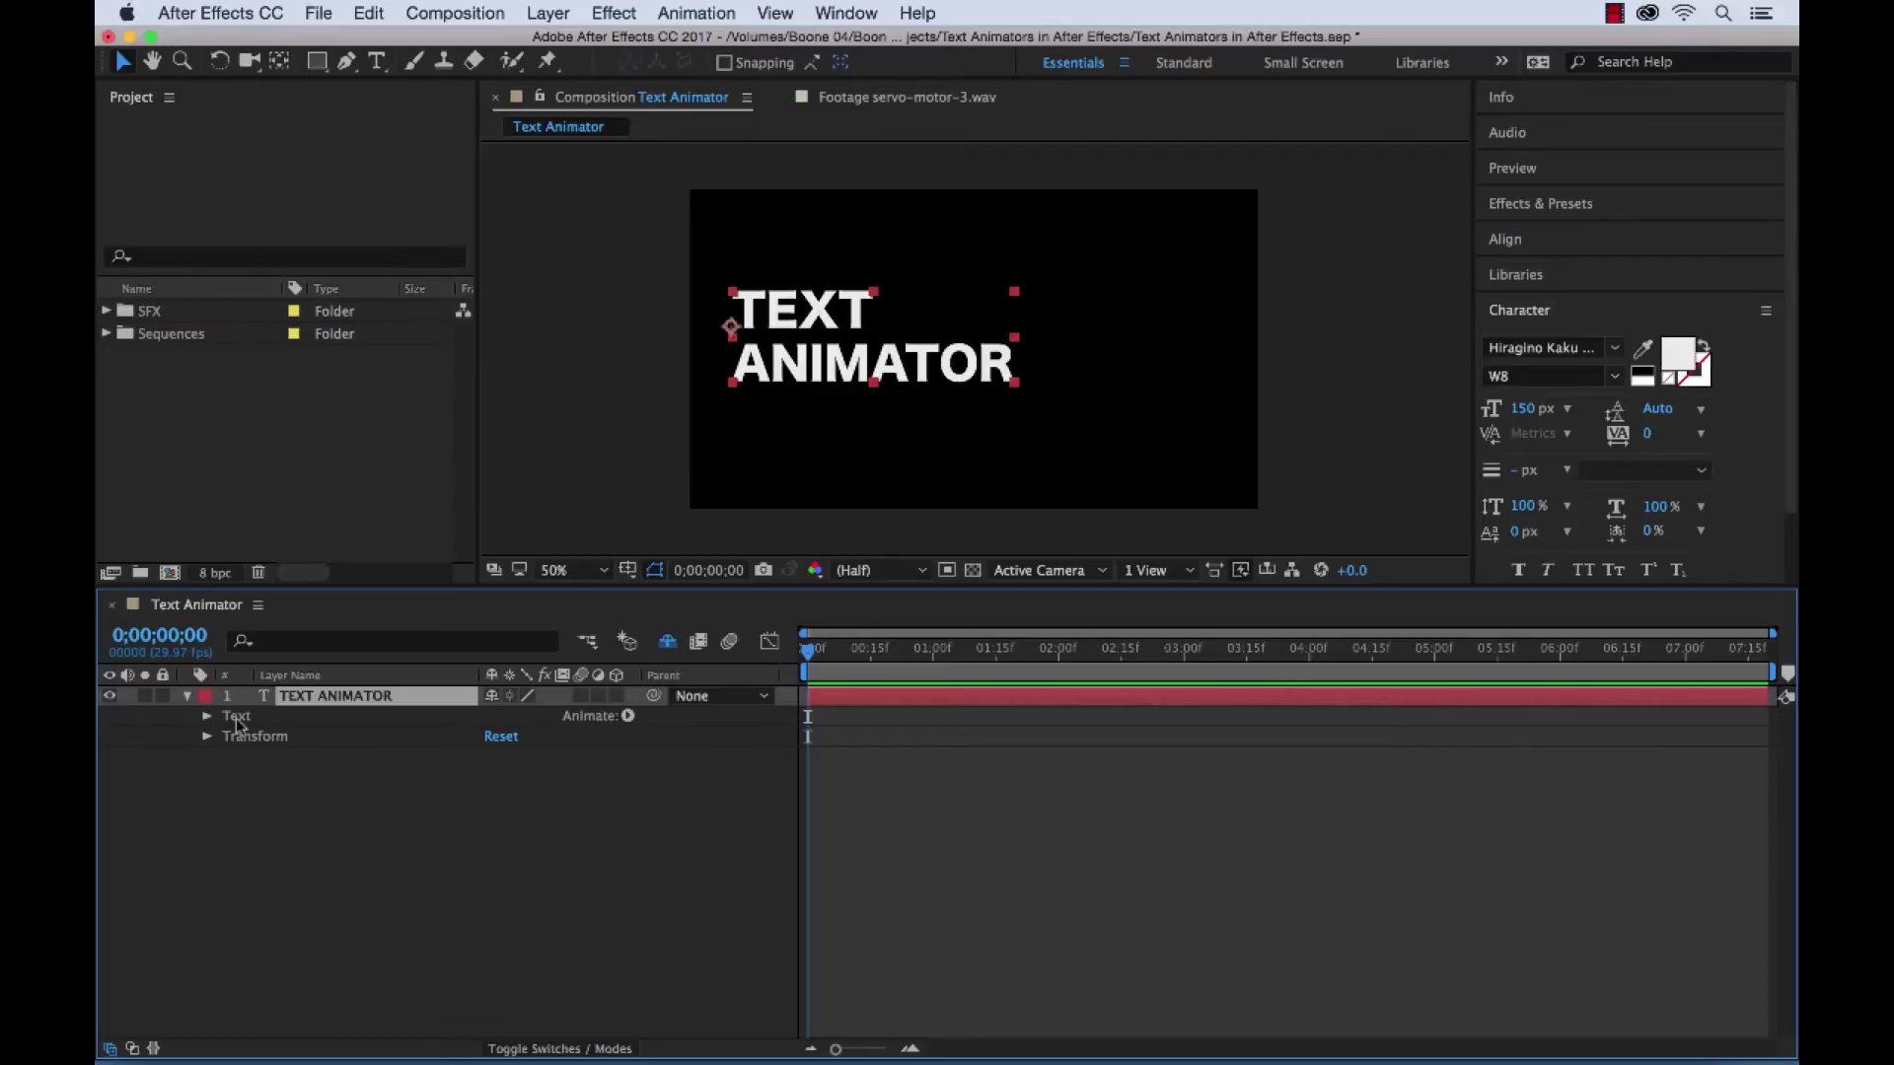
pyautogui.click(207, 717)
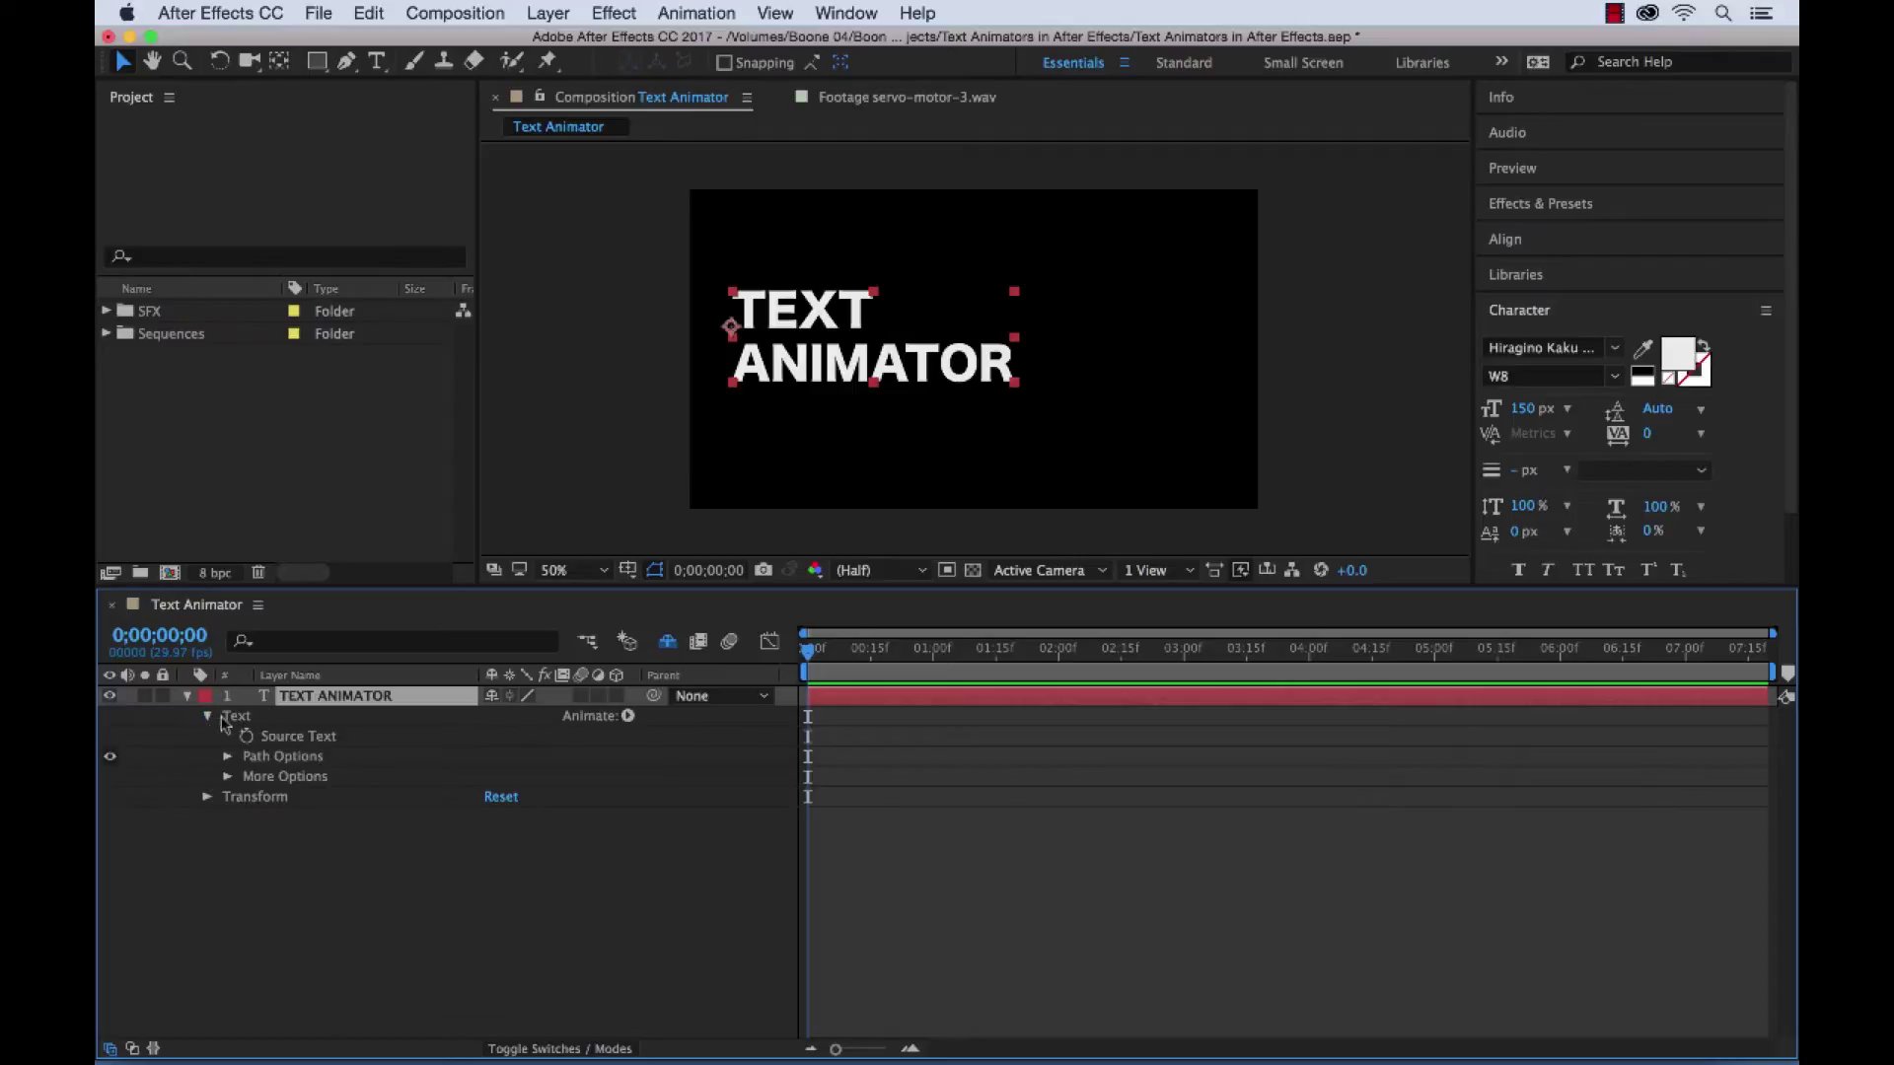
pyautogui.click(628, 717)
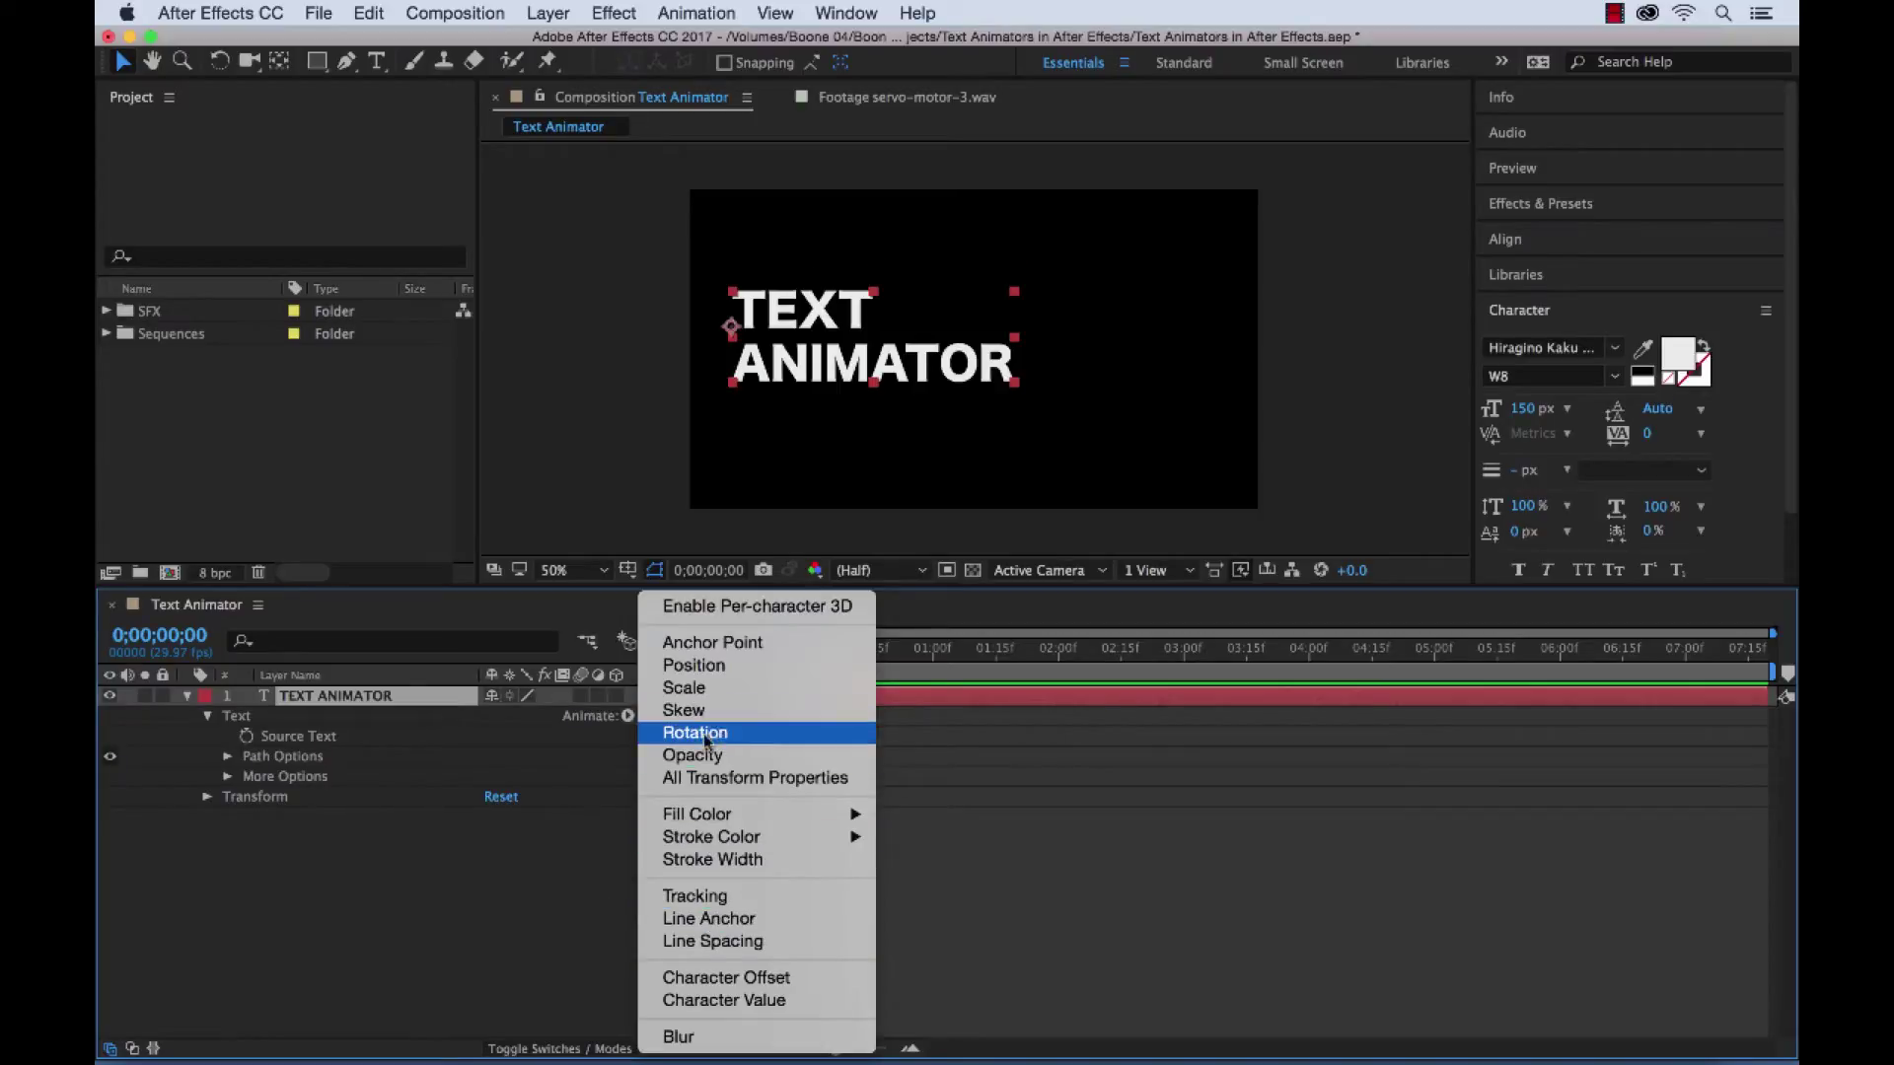
pyautogui.click(592, 930)
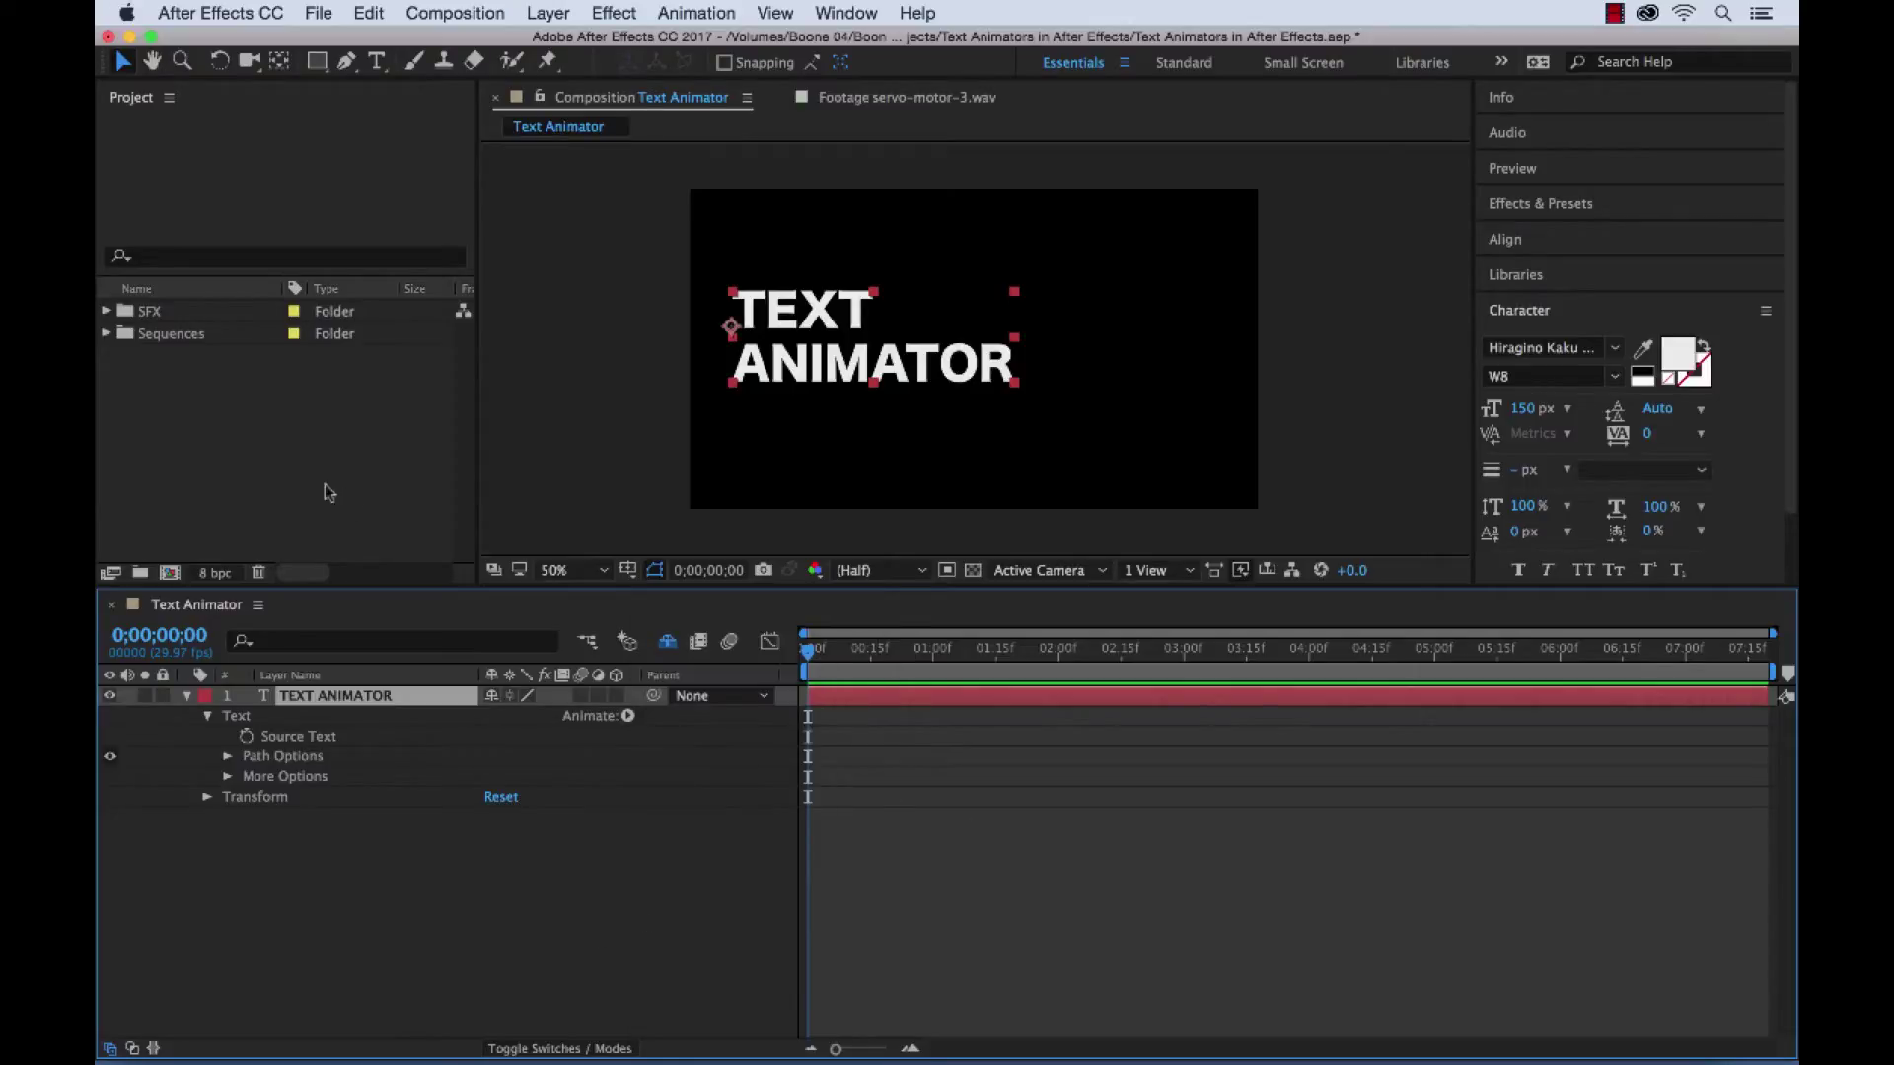
# Step: Open the Text Animator 01 composition from the Sequences folder, review its letter animation and Position keyframes, and close it again
pyautogui.click(106, 334)
pyautogui.doubleClick(171, 377)
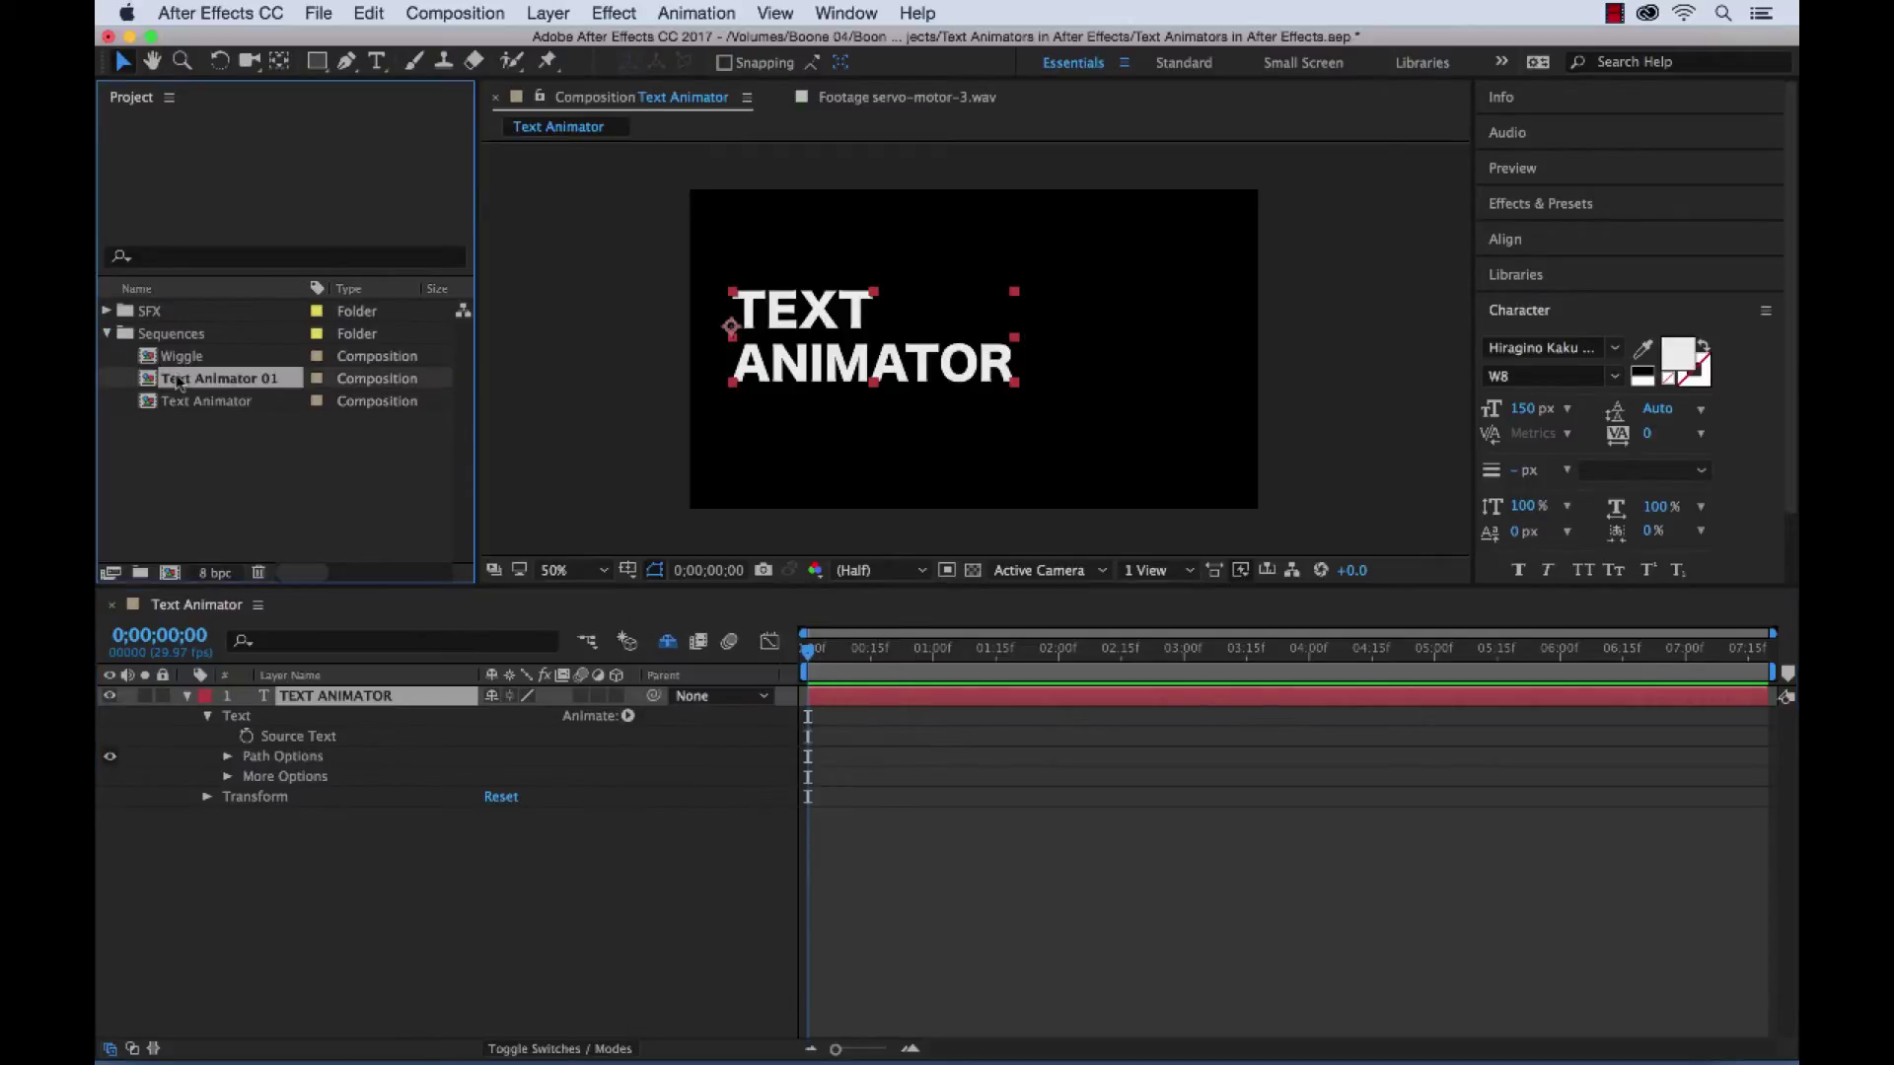
pyautogui.click(107, 333)
pyautogui.moveTo(781, 654); pyautogui.dragTo(1558, 674)
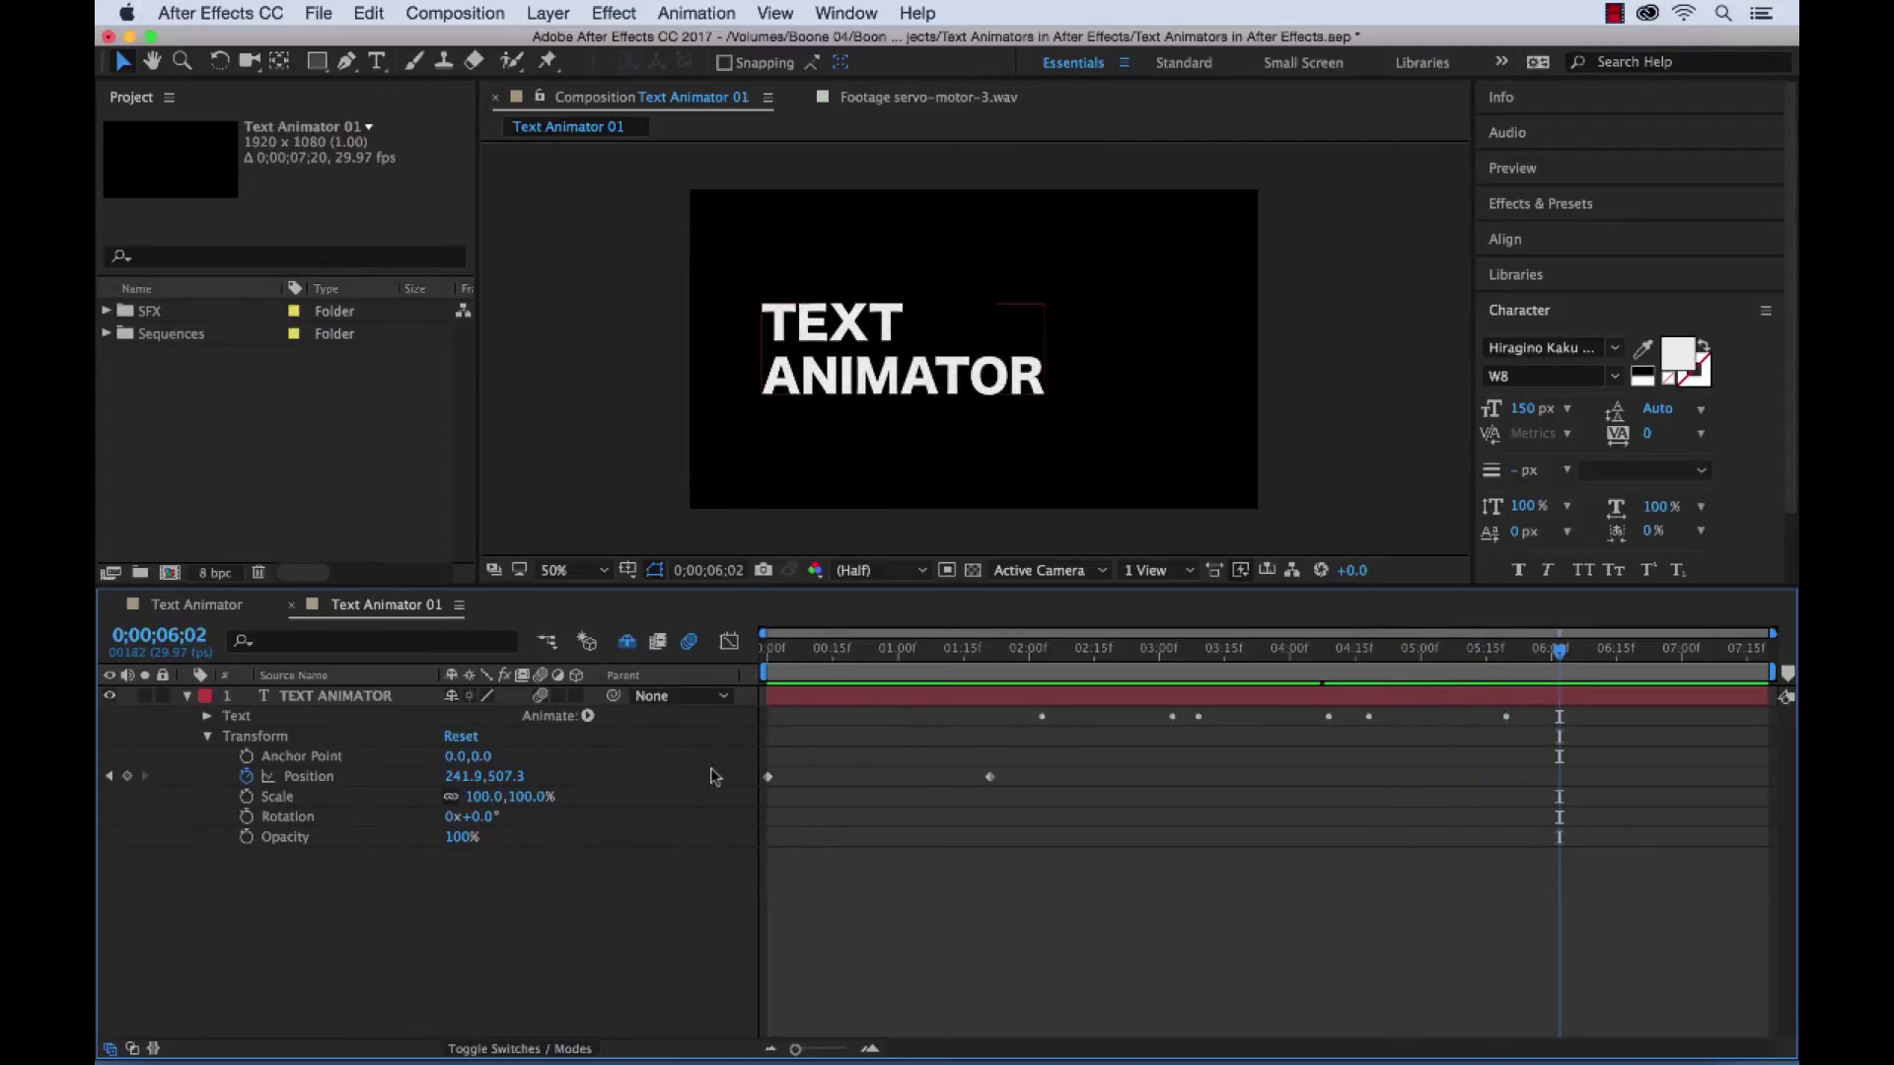
pyautogui.click(318, 779)
pyautogui.click(259, 744)
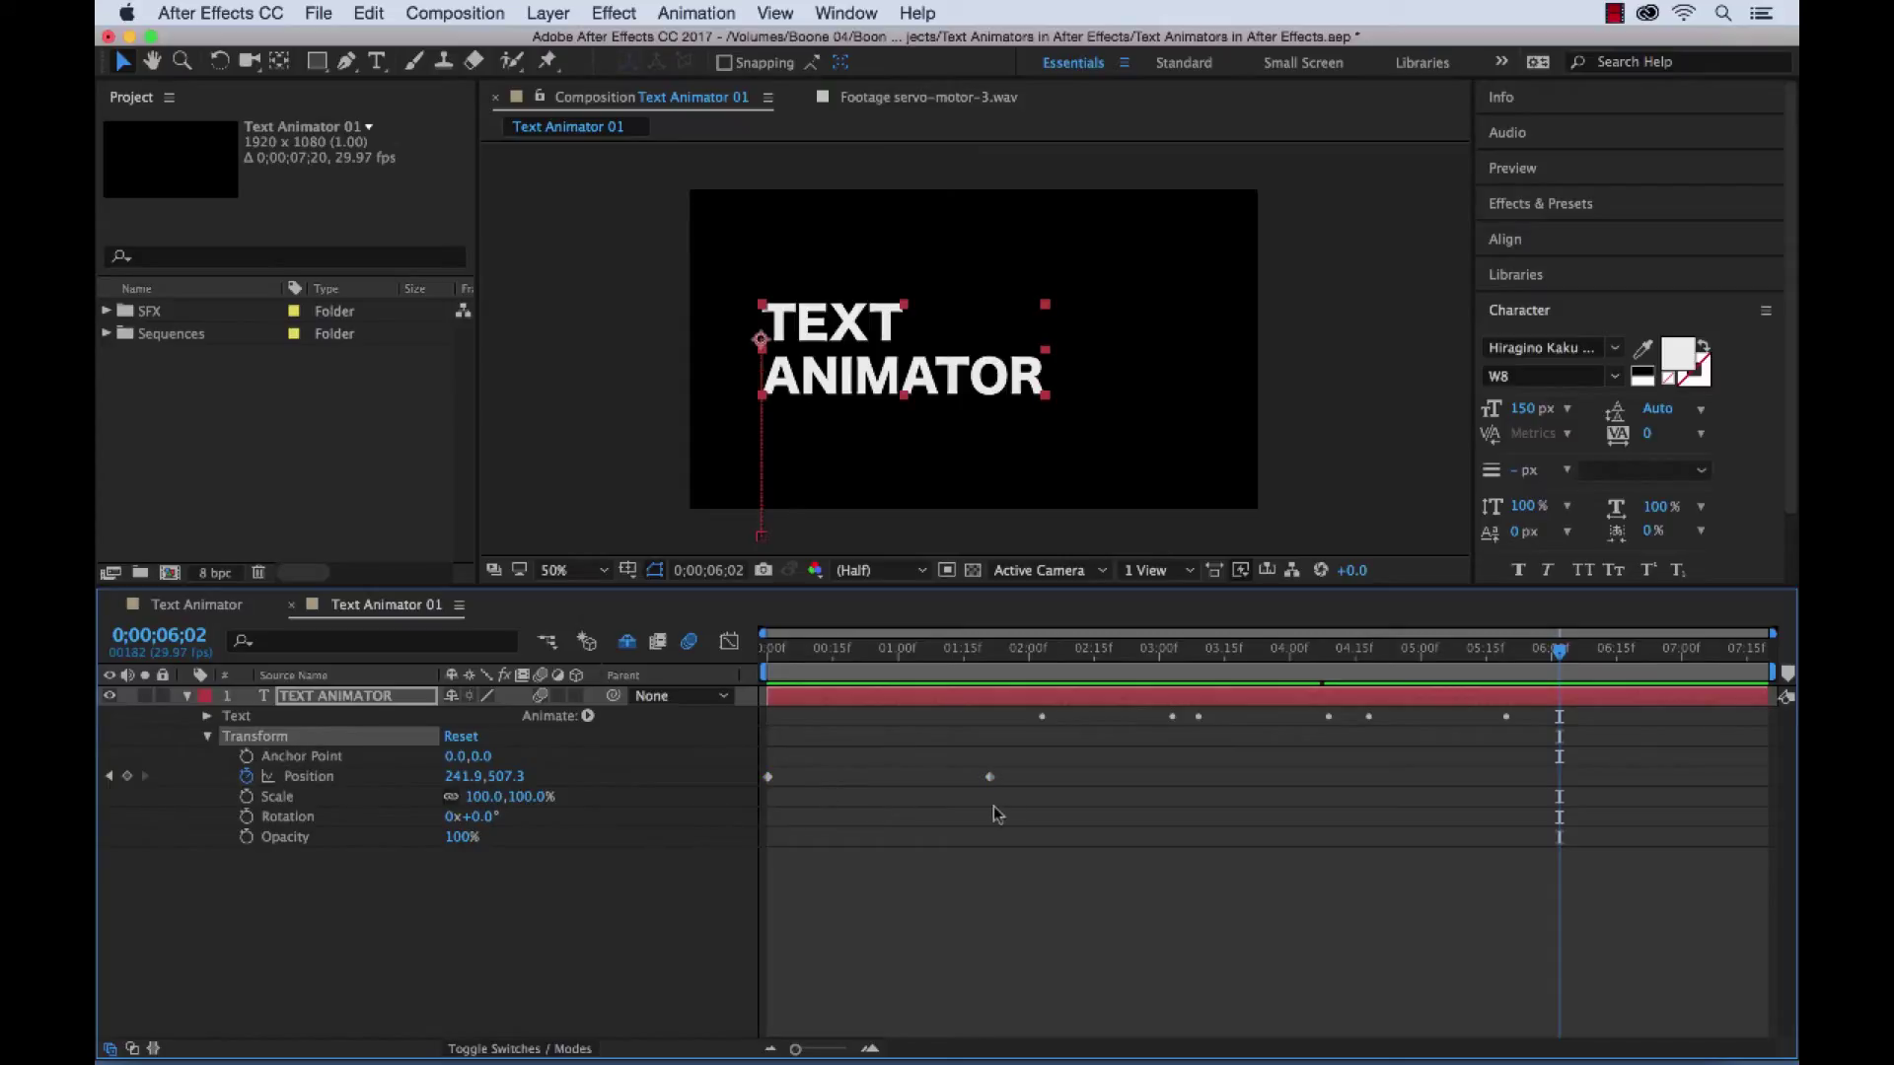
pyautogui.click(902, 656)
pyautogui.moveTo(902, 656); pyautogui.dragTo(1107, 672)
pyautogui.click(1288, 1024)
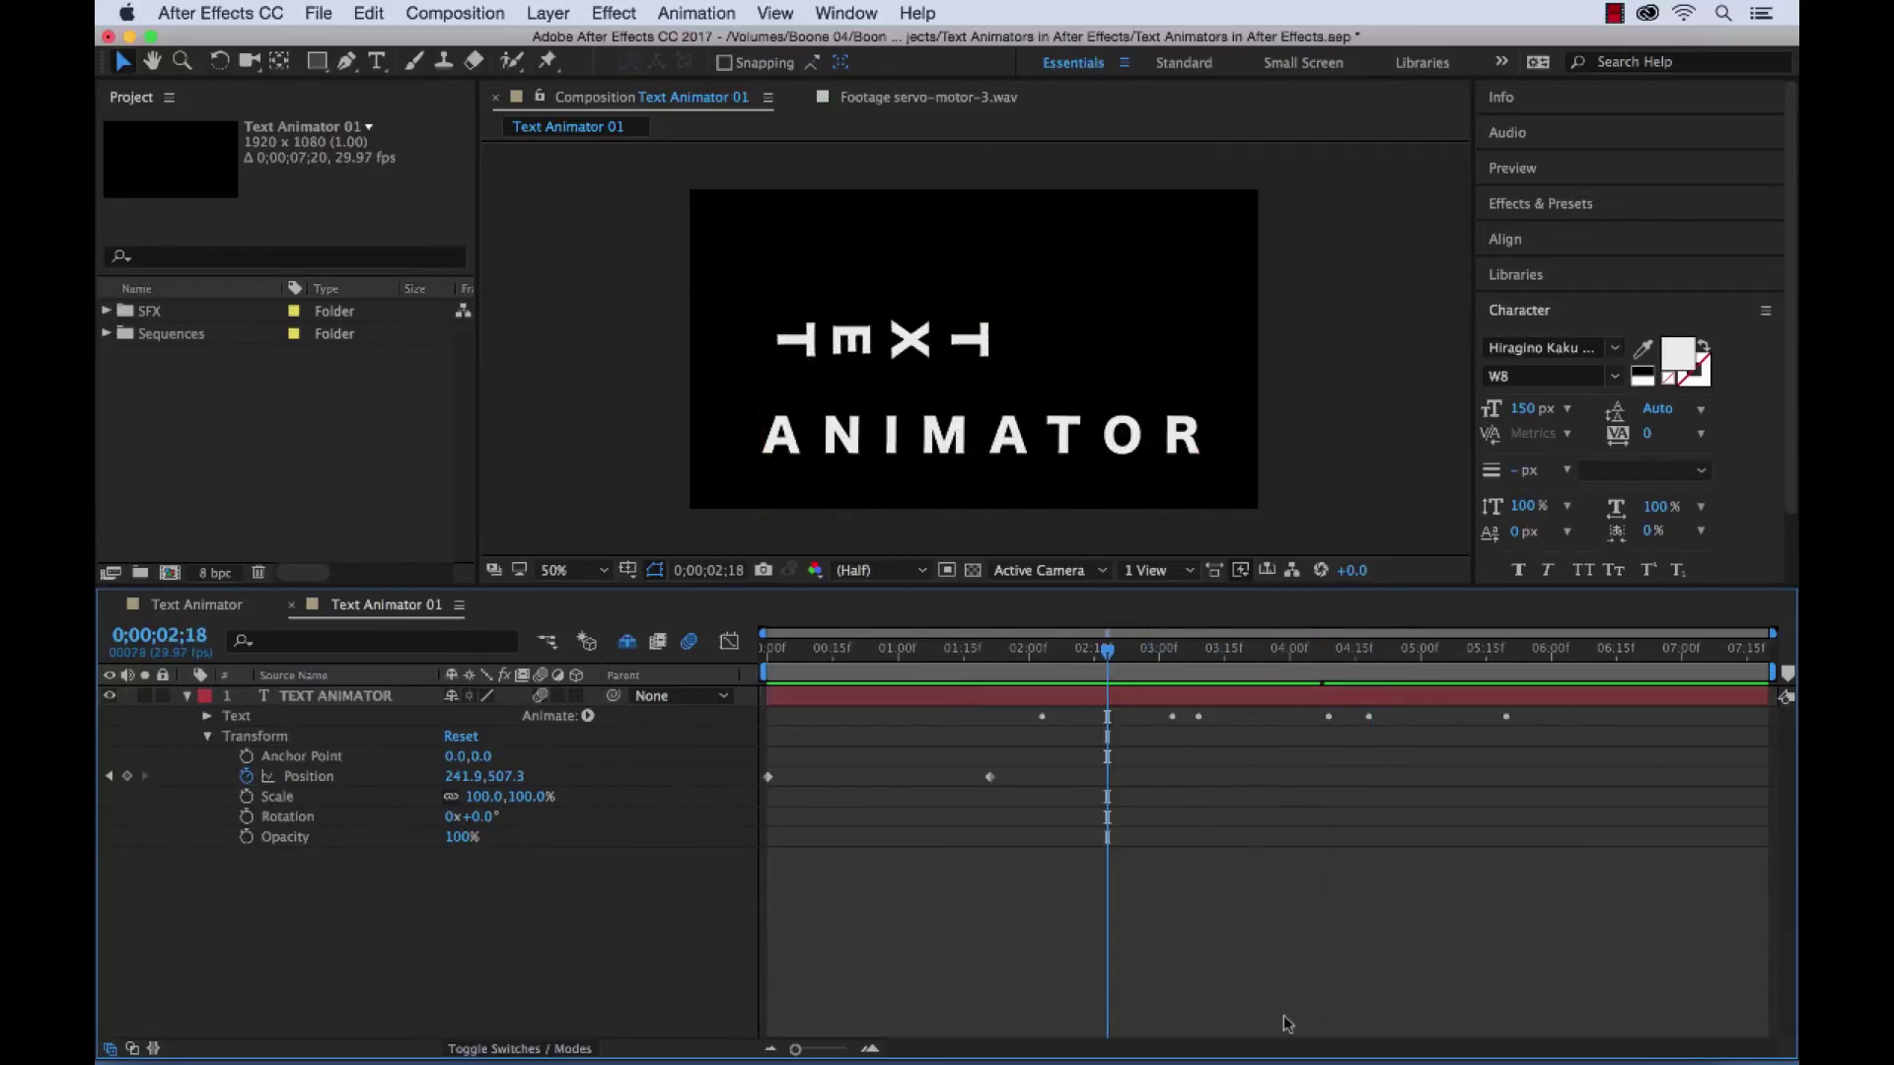
pyautogui.click(206, 607)
pyautogui.click(291, 605)
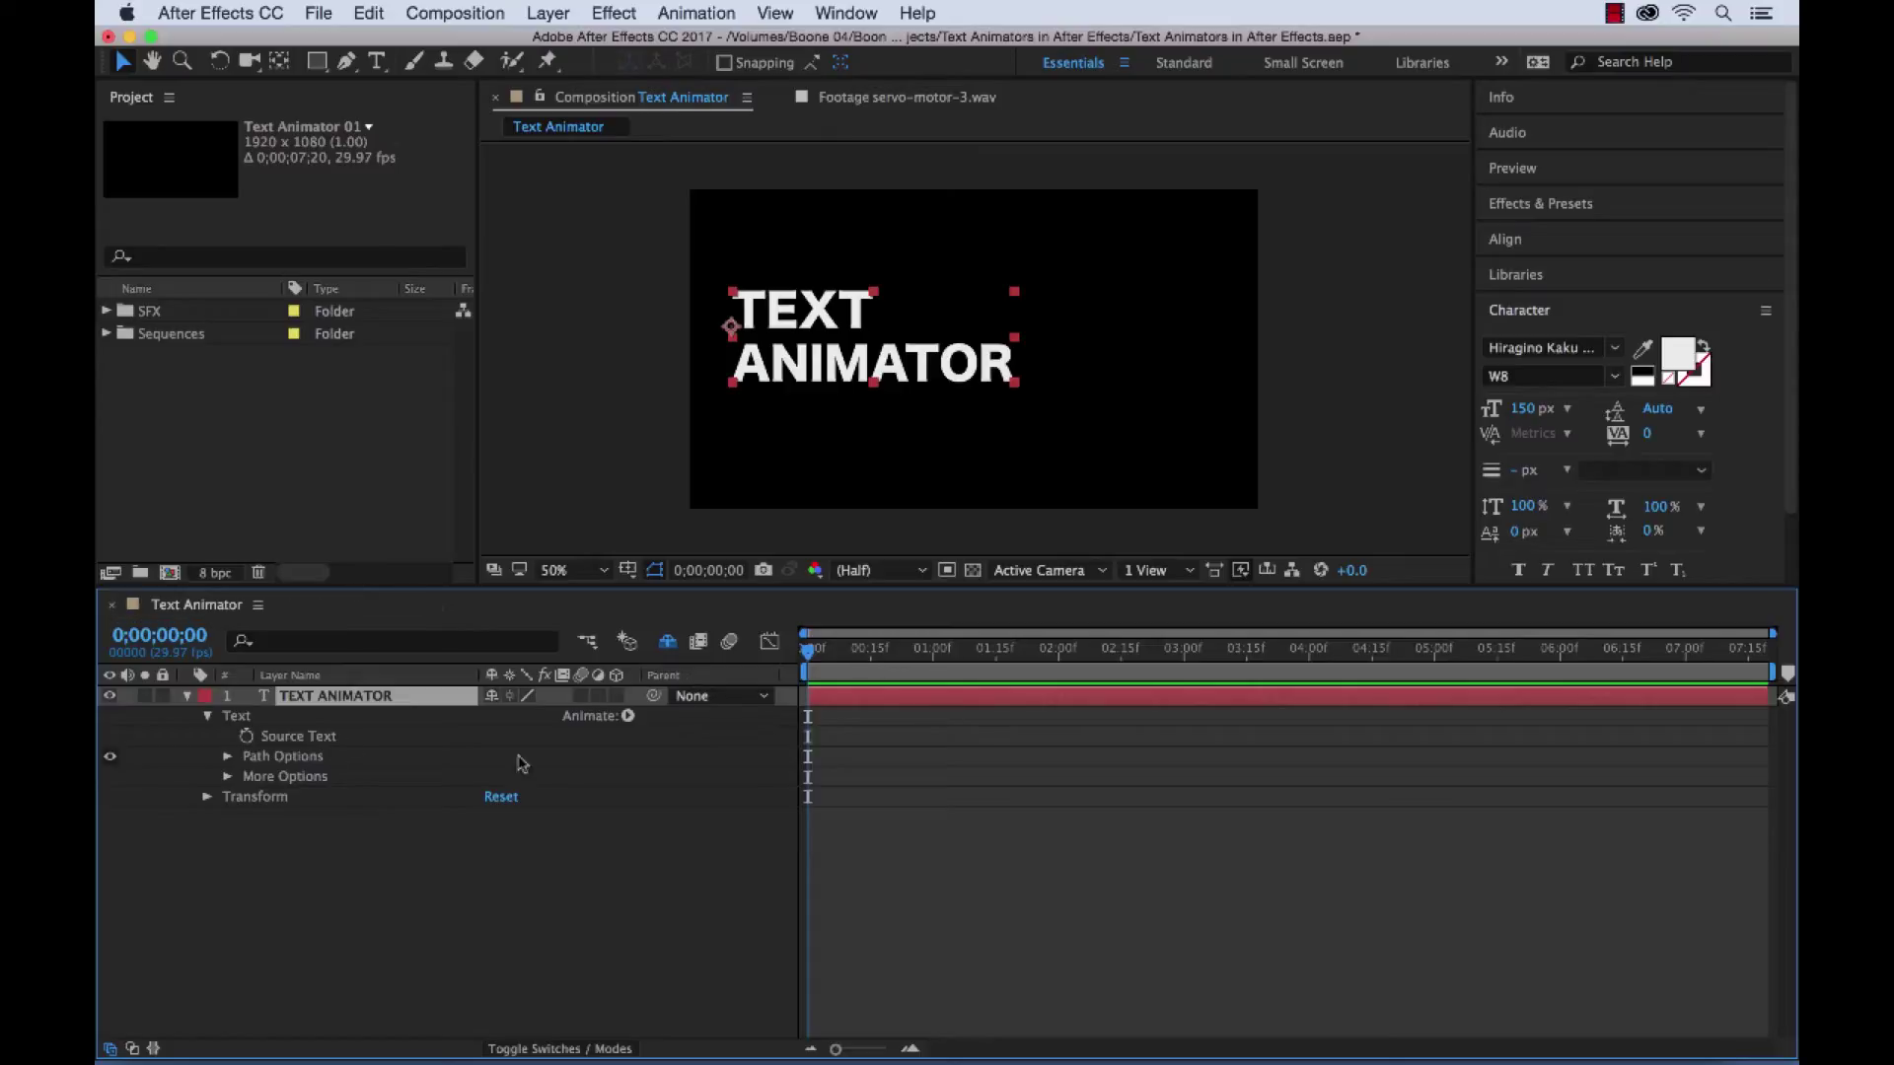
# Step: Add a Line Spacing animator to the TEXT ANIMATOR layer and rename it "Line Spacing"
pyautogui.click(629, 716)
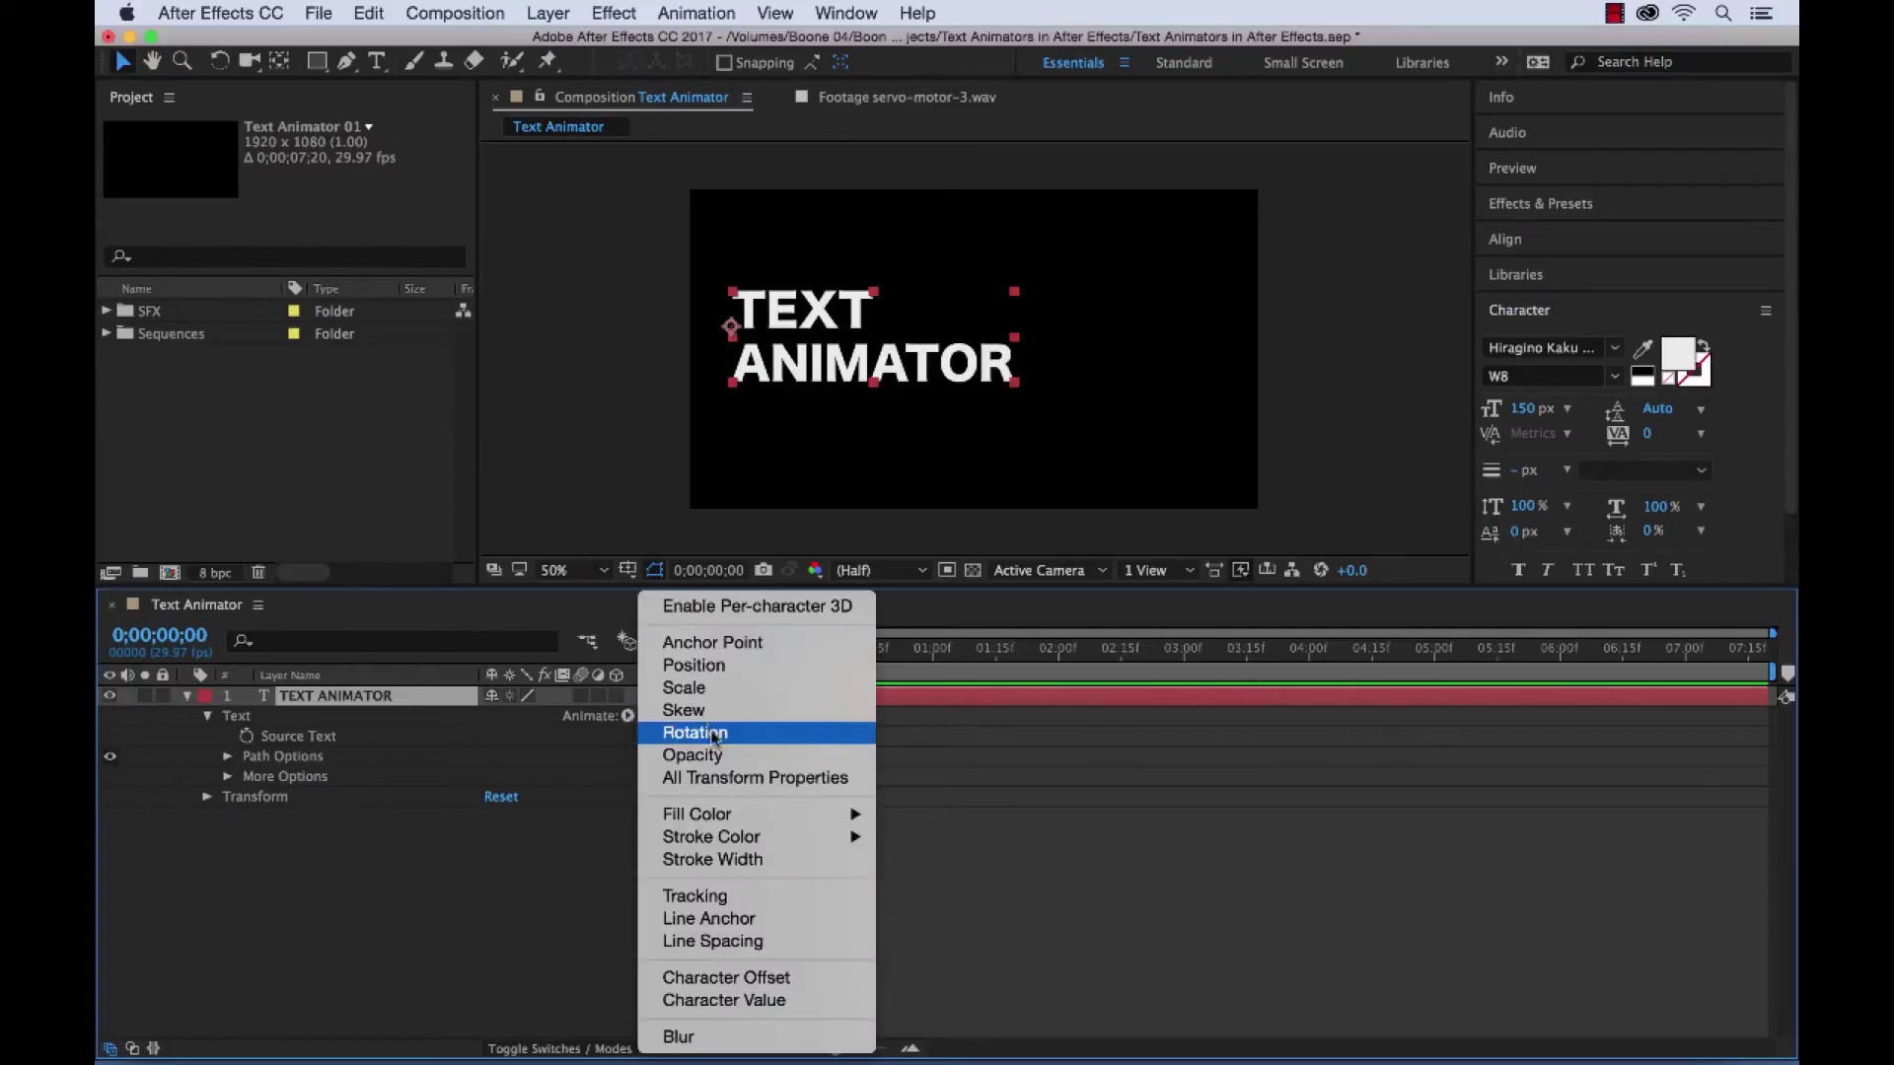
pyautogui.click(720, 940)
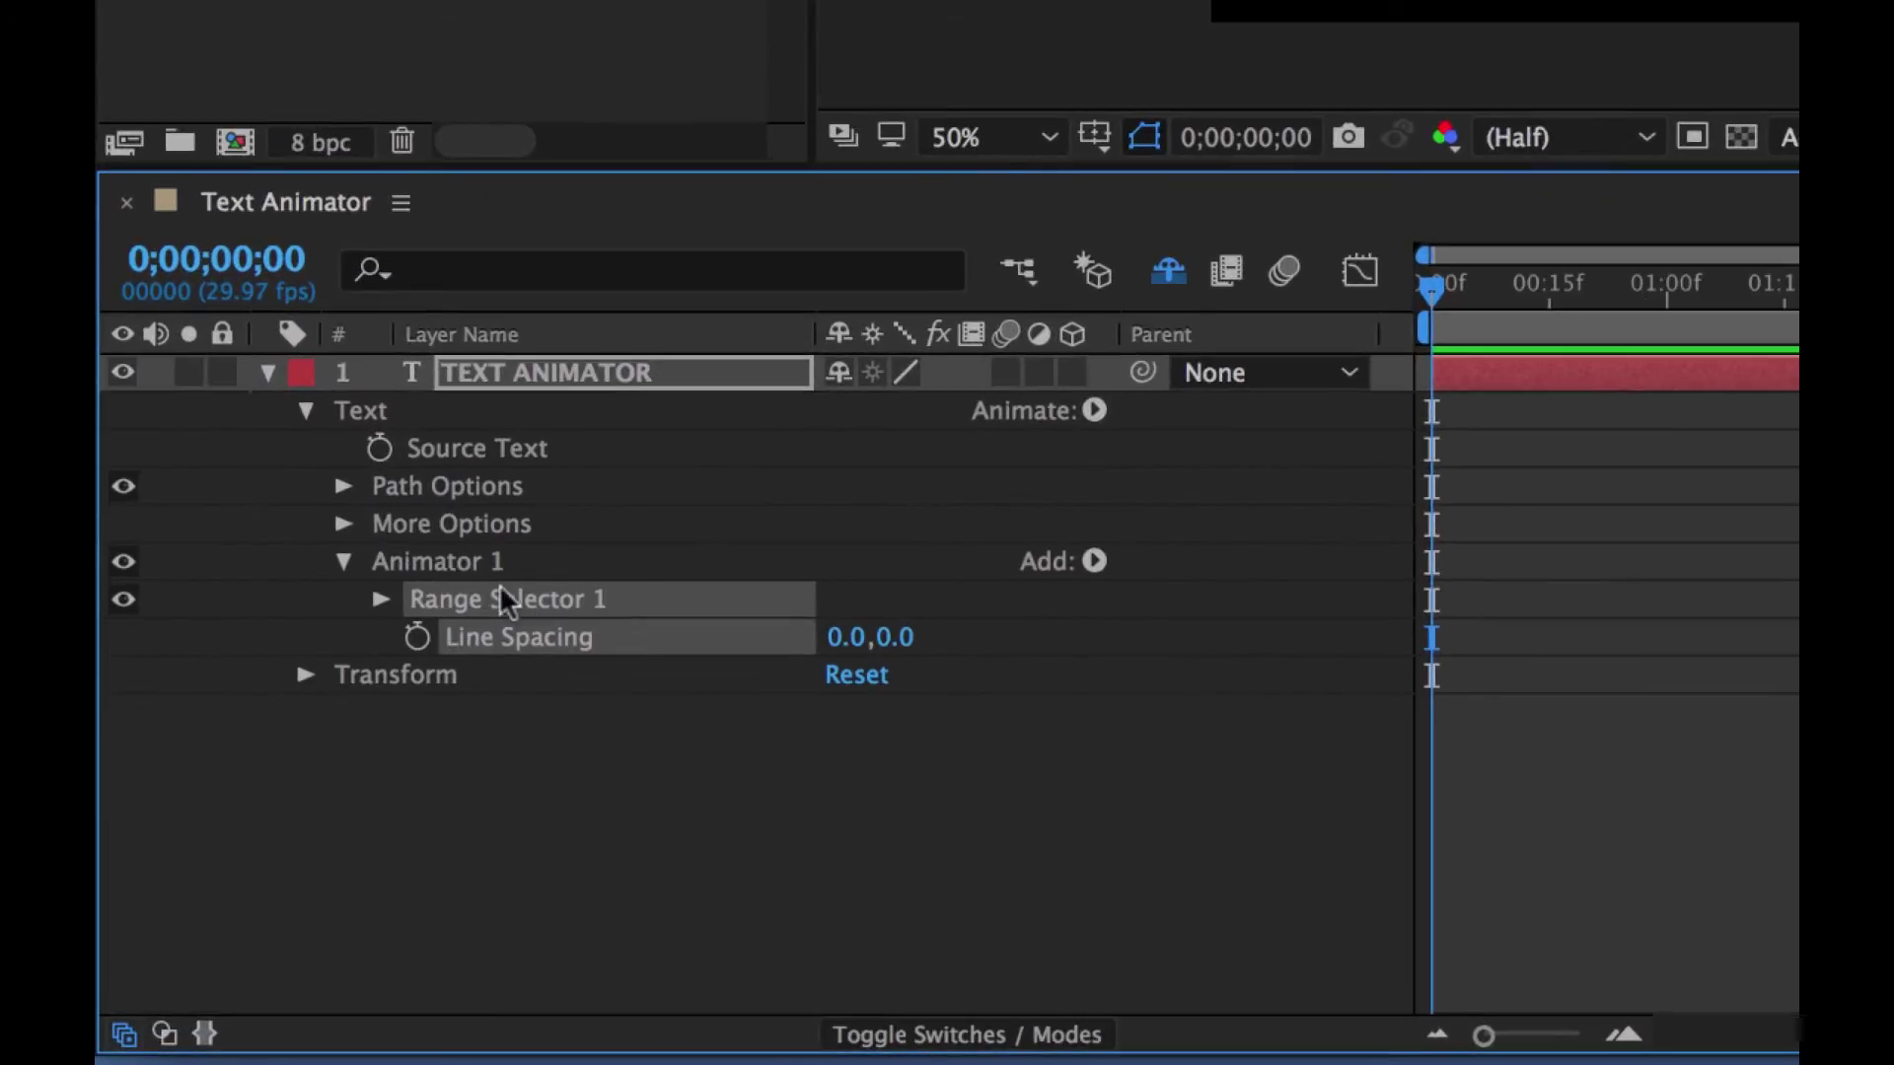
pyautogui.click(444, 570)
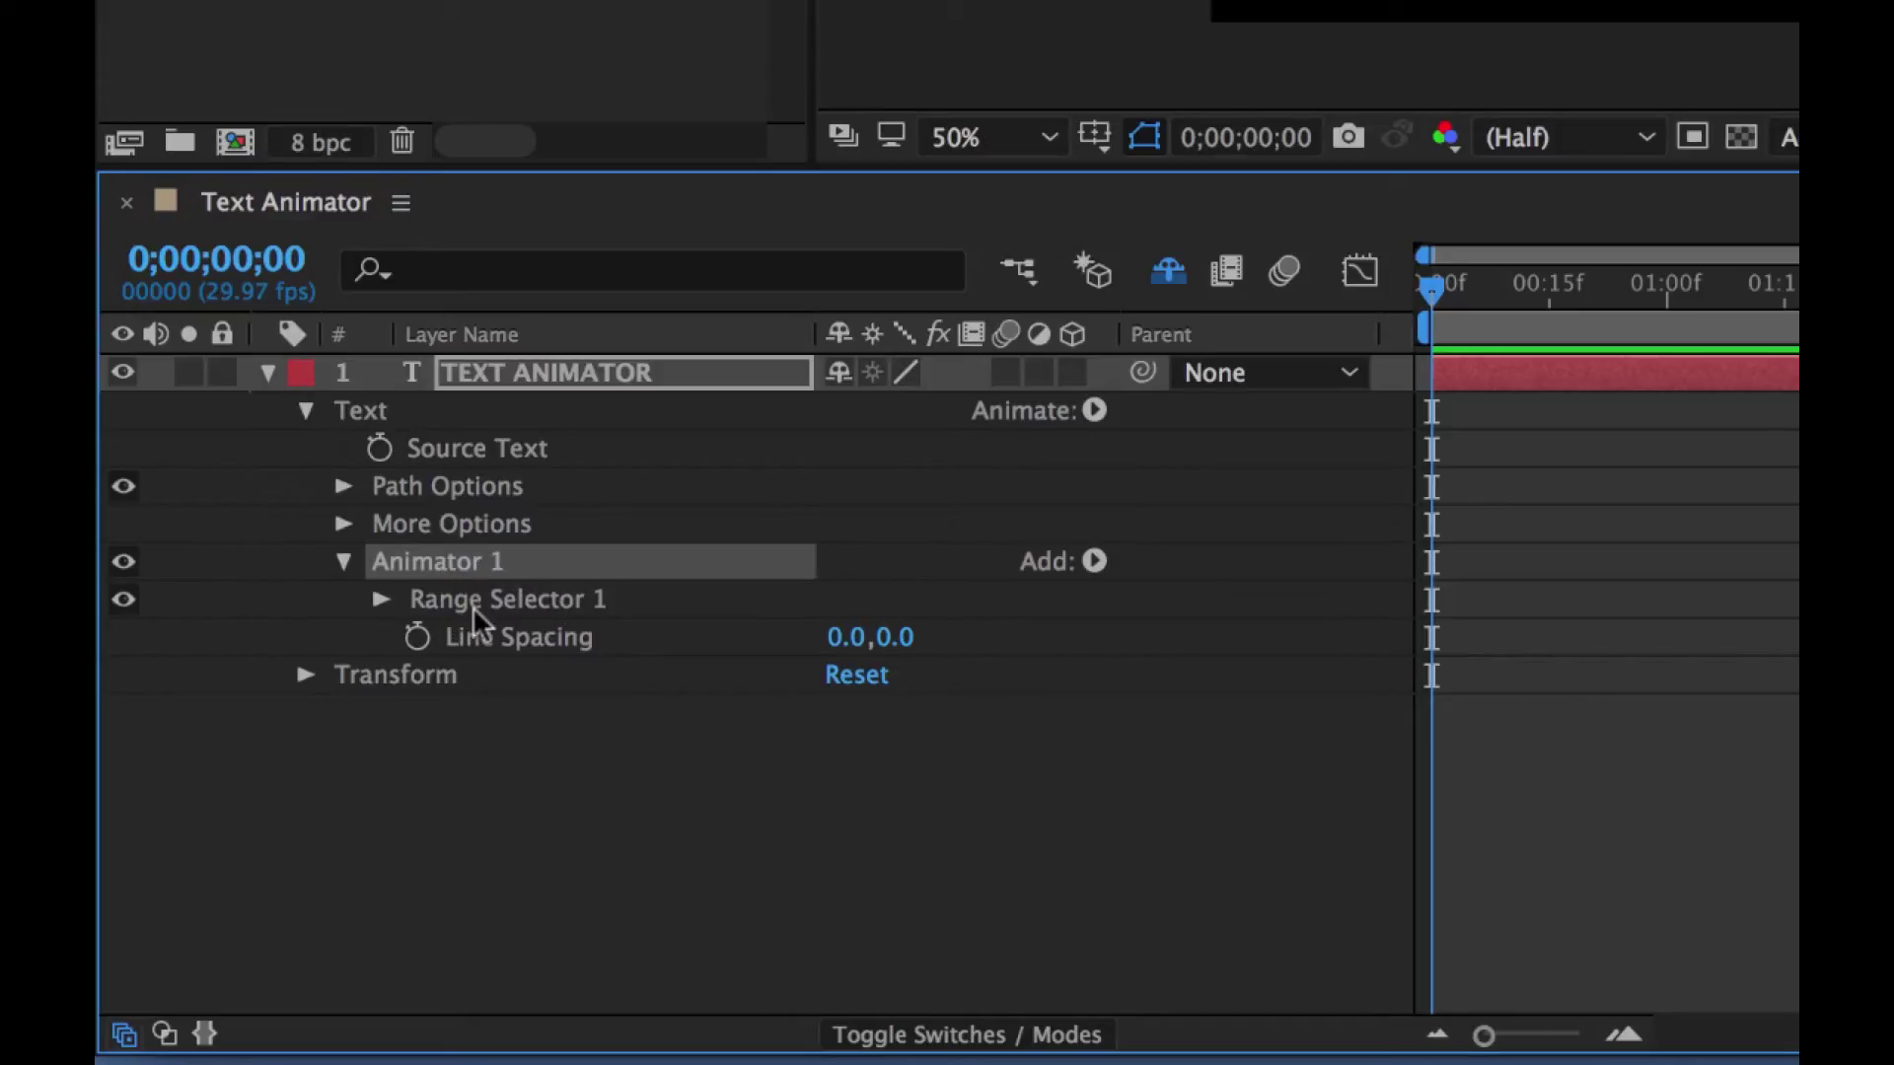
pyautogui.press('Return')
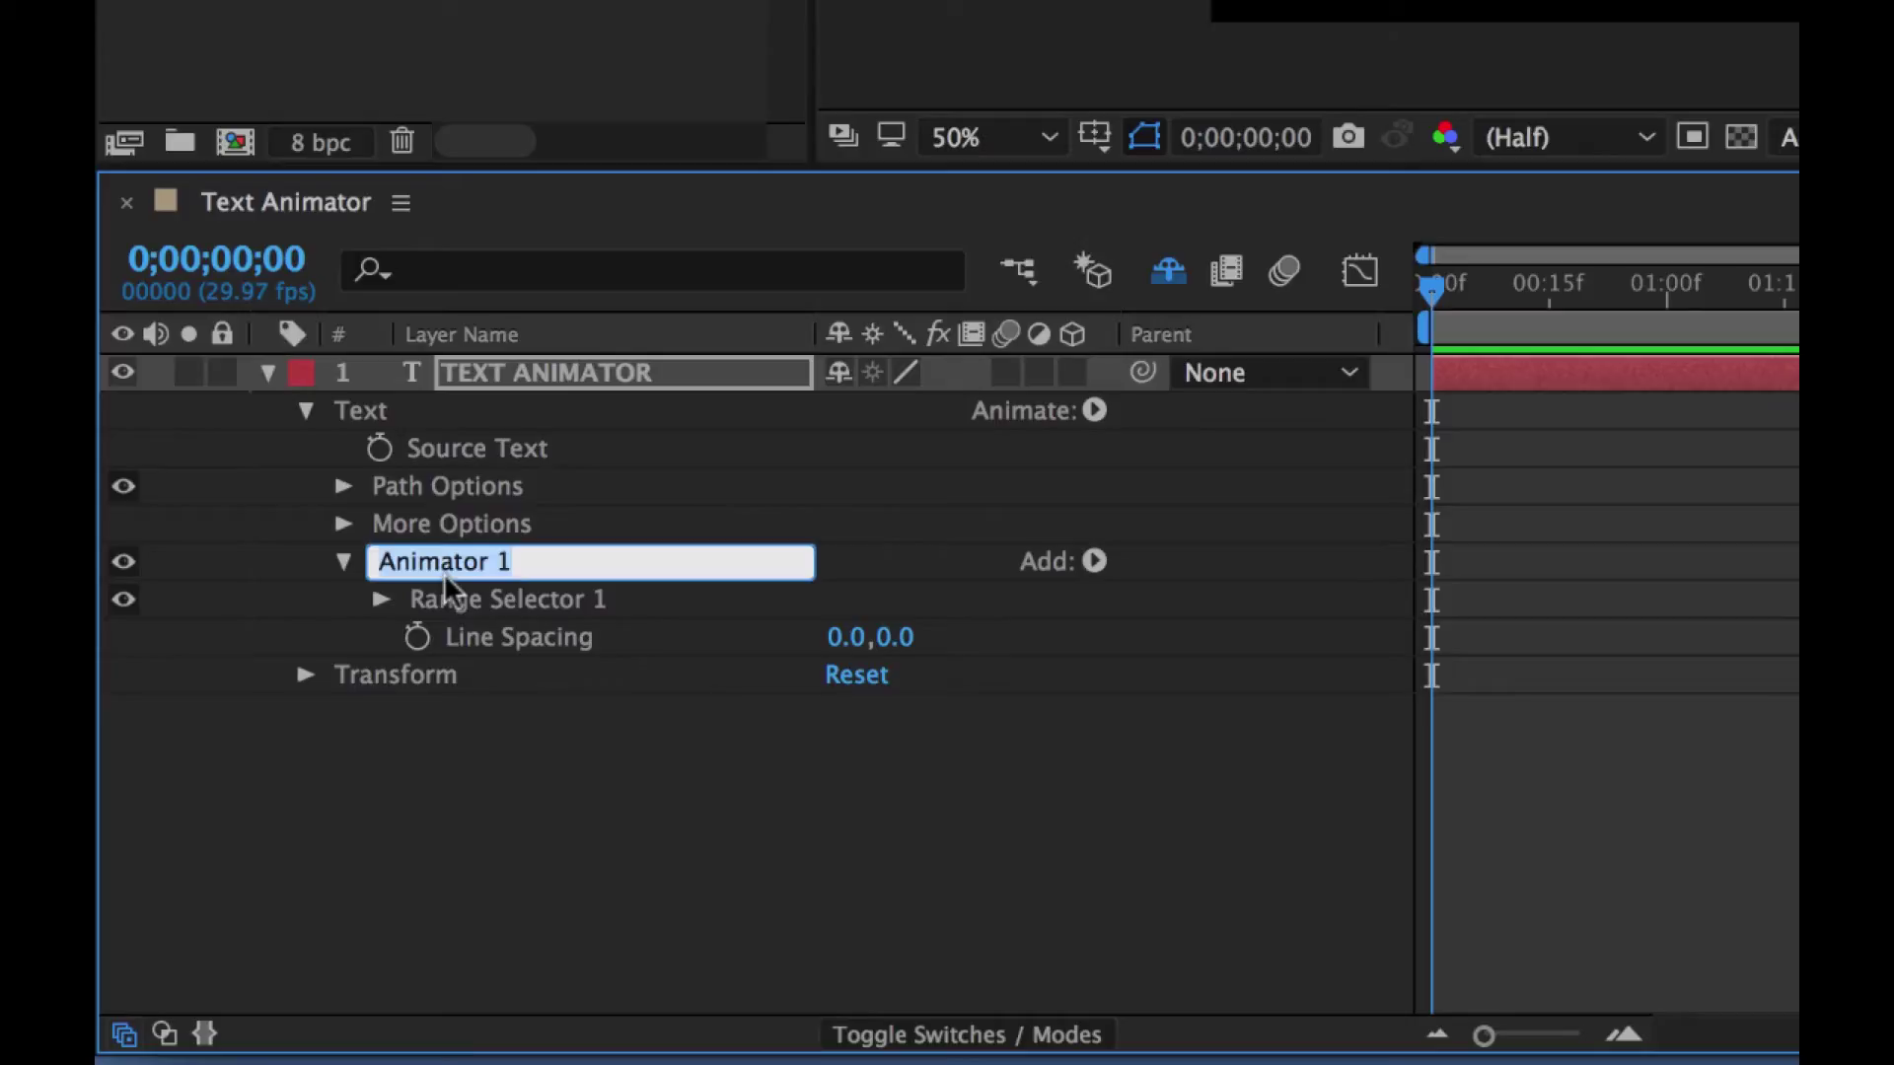
pyautogui.write('Line Spacing')
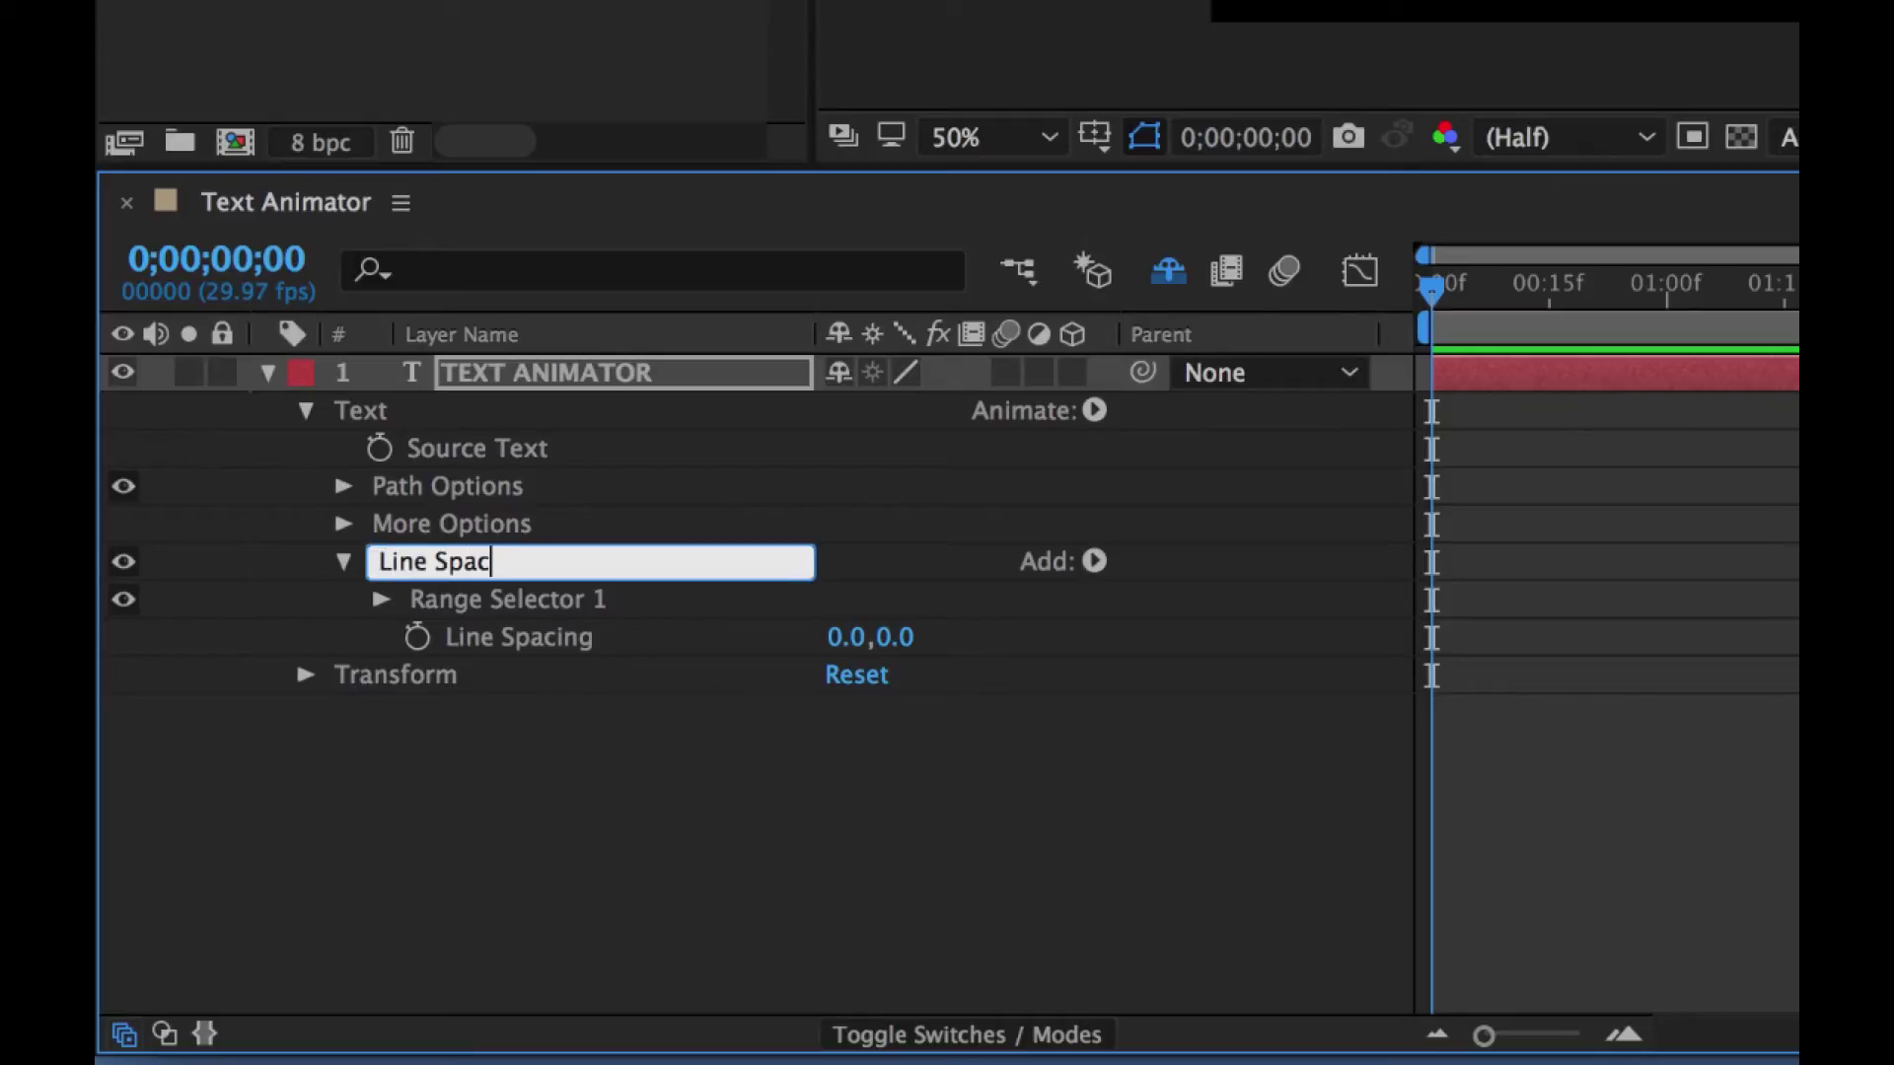
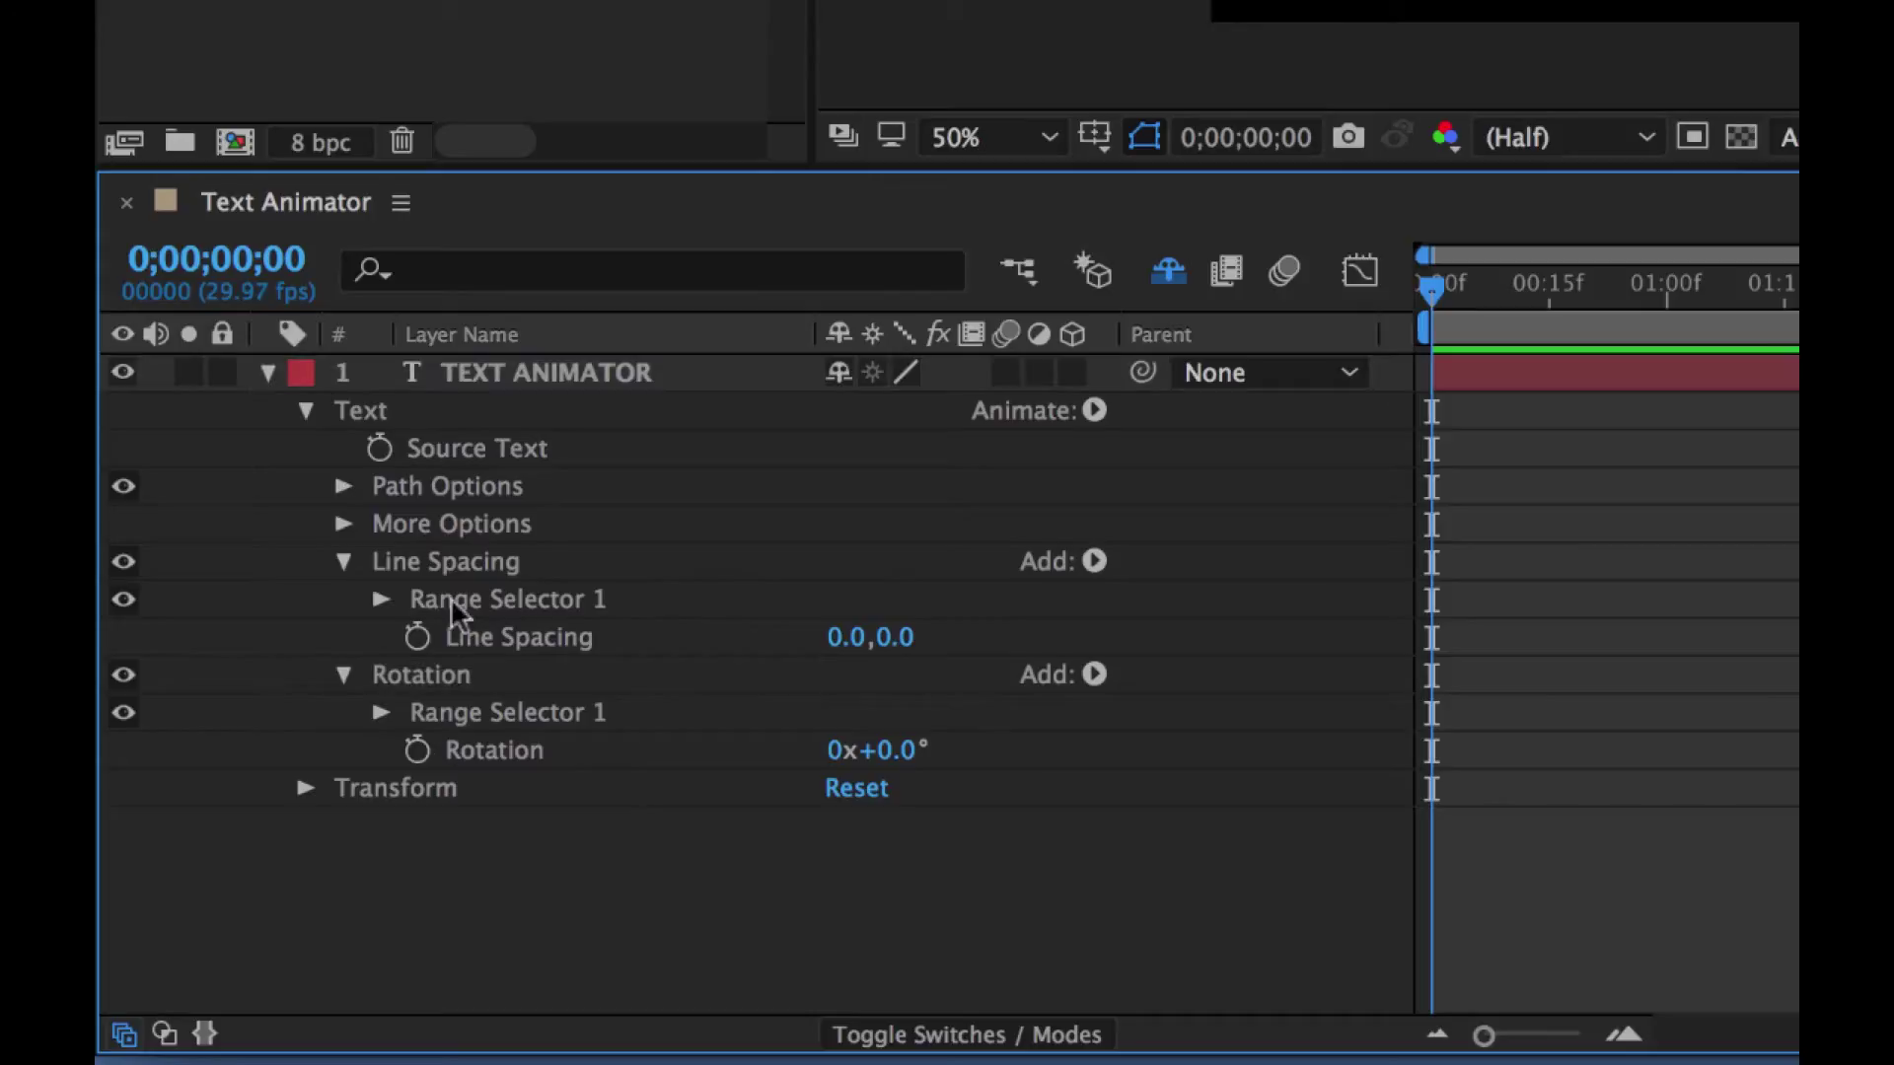
# Step: Add a separate Tracking animator to the TEXT ANIMATOR layer and rename it "Tracking"
pyautogui.click(445, 571)
pyautogui.click(509, 822)
pyautogui.click(1094, 411)
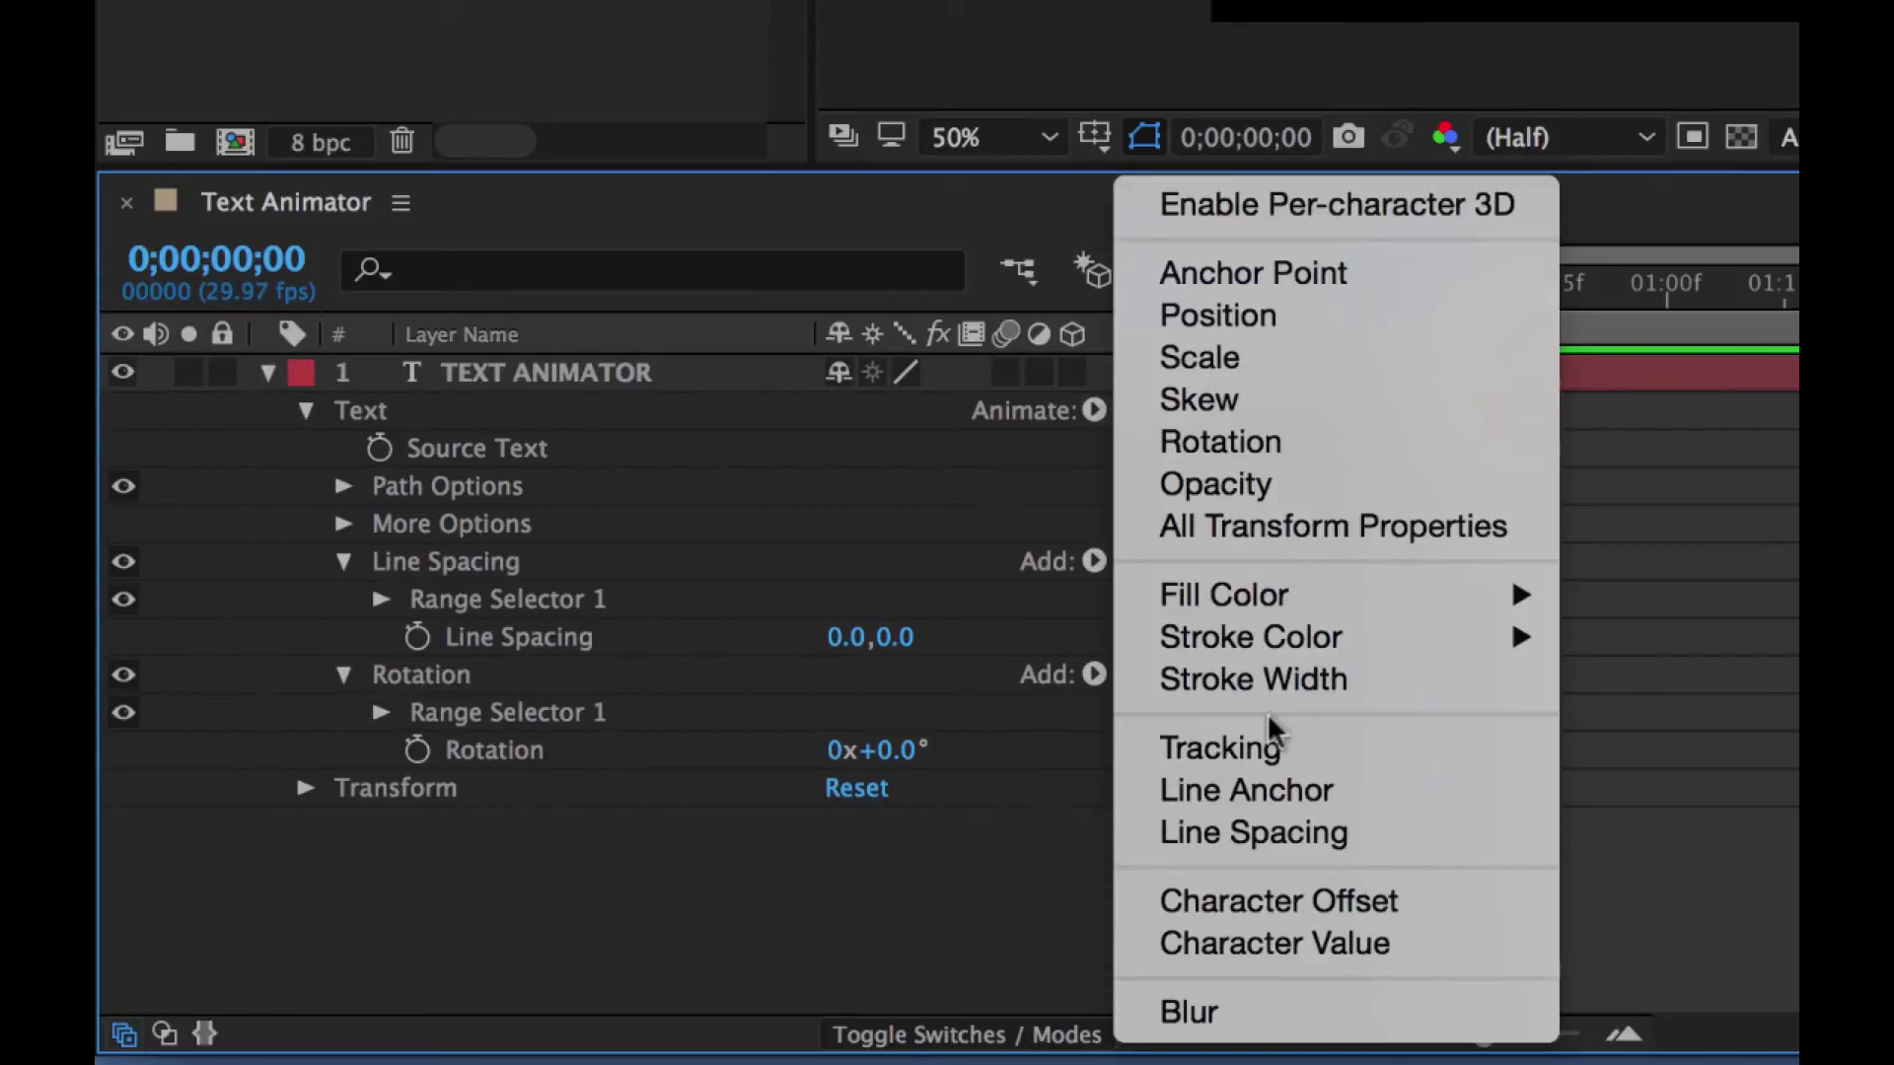
pyautogui.click(1270, 749)
pyautogui.click(474, 796)
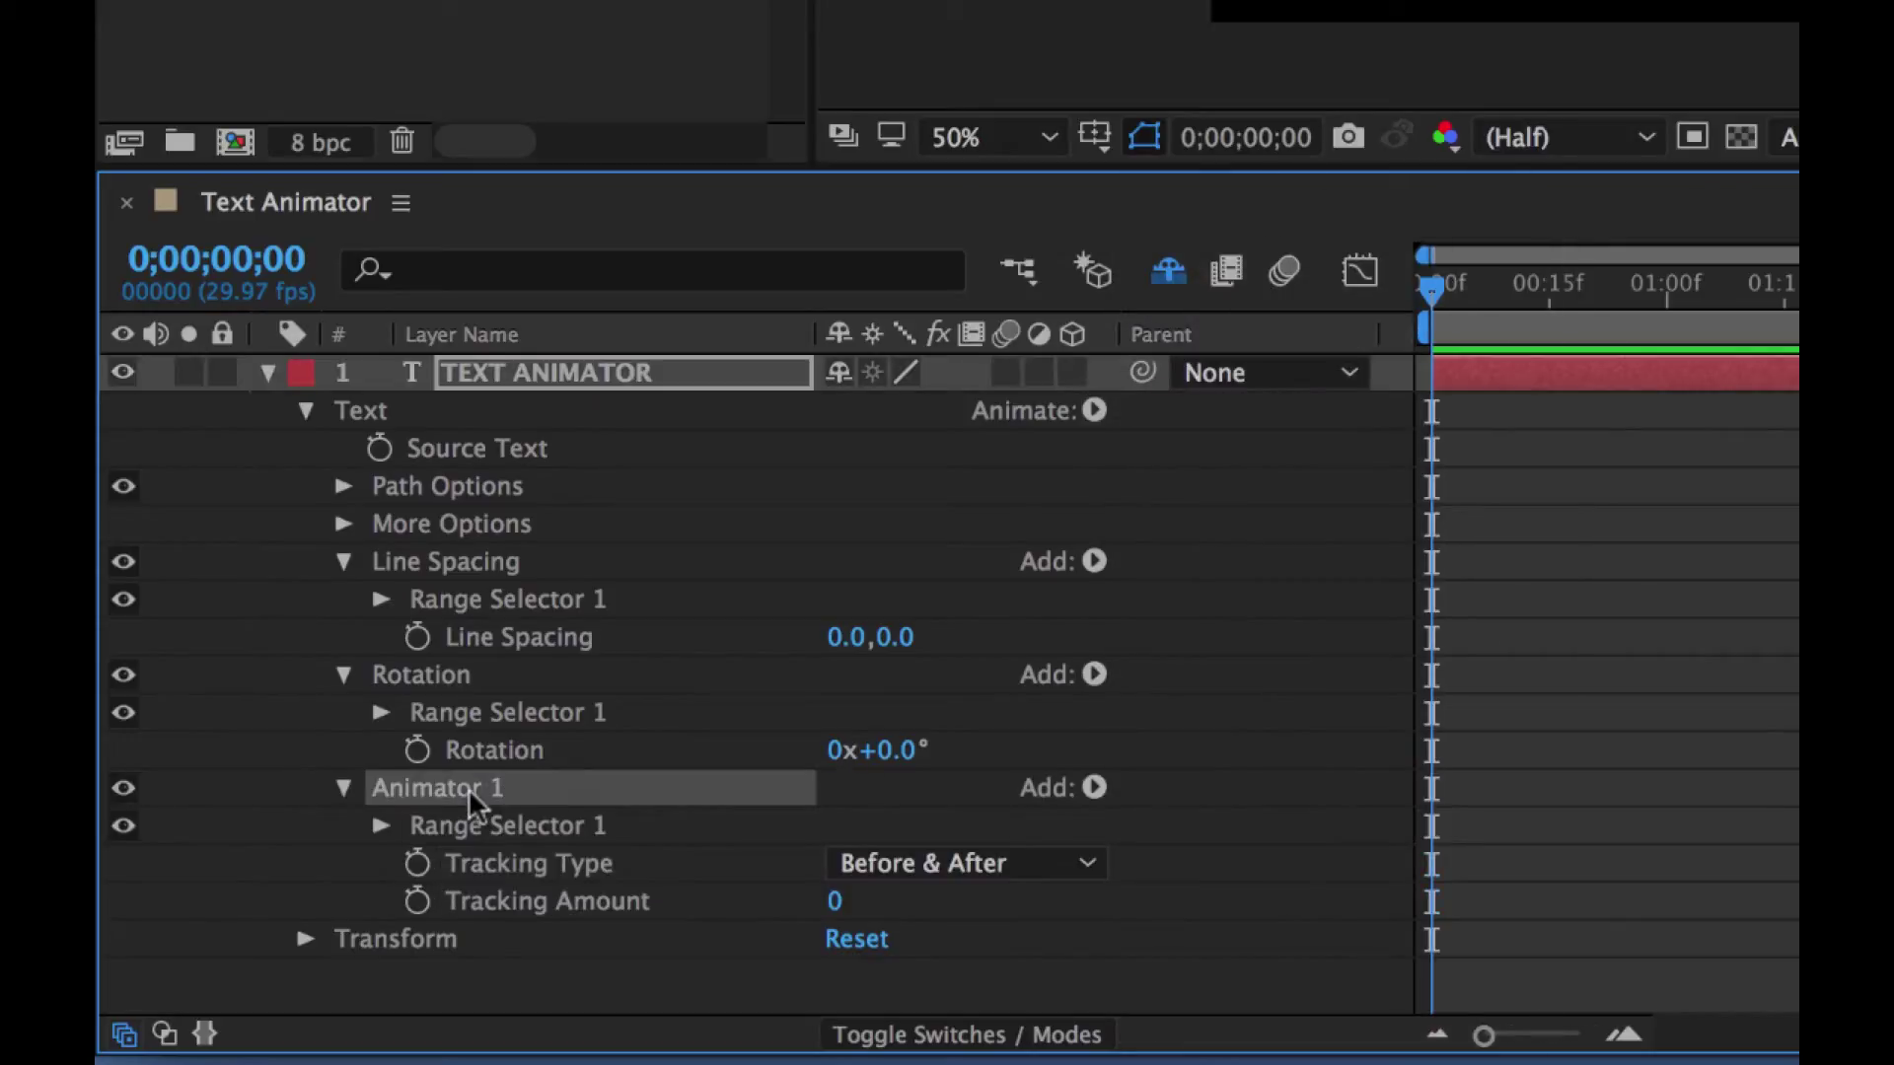
pyautogui.press('Return')
pyautogui.write('Tracking')
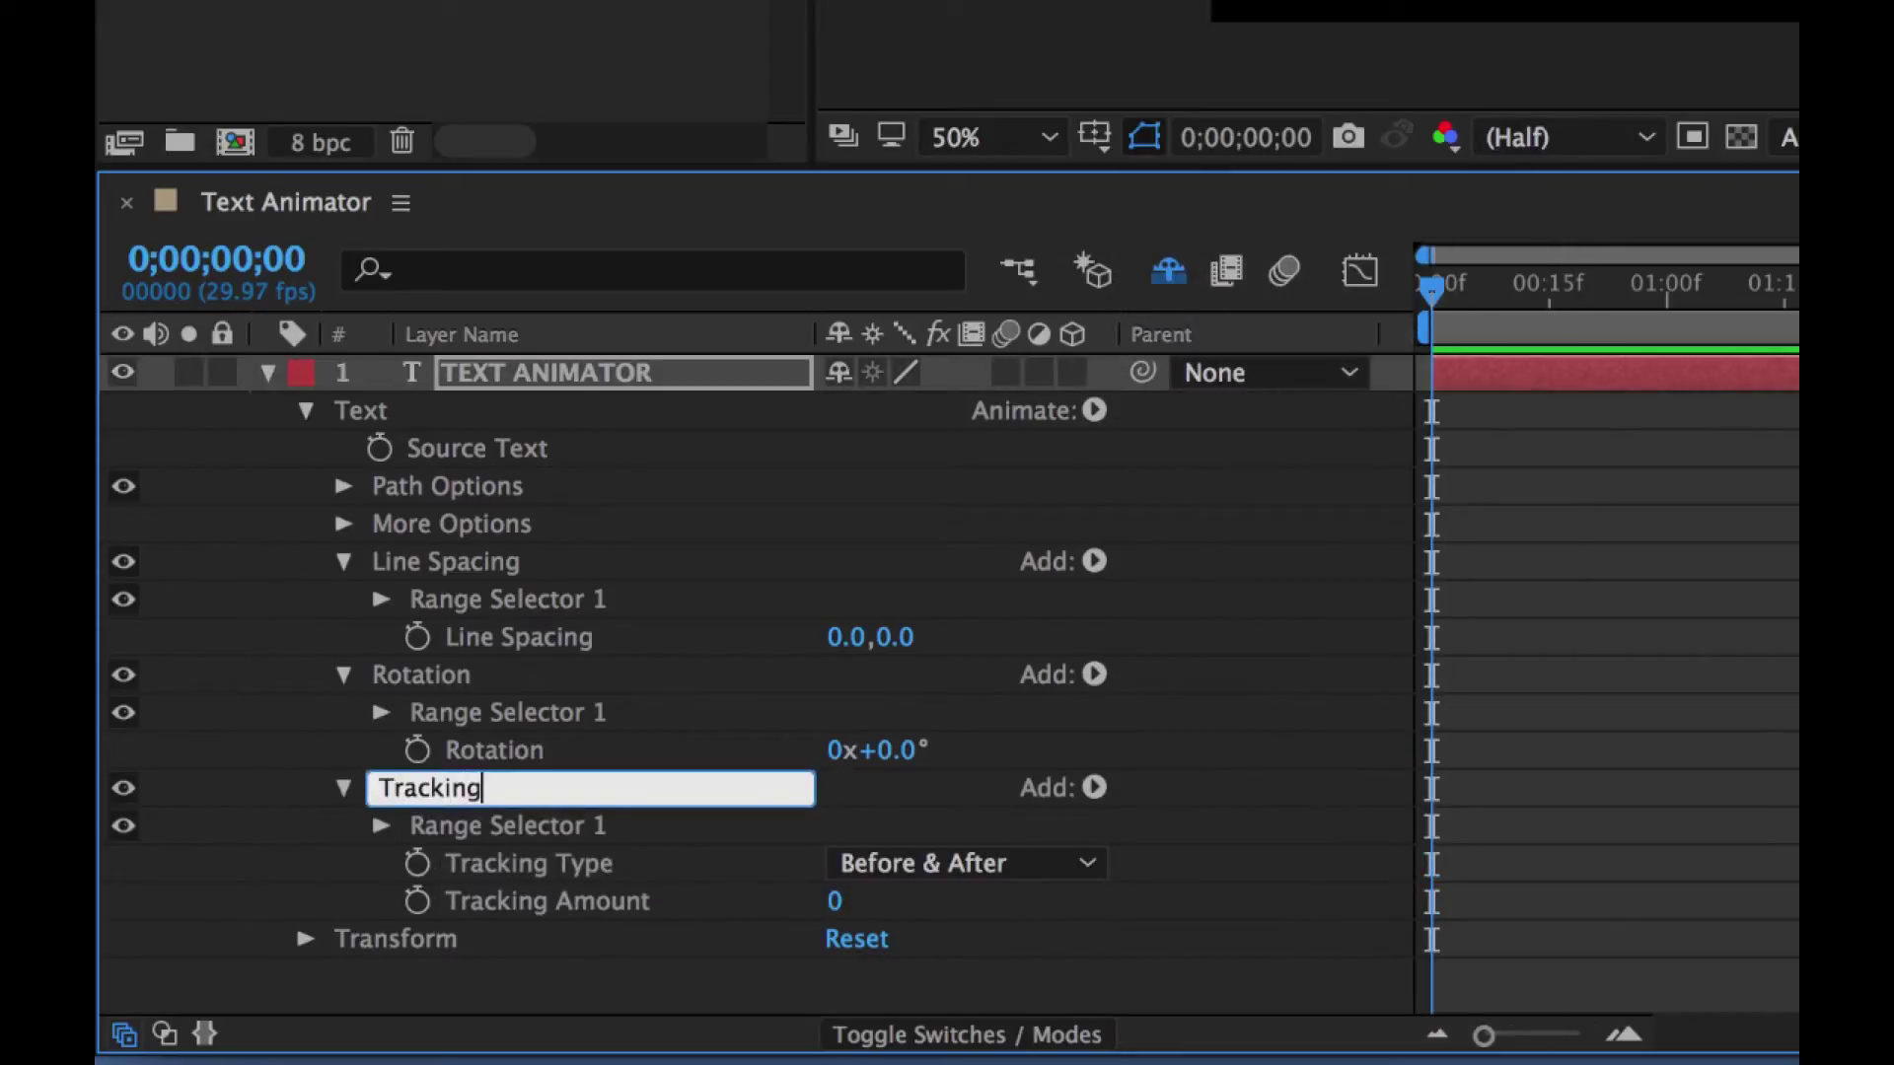
pyautogui.press('Return')
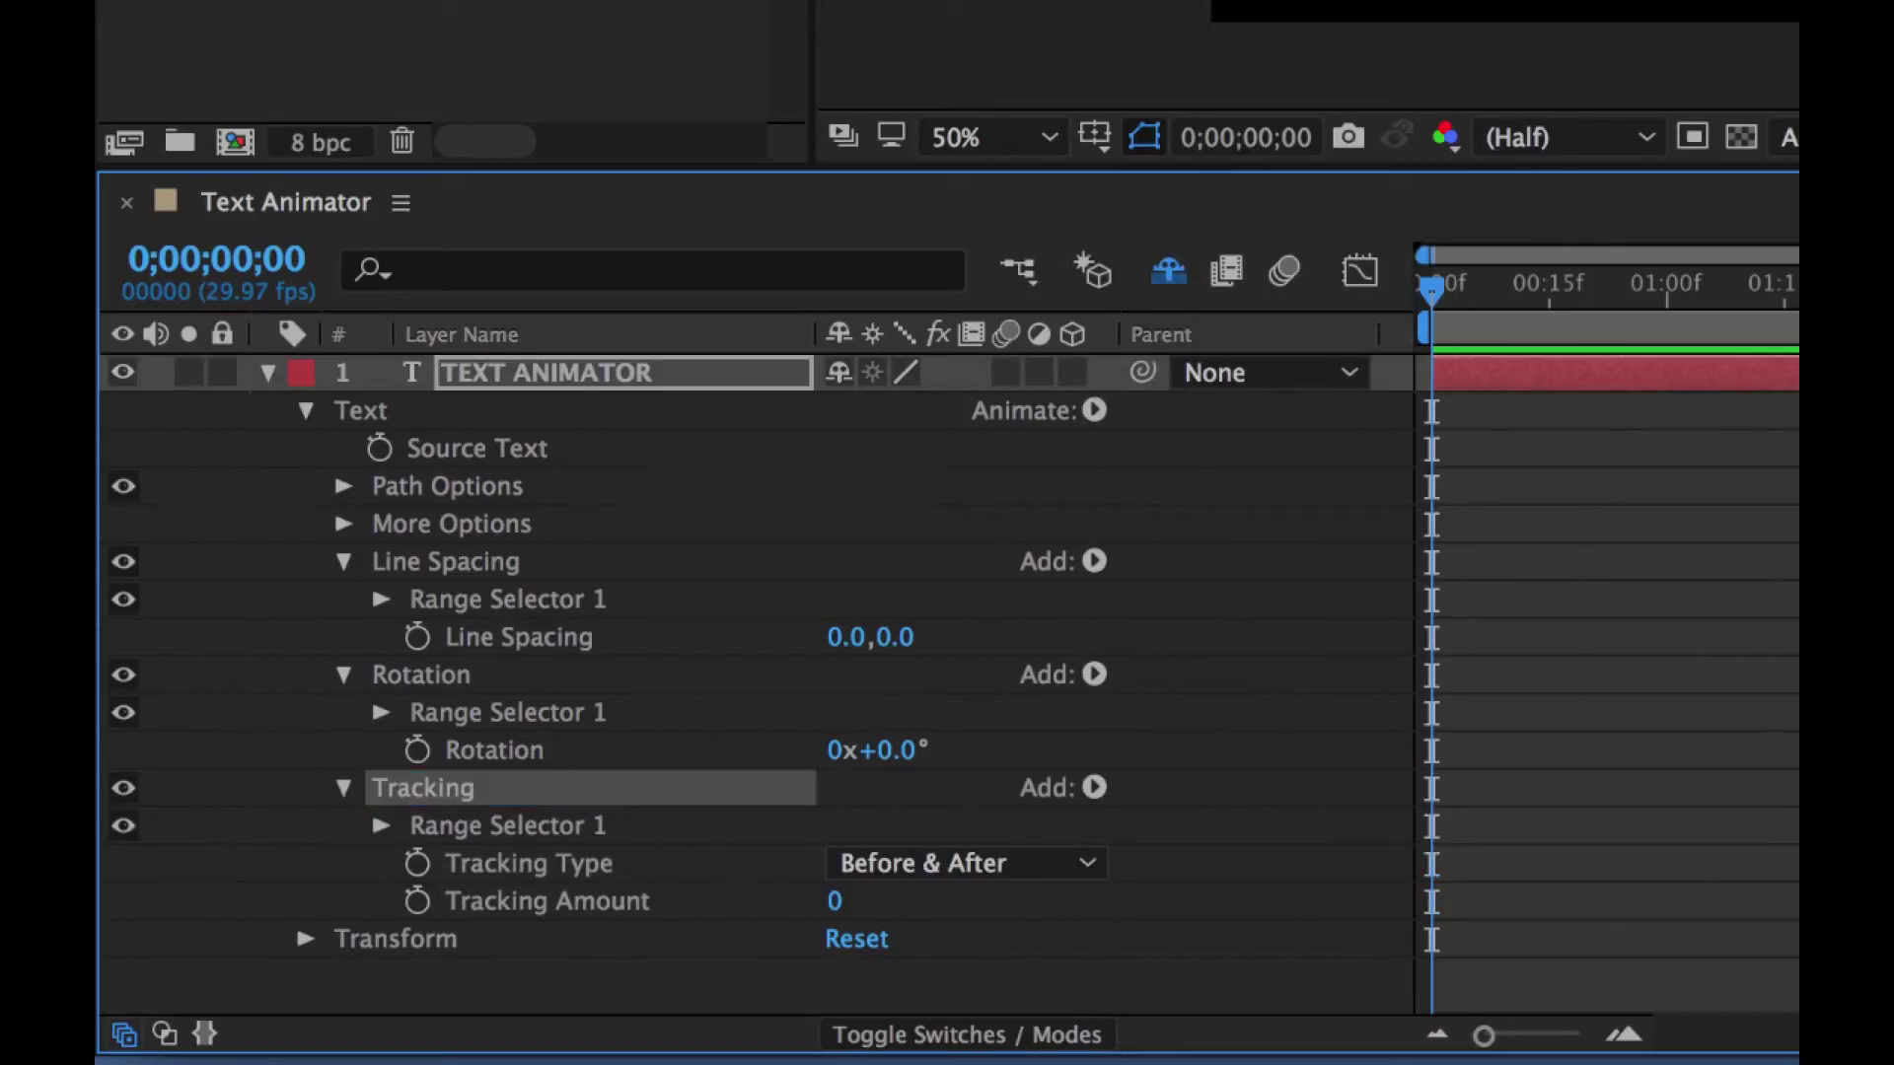
# Step: Collapse the Tracking, Rotation and Line Spacing animator groups of the TEXT ANIMATOR layer
pyautogui.click(342, 787)
pyautogui.click(343, 674)
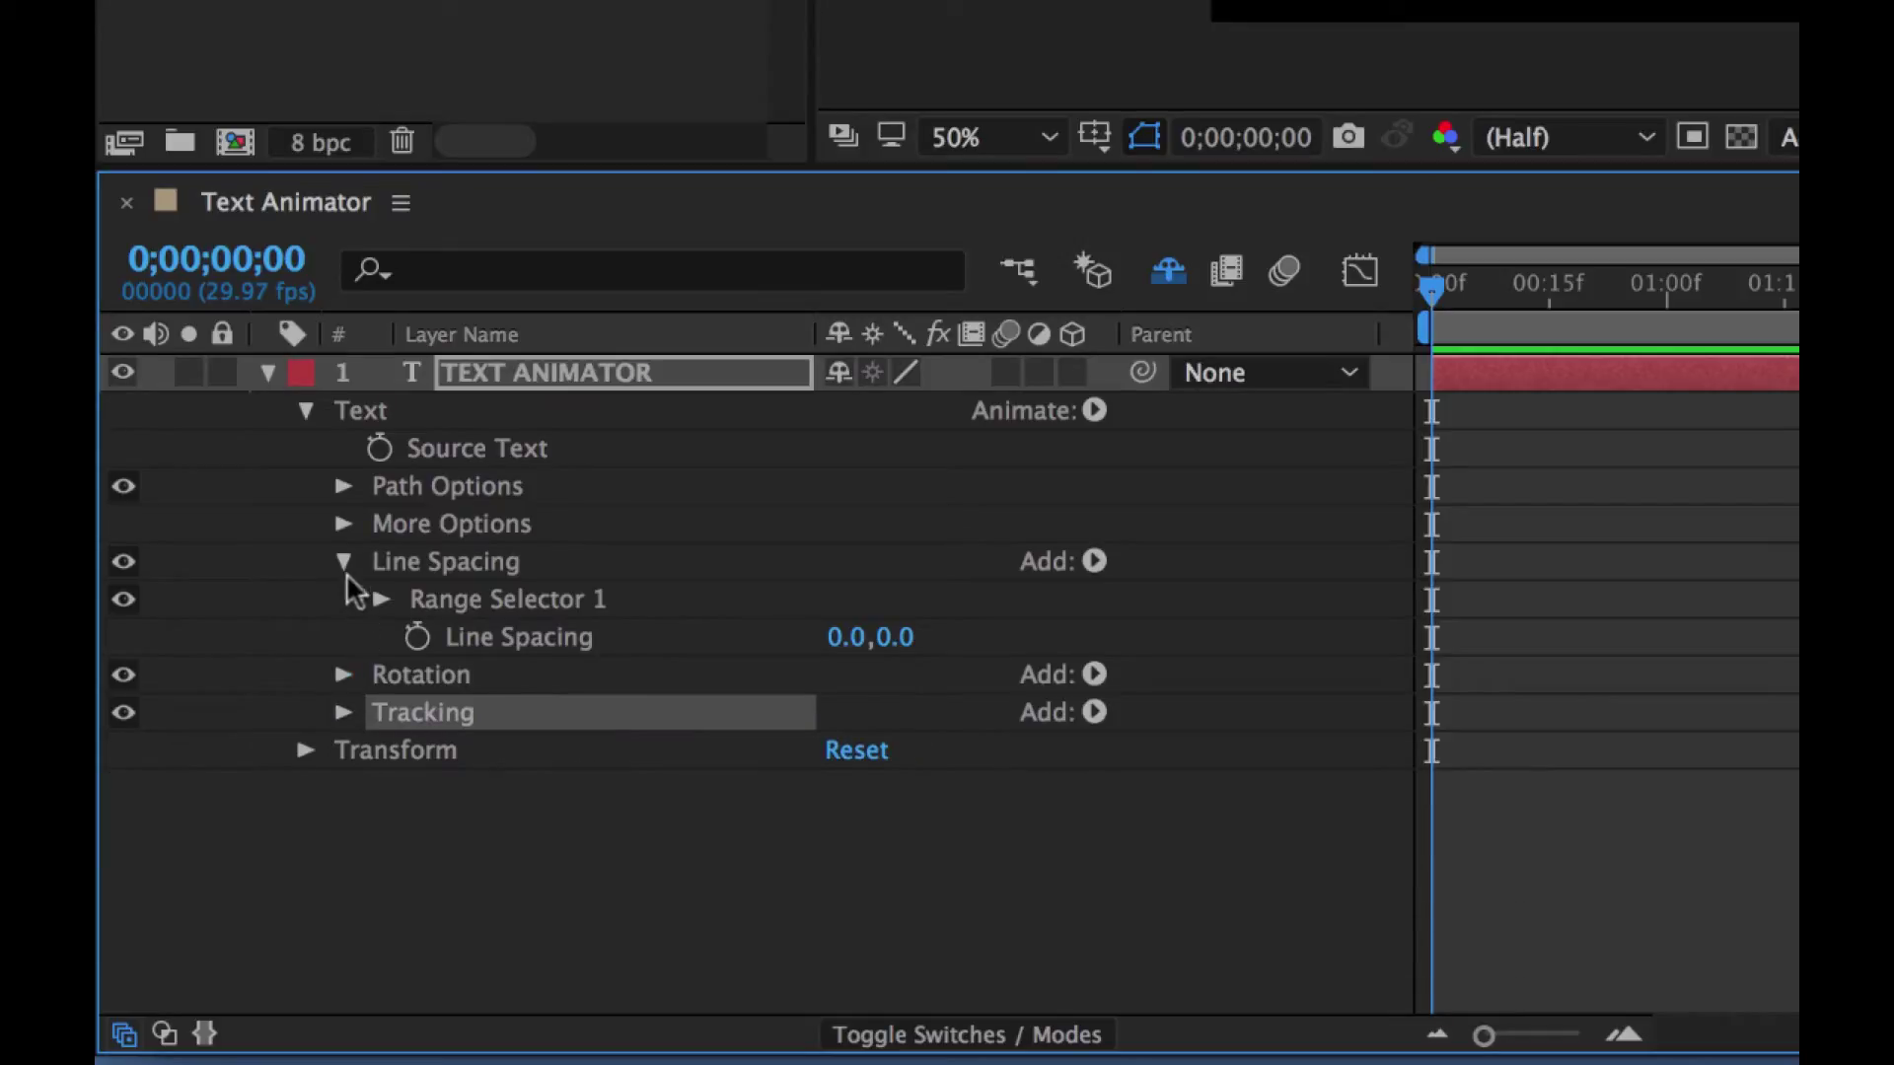
pyautogui.click(343, 561)
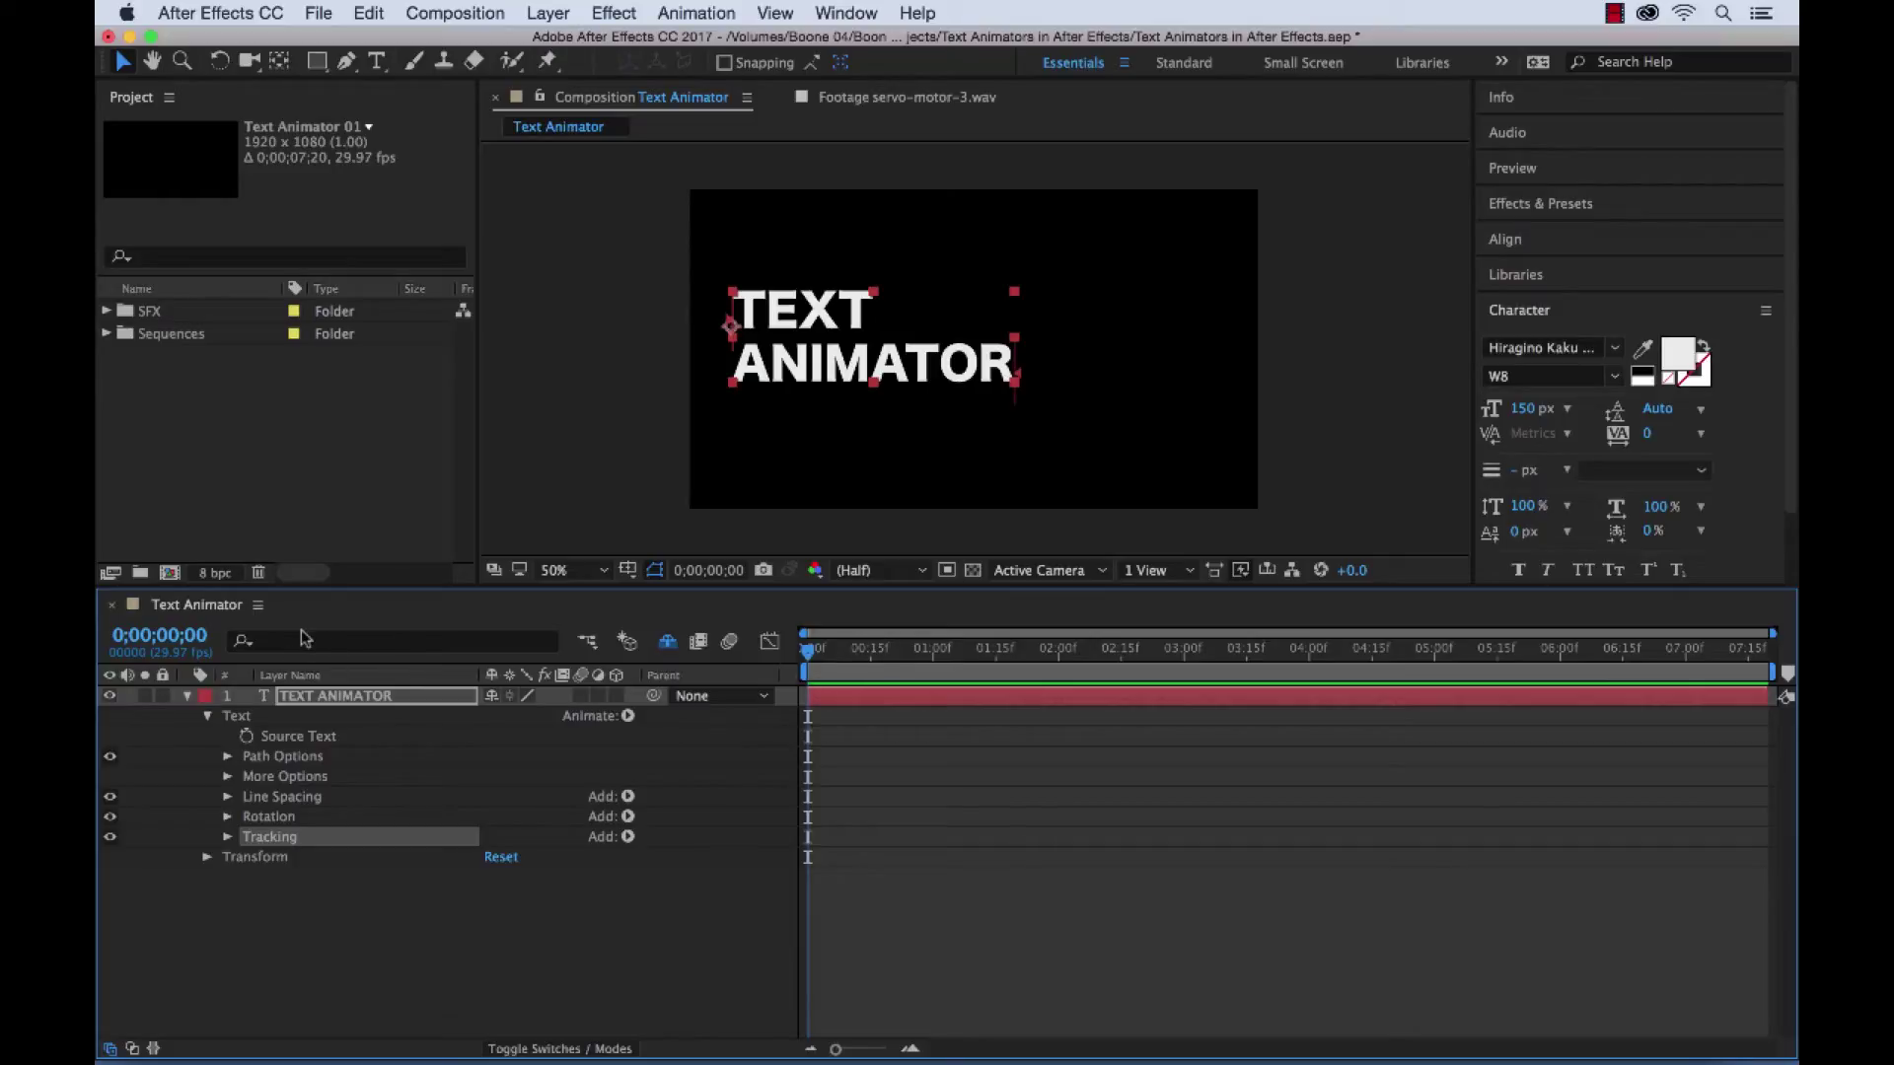
# Step: Open the Text Animator 01 composition from the Sequences folder, scrub through its text animation, and return to the Text Animator composition
pyautogui.click(107, 334)
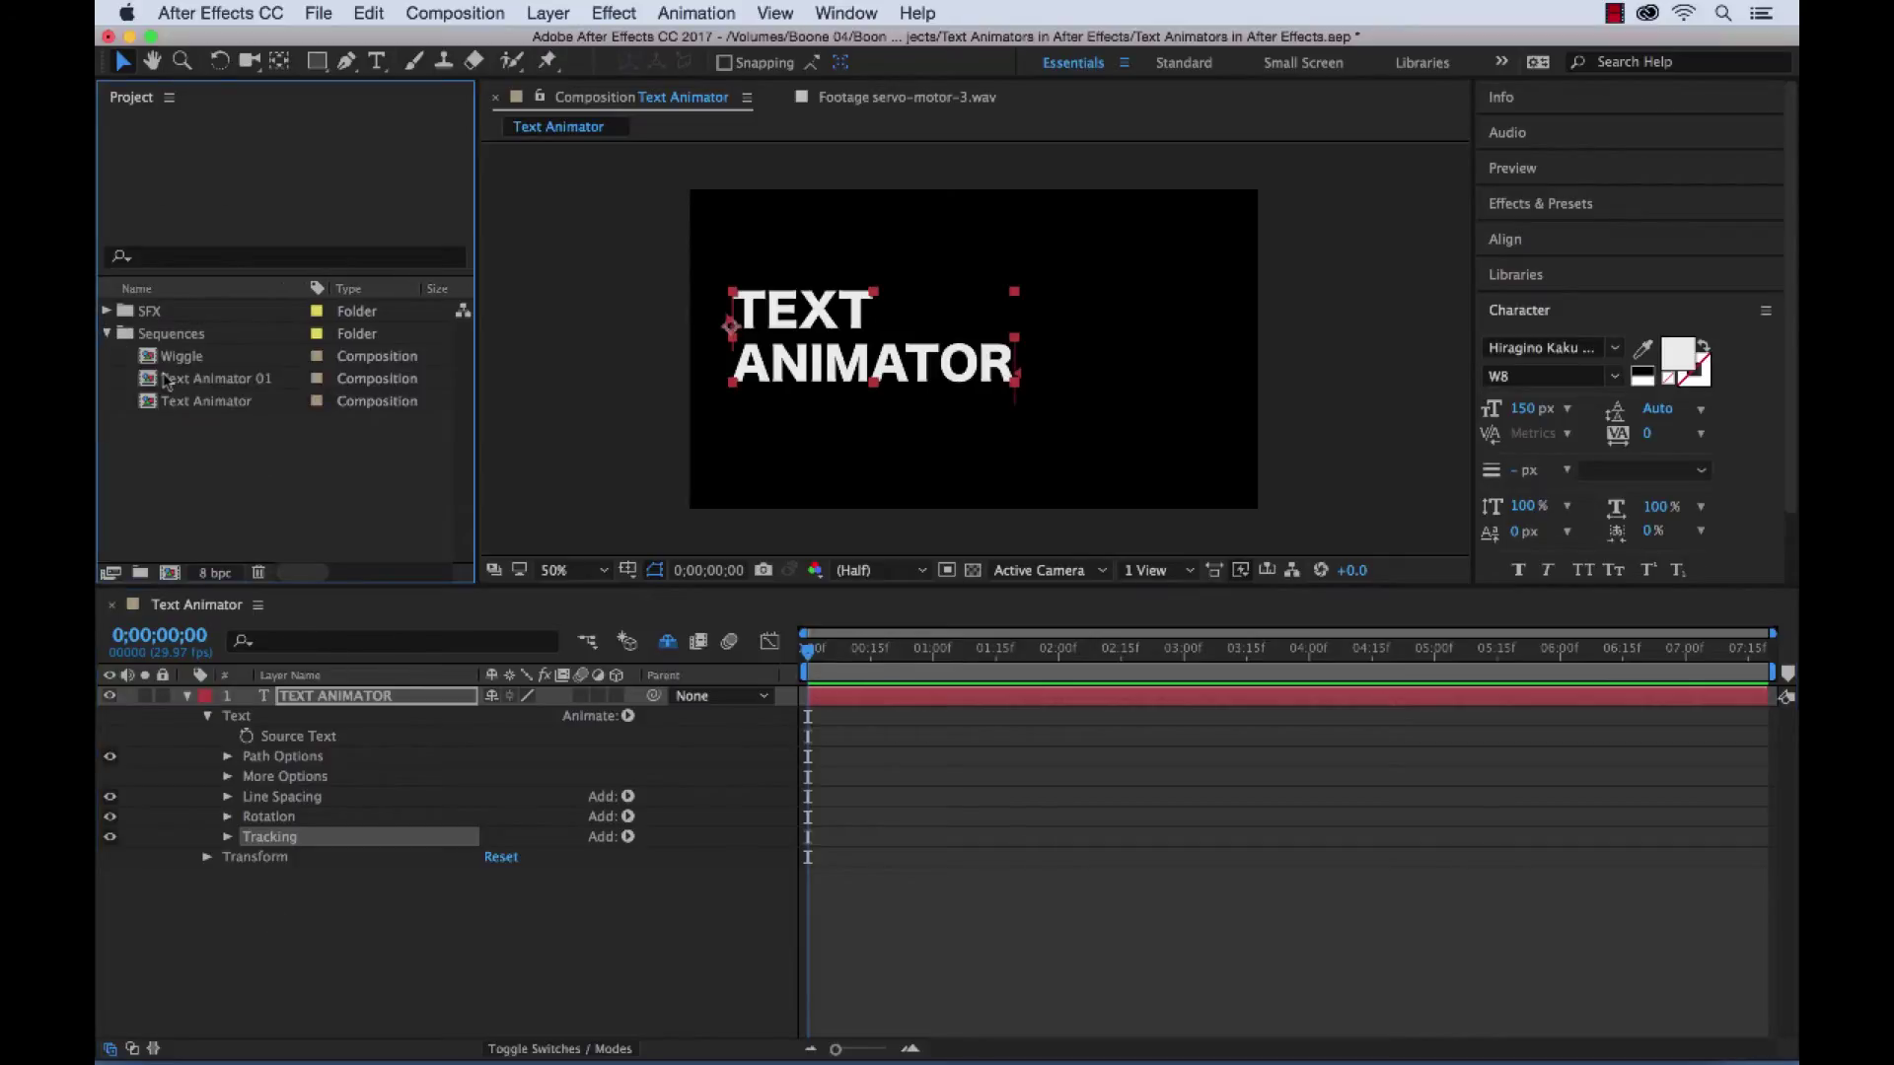
pyautogui.doubleClick(166, 381)
pyautogui.click(108, 335)
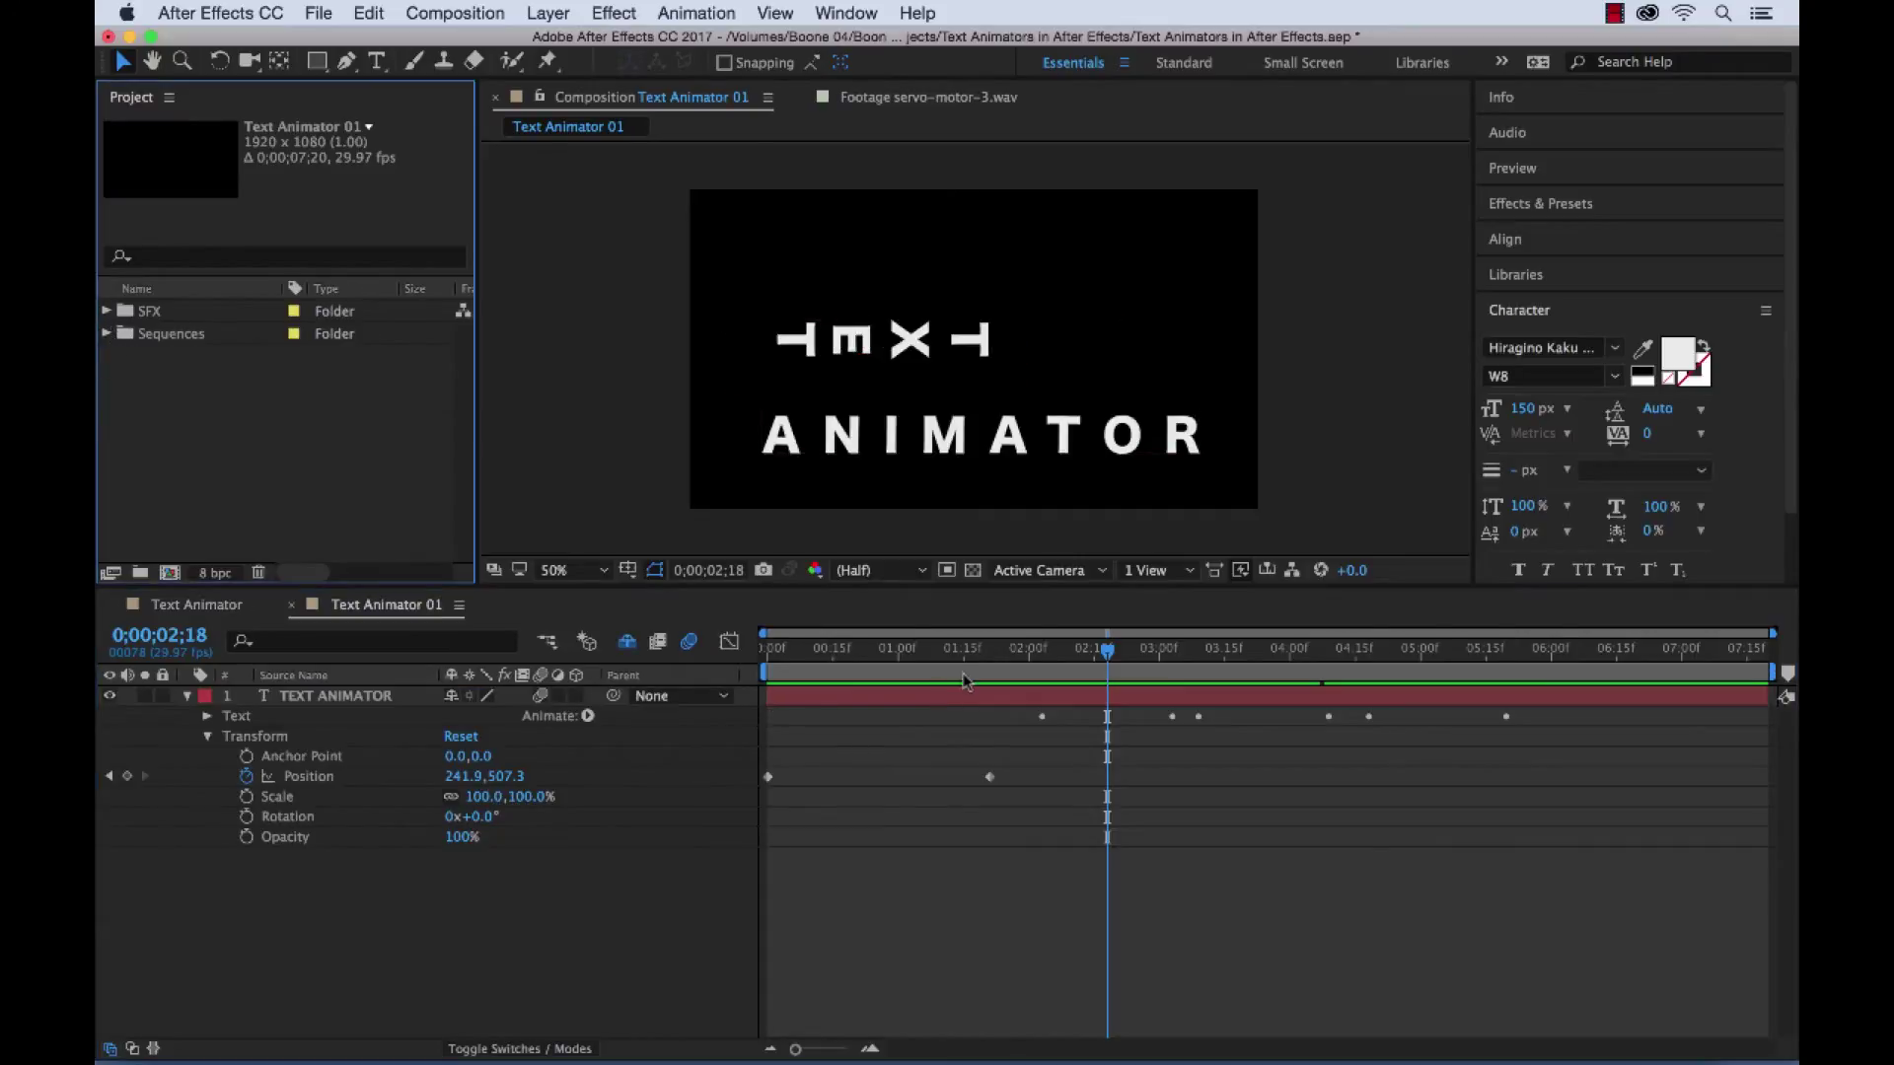
pyautogui.moveTo(977, 651); pyautogui.dragTo(1027, 671)
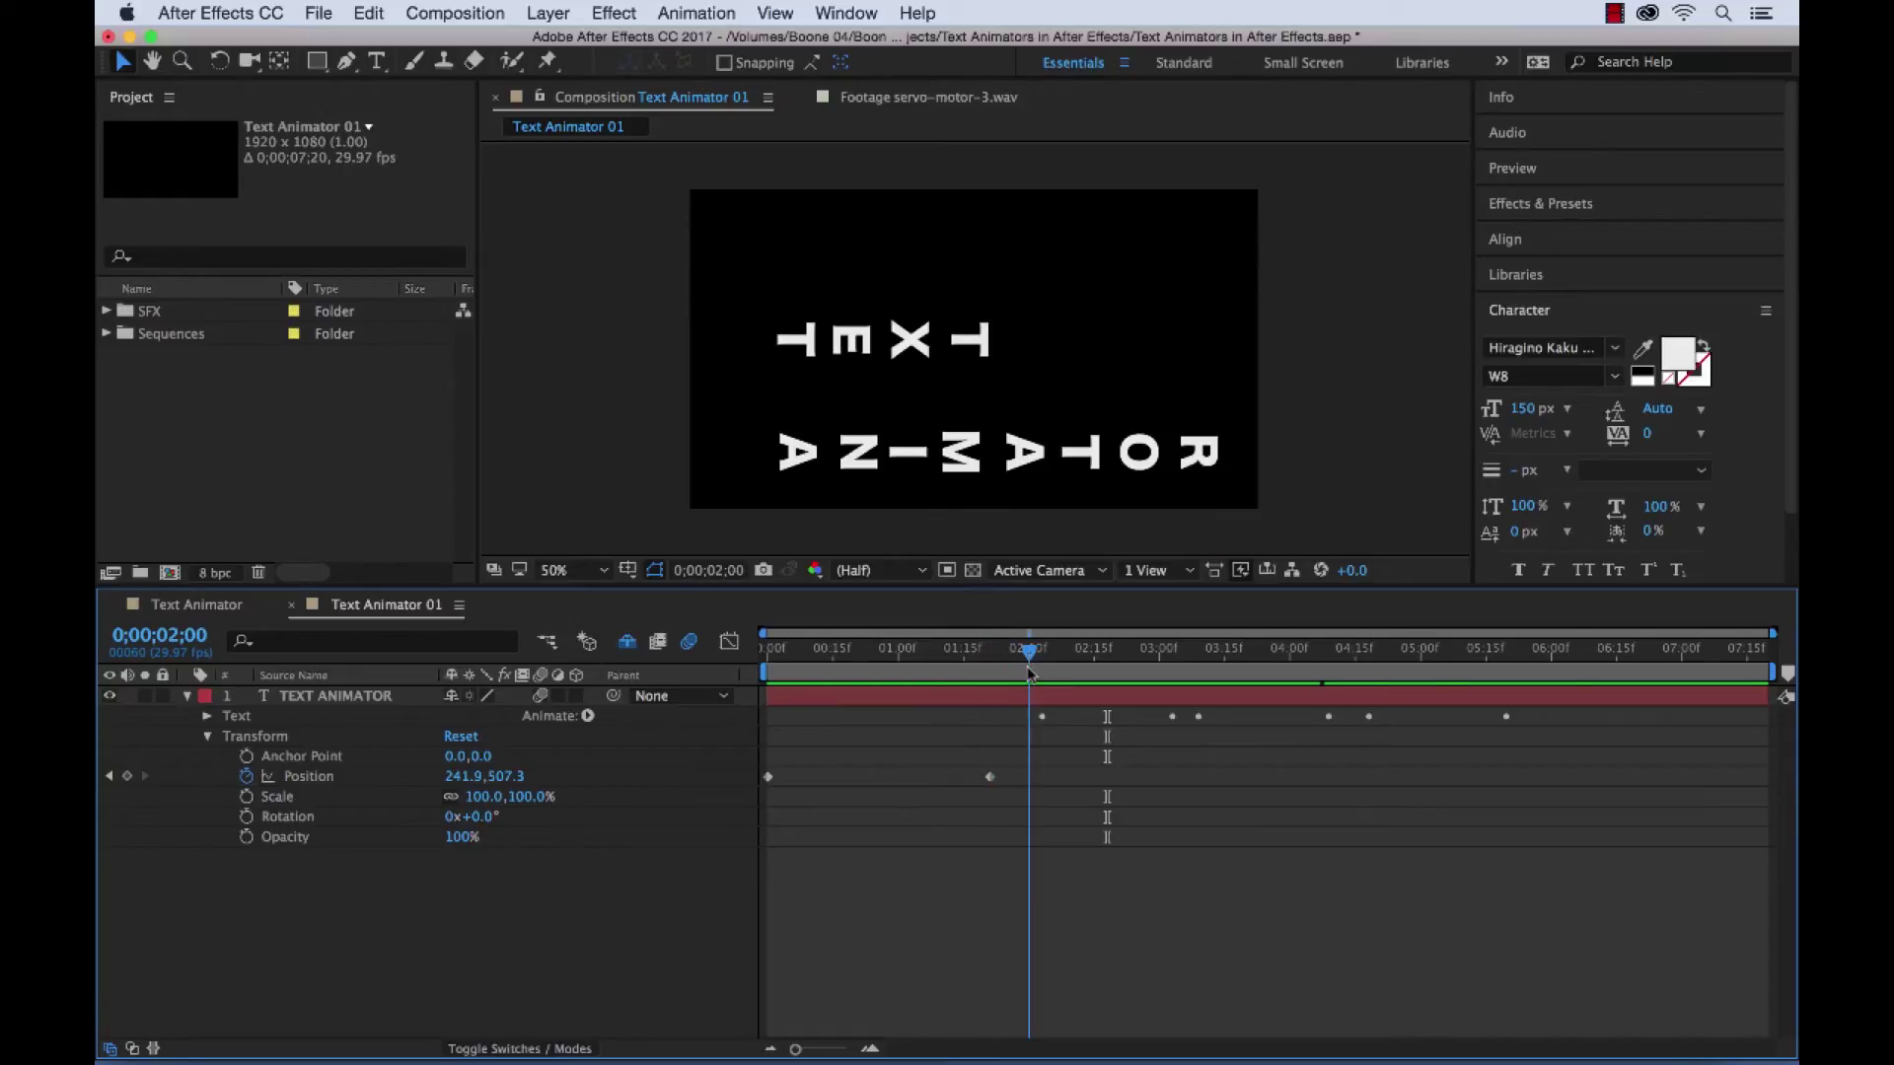
pyautogui.moveTo(1032, 673); pyautogui.dragTo(1587, 667)
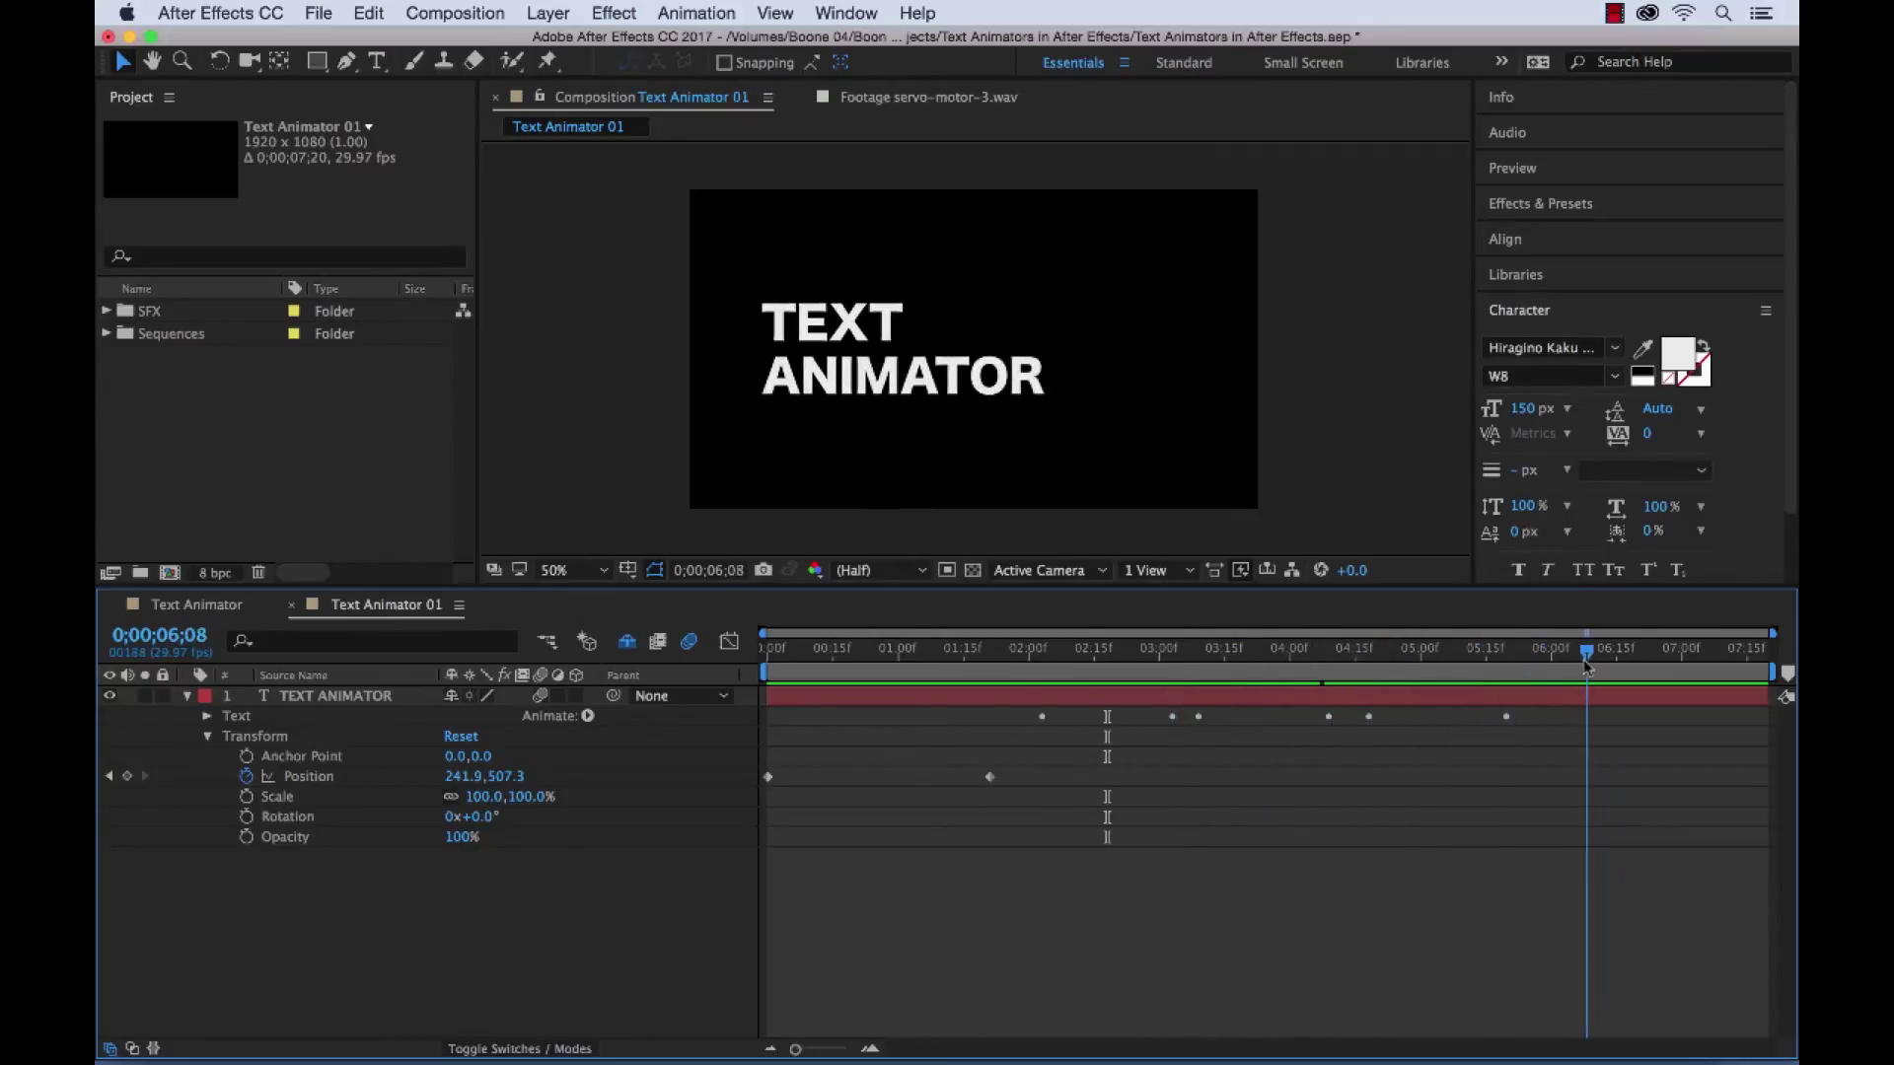
pyautogui.moveTo(1571, 666); pyautogui.dragTo(1029, 673)
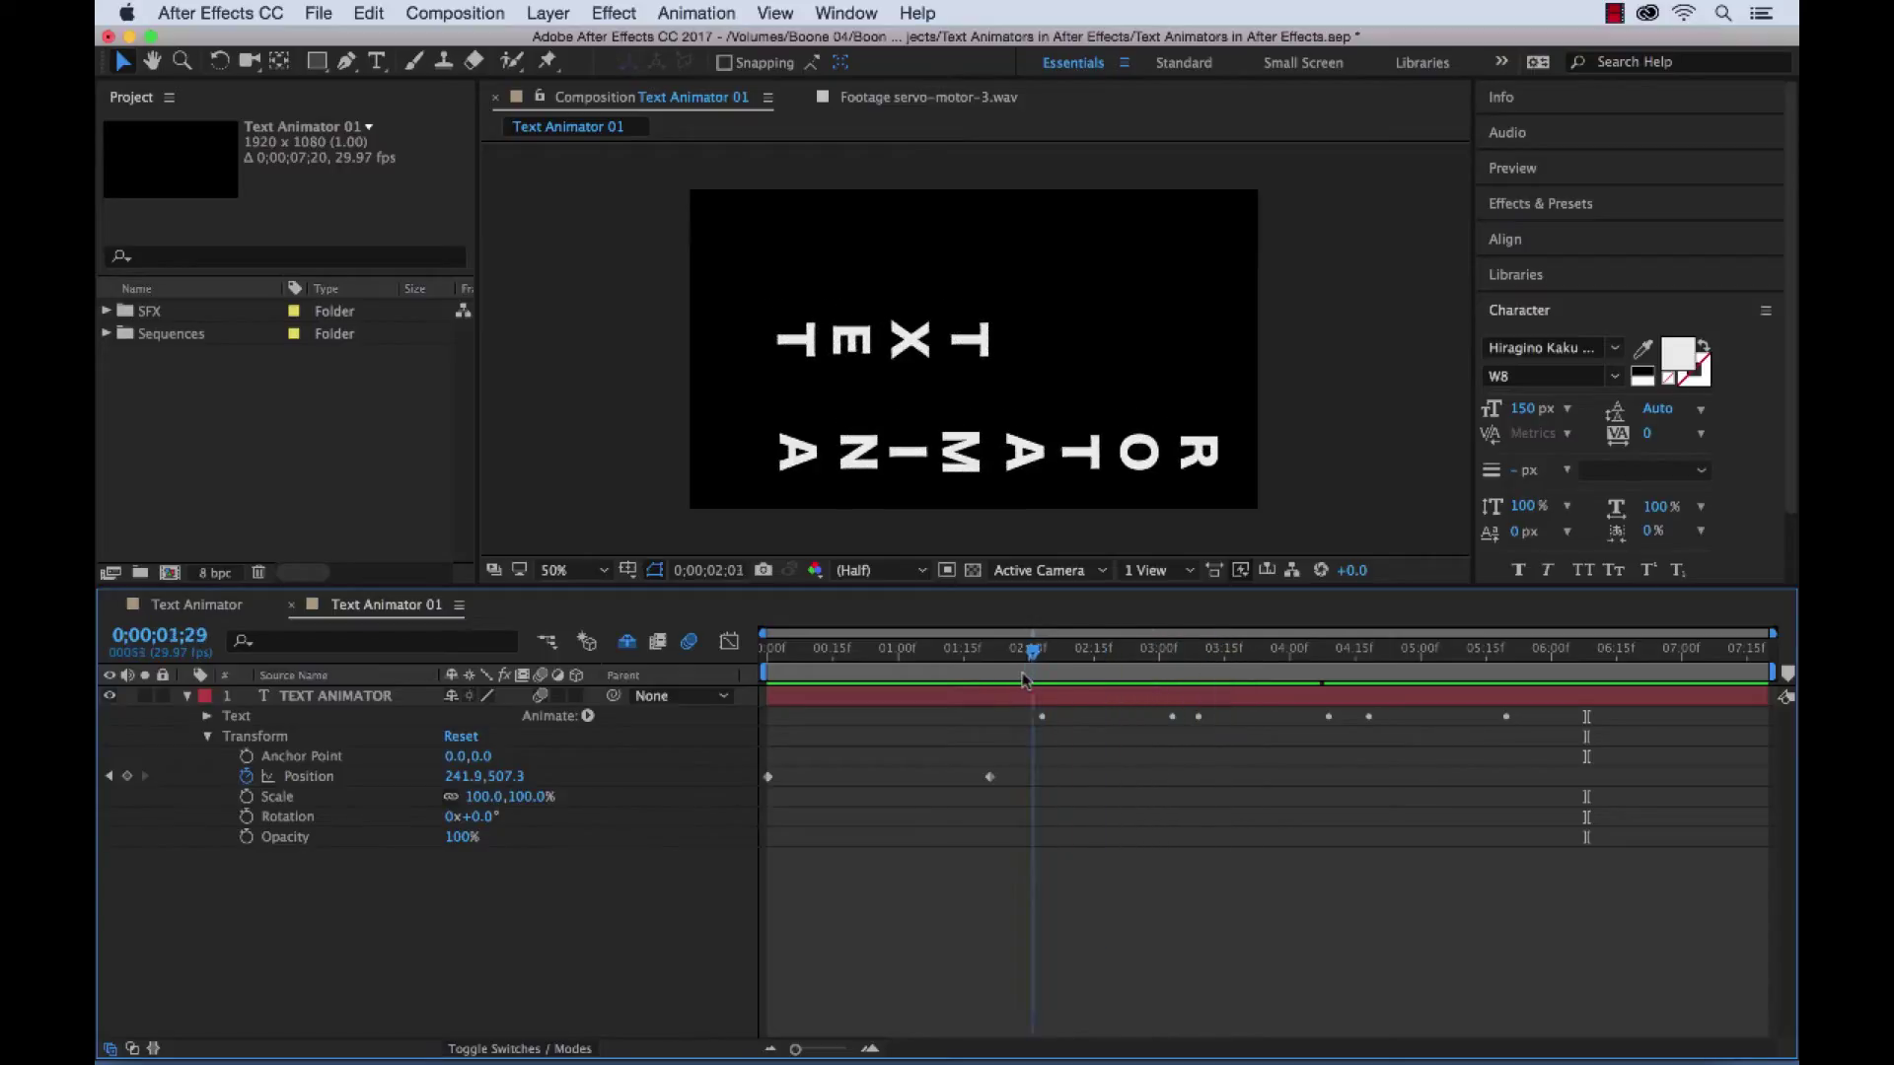
pyautogui.click(195, 606)
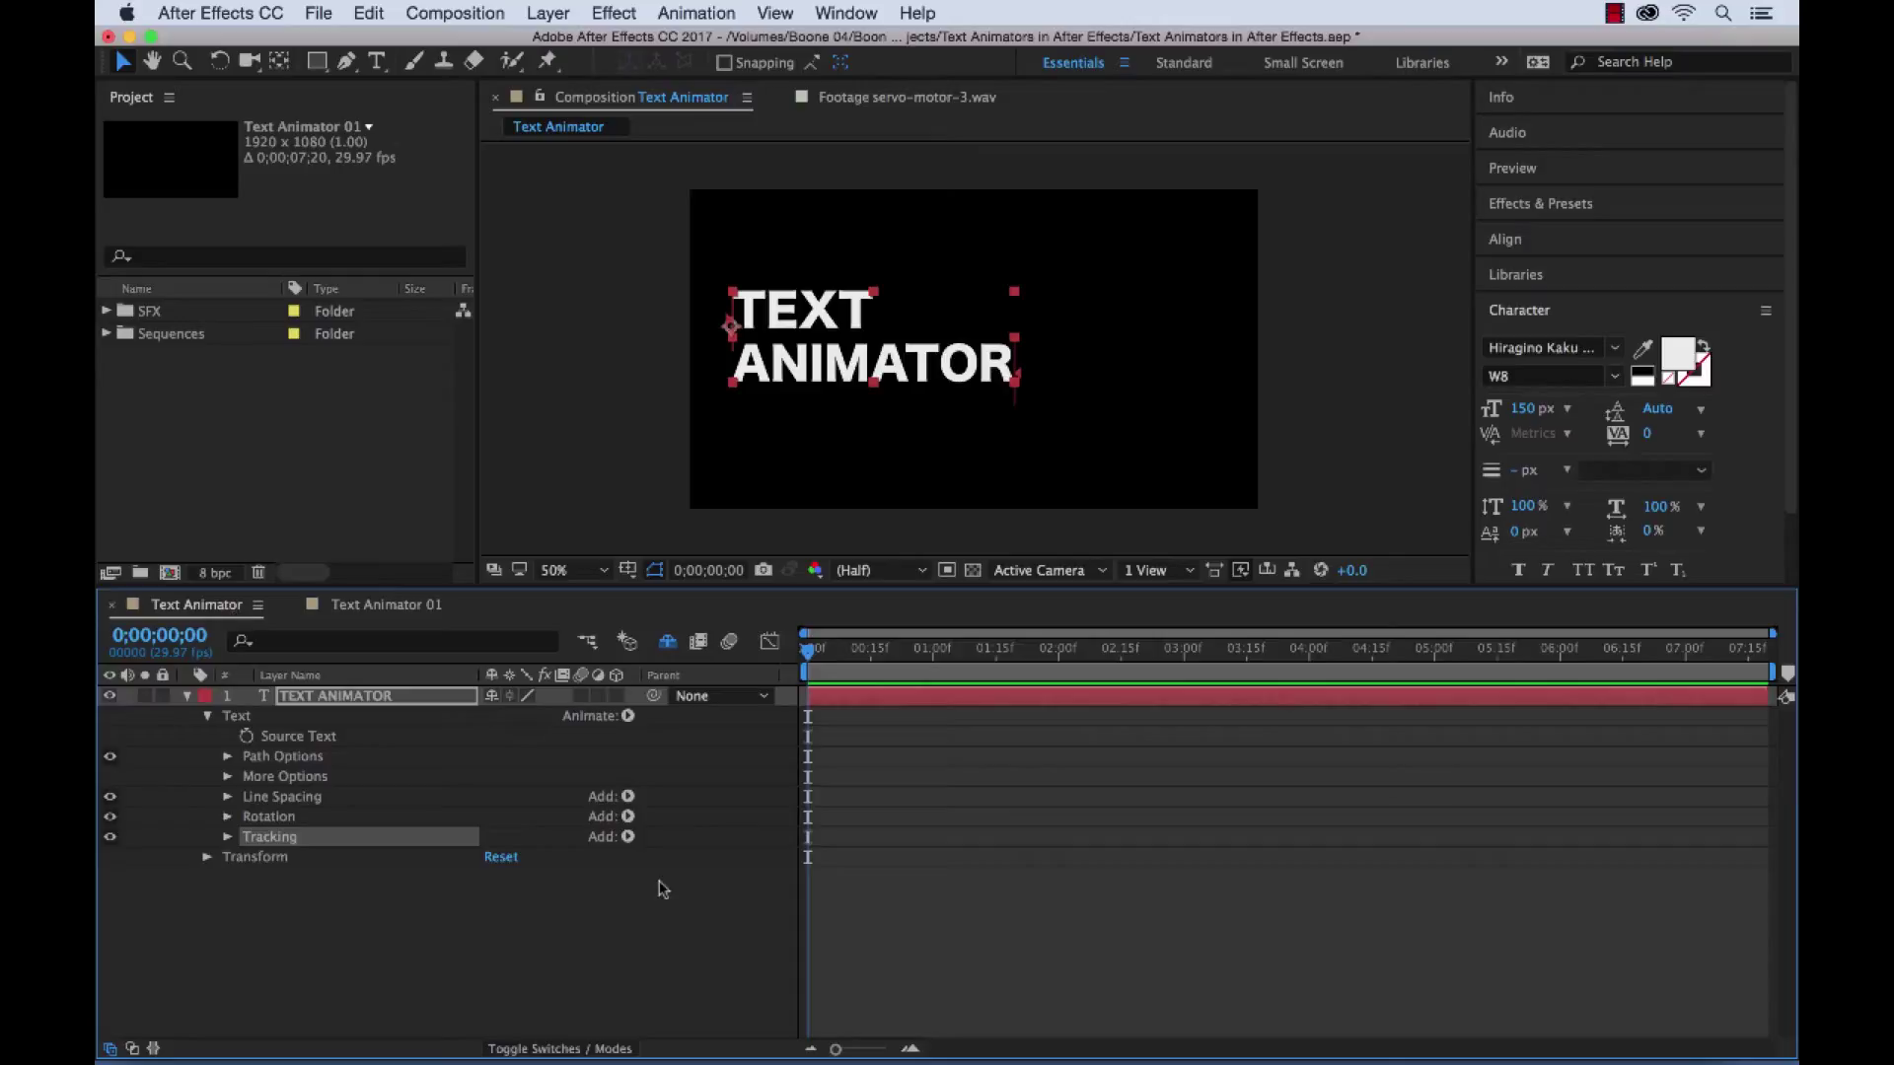
# Step: Set the Line Spacing animator's value to 0, 250 to spread the two title lines apart vertically
pyautogui.click(228, 796)
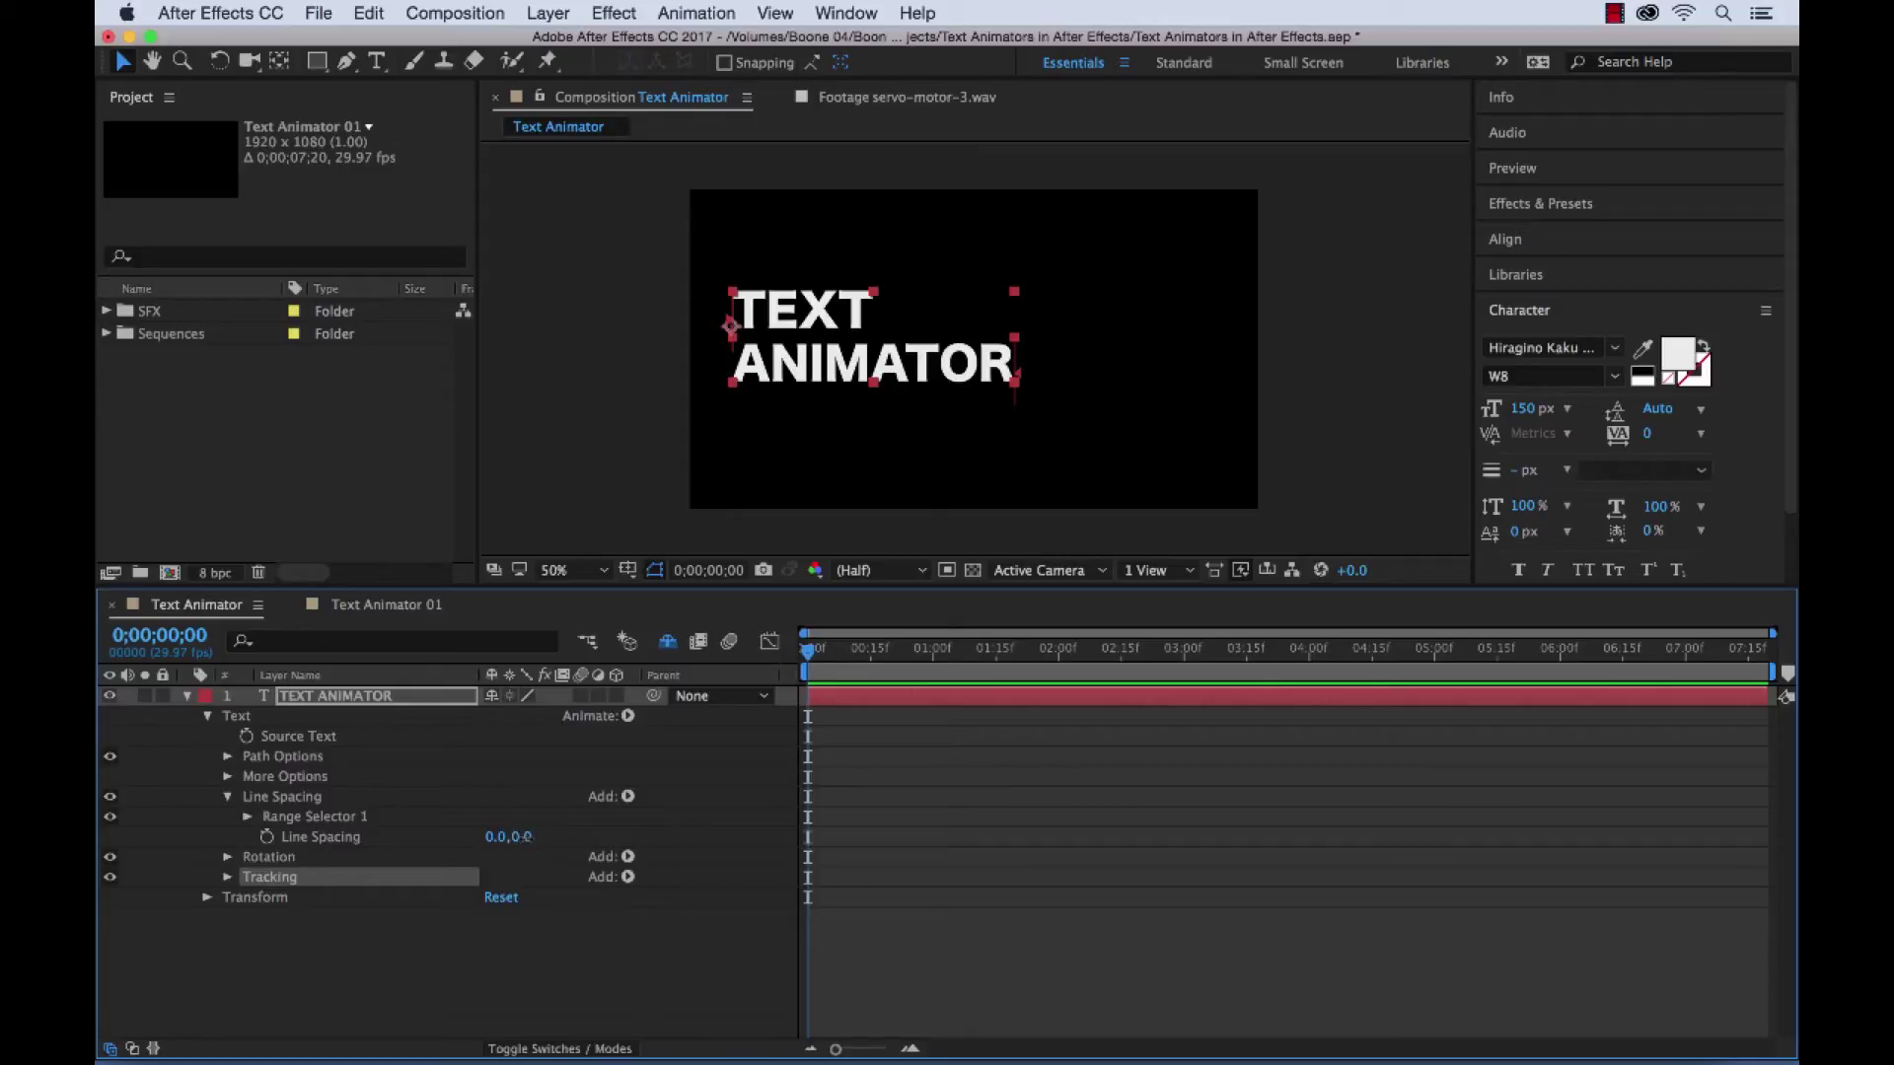
pyautogui.moveTo(528, 837); pyautogui.dragTo(802, 817)
pyautogui.click(522, 838)
pyautogui.write('250')
pyautogui.press('Return')
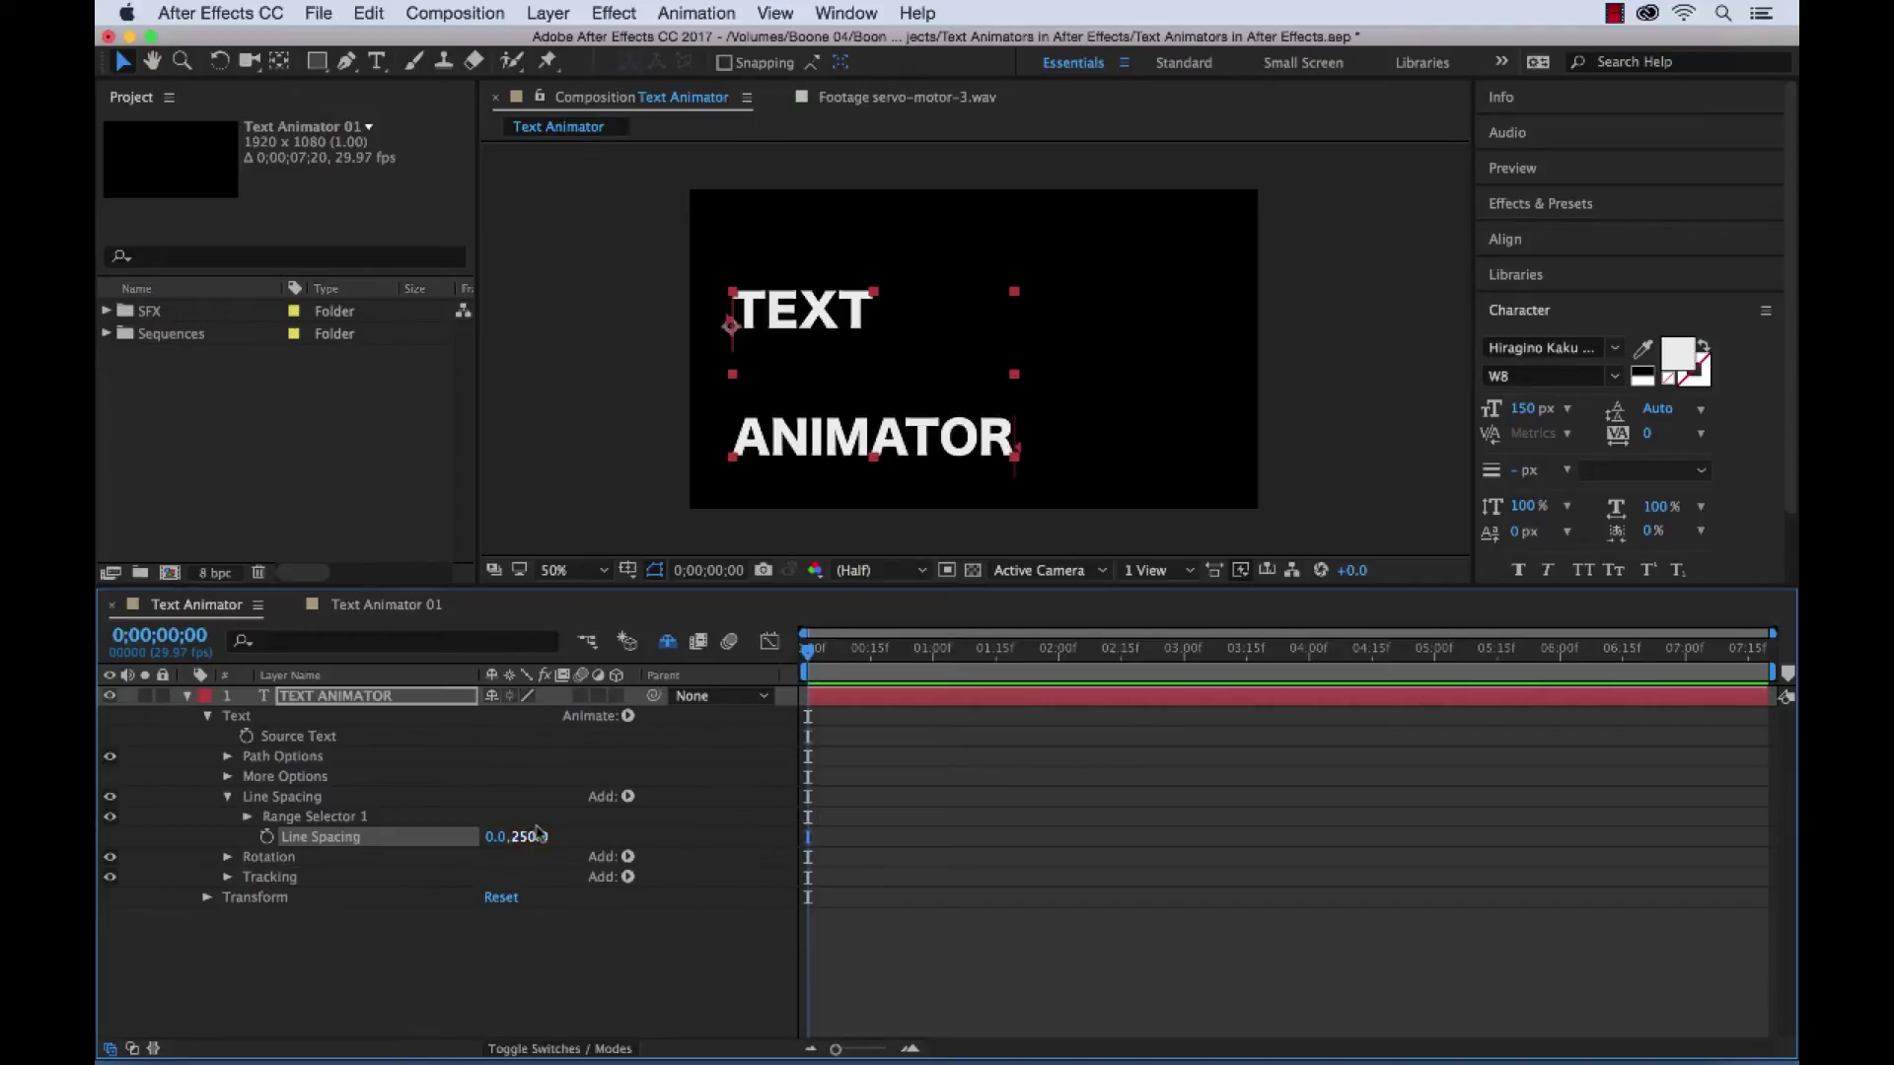
pyautogui.click(228, 797)
# Step: Set the Rotation animator's rotation value to 90° for the title's letters
pyautogui.click(228, 816)
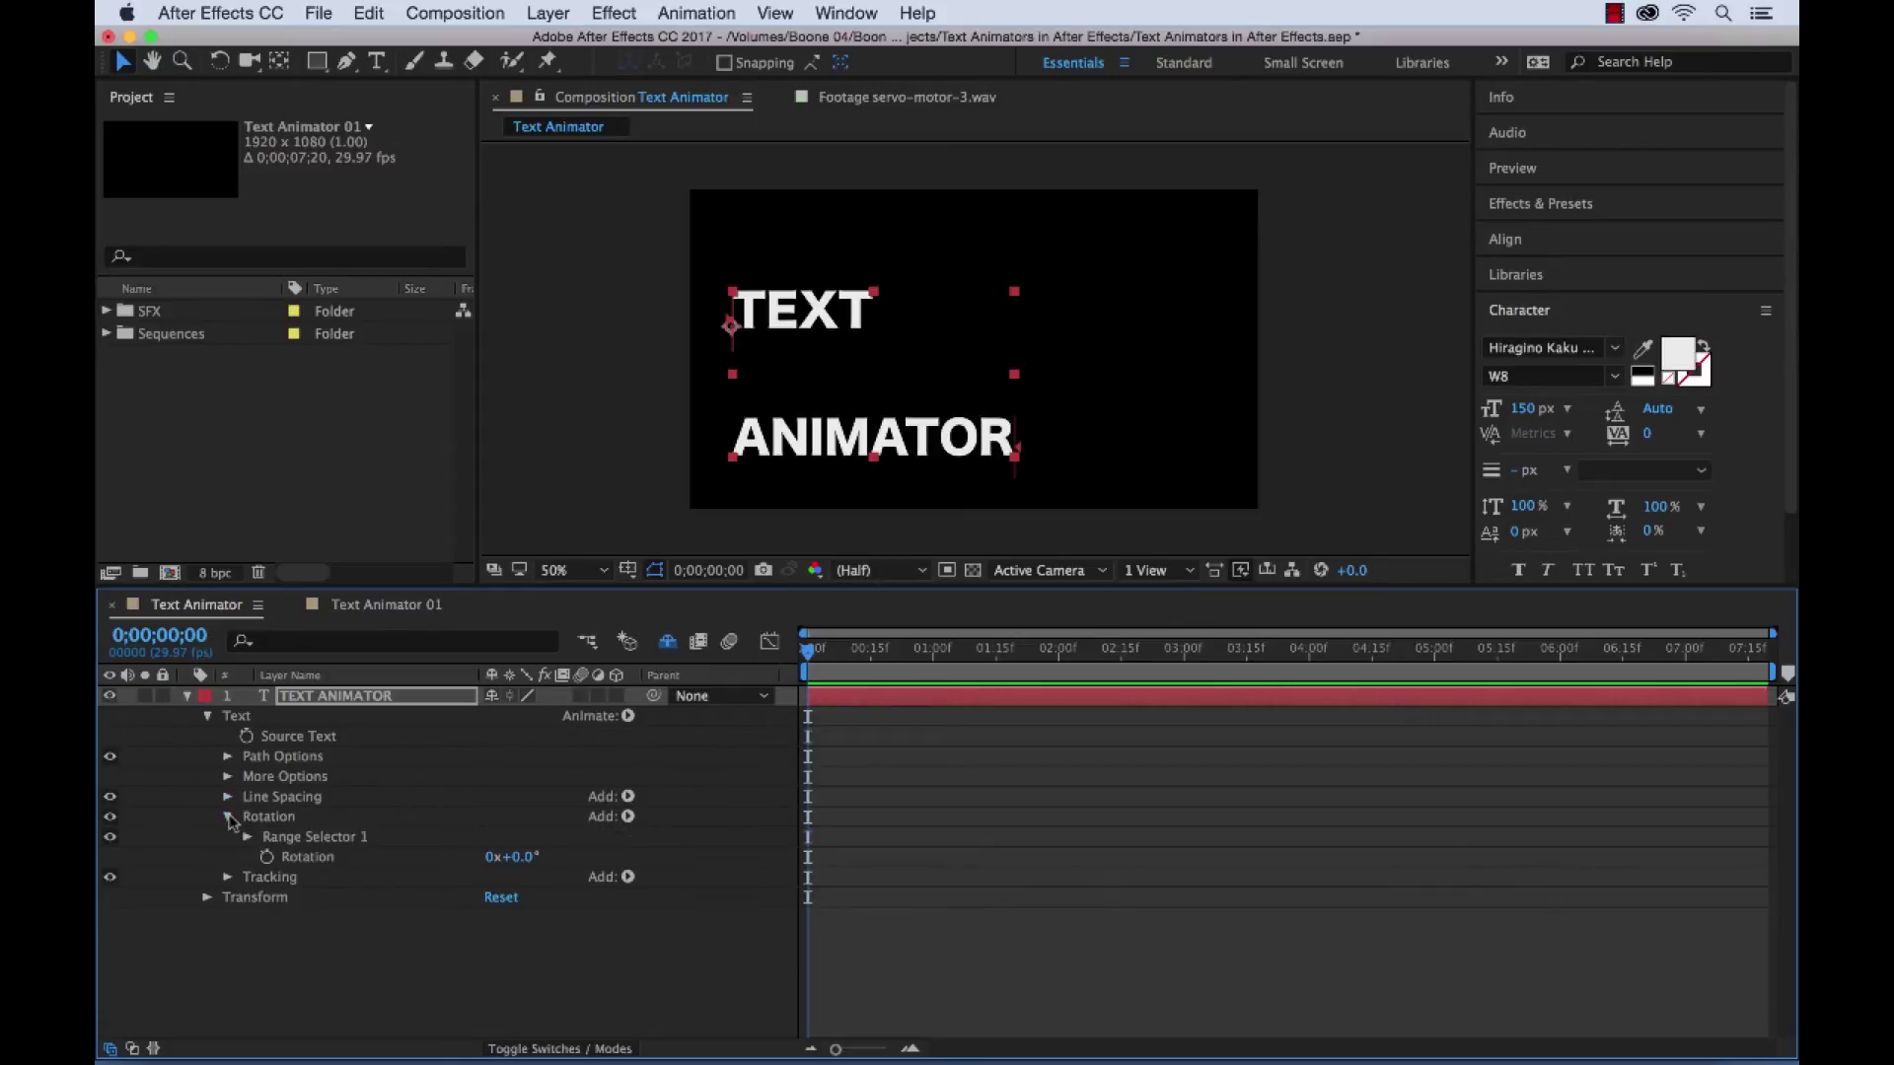
pyautogui.click(520, 857)
pyautogui.press('Return')
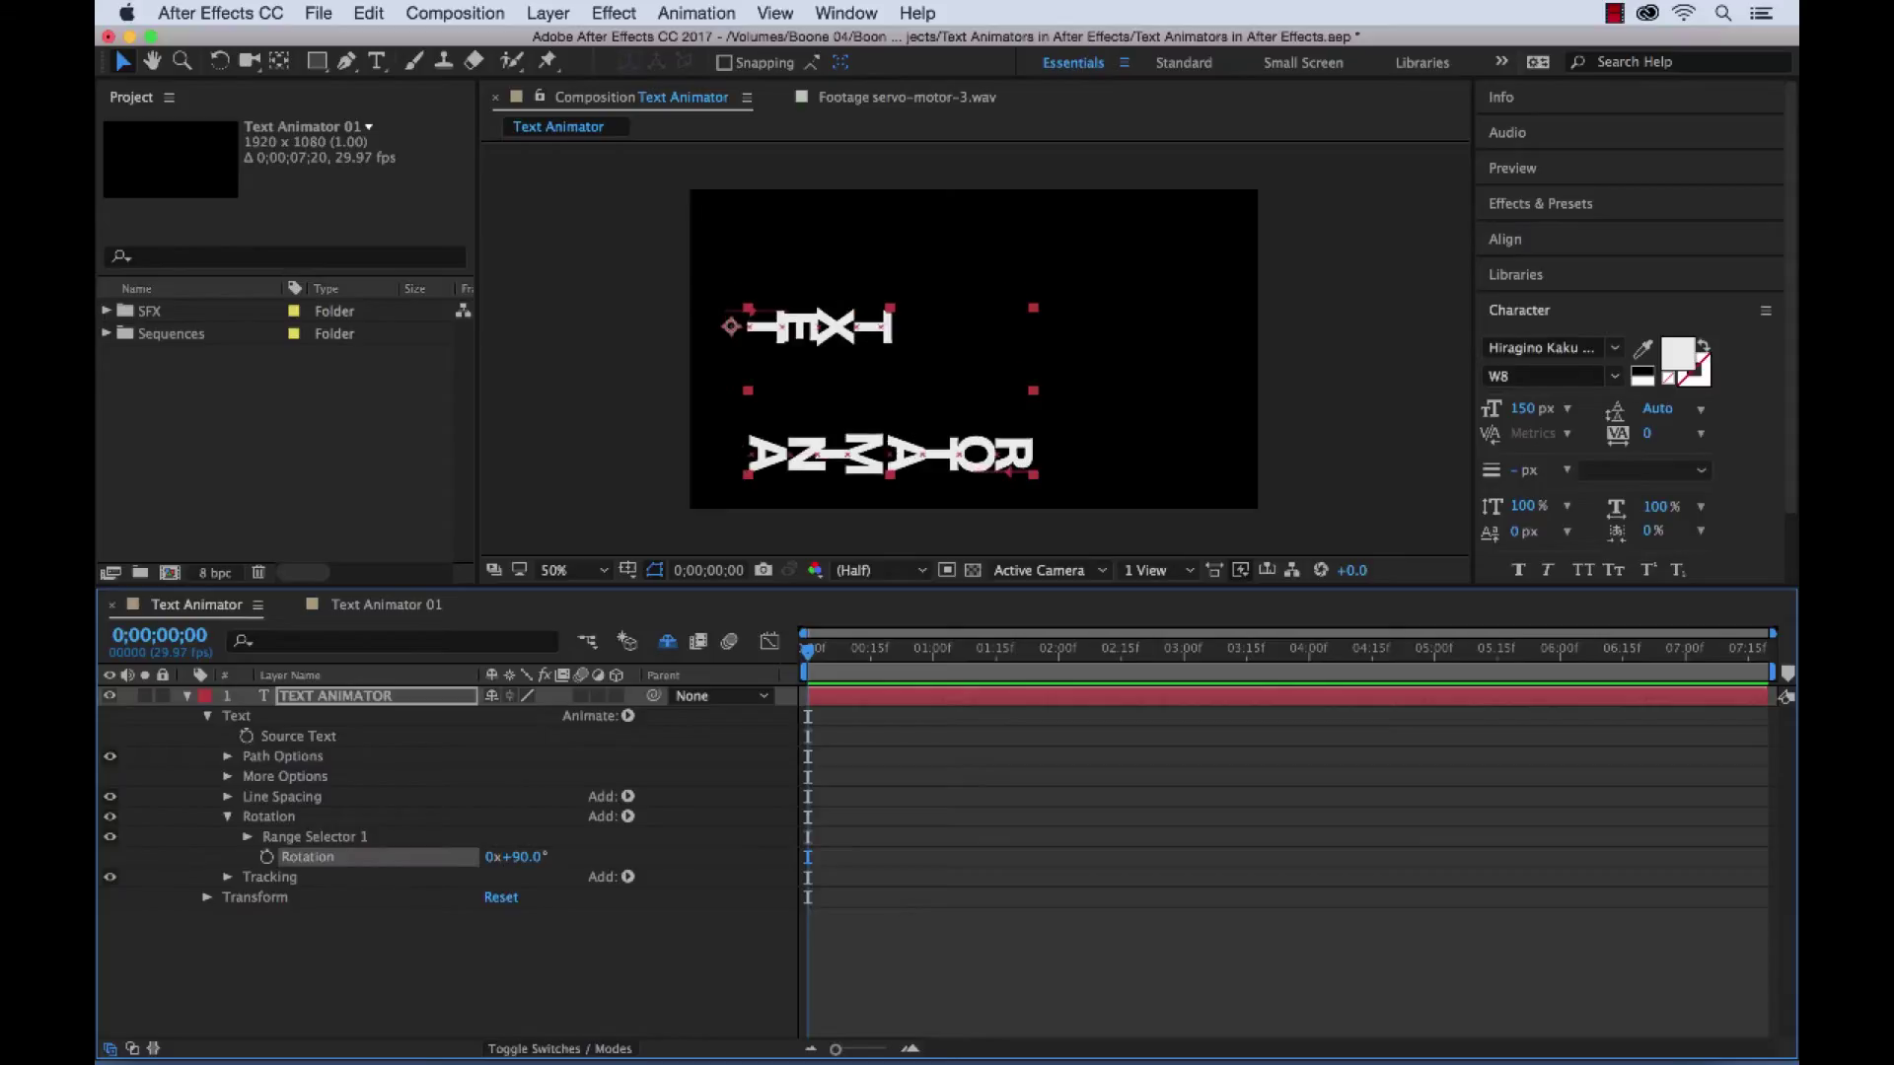
pyautogui.click(228, 817)
# Step: Set the Tracking animator's Tracking Amount to 75, collapse its group and deselect the layer
pyautogui.click(228, 838)
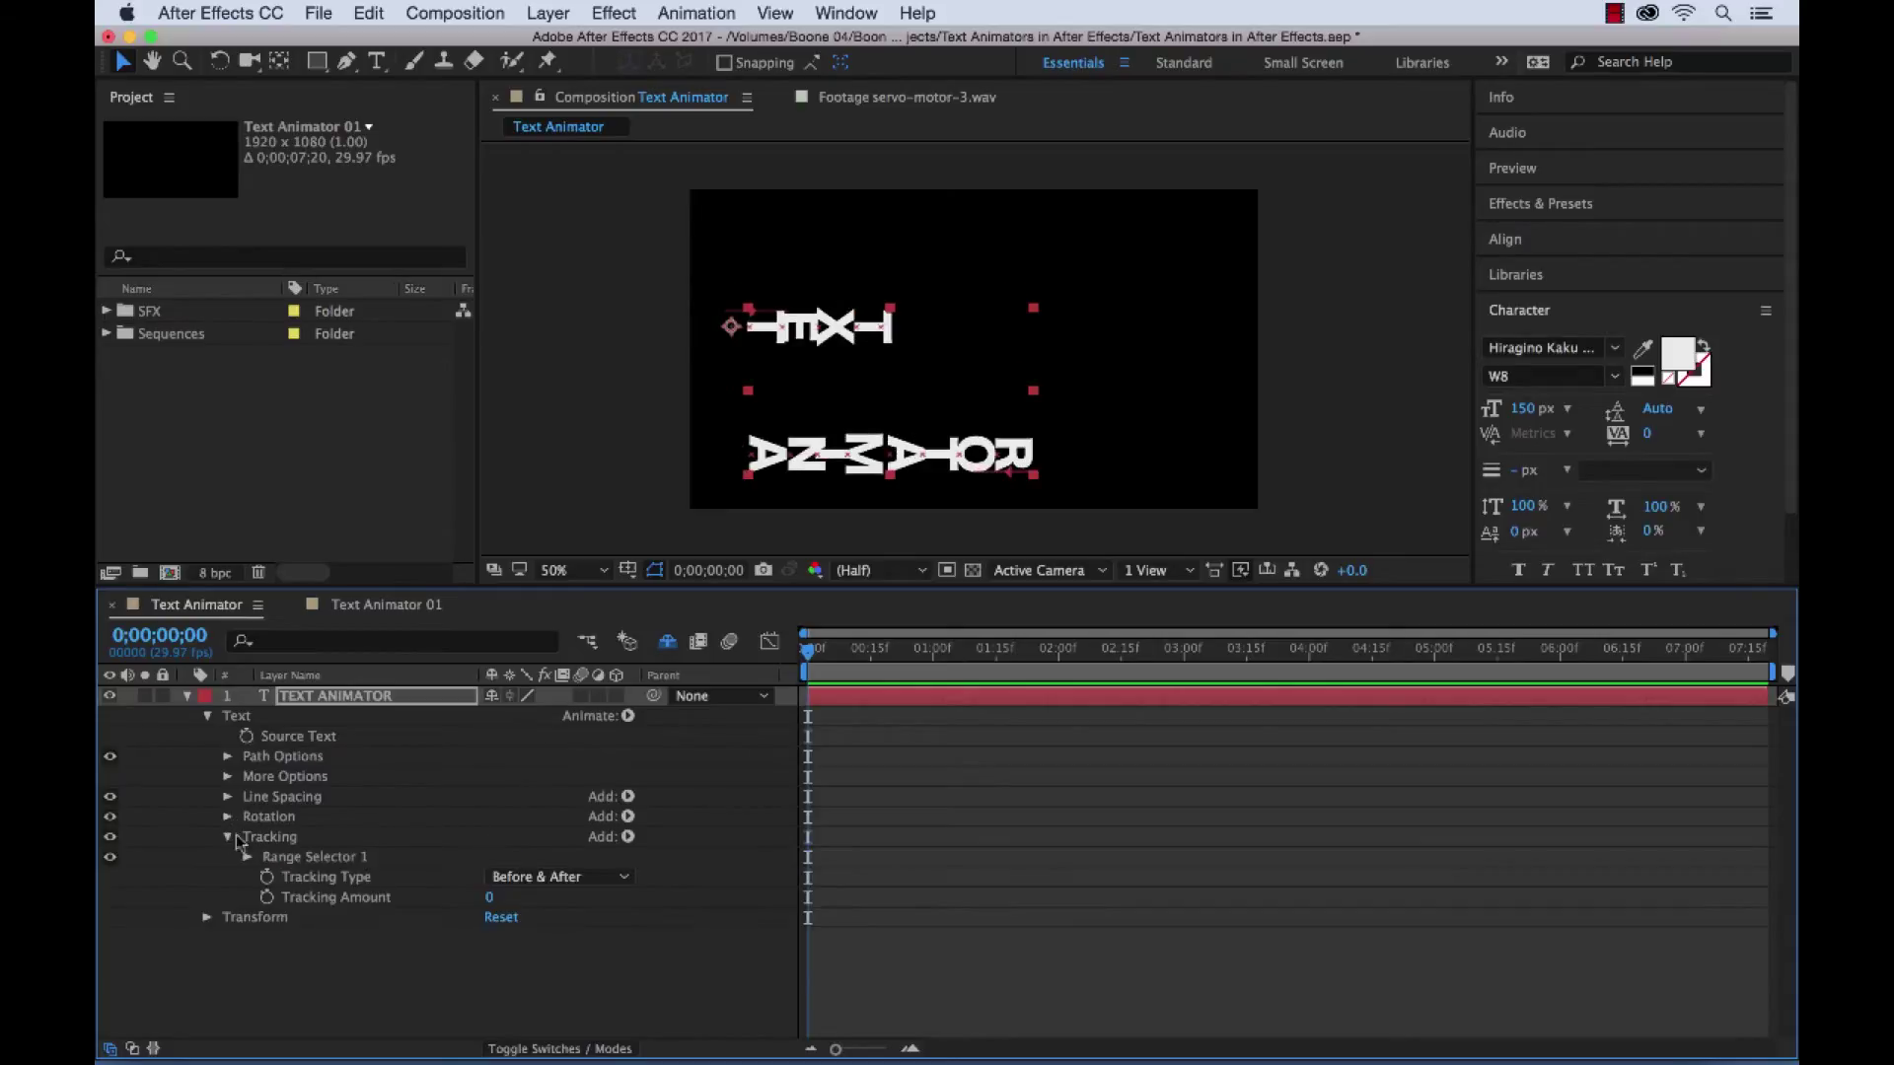
pyautogui.click(489, 897)
pyautogui.write('46')
pyautogui.press('Return')
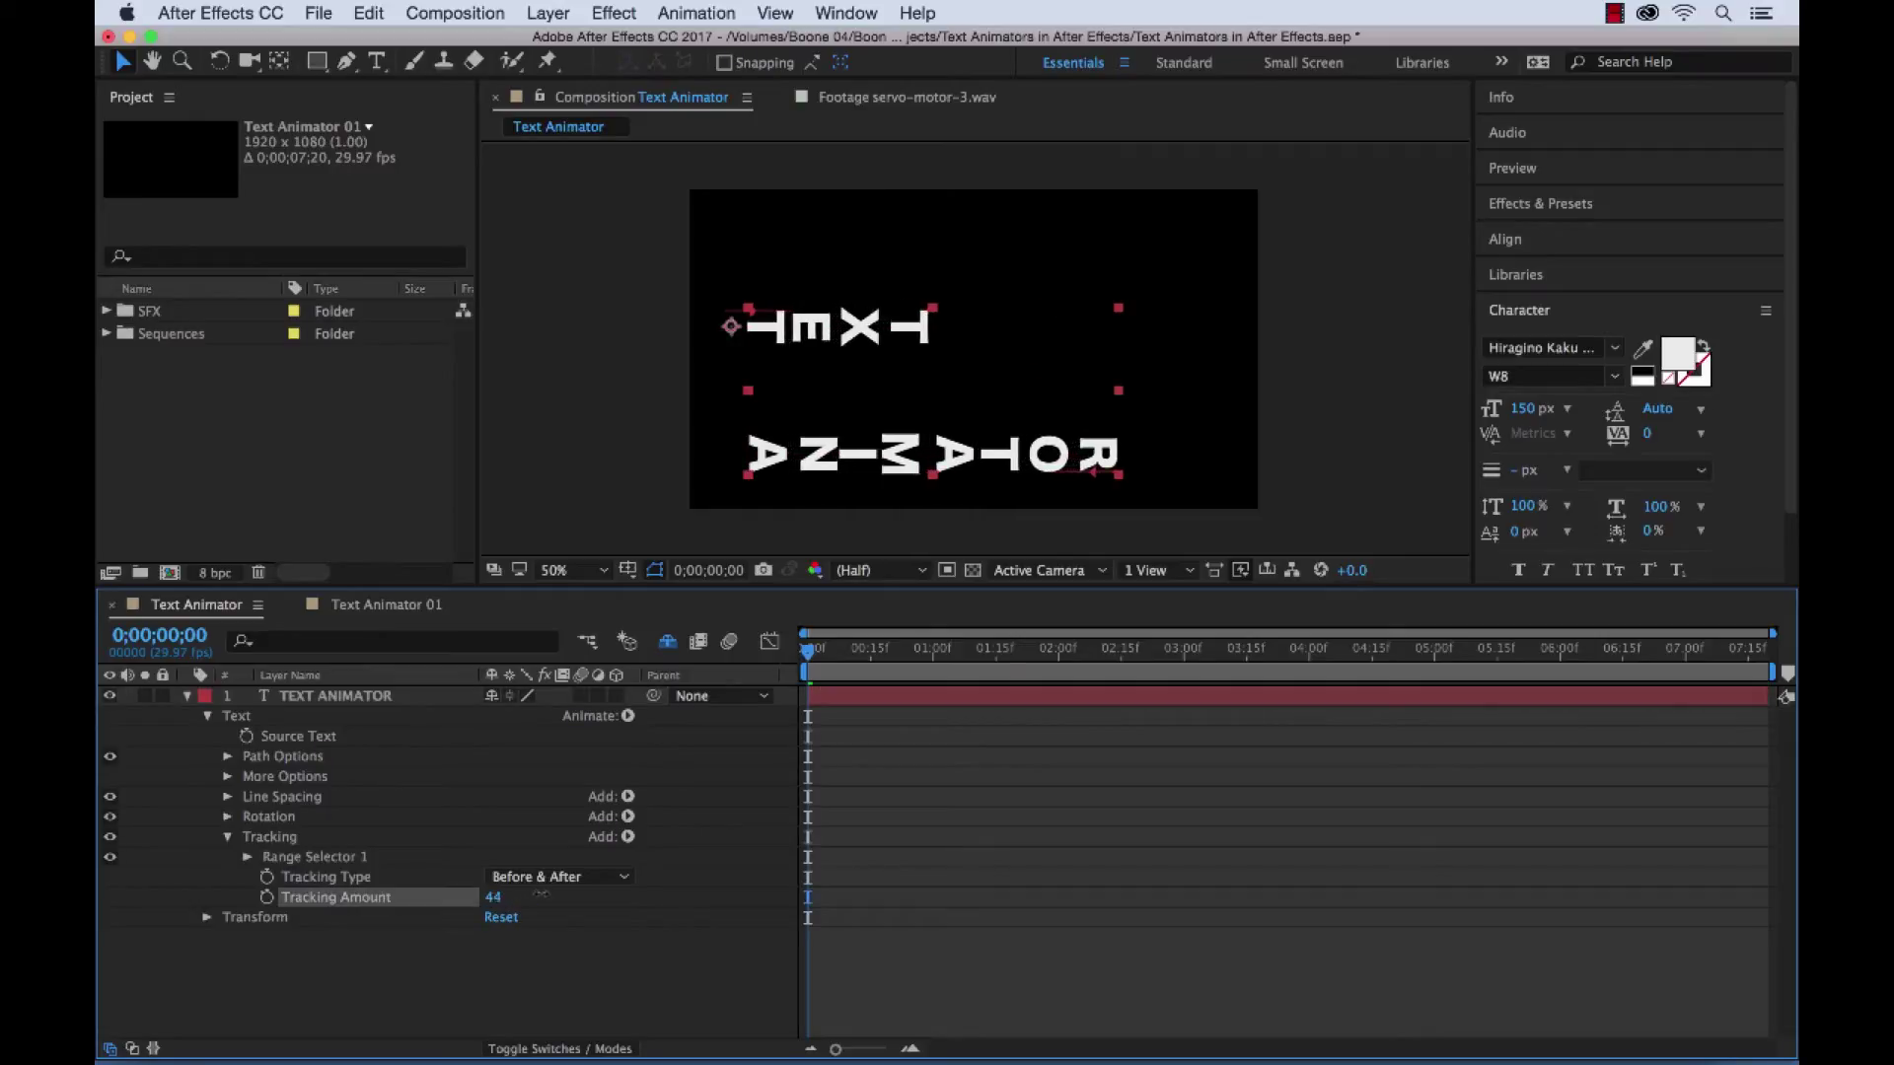
pyautogui.click(492, 897)
pyautogui.write('75')
pyautogui.press('Return')
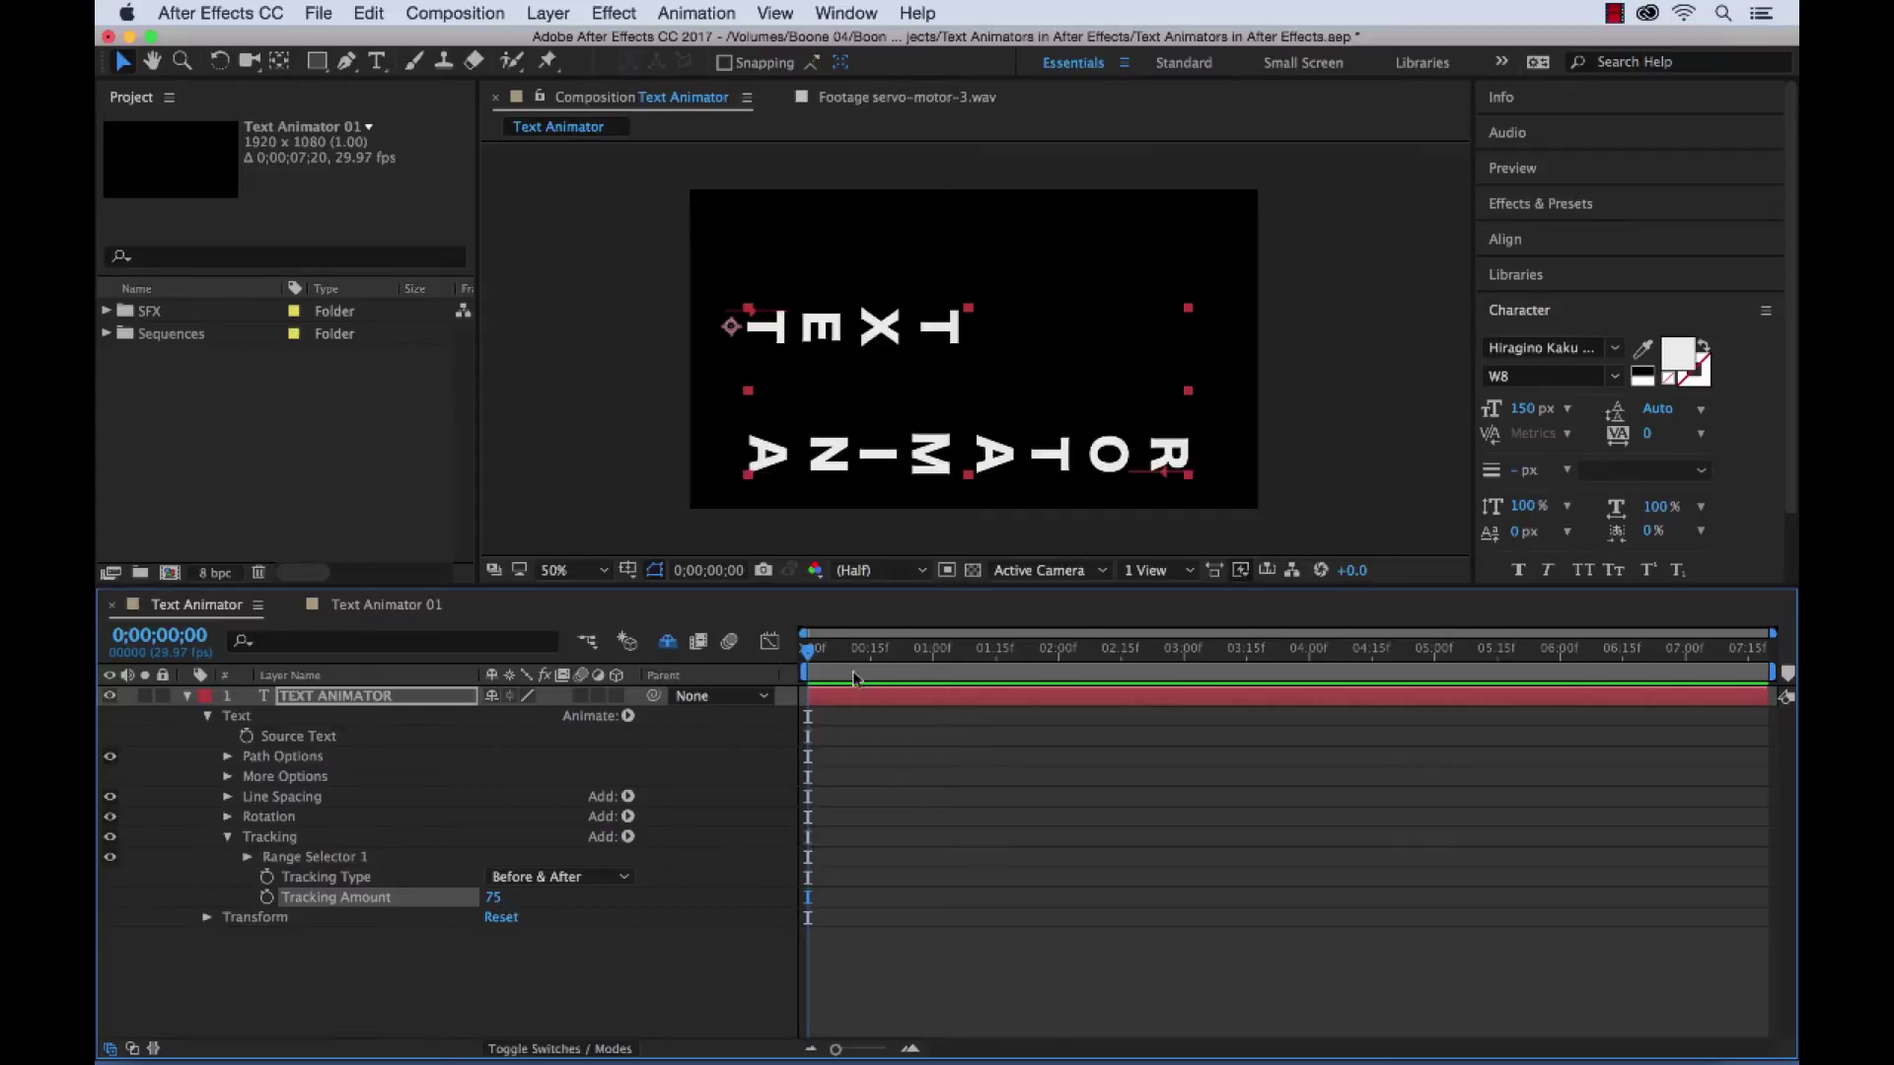
pyautogui.click(412, 963)
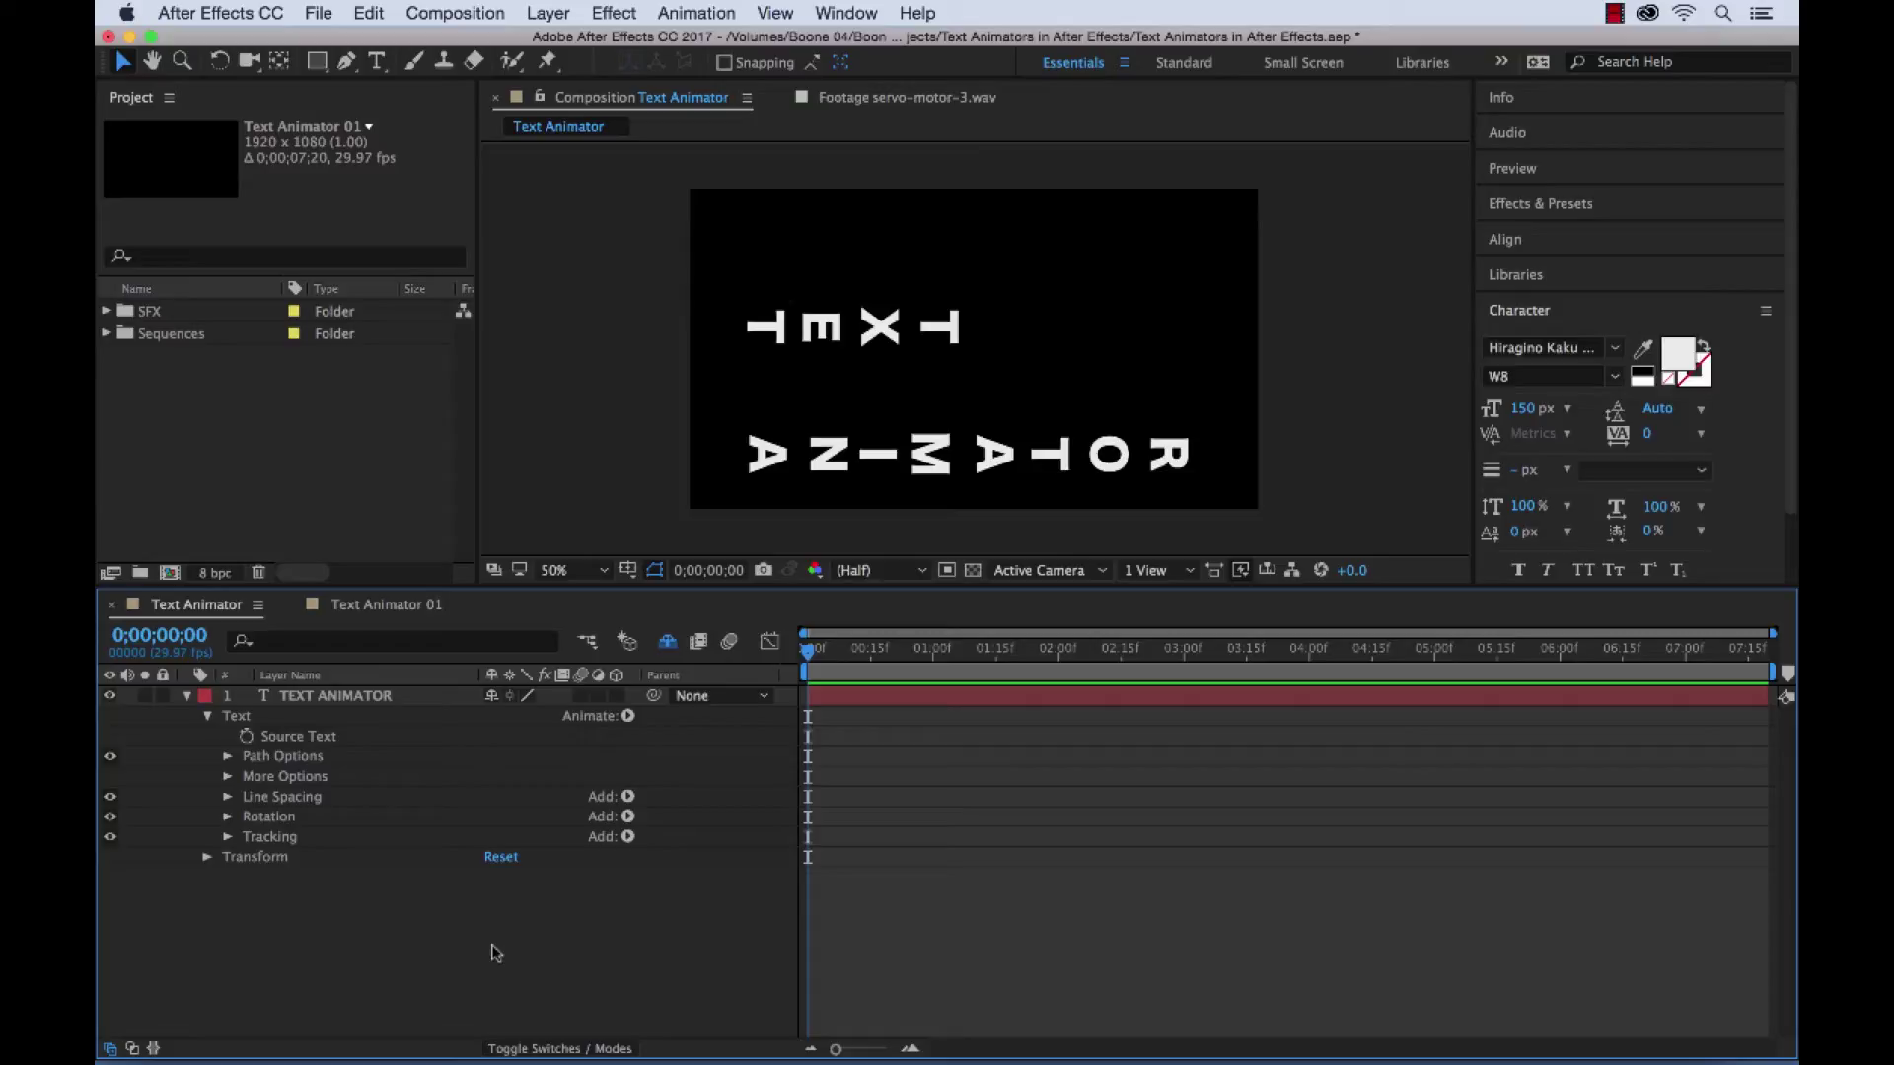
# Step: Keyframe the End value of the Line Spacing range selector at 100% and shift that keyframe a few frames after the composition start
pyautogui.click(227, 797)
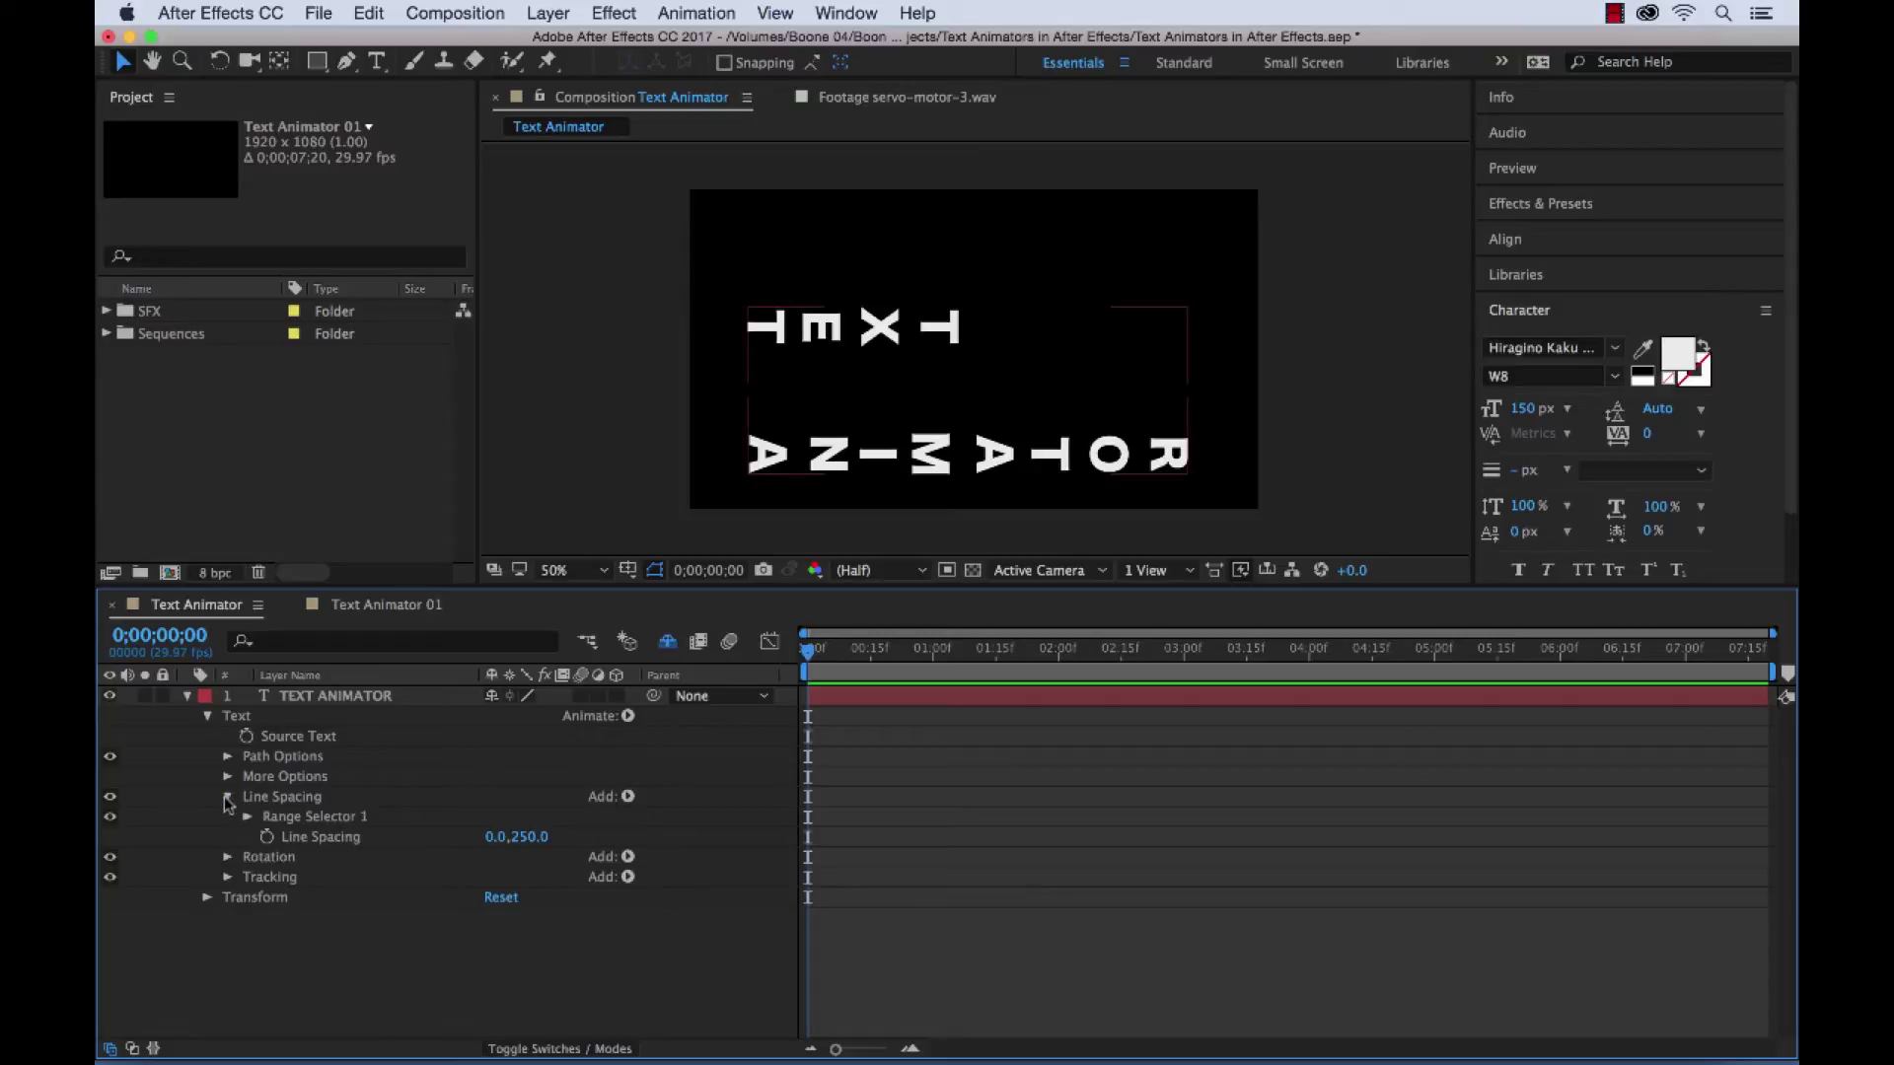
pyautogui.click(247, 818)
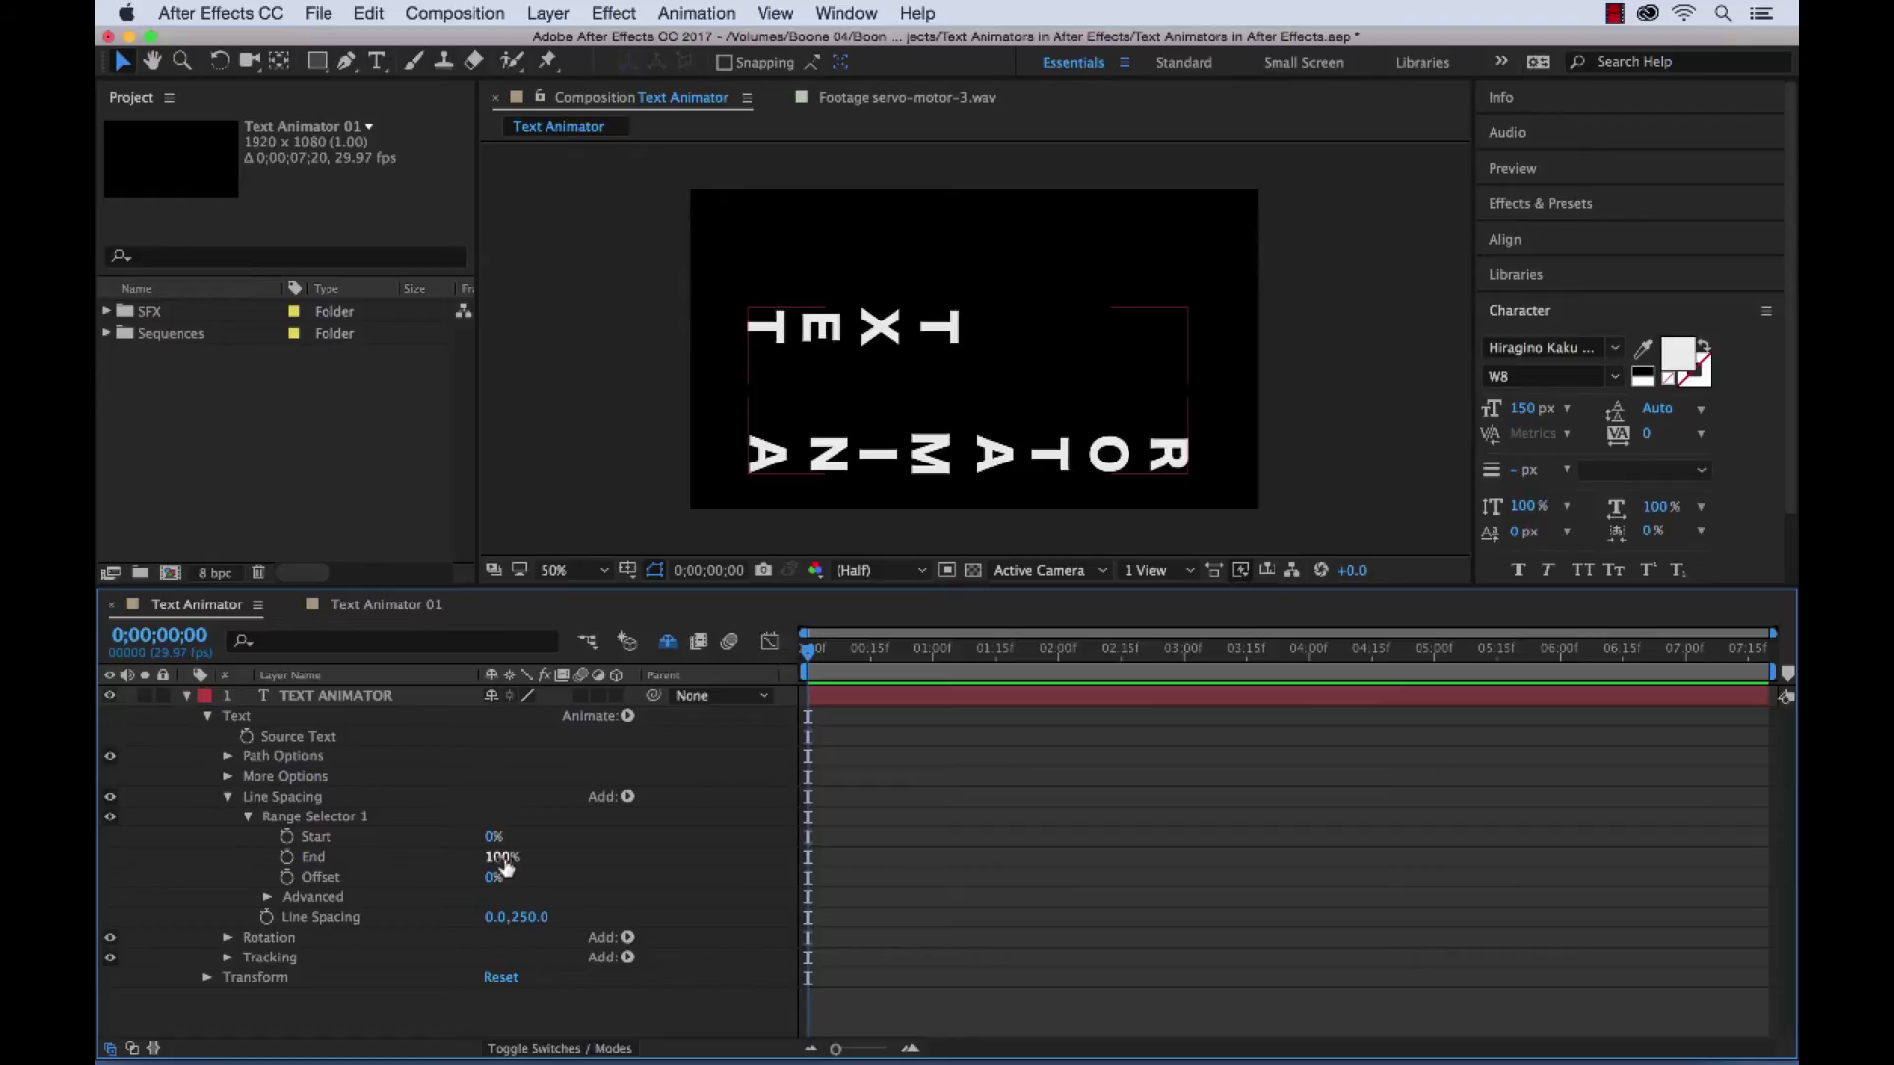
pyautogui.moveTo(502, 856)
pyautogui.mouseDown()
pyautogui.moveTo(364, 867)
pyautogui.moveTo(488, 860)
pyautogui.mouseUp()
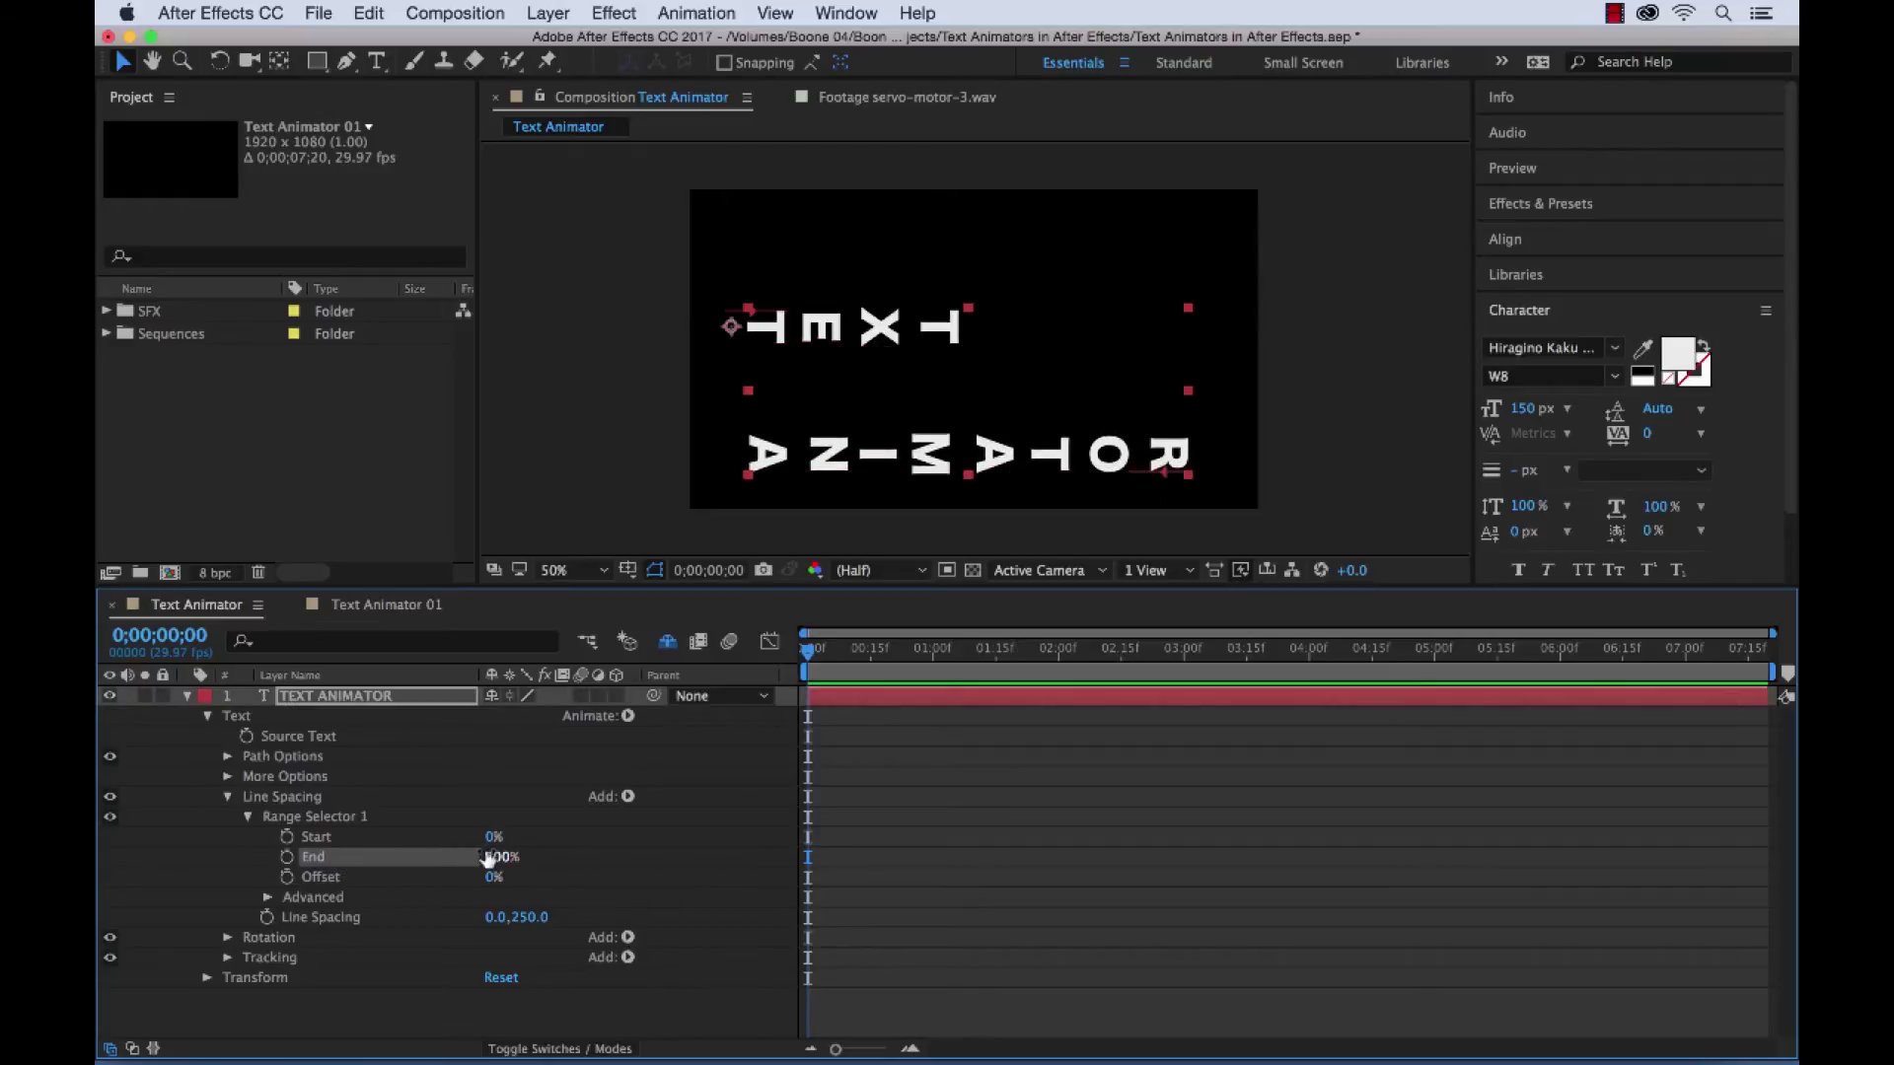
pyautogui.click(287, 856)
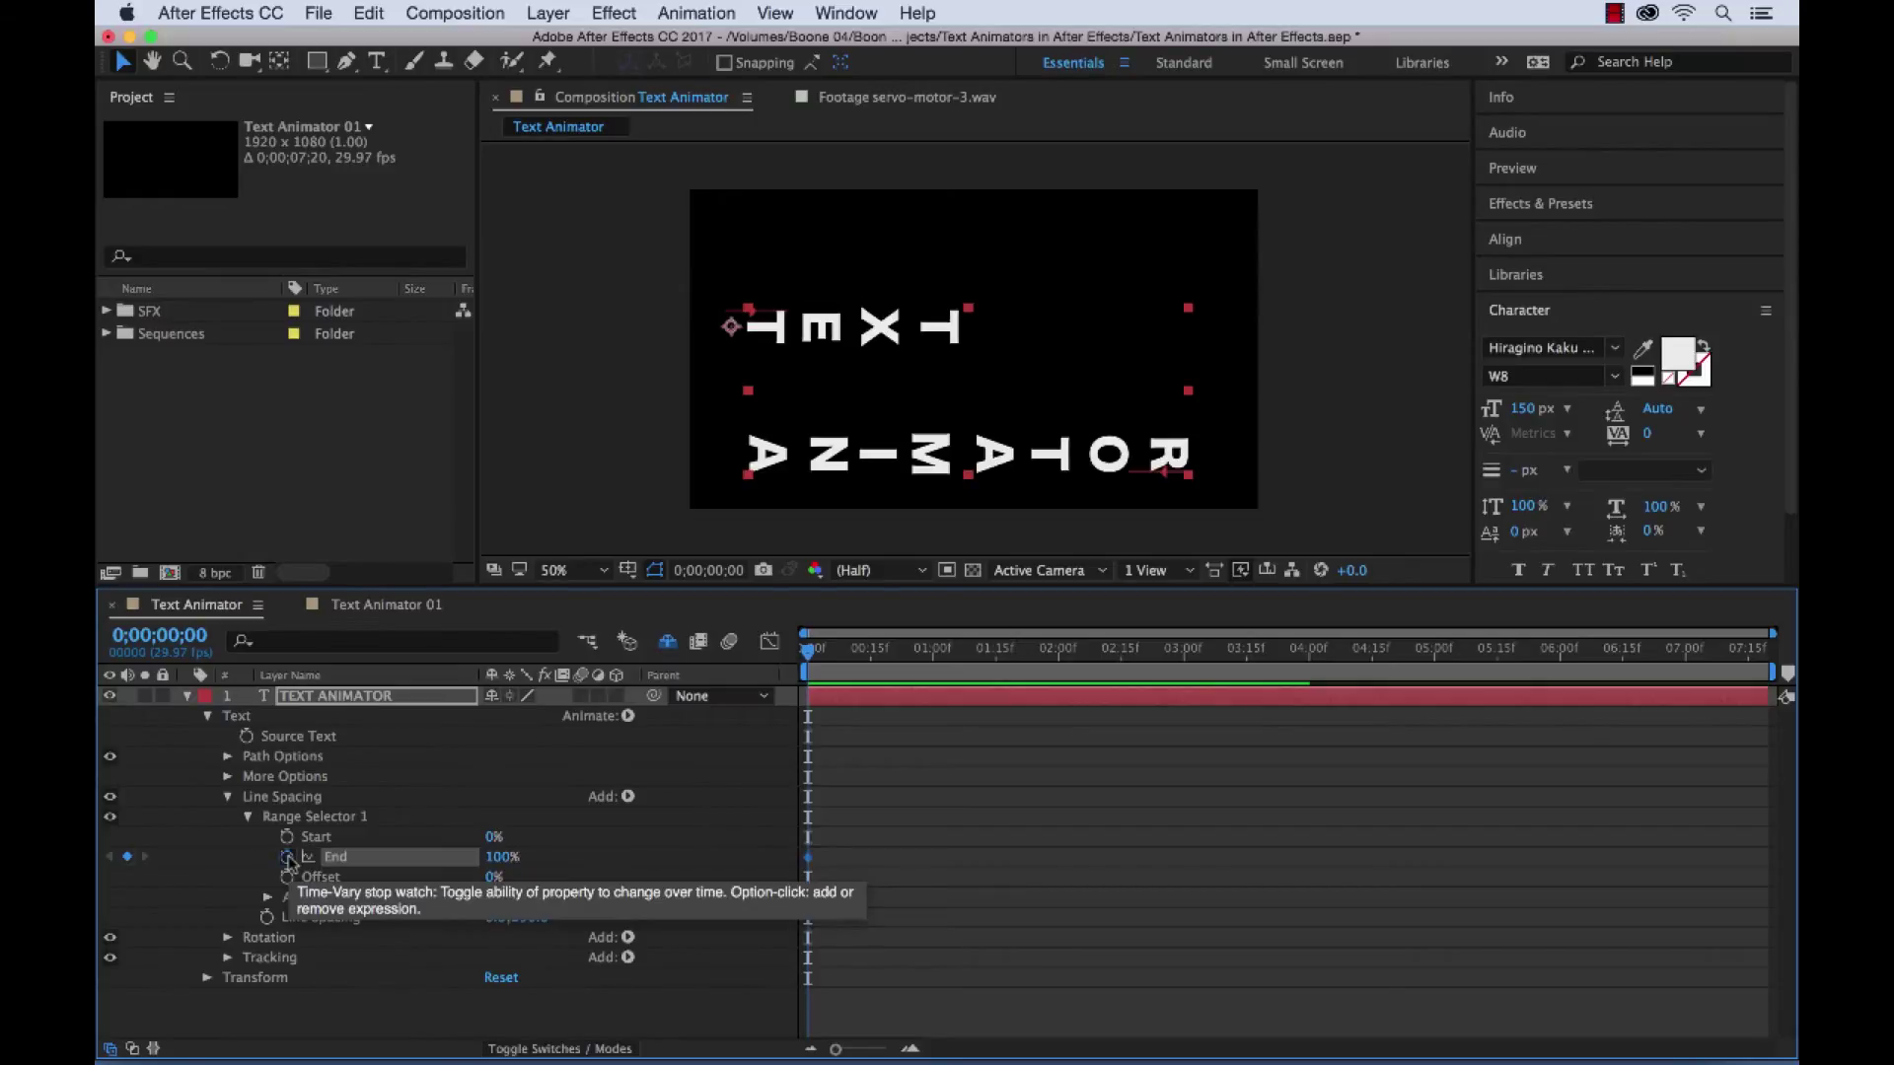
pyautogui.moveTo(807, 860); pyautogui.dragTo(821, 858)
# Step: Add a second End keyframe of 0% at 0;00;00;23 to the Line Spacing range selector
pyautogui.moveTo(815, 653); pyautogui.dragTo(903, 660)
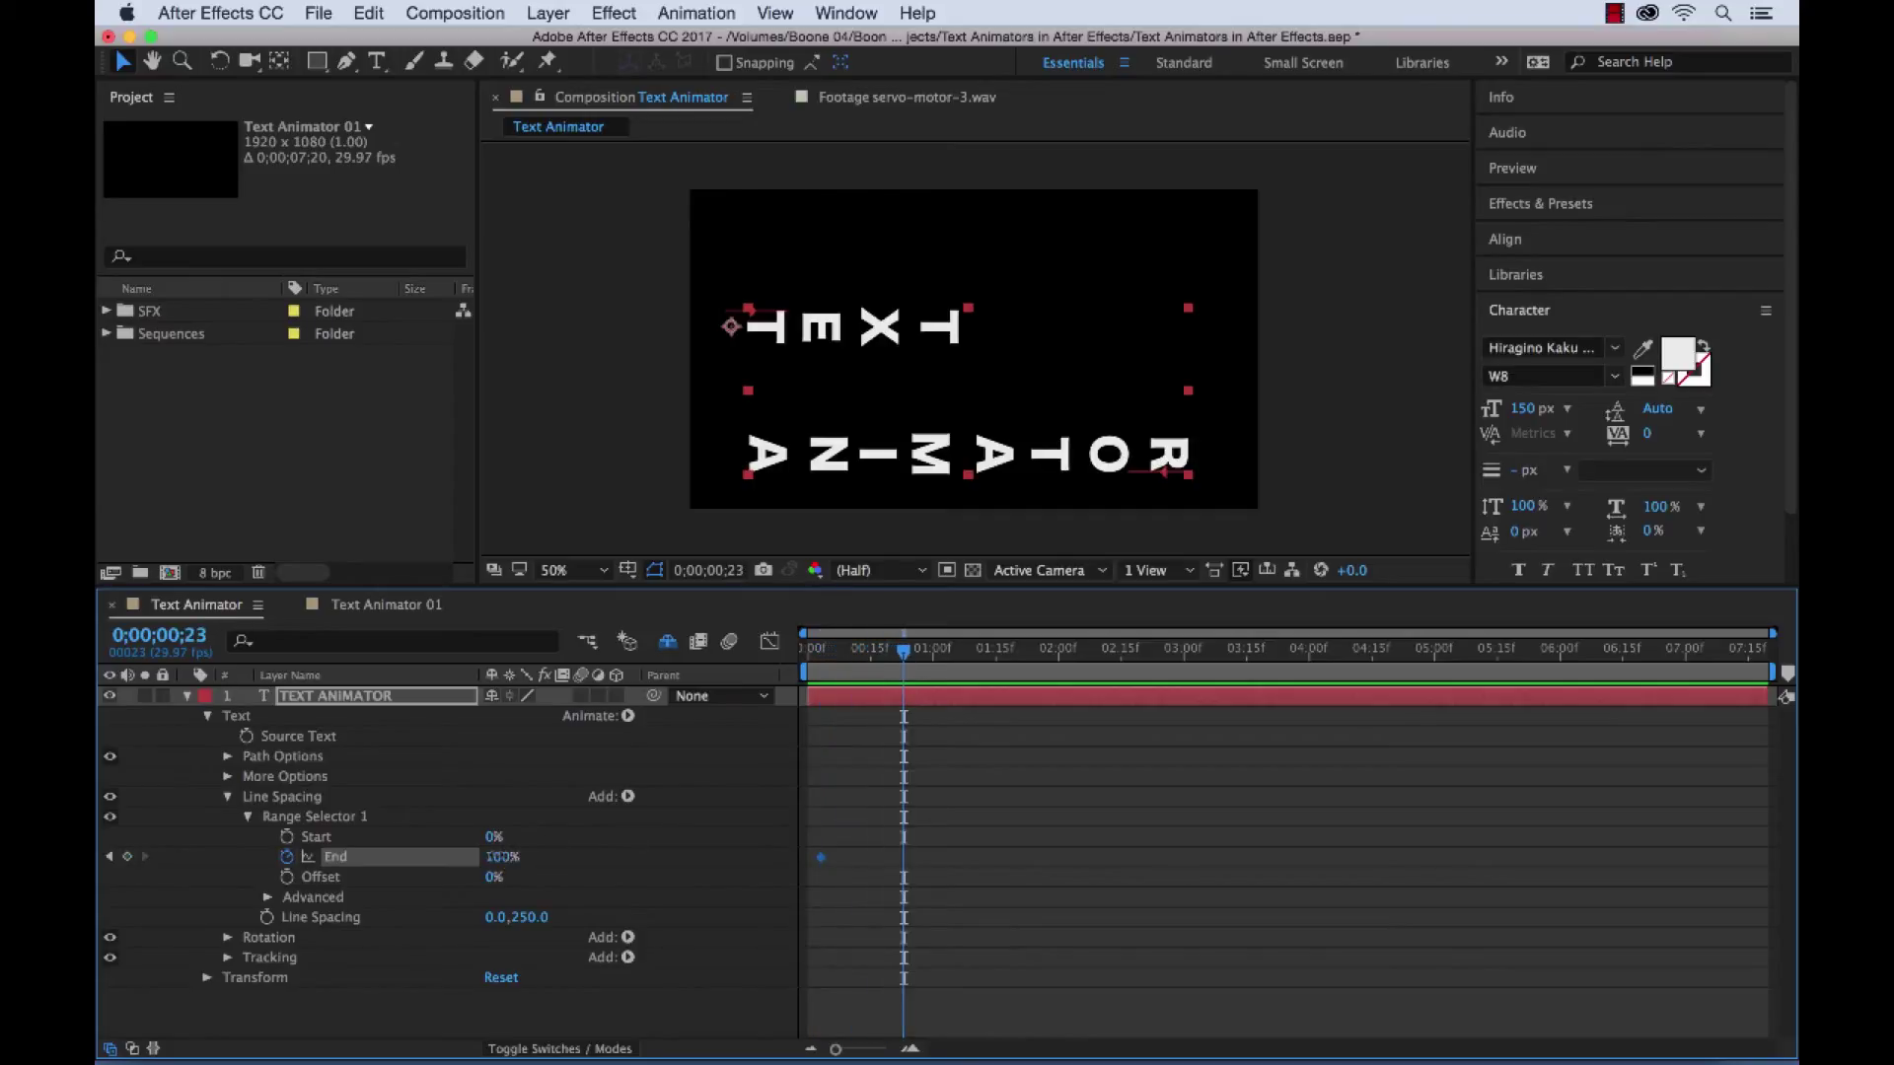
pyautogui.write('0')
pyautogui.press('Return')
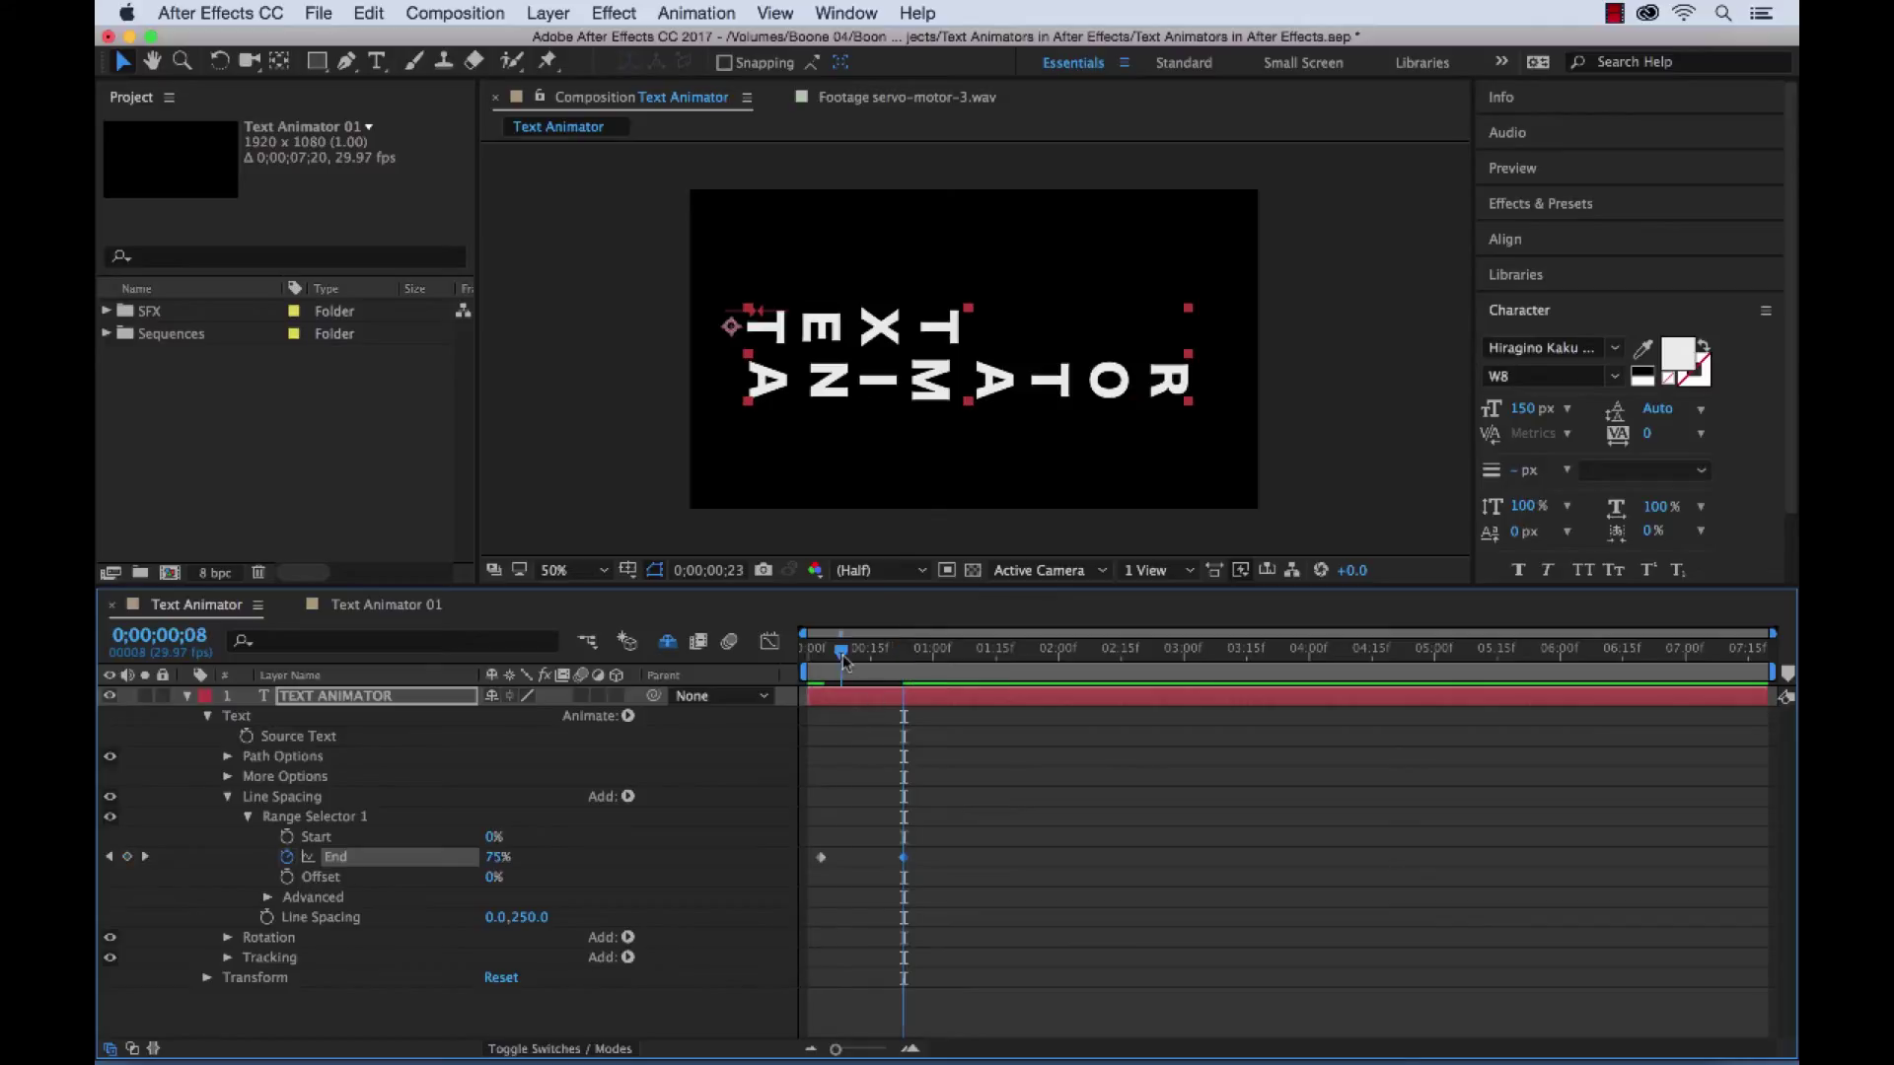
# Step: Scrub between the Line Spacing keyframes to preview the line movement, check the range selector's Advanced options, and collapse the animator
pyautogui.moveTo(900, 663); pyautogui.dragTo(848, 653)
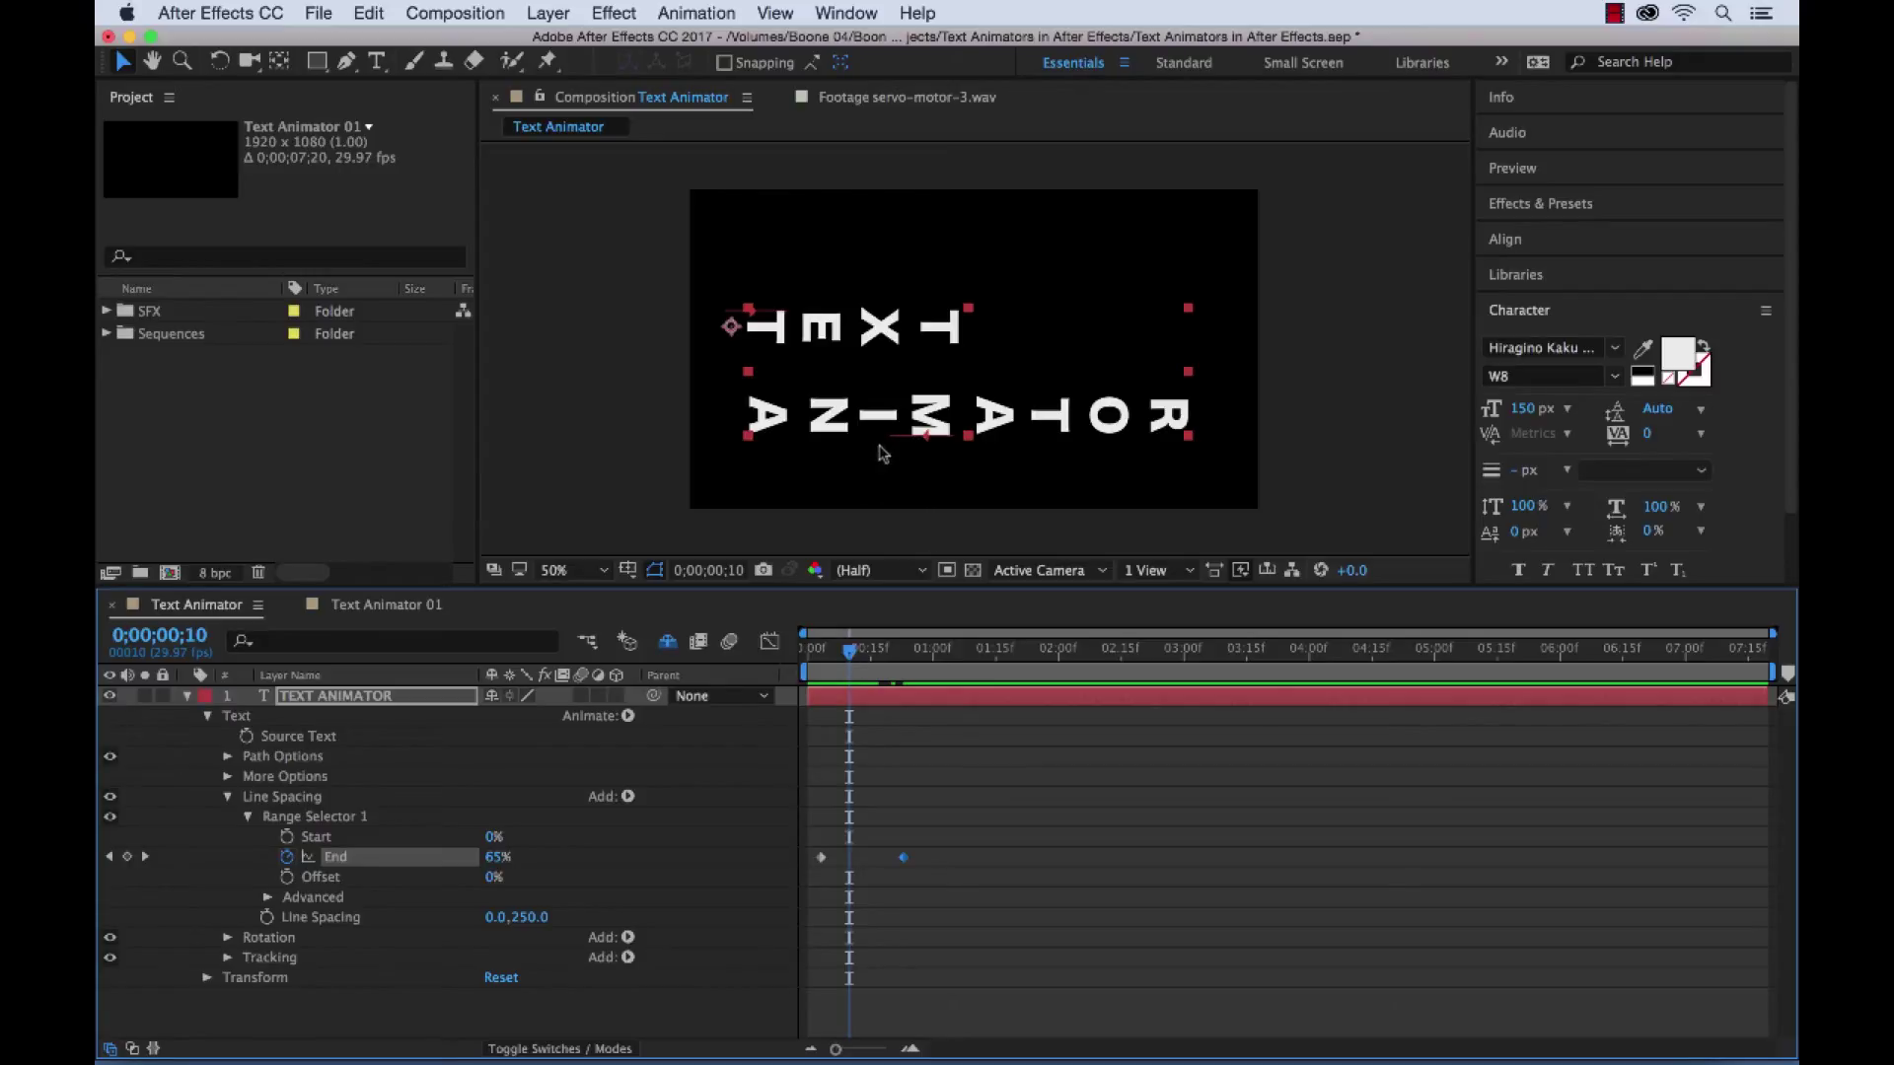
pyautogui.moveTo(848, 654)
pyautogui.mouseDown()
pyautogui.moveTo(870, 656)
pyautogui.moveTo(854, 653)
pyautogui.mouseUp()
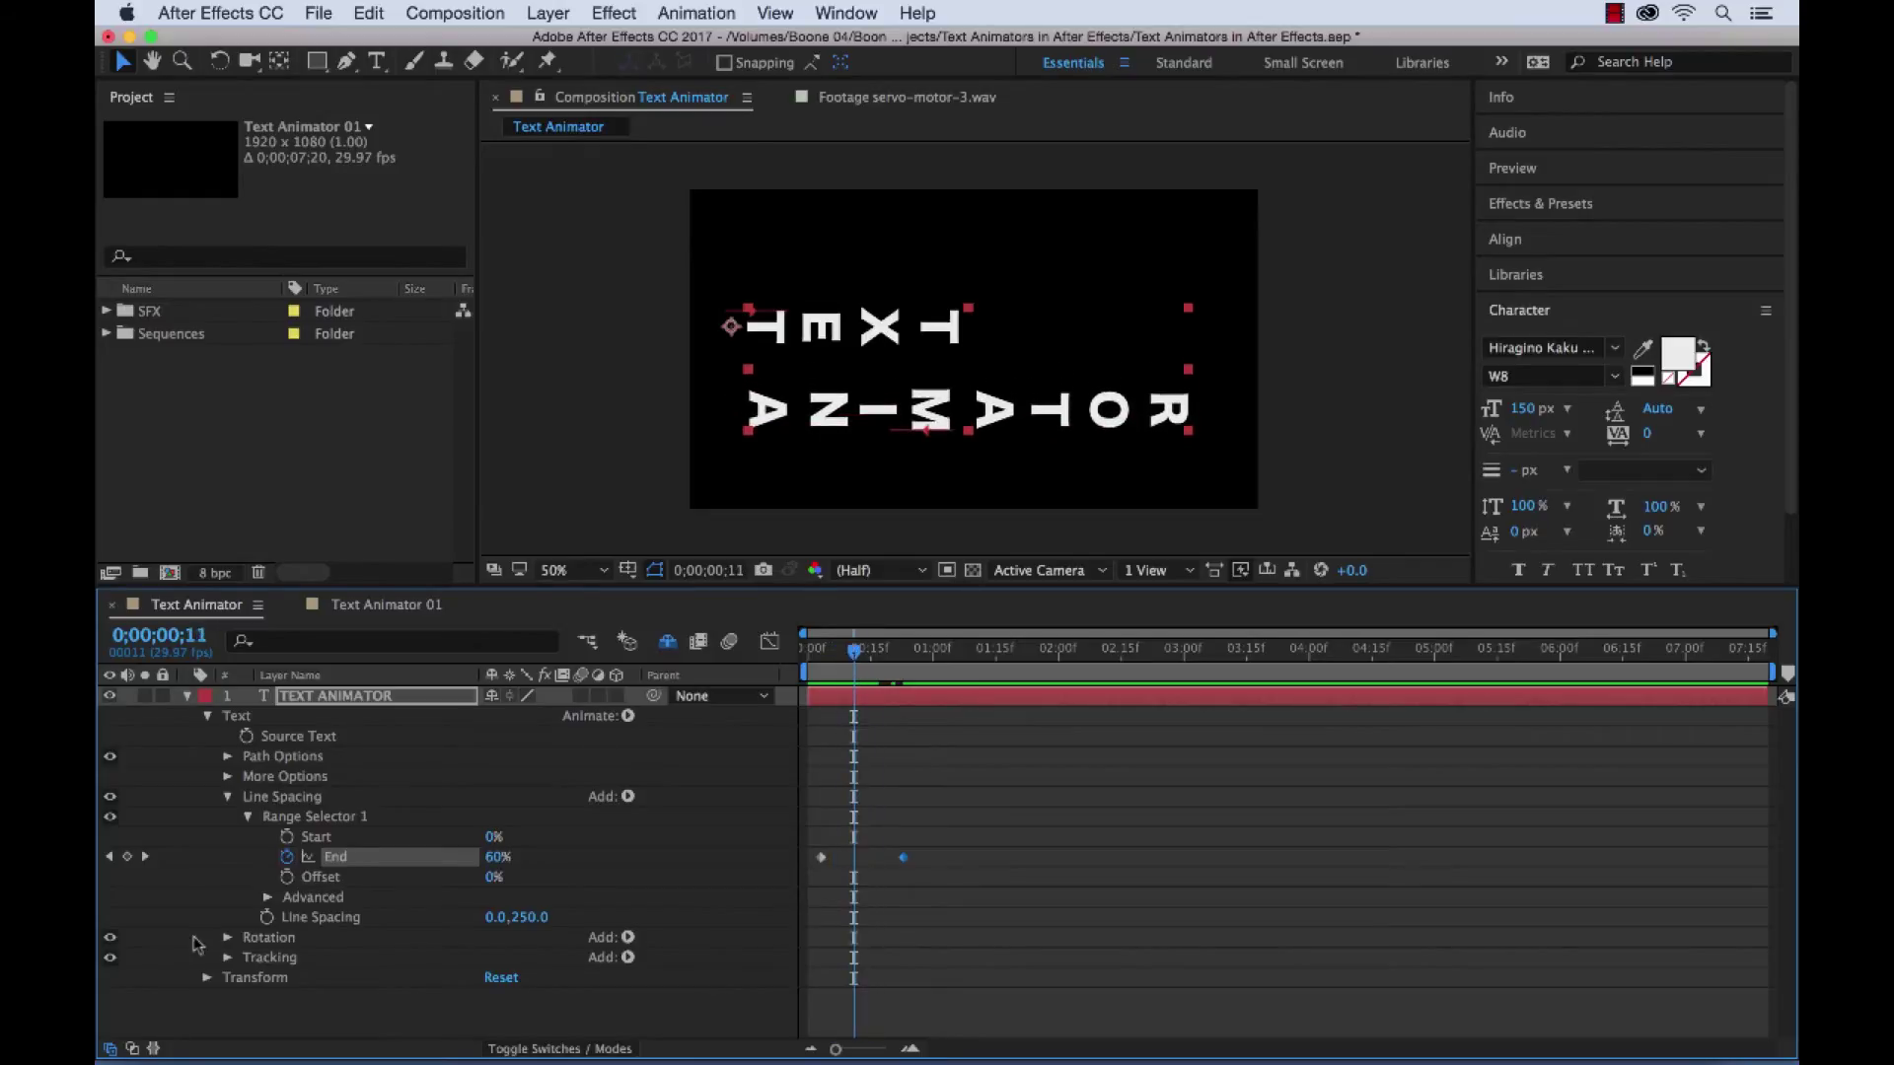
pyautogui.click(267, 897)
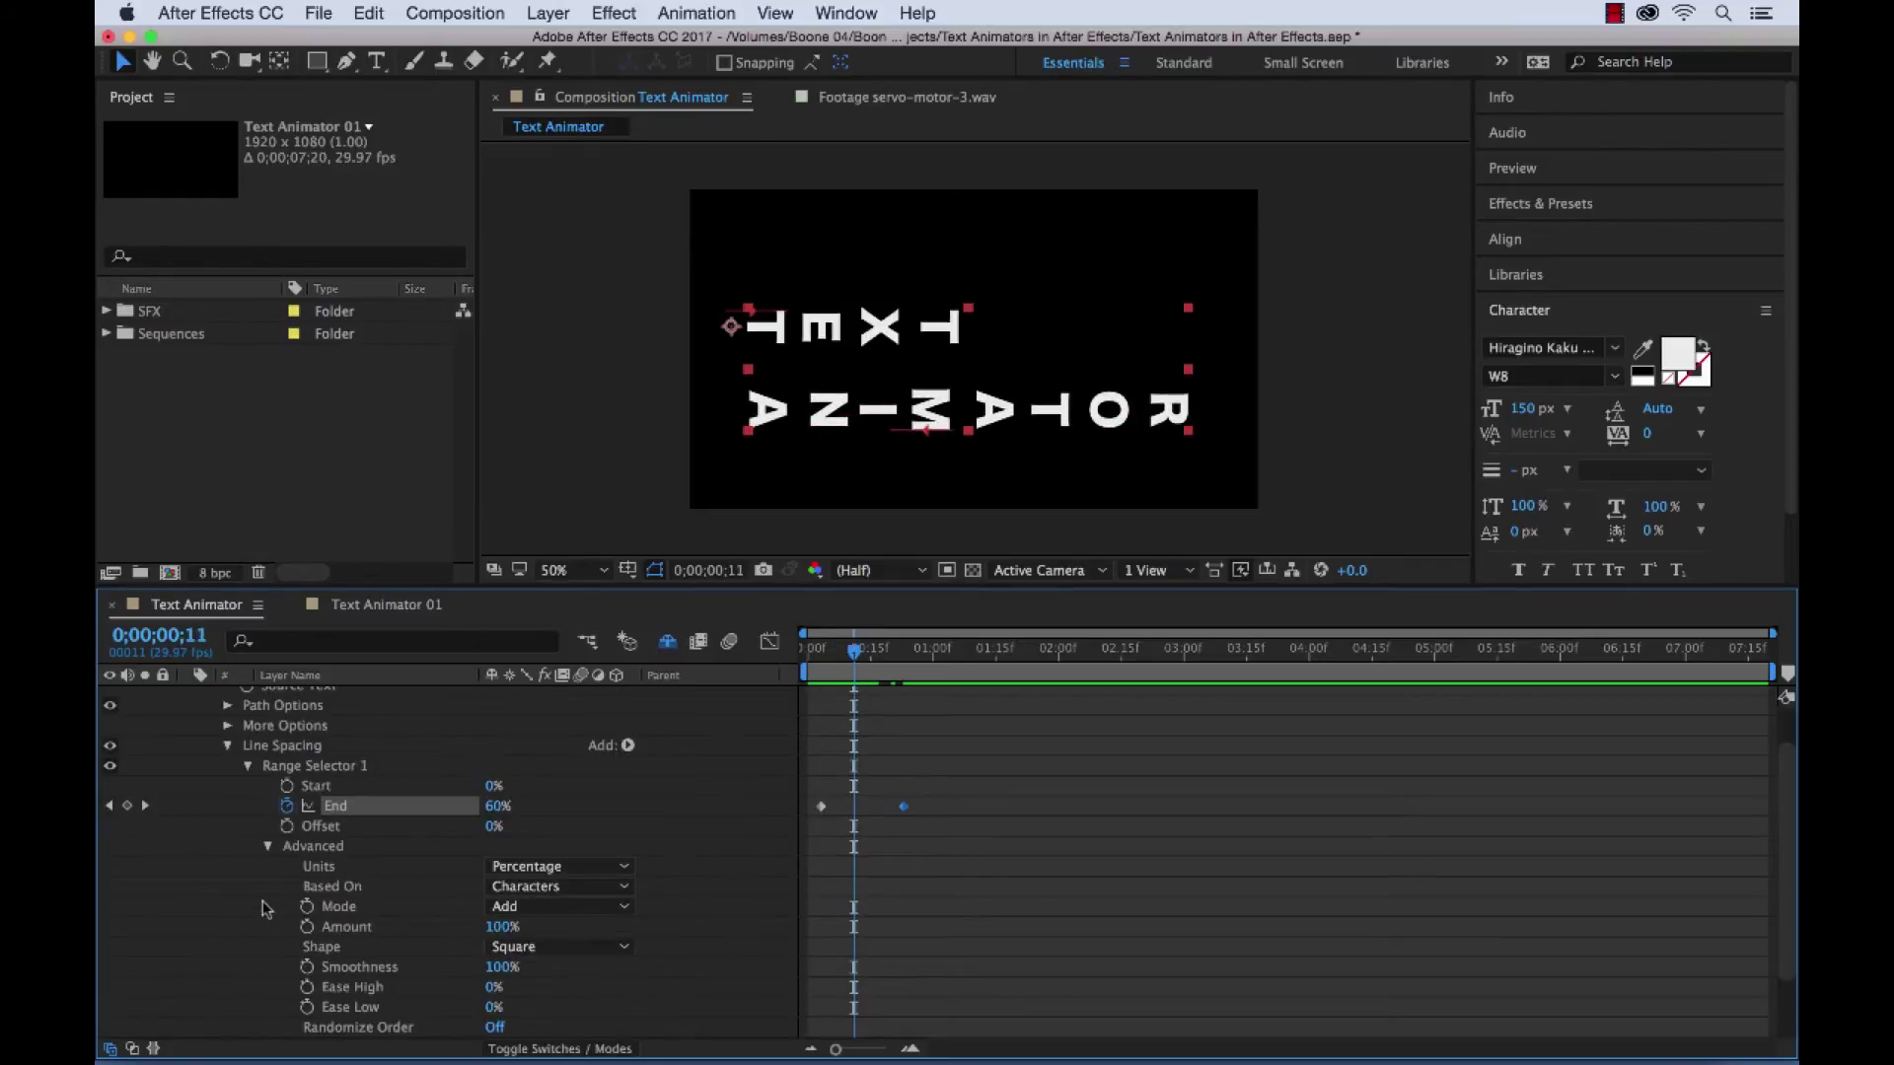
pyautogui.click(267, 846)
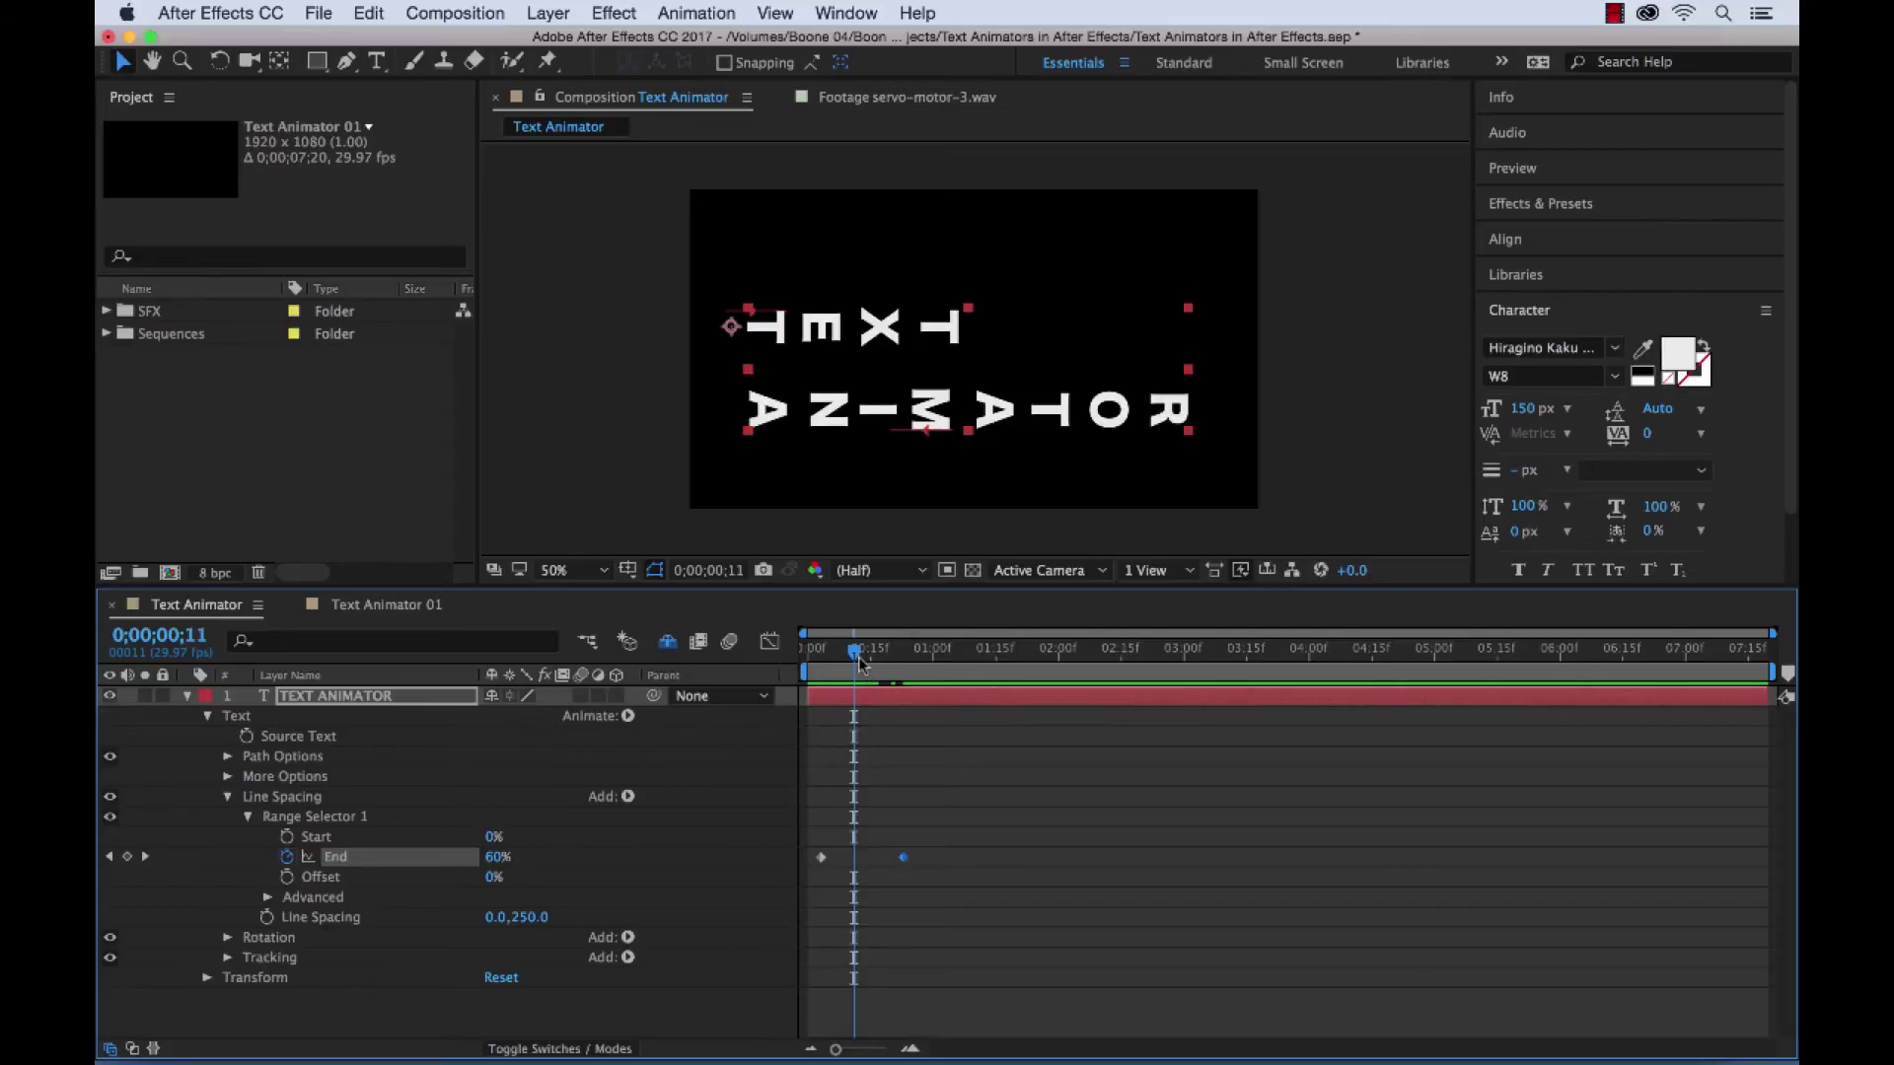
pyautogui.moveTo(858, 663)
pyautogui.mouseDown()
pyautogui.moveTo(877, 661)
pyautogui.moveTo(854, 661)
pyautogui.mouseUp()
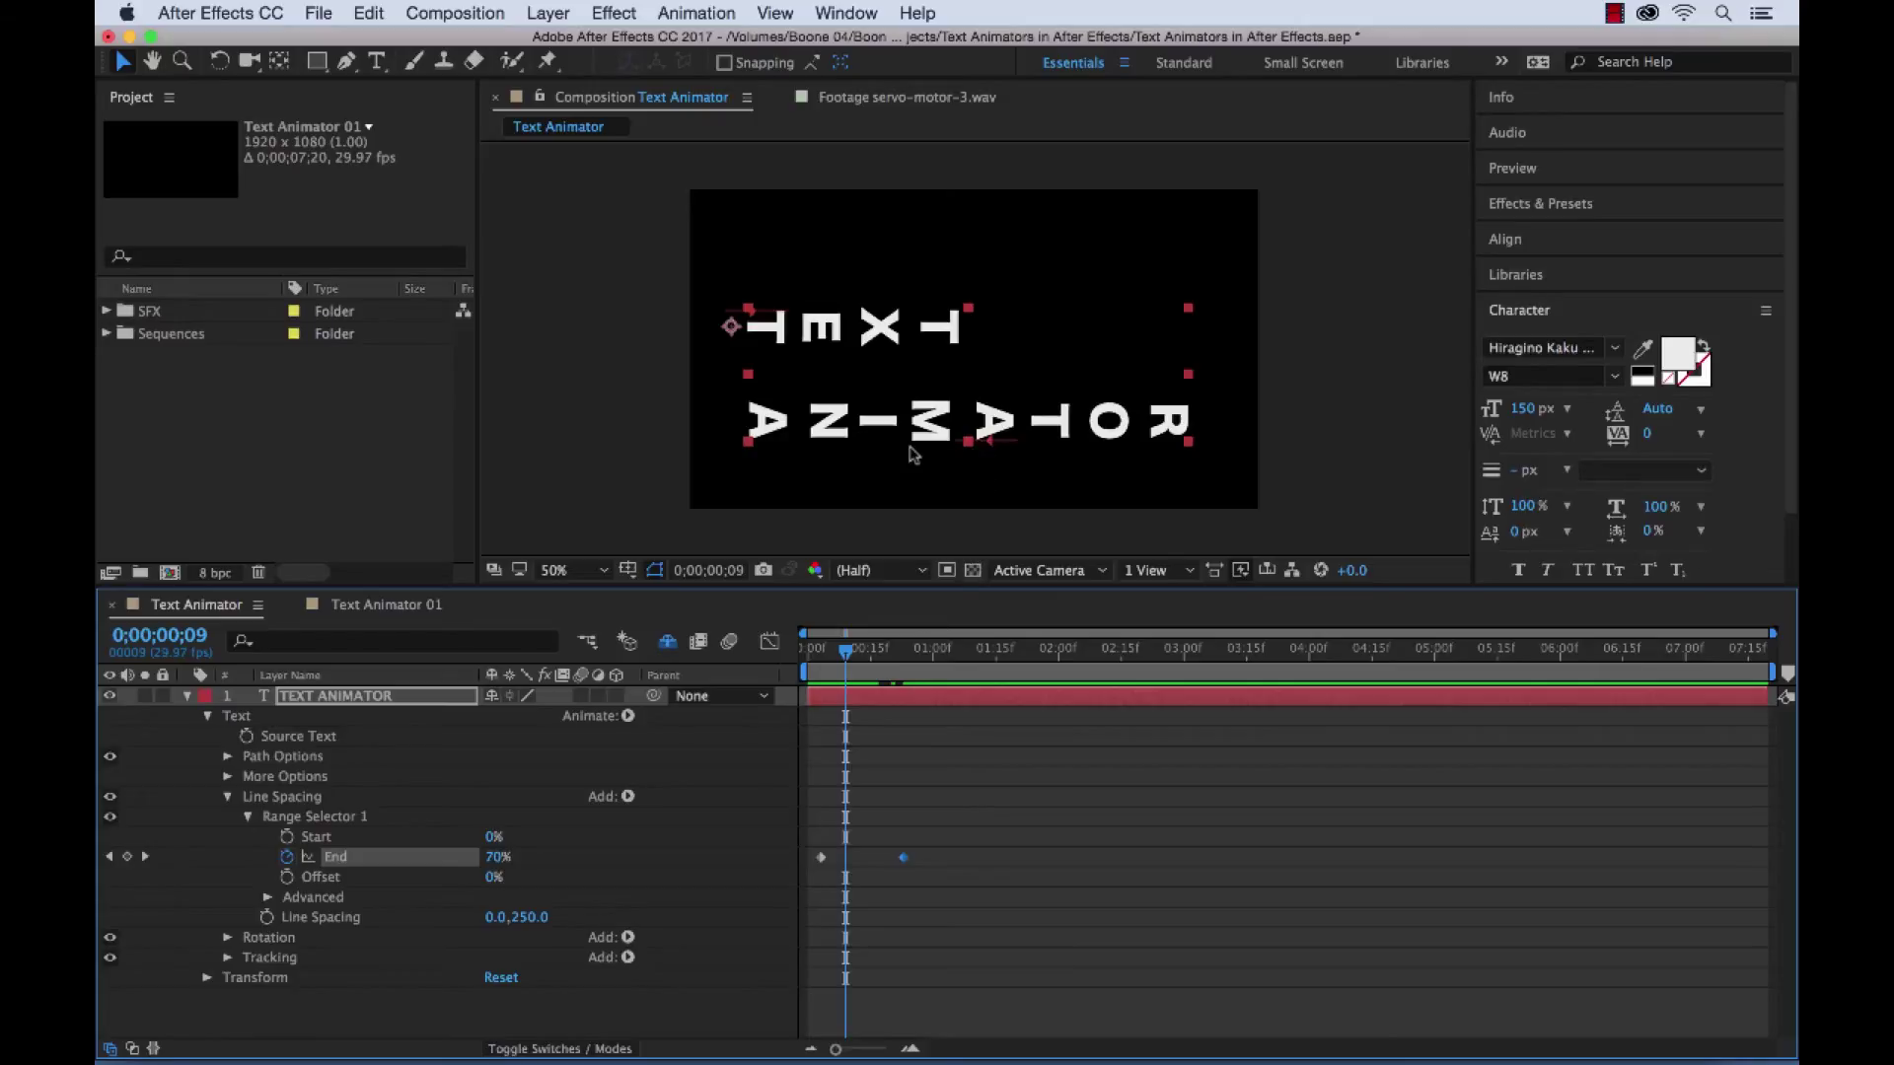
pyautogui.click(248, 818)
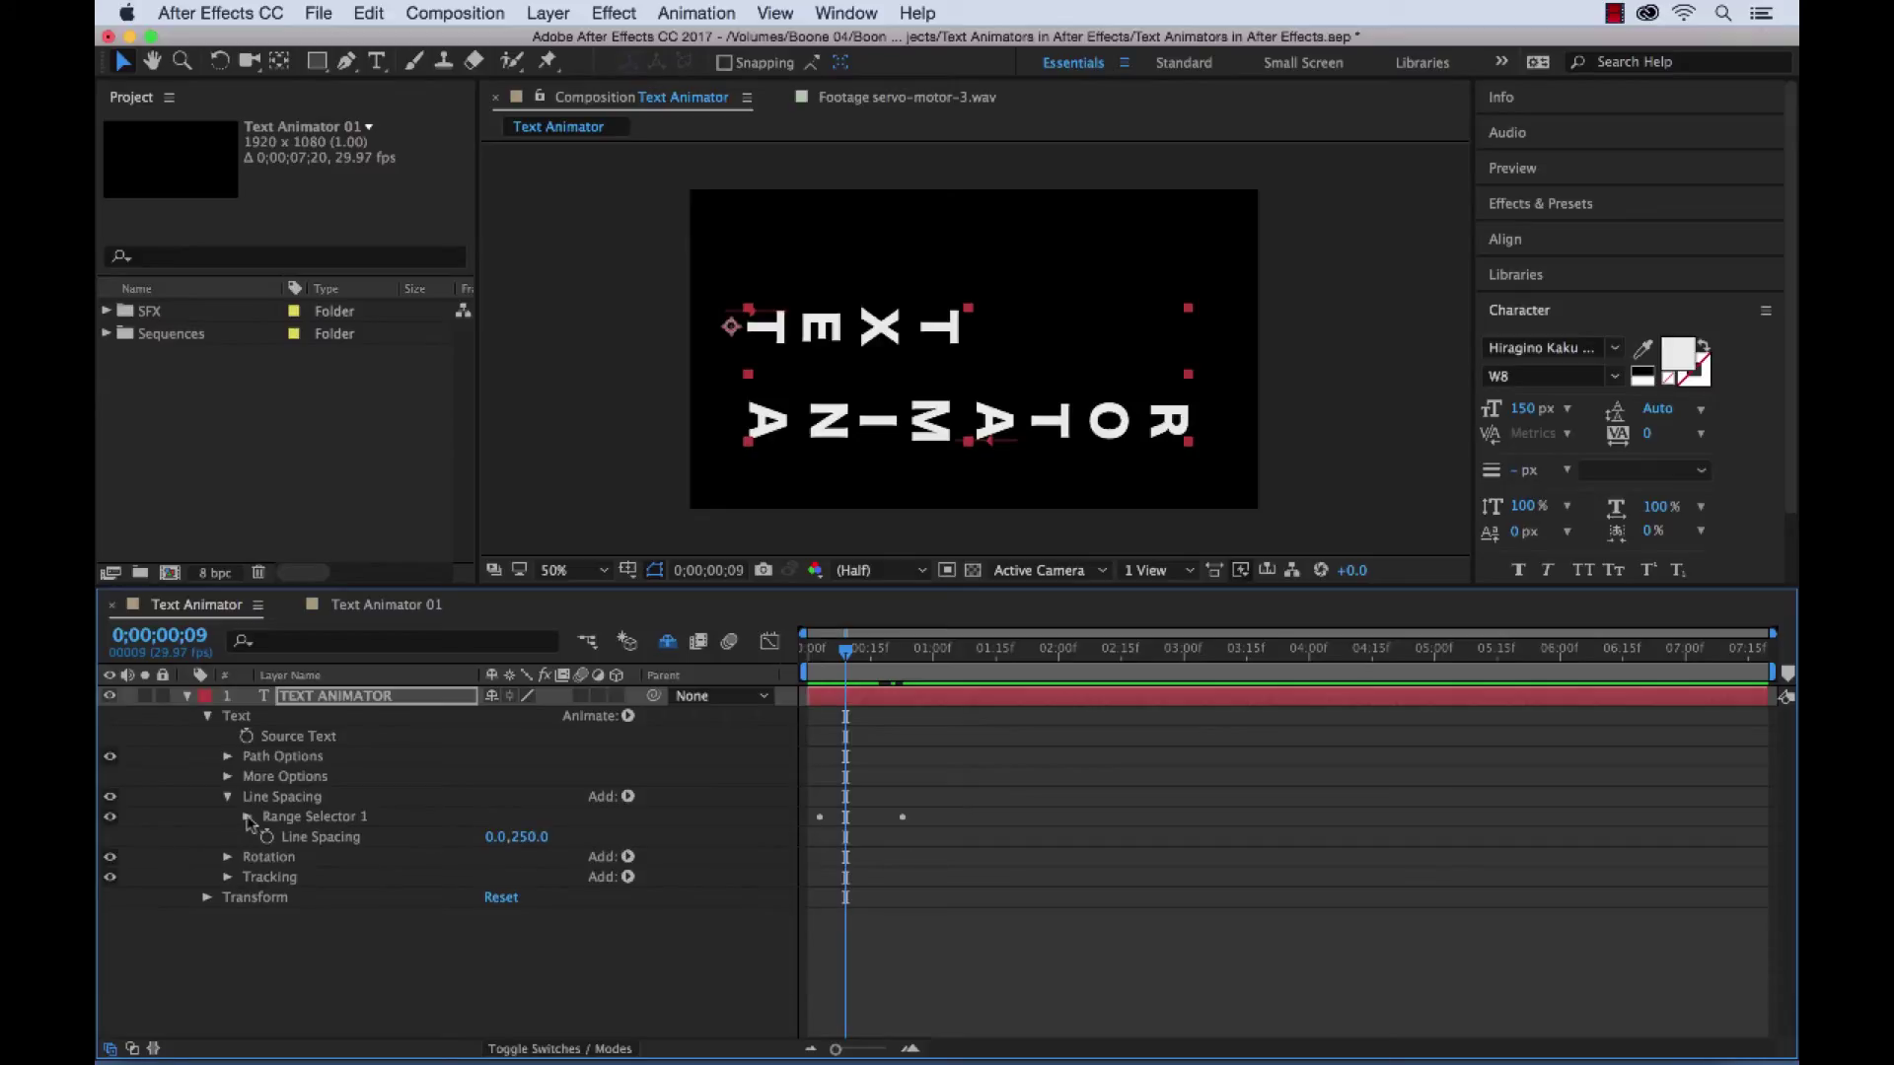
pyautogui.click(228, 797)
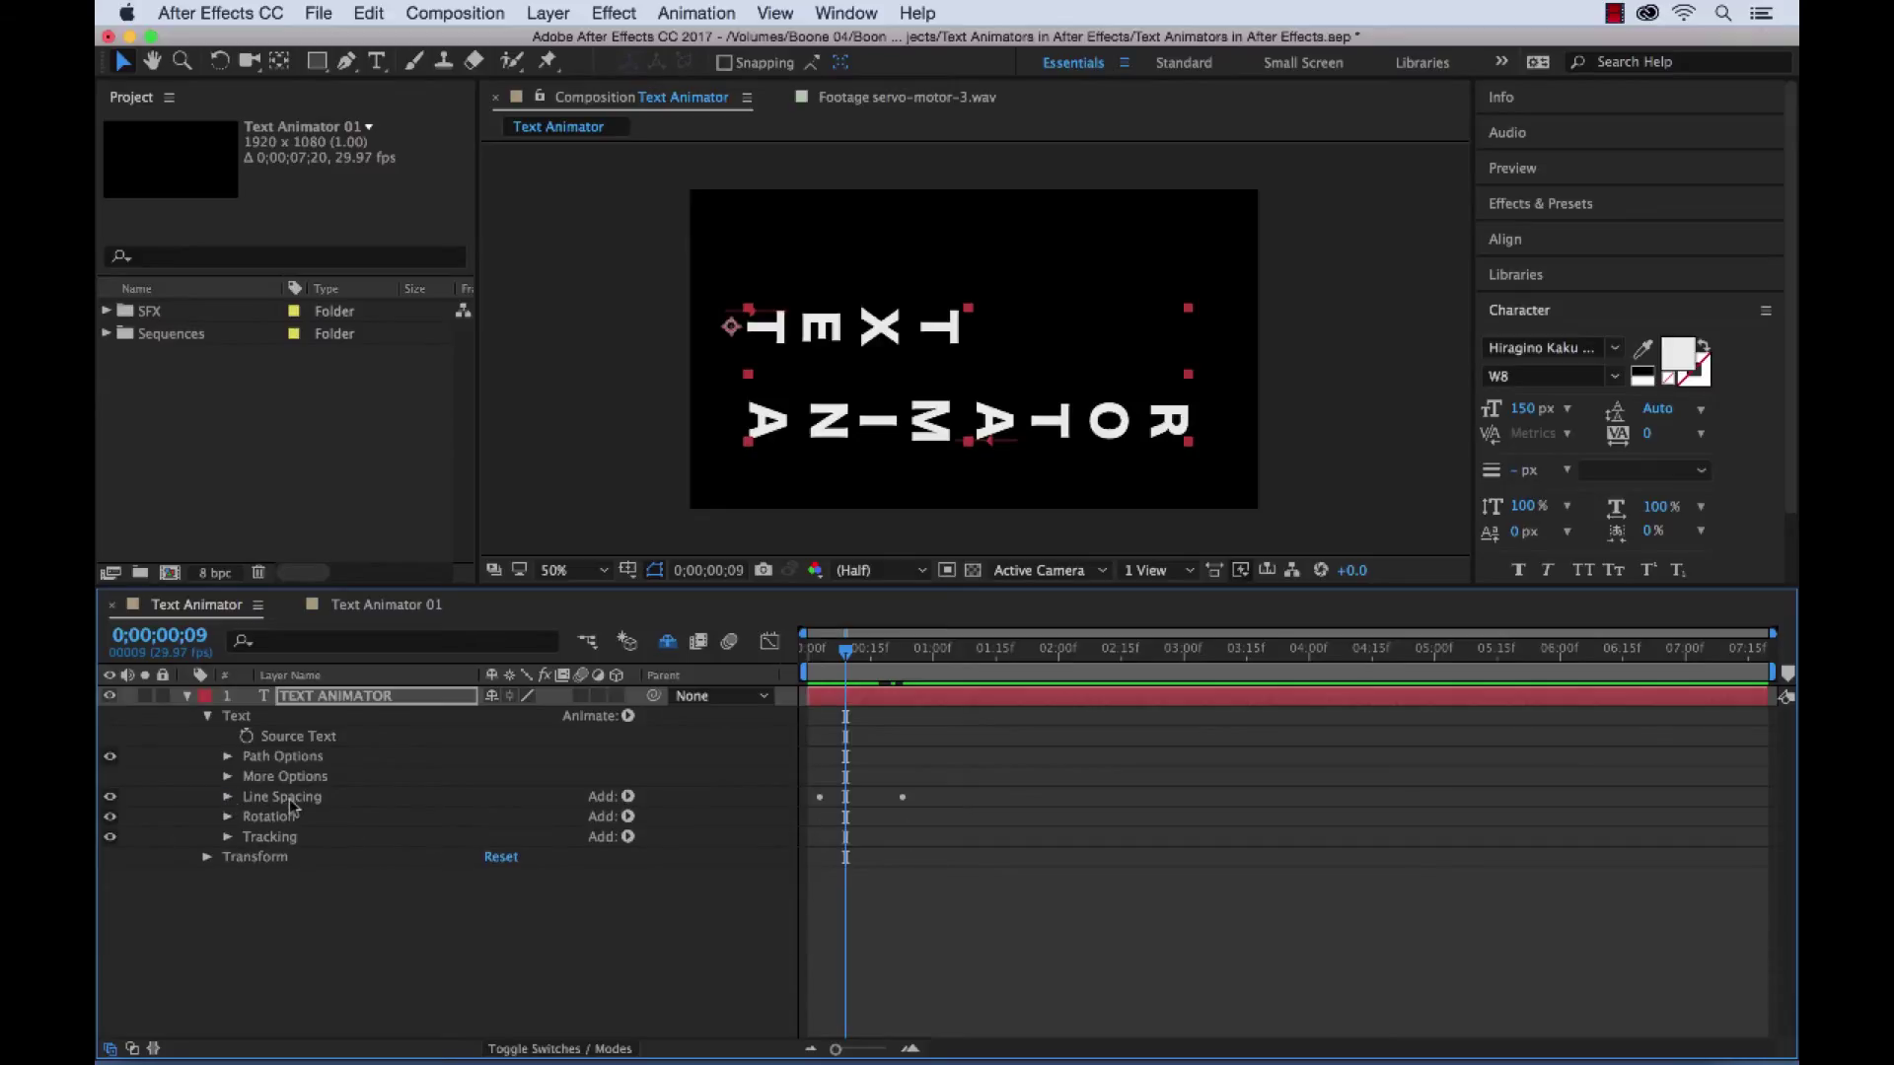
# Step: Keyframe the End value of the Rotation range selector from 100% at 0;00;00;29 to 0% at 0;00;01;12
pyautogui.click(227, 818)
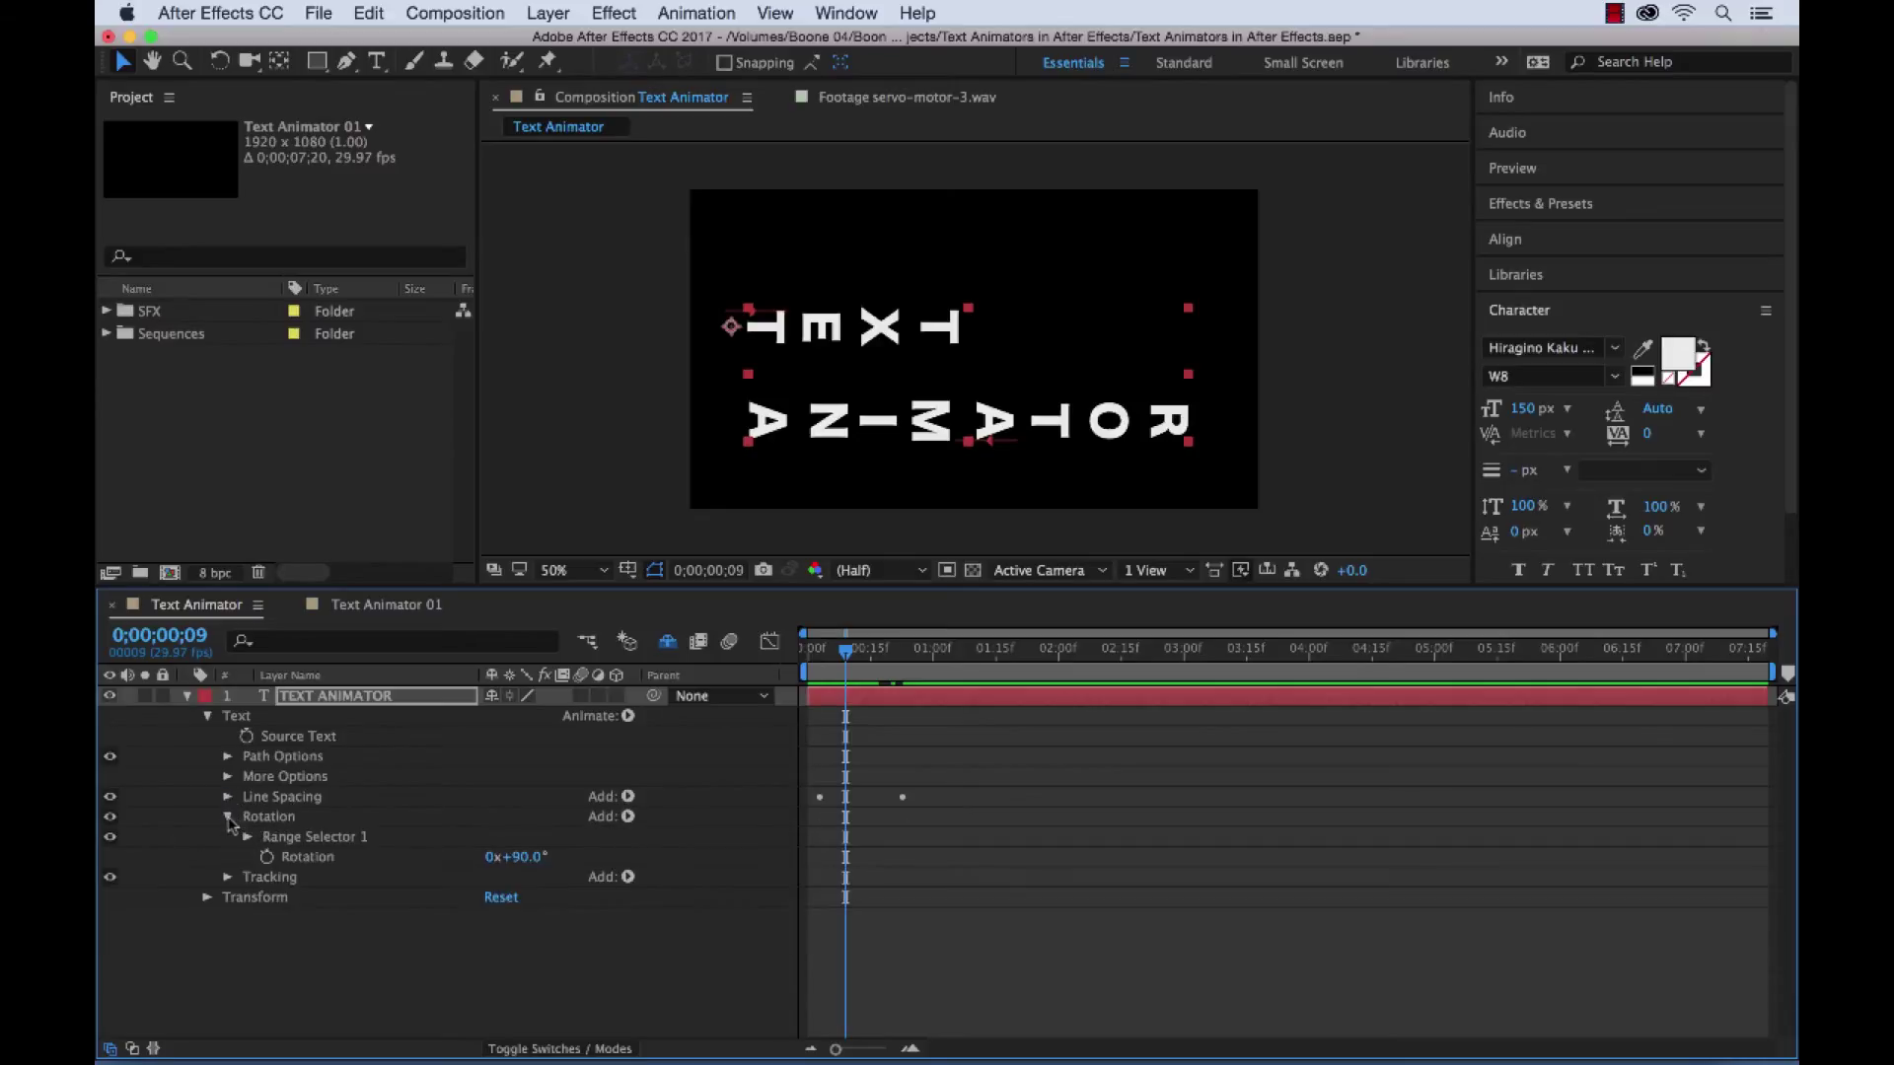
pyautogui.click(248, 837)
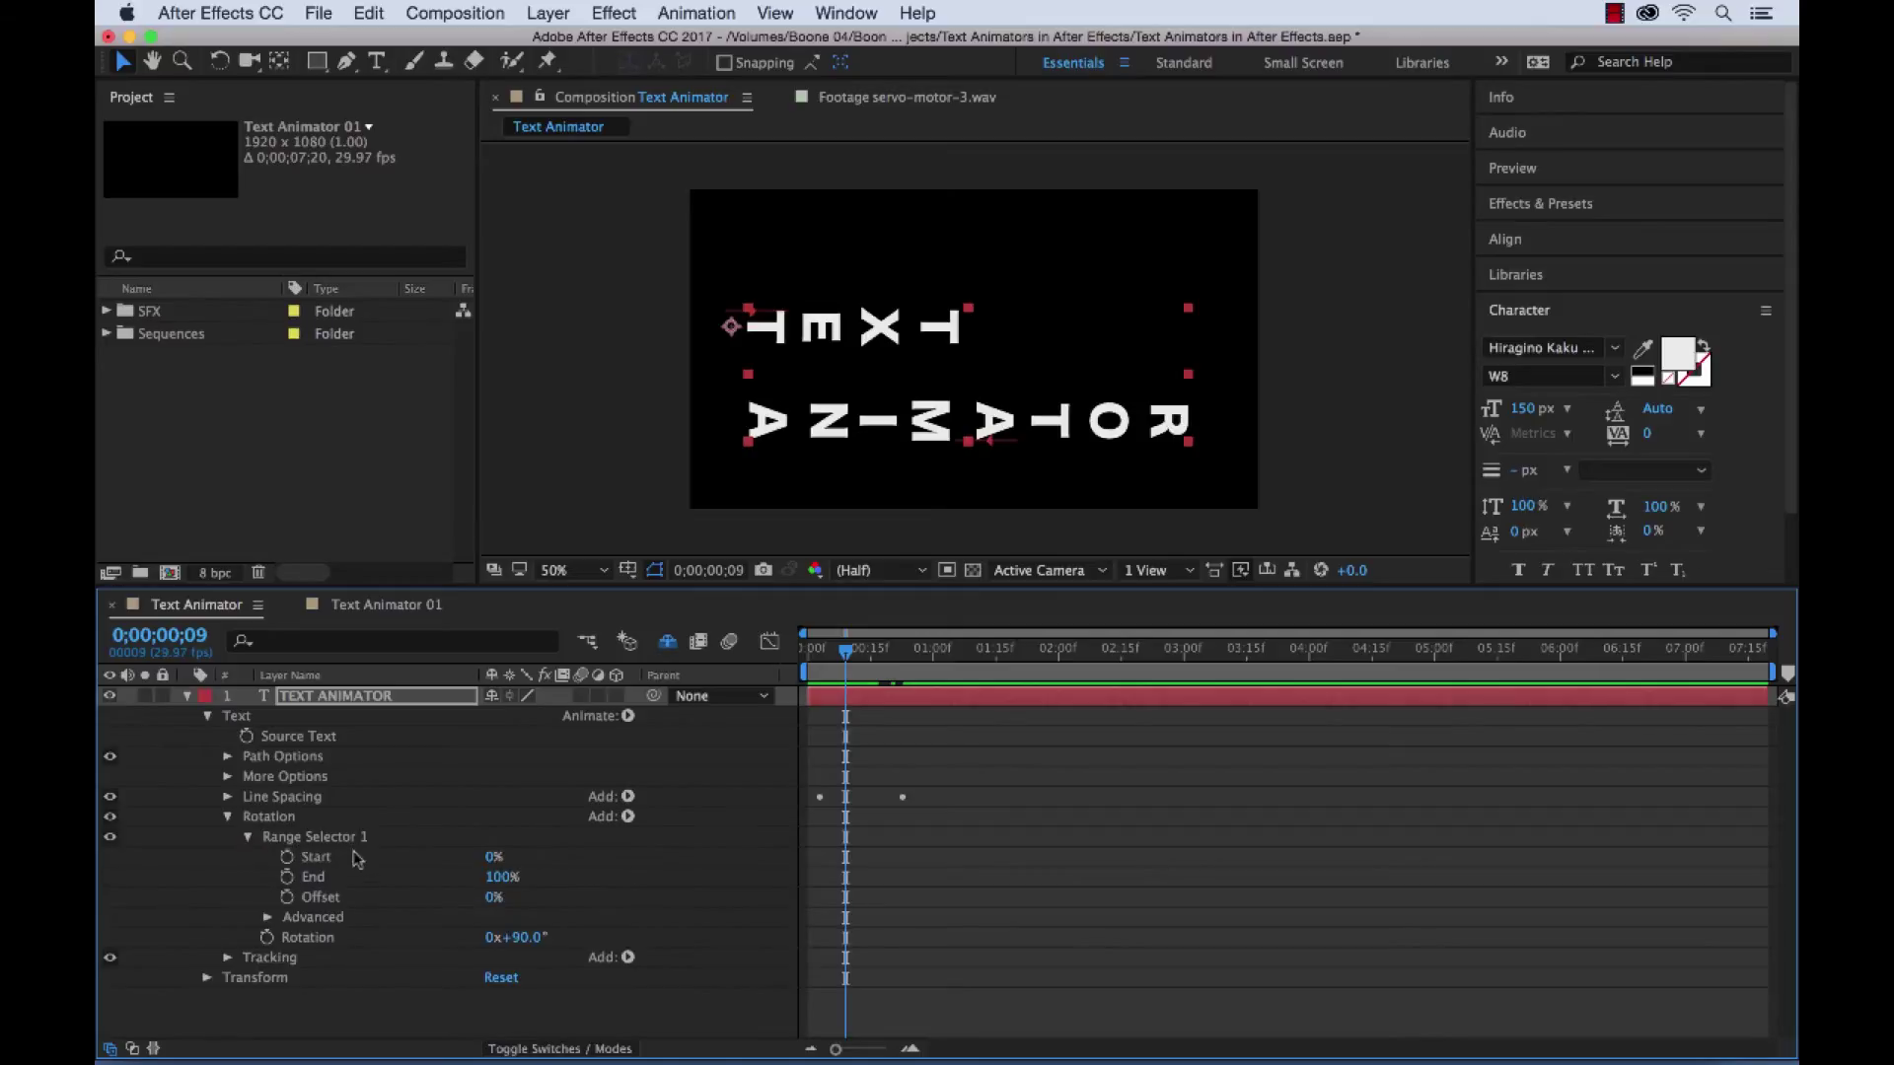
pyautogui.click(287, 877)
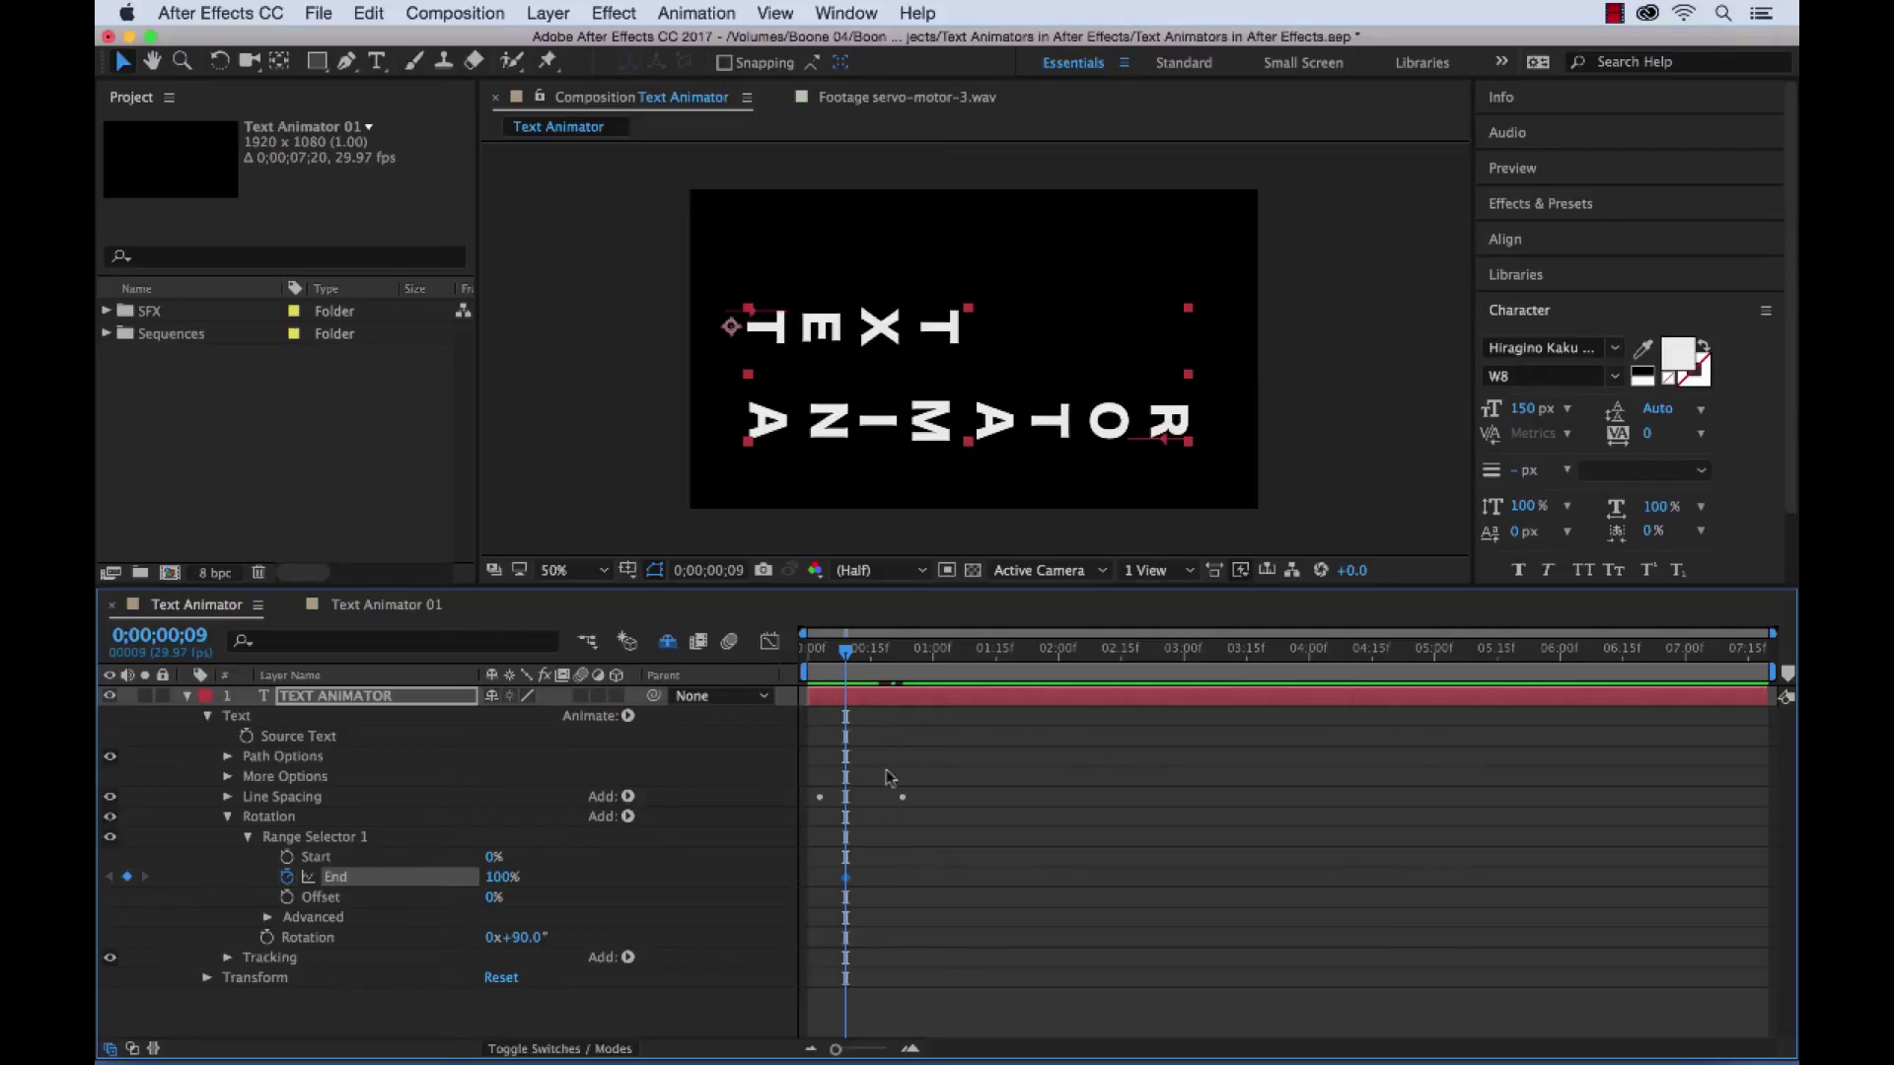
pyautogui.moveTo(852, 667); pyautogui.dragTo(929, 658)
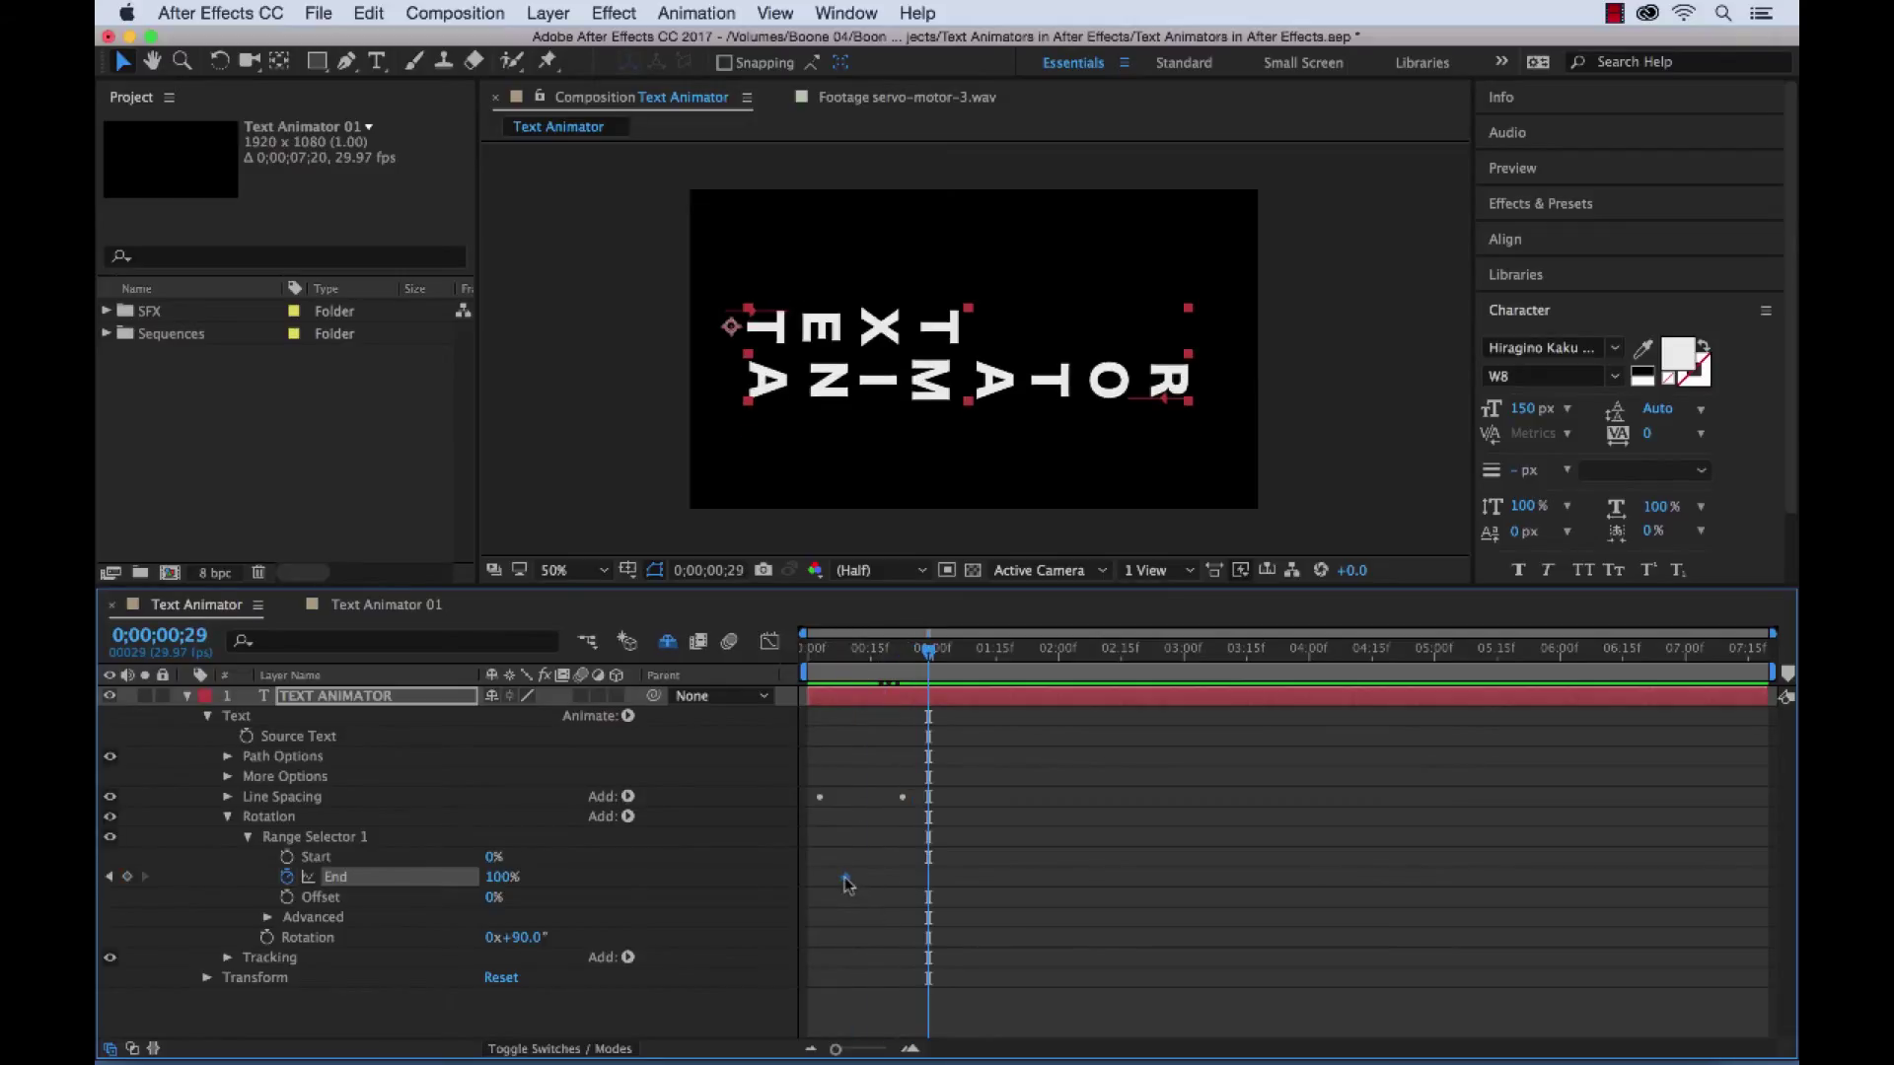
pyautogui.moveTo(845, 877); pyautogui.dragTo(928, 876)
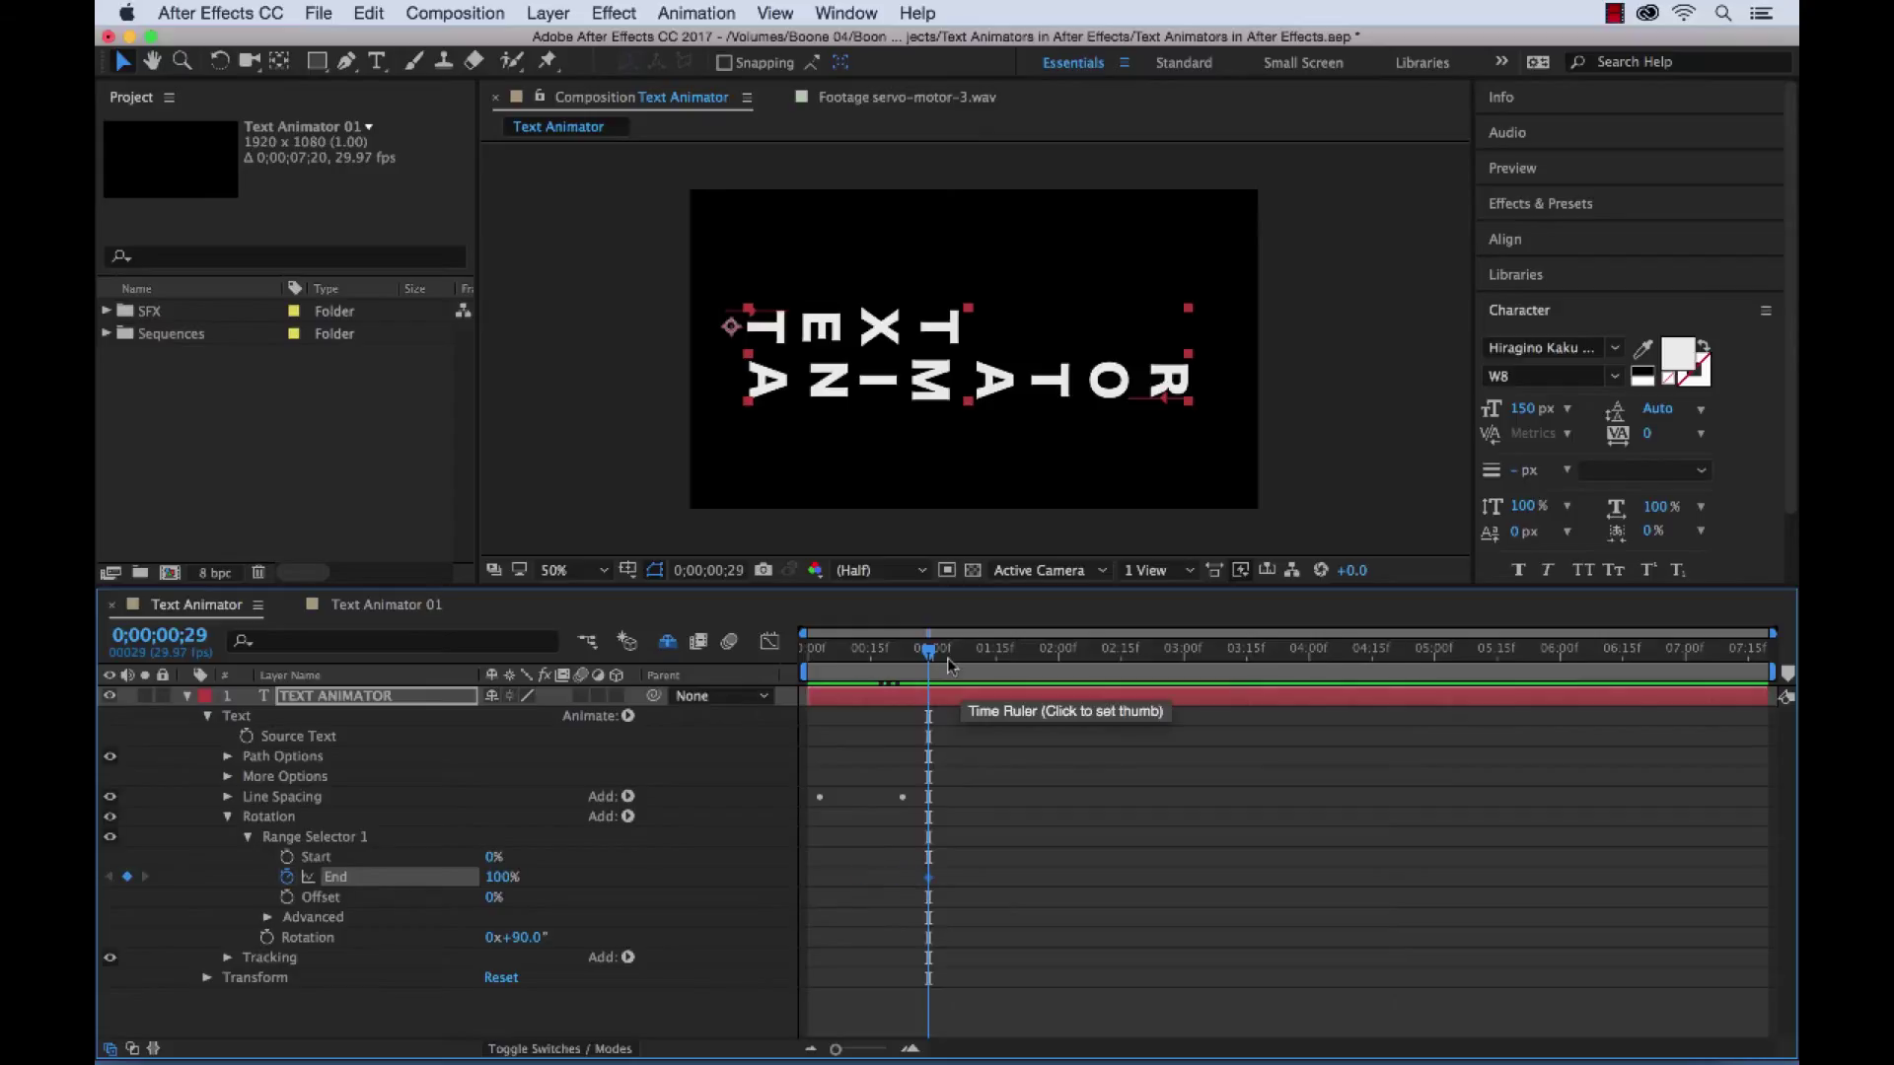
pyautogui.moveTo(929, 650); pyautogui.dragTo(985, 657)
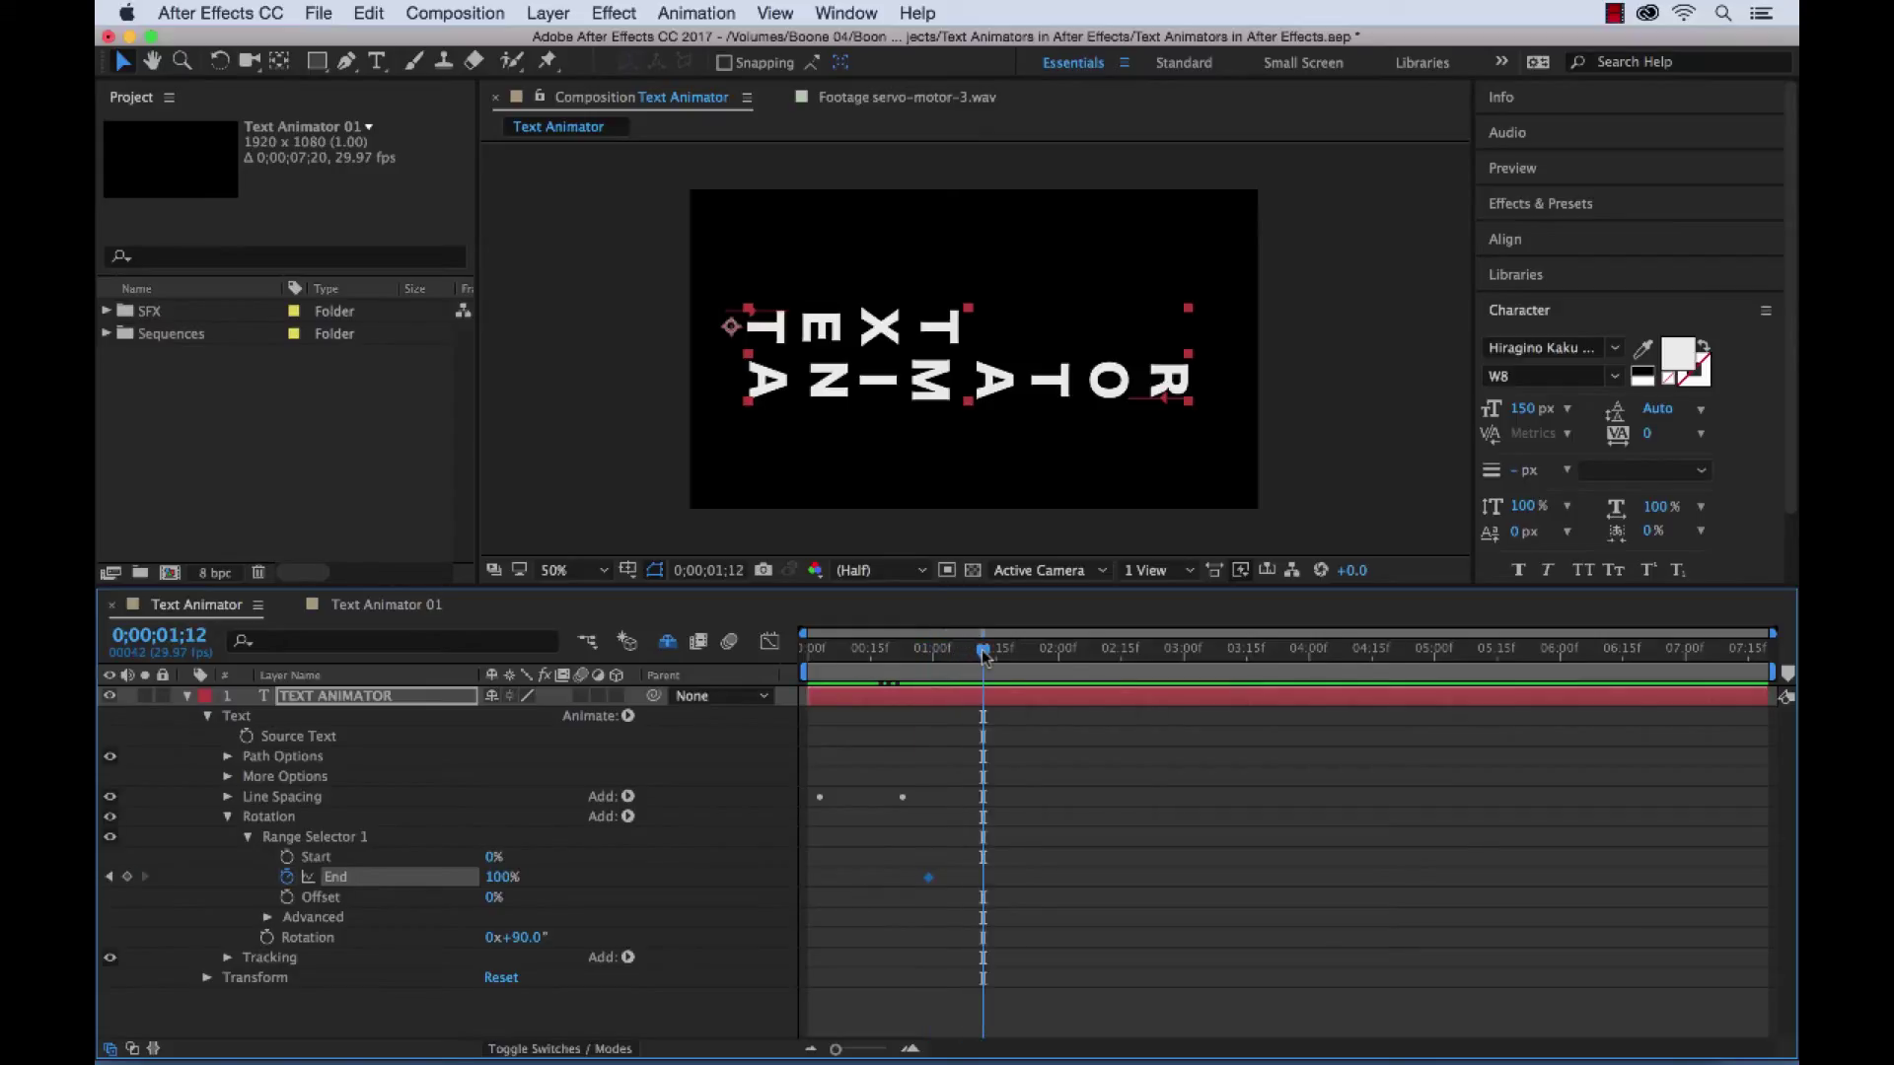
pyautogui.moveTo(496, 877); pyautogui.dragTo(365, 893)
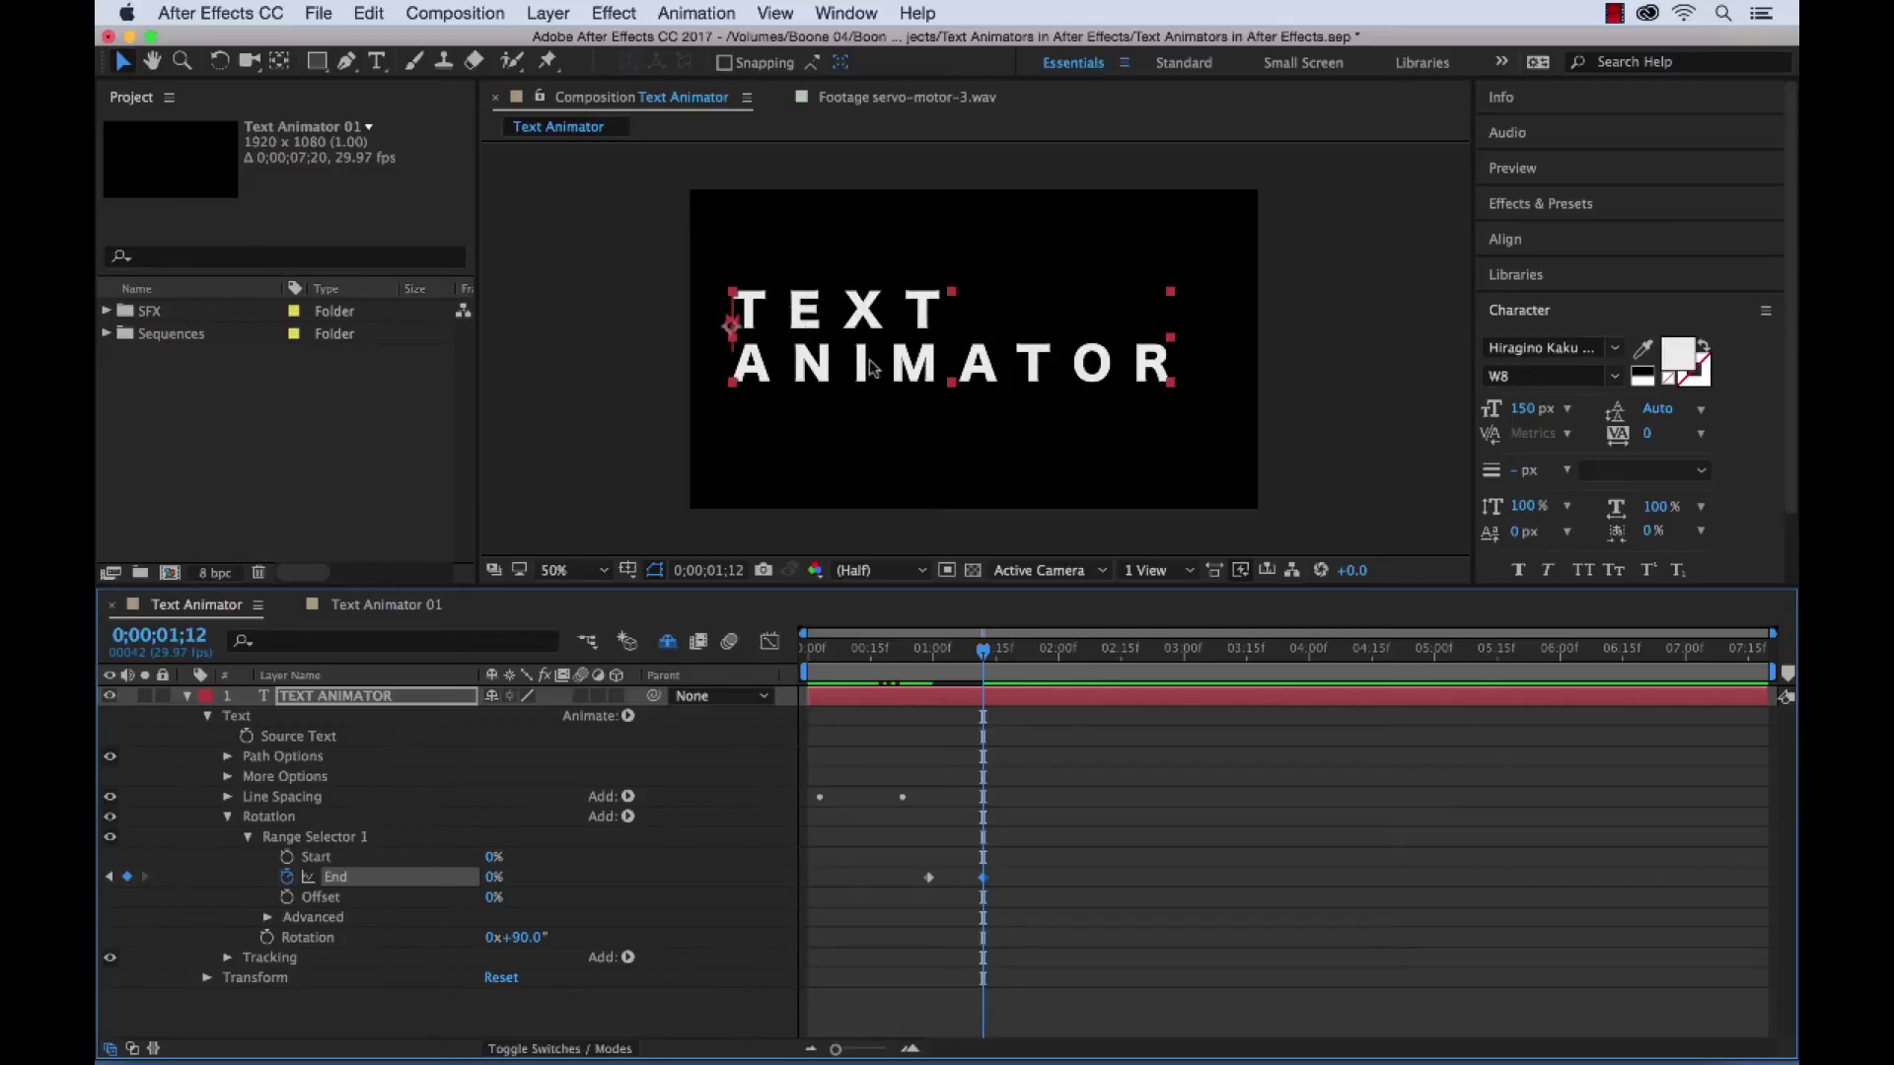
# Step: Scrub the rotation section of the Text Animator 01 example composition for reference and return to the Text Animator composition
pyautogui.click(409, 613)
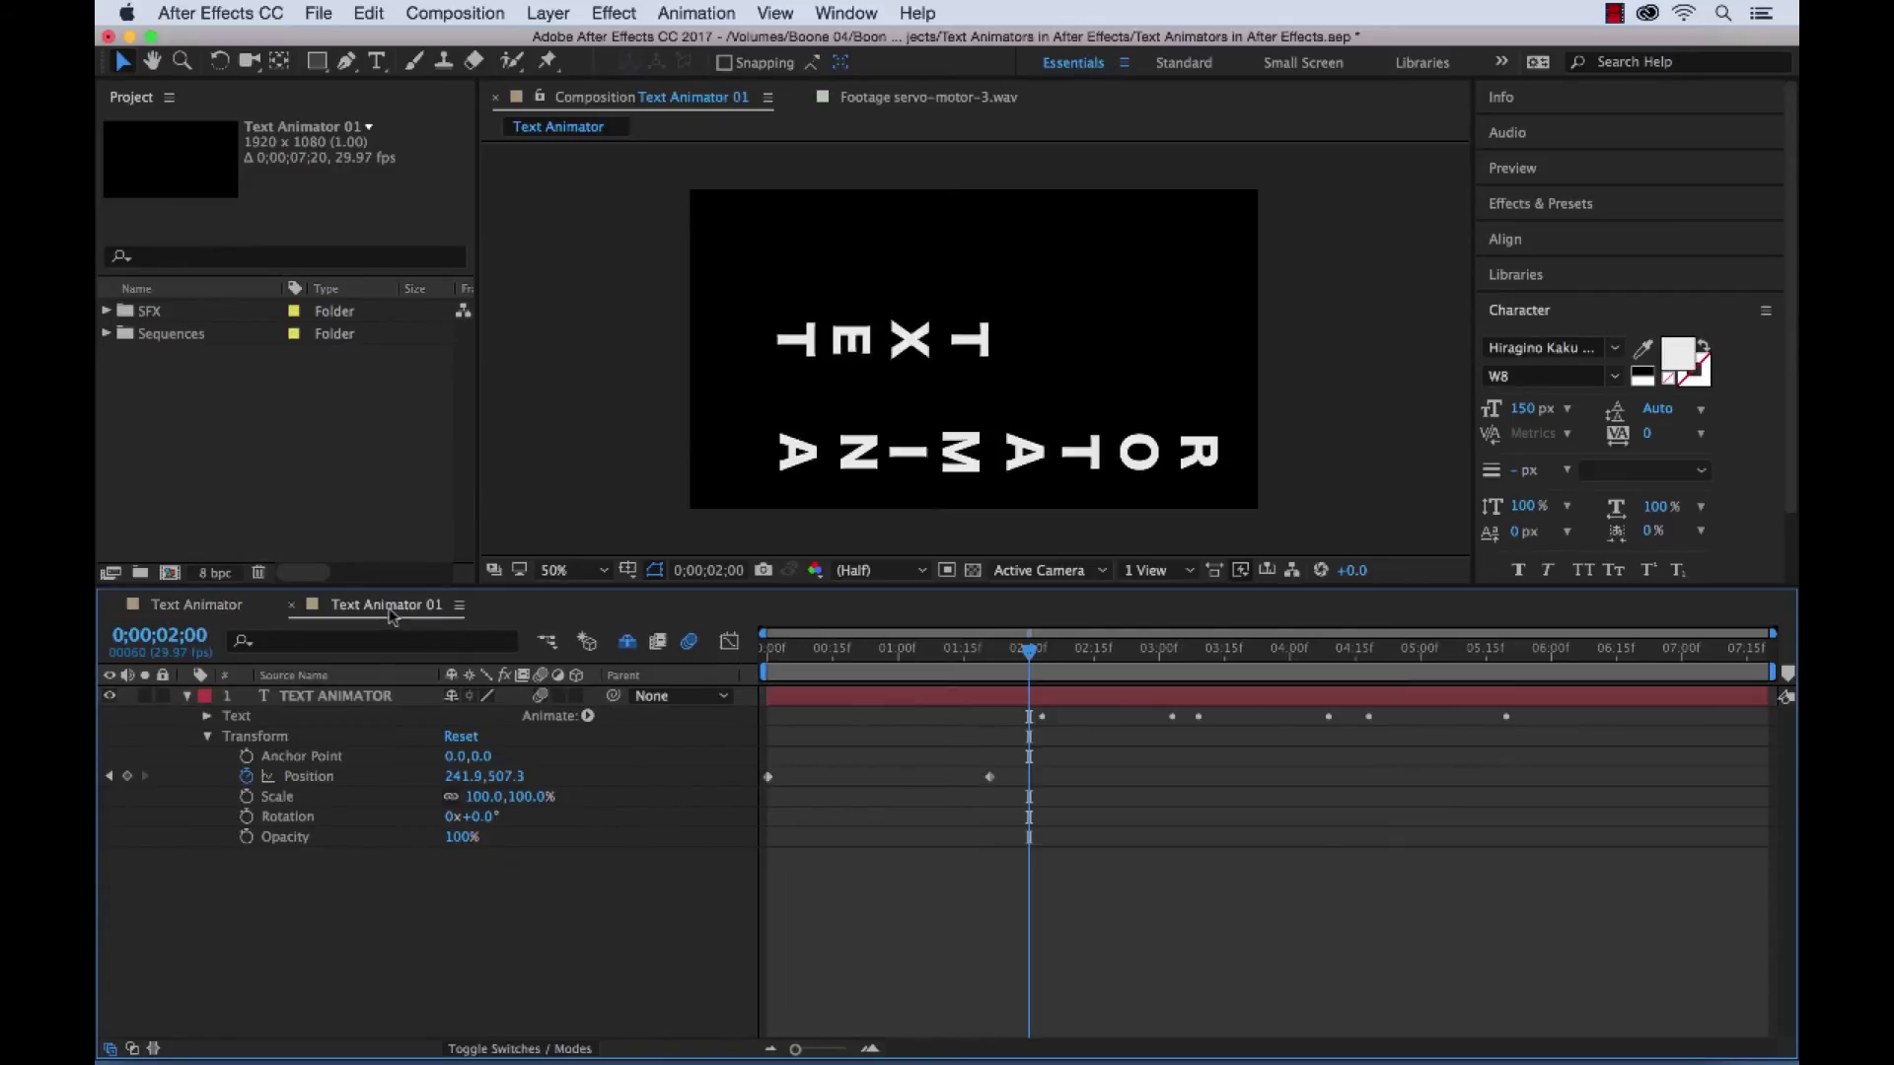
pyautogui.moveTo(1027, 659); pyautogui.dragTo(1105, 653)
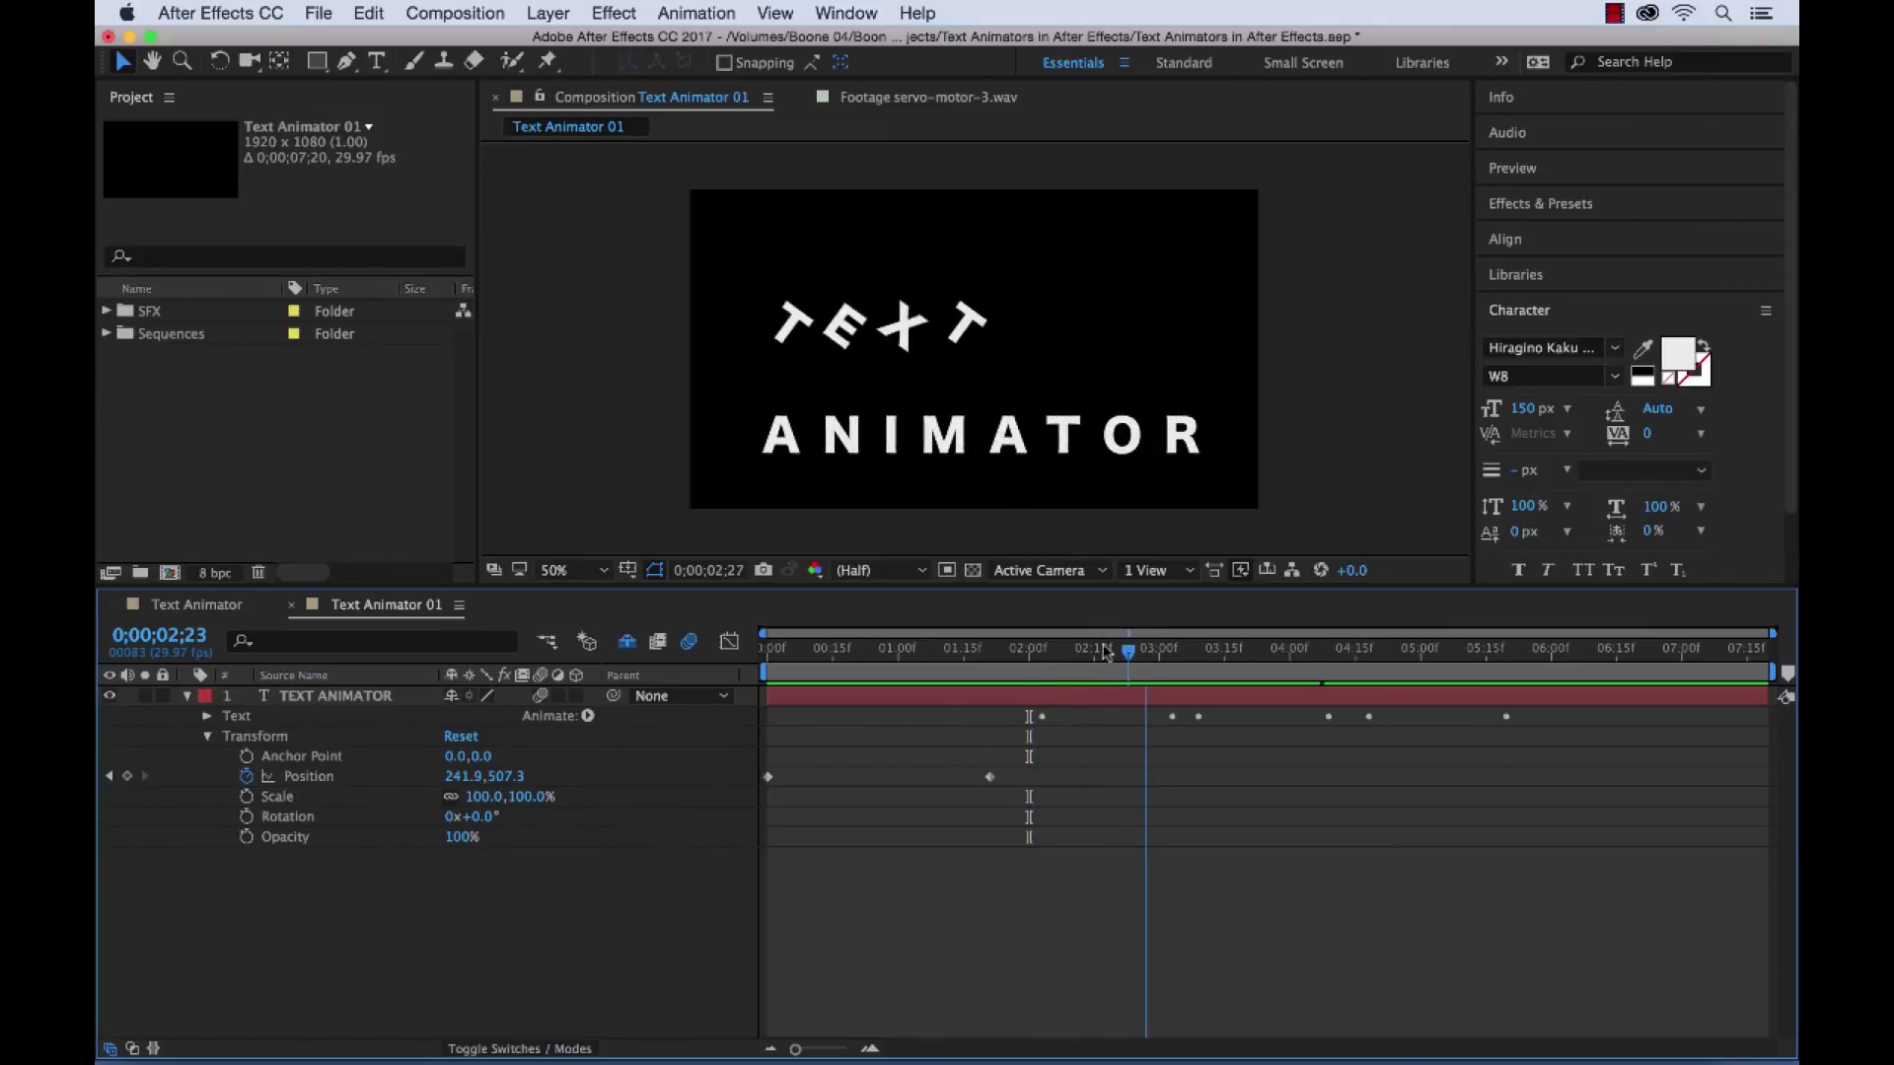
pyautogui.click(197, 603)
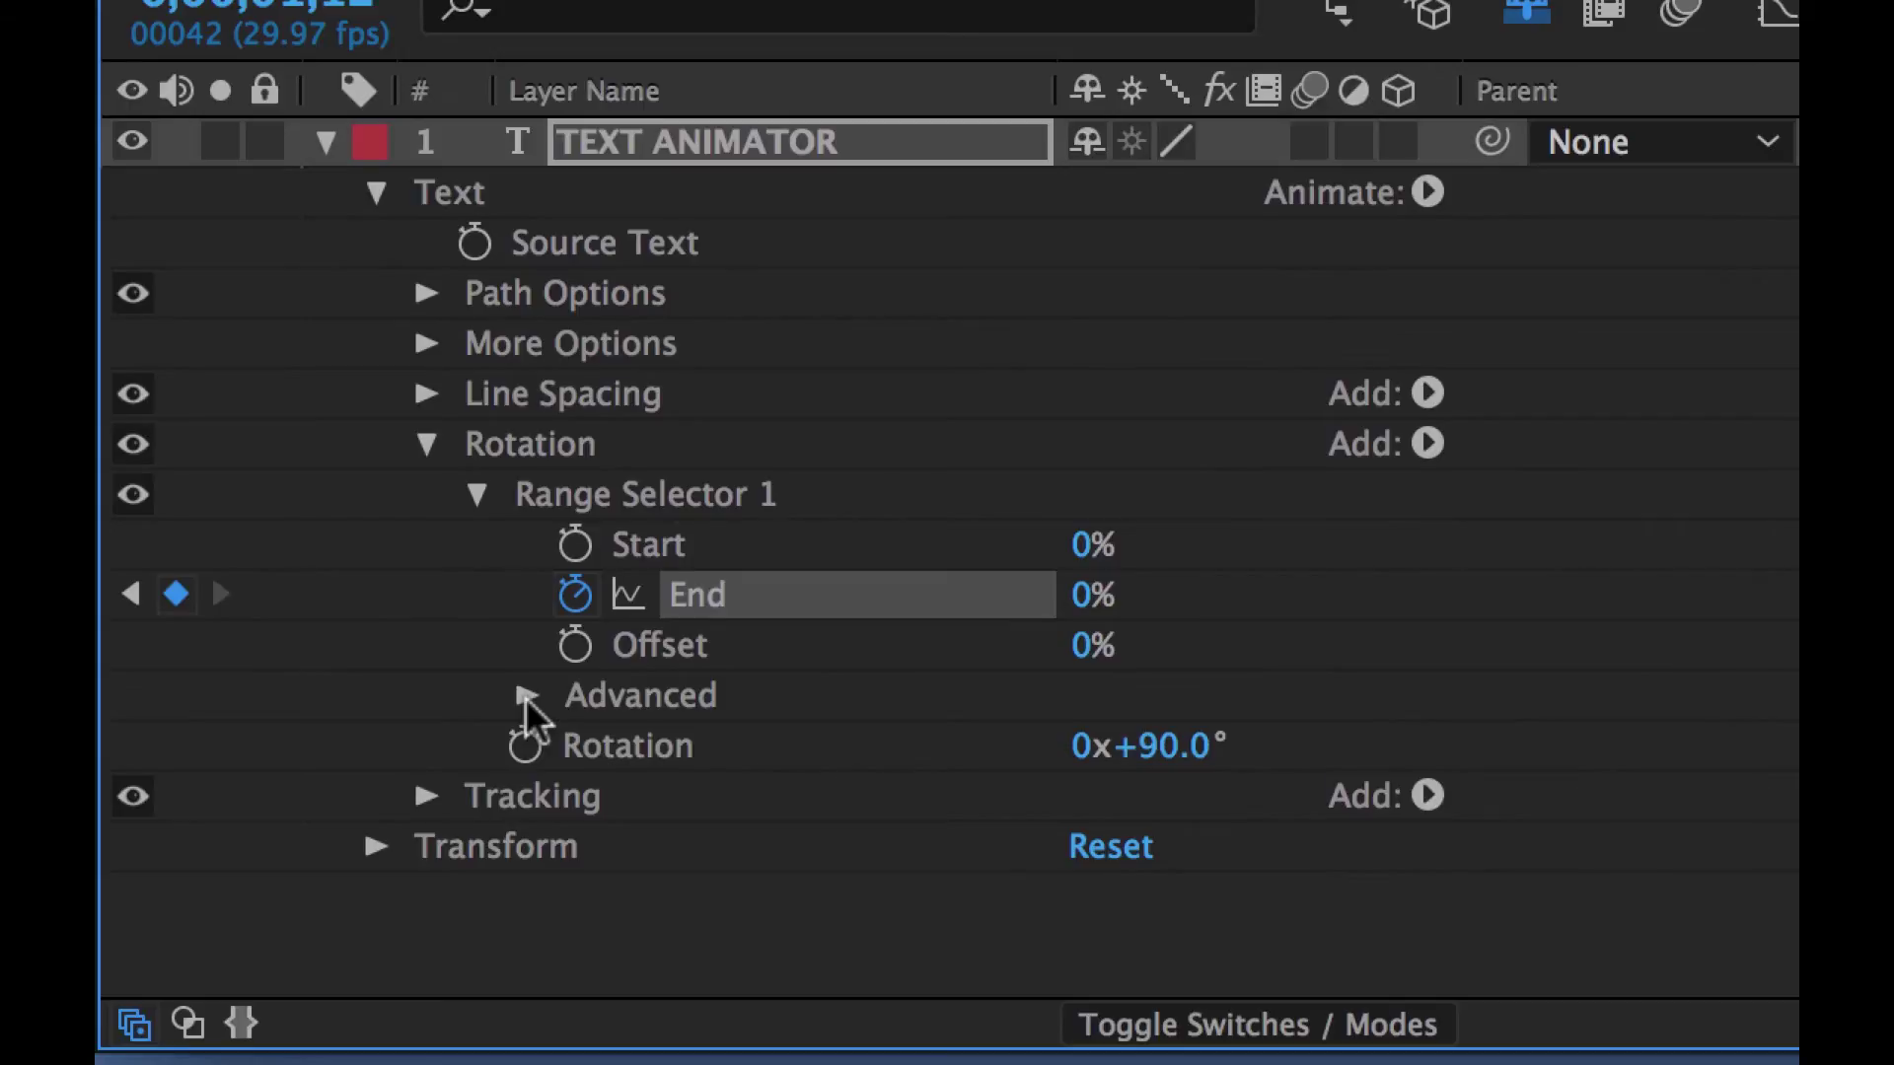
# Step: Base the Rotation range selector on Words in its Advanced options and scrub through the rotation to preview it
pyautogui.click(525, 697)
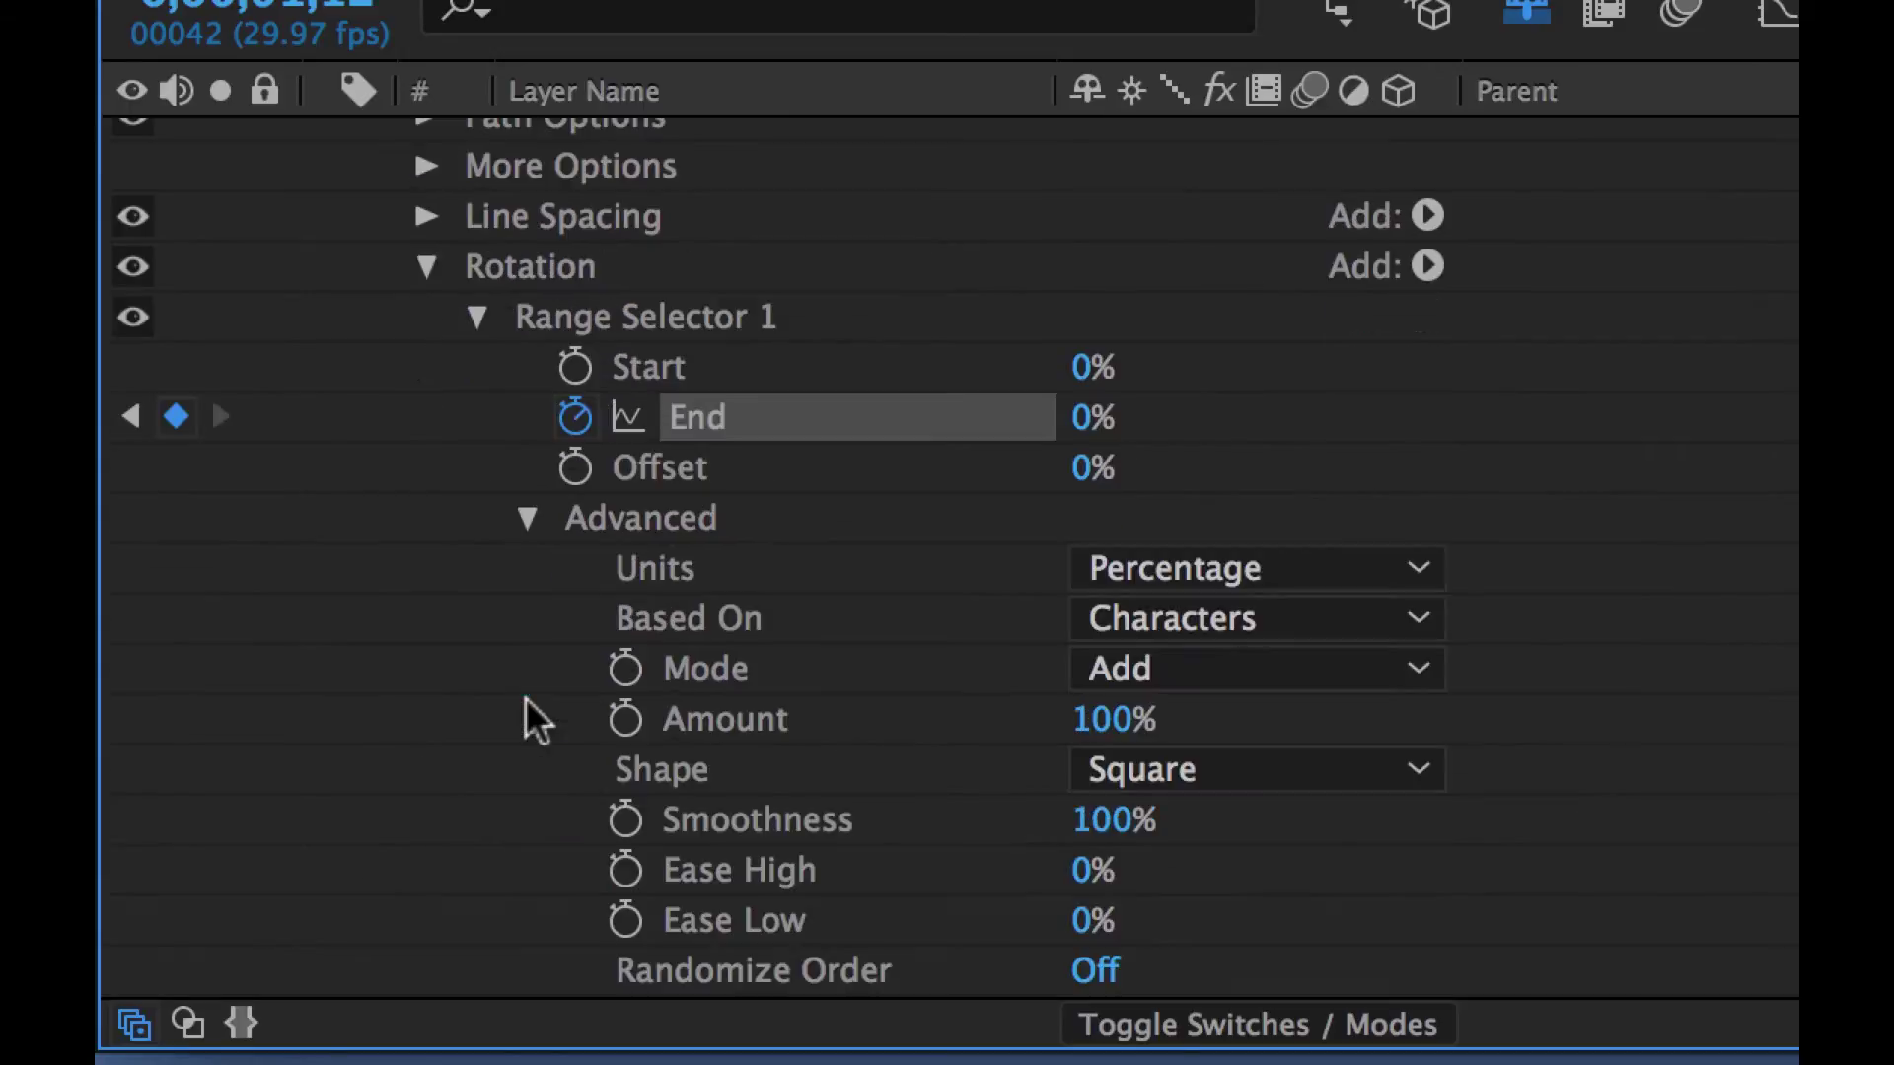
pyautogui.scroll(-3, 891, 653)
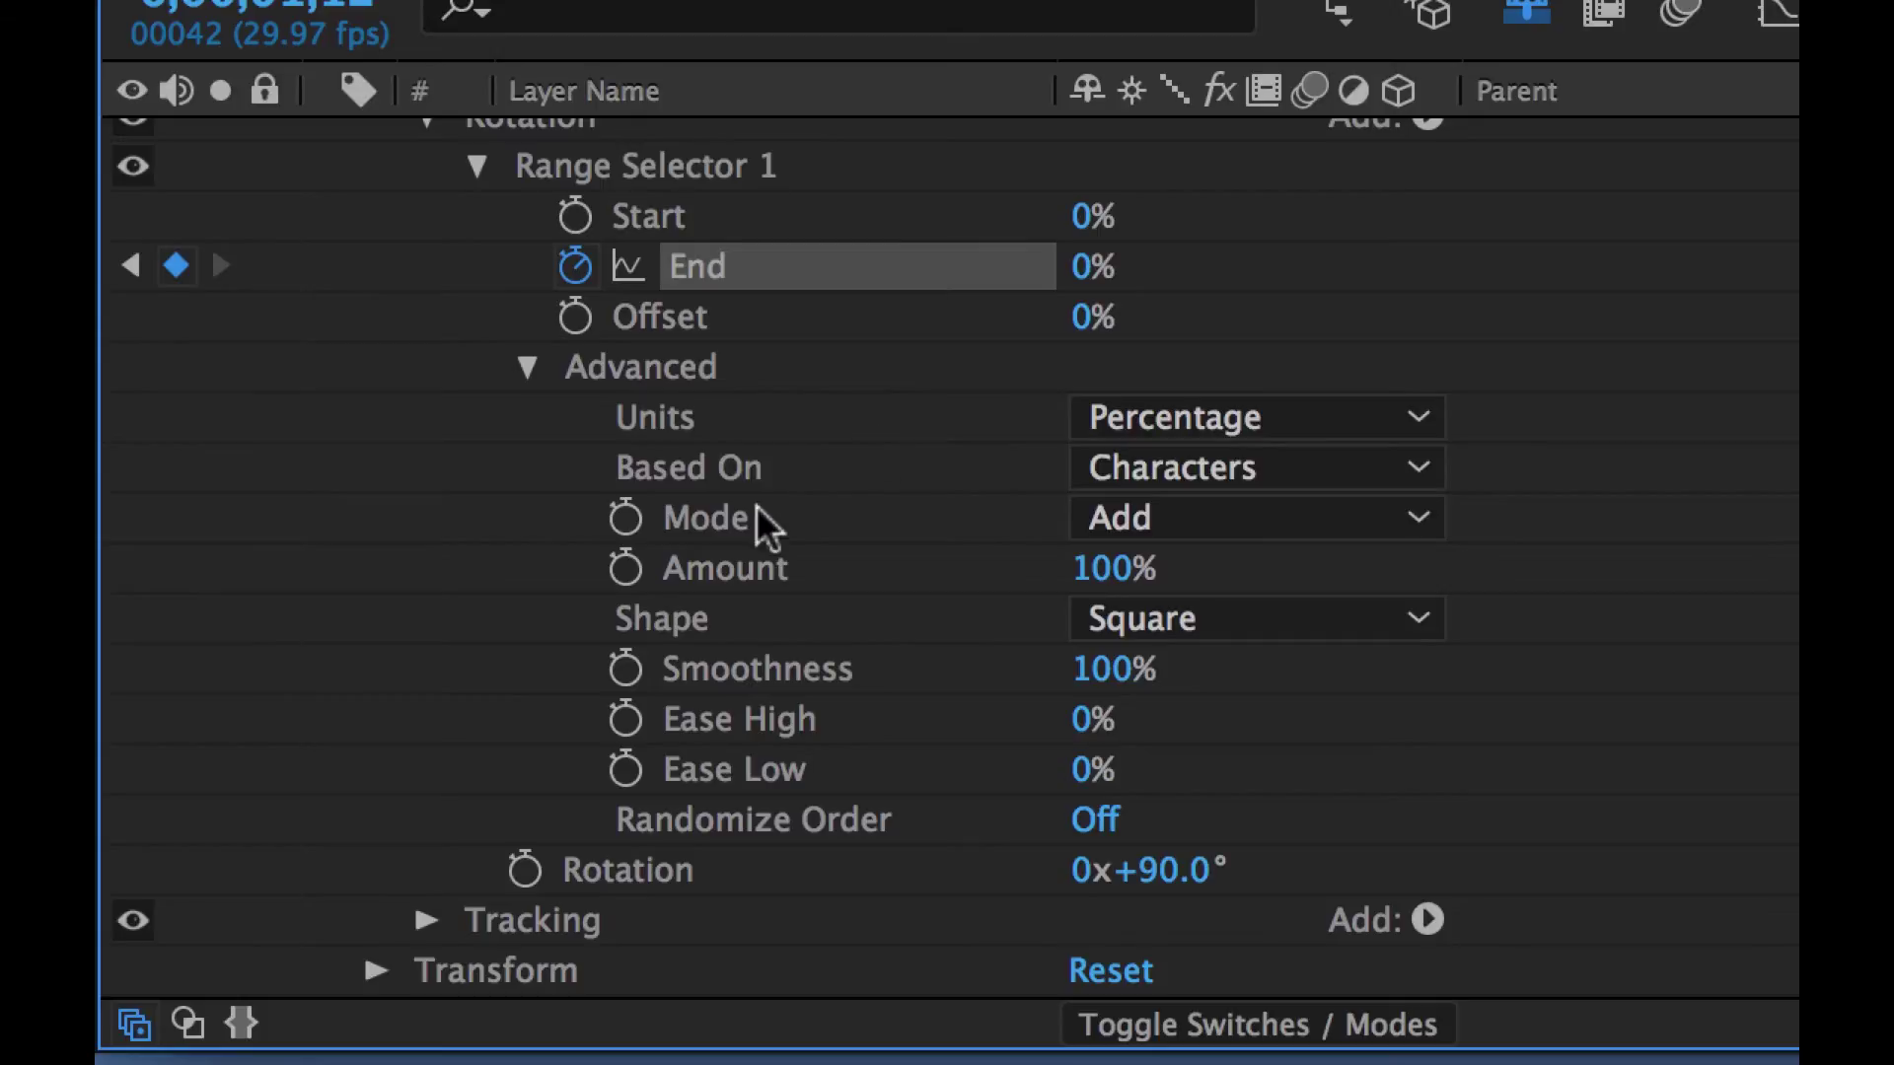
pyautogui.click(1312, 466)
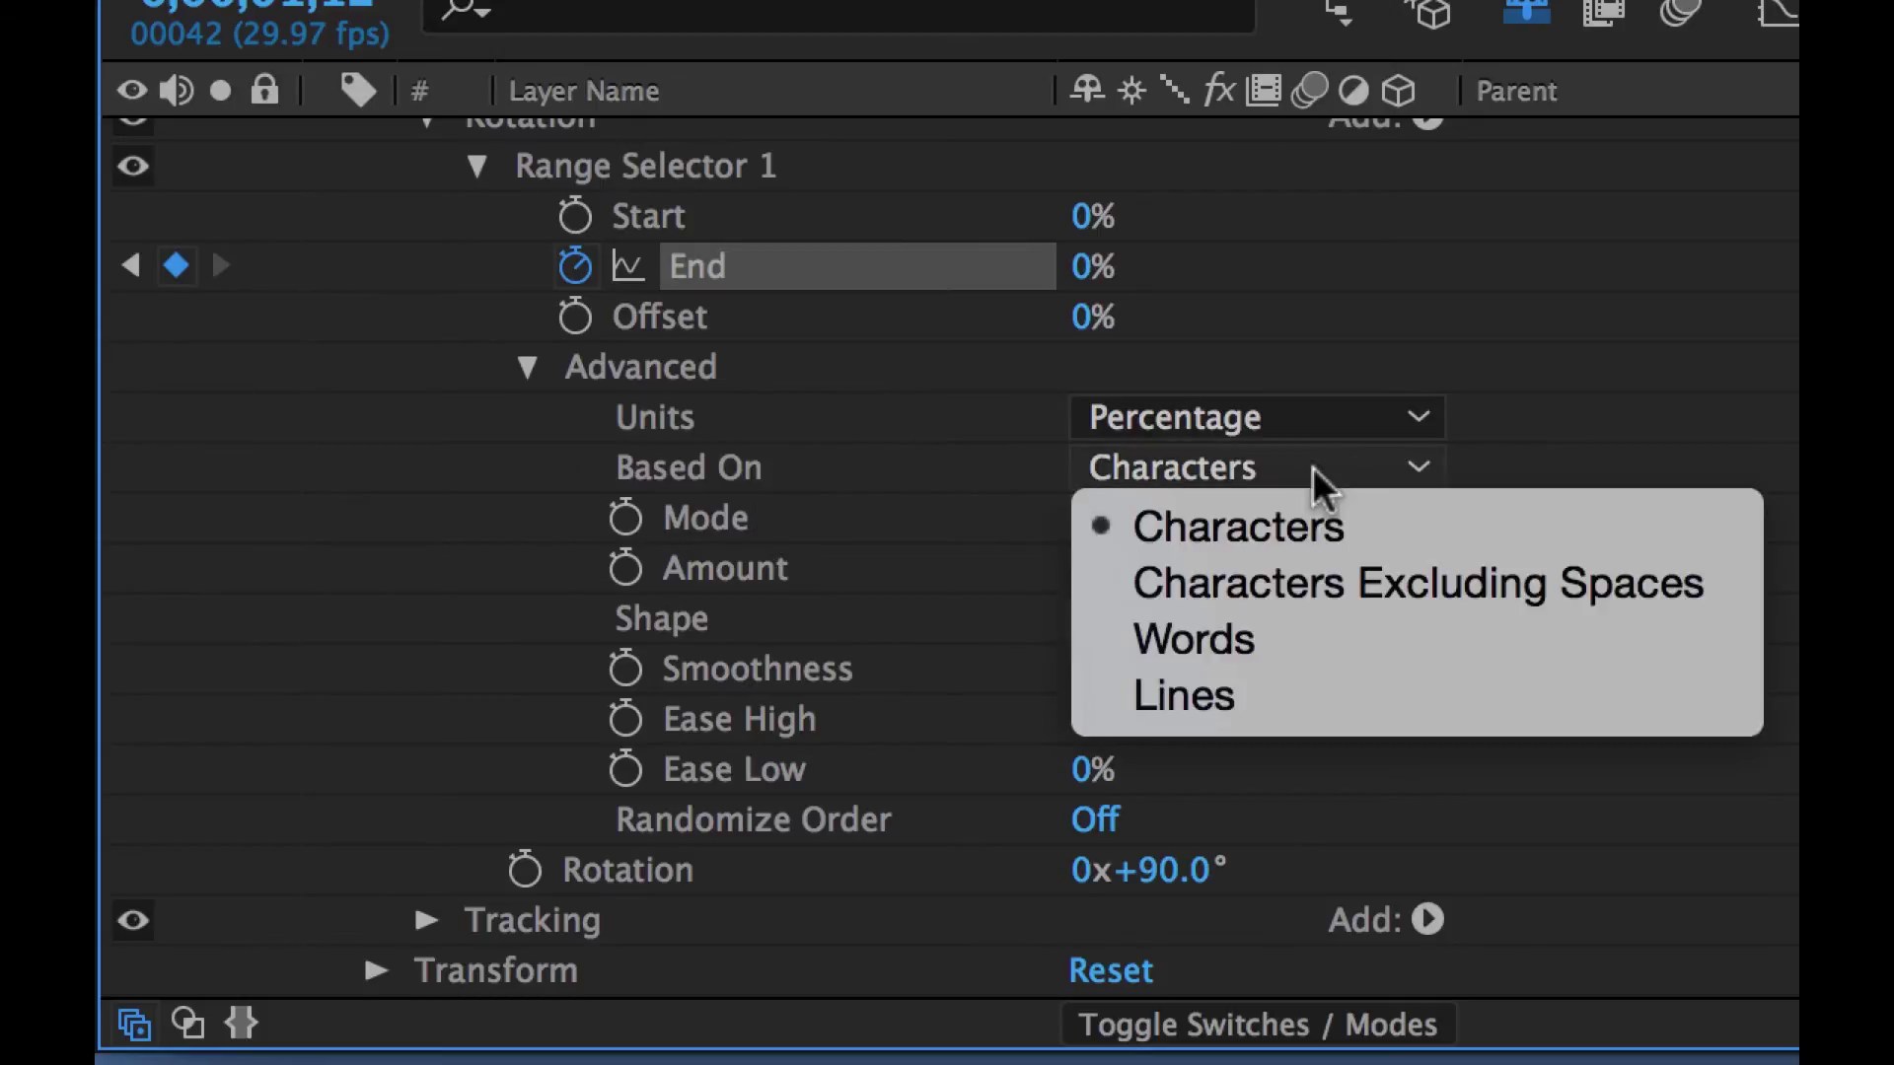
pyautogui.click(1259, 631)
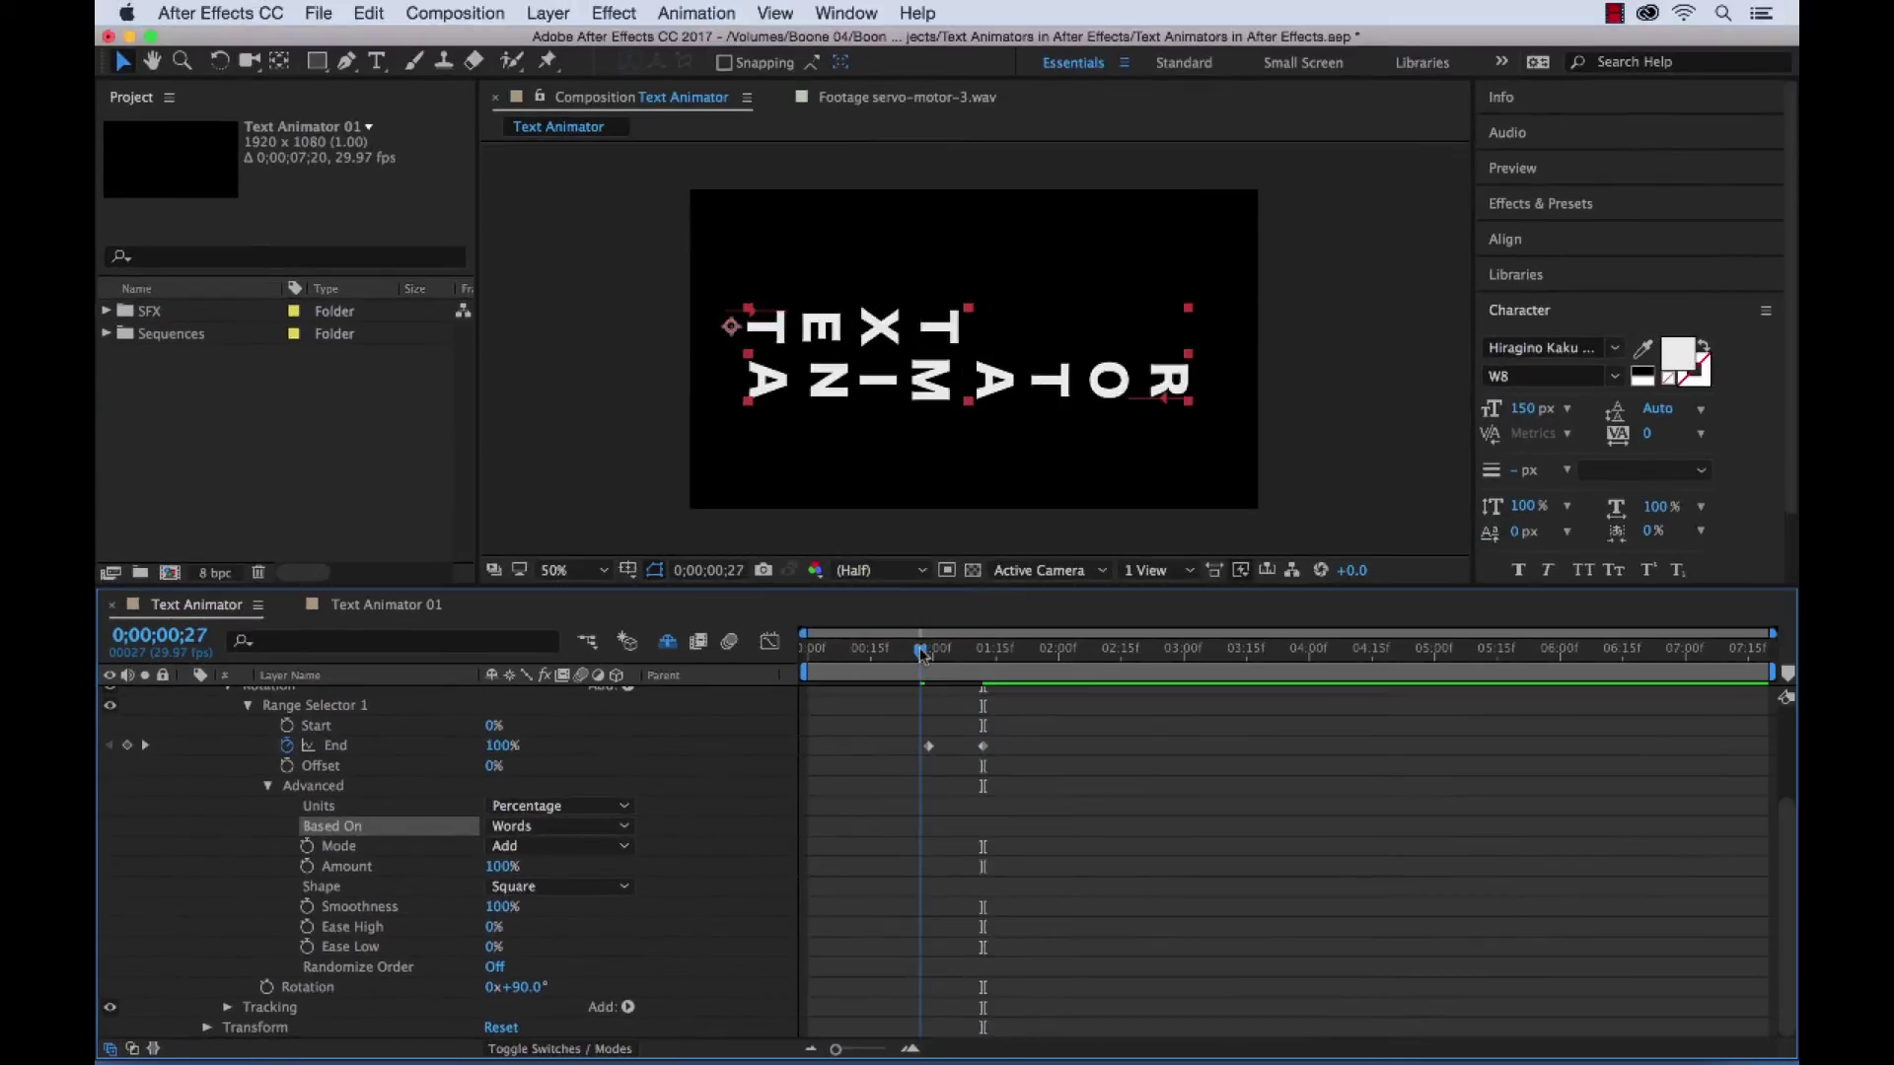
pyautogui.moveTo(1279, 511); pyautogui.dragTo(1228, 511)
pyautogui.moveTo(946, 648); pyautogui.dragTo(1004, 648)
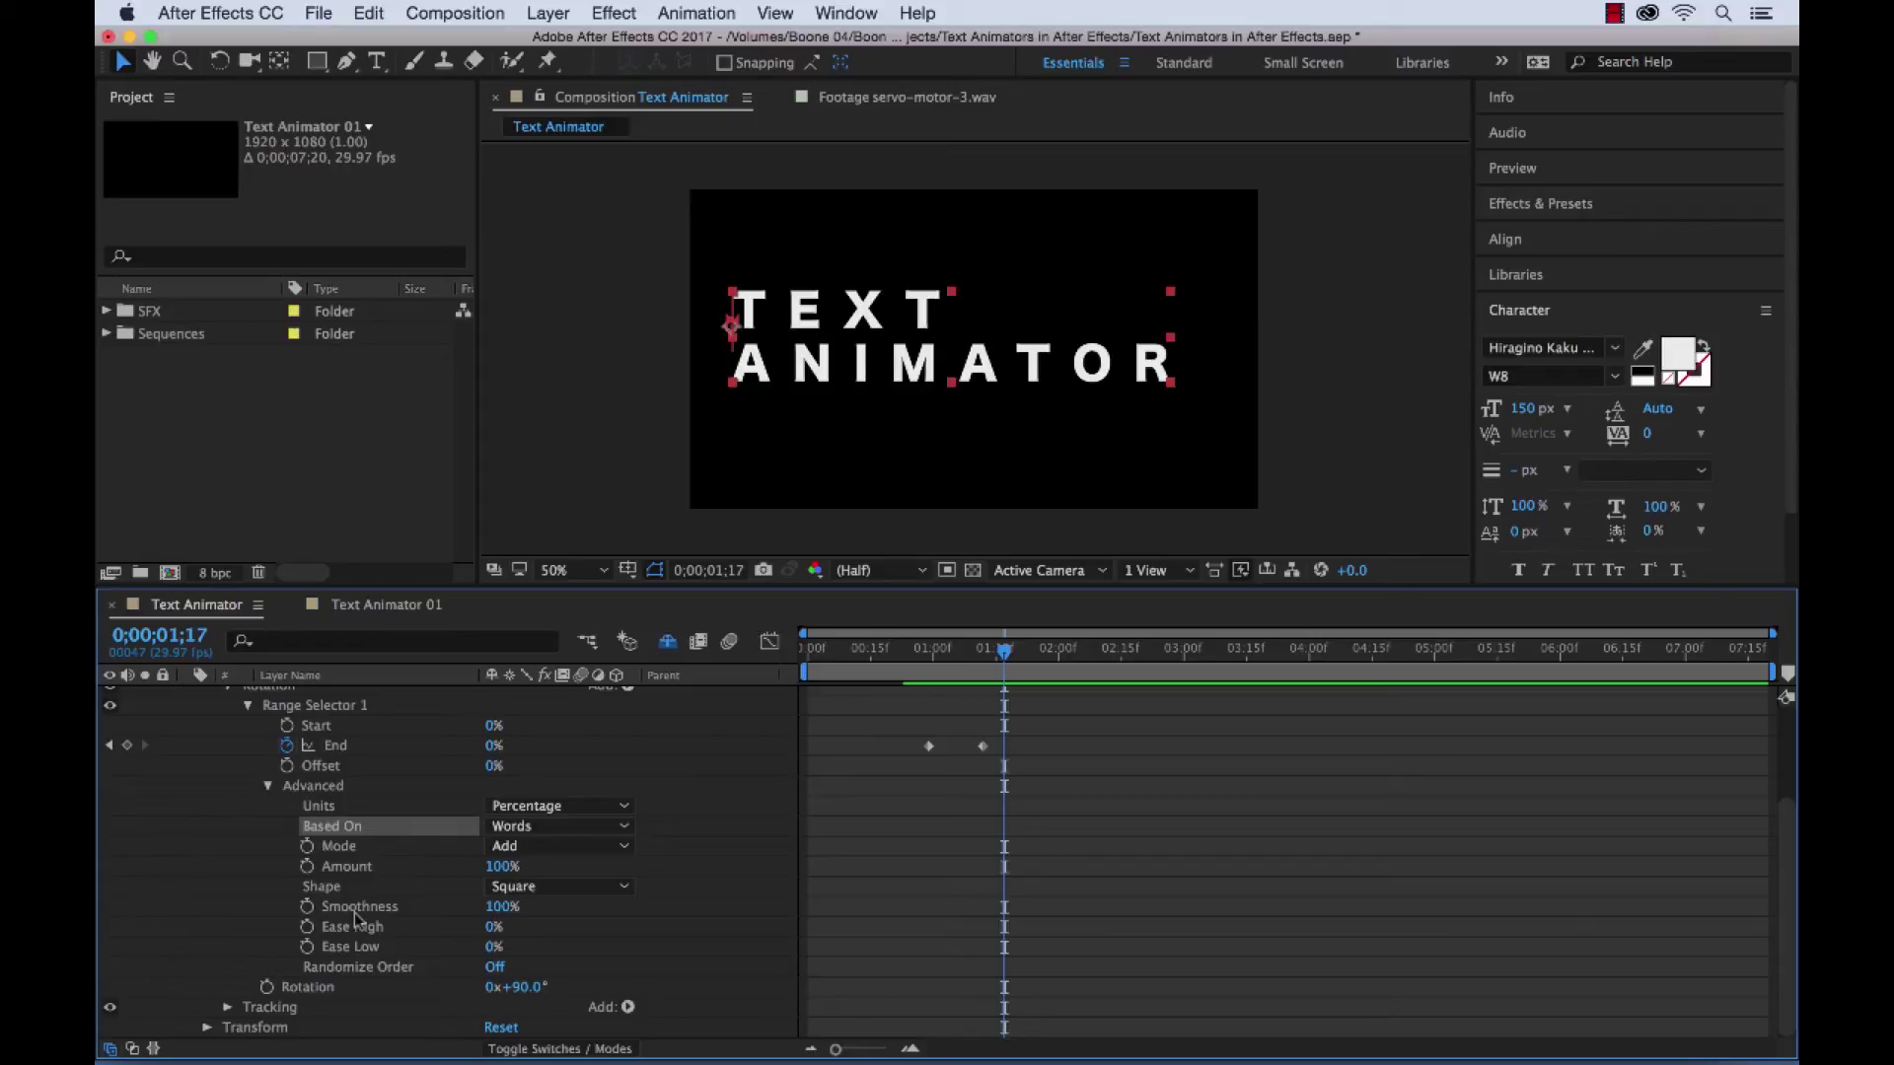
# Step: Collapse the Advanced options and move the second Rotation End keyframe to 0;00;01;17
pyautogui.click(267, 788)
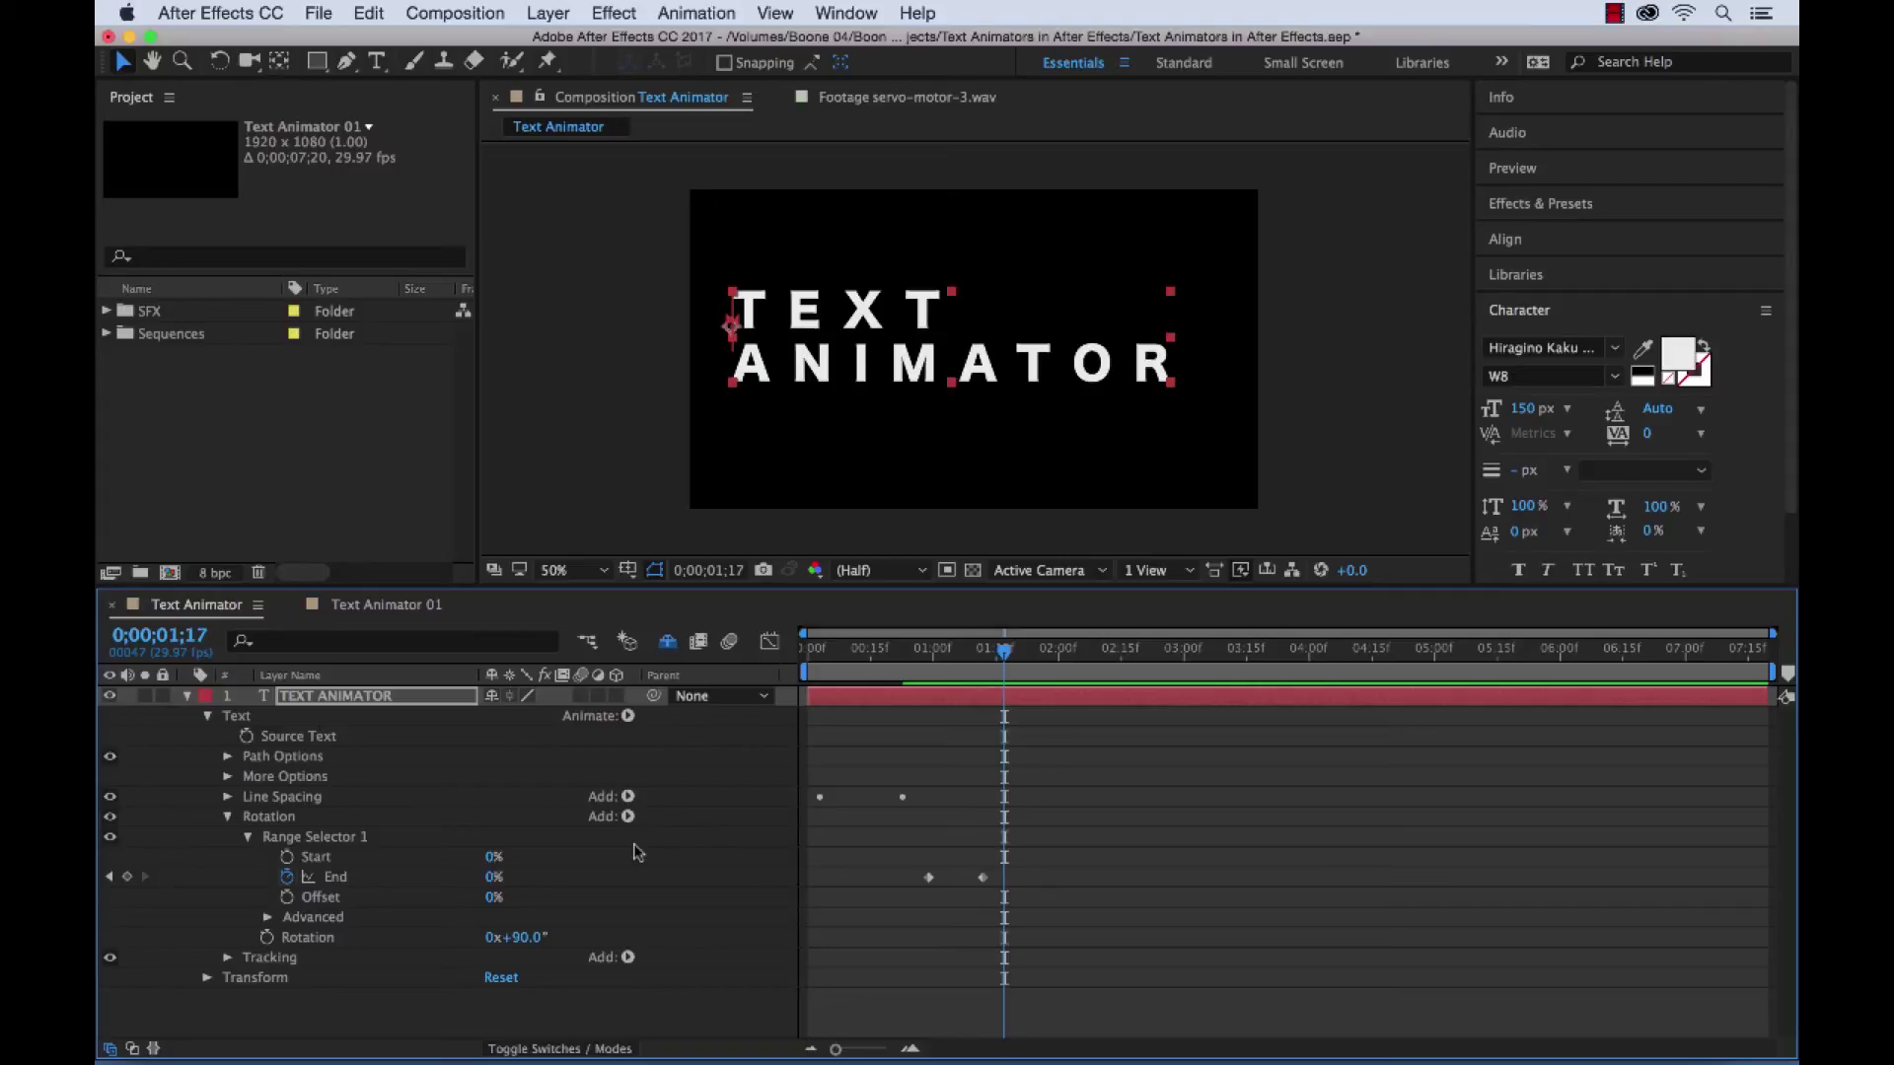
pyautogui.rightClick(981, 876)
pyautogui.press('Escape')
pyautogui.moveTo(982, 878); pyautogui.dragTo(1004, 878)
# Step: Collapse the Rotation animator and keyframe the End value of the Tracking range selector at 100% at 0;00;01;24
pyautogui.moveTo(1011, 663); pyautogui.dragTo(1035, 663)
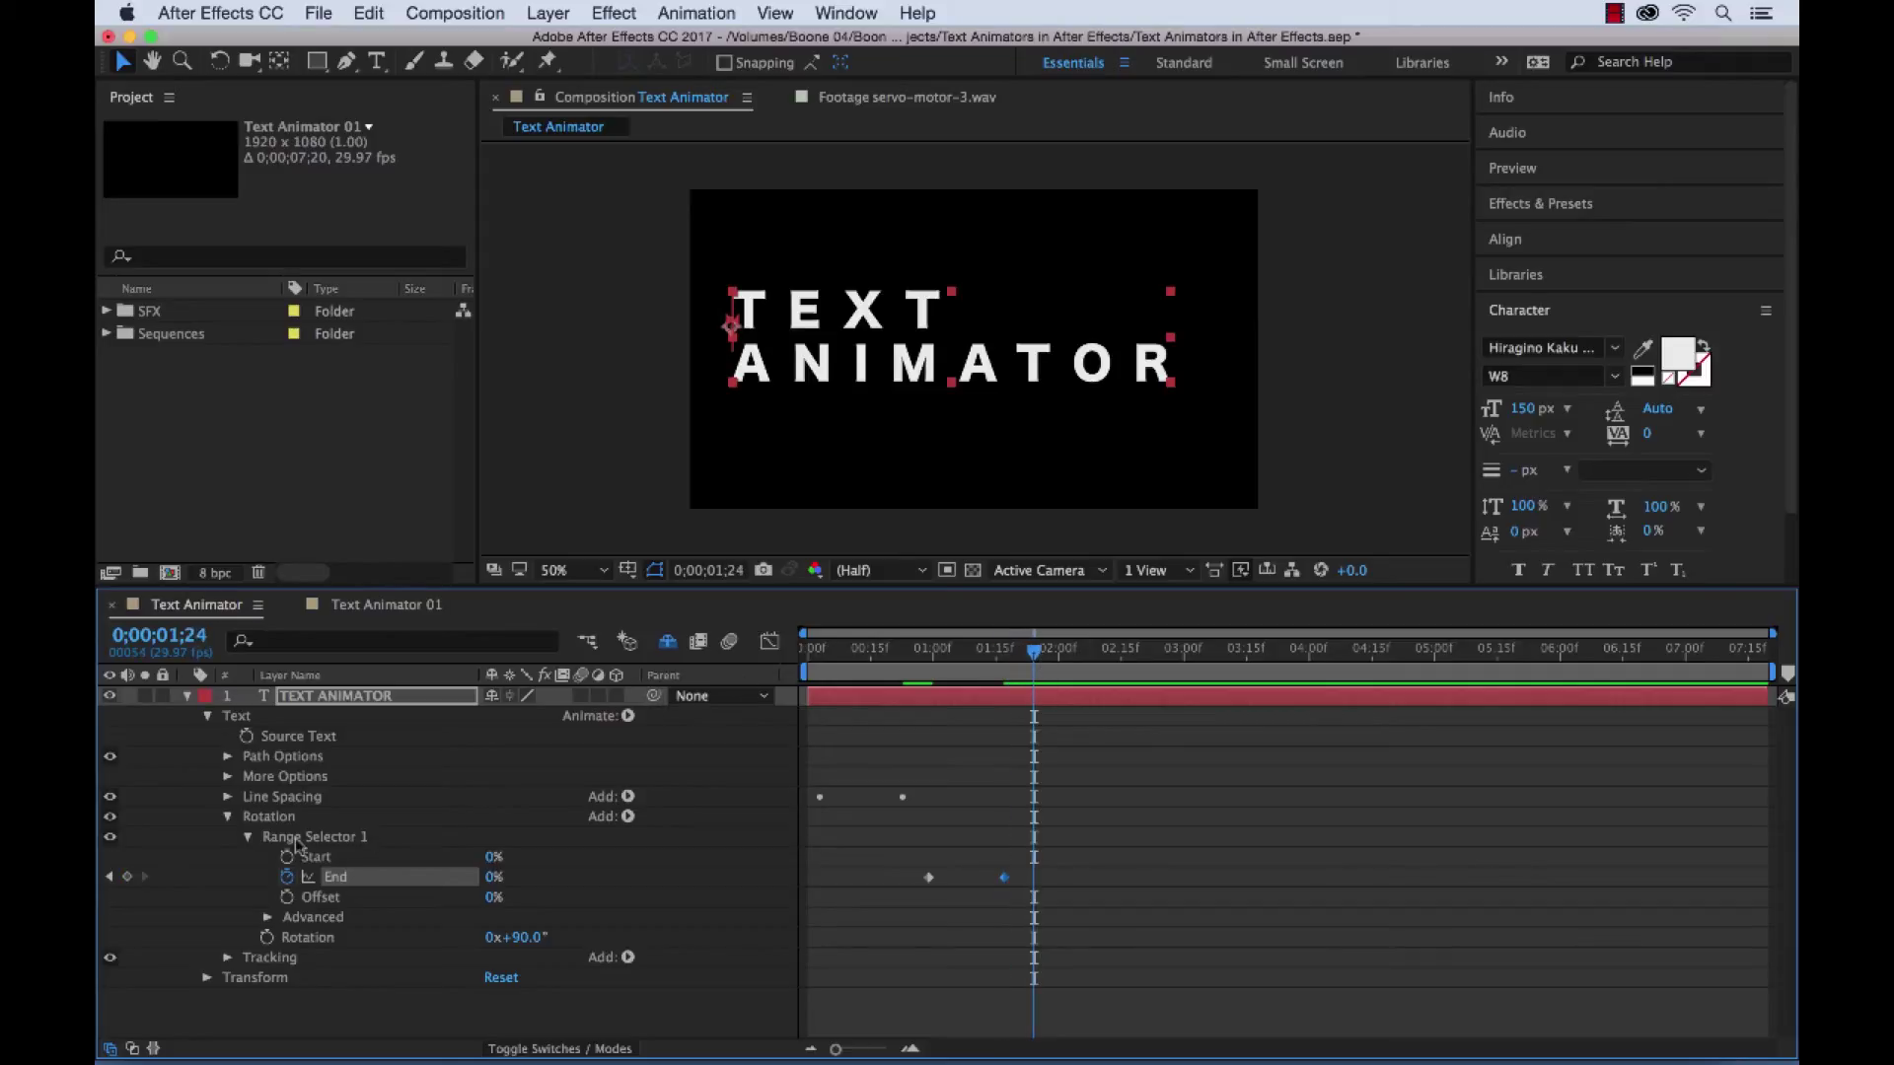
pyautogui.click(249, 836)
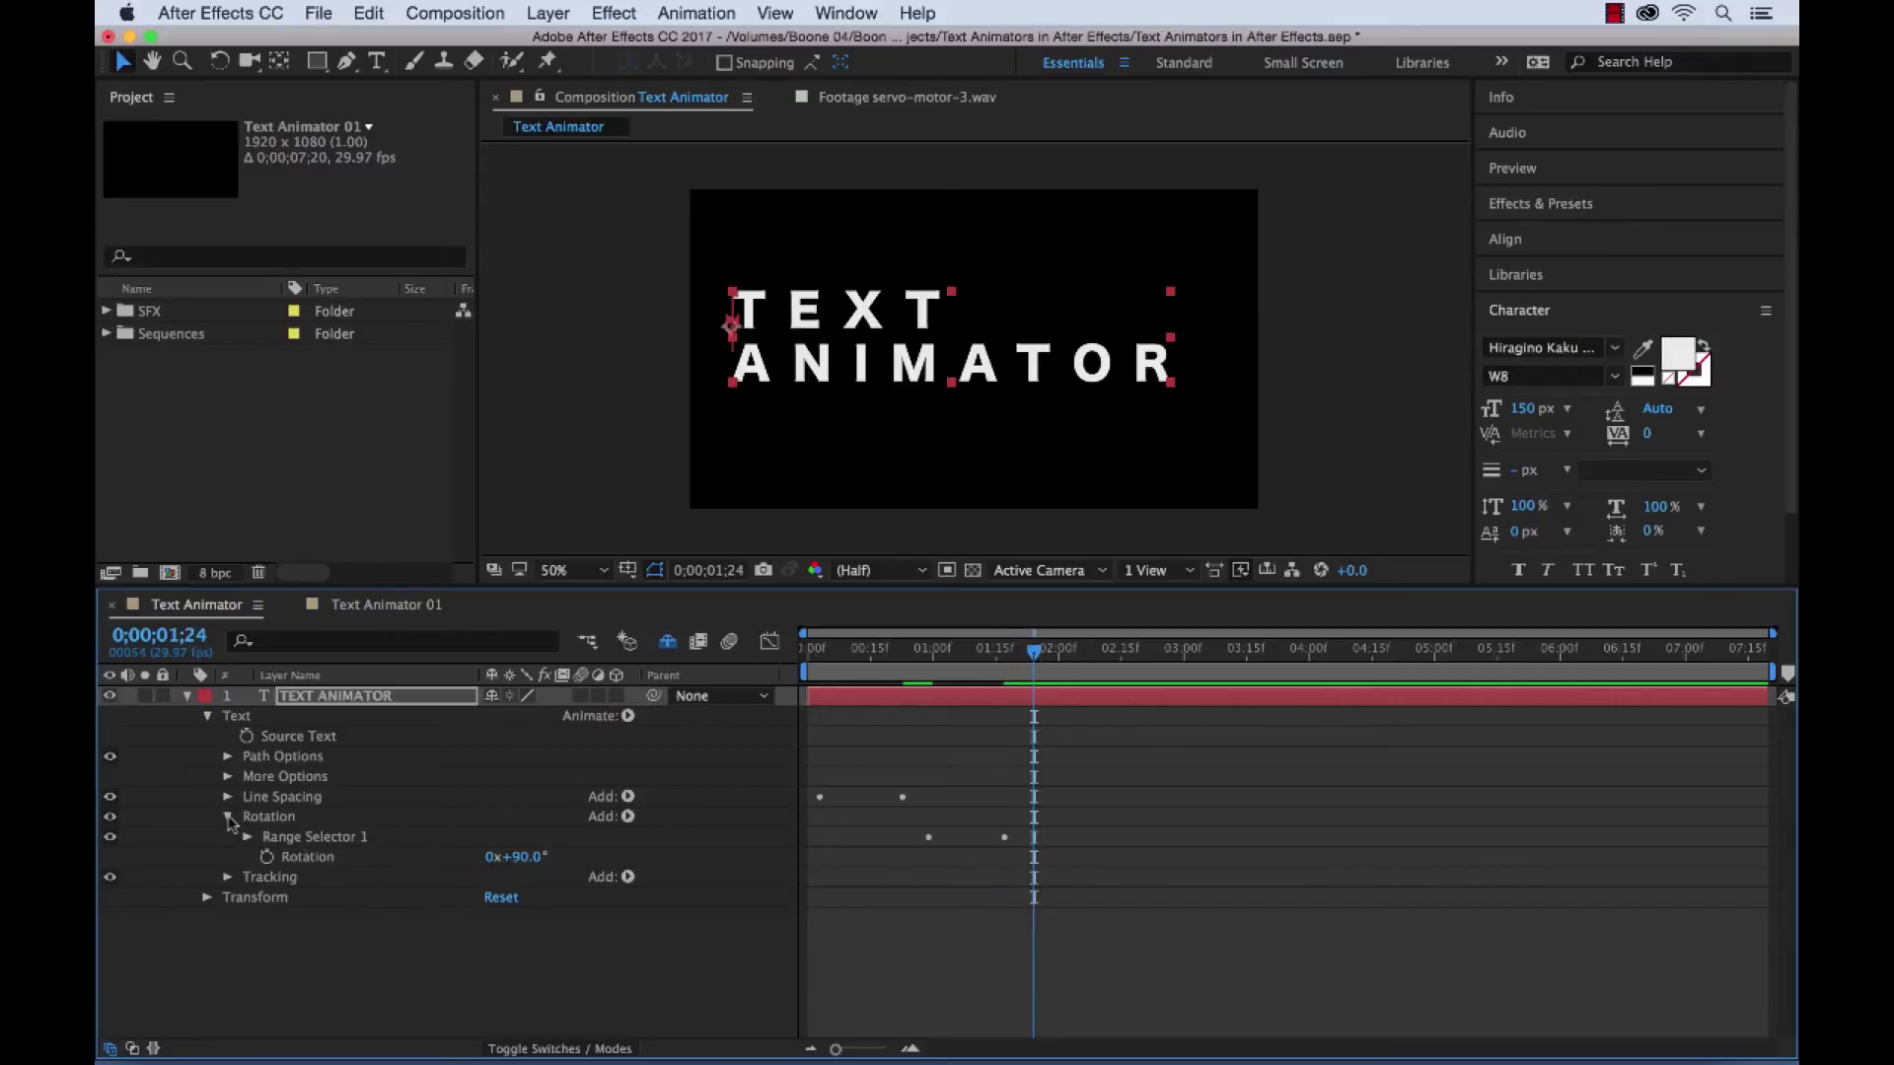
pyautogui.click(228, 817)
pyautogui.click(228, 838)
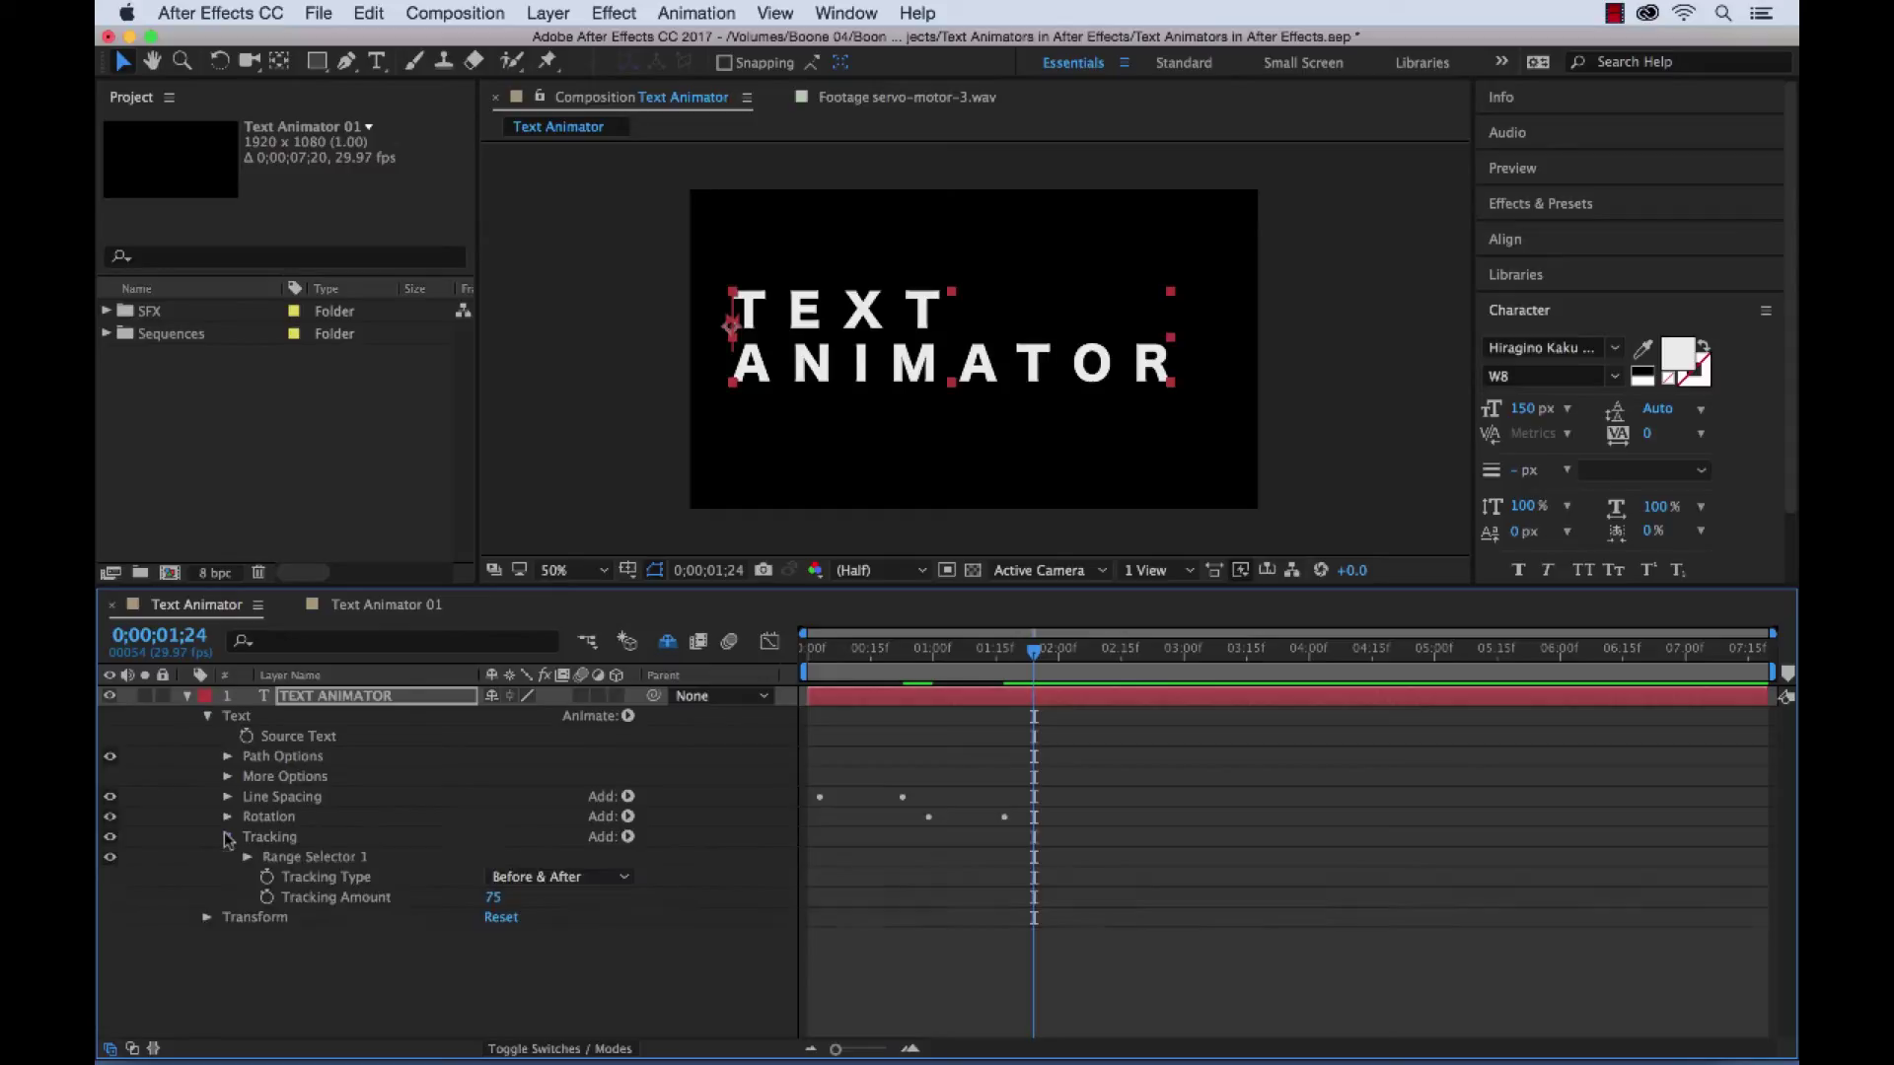
pyautogui.click(249, 857)
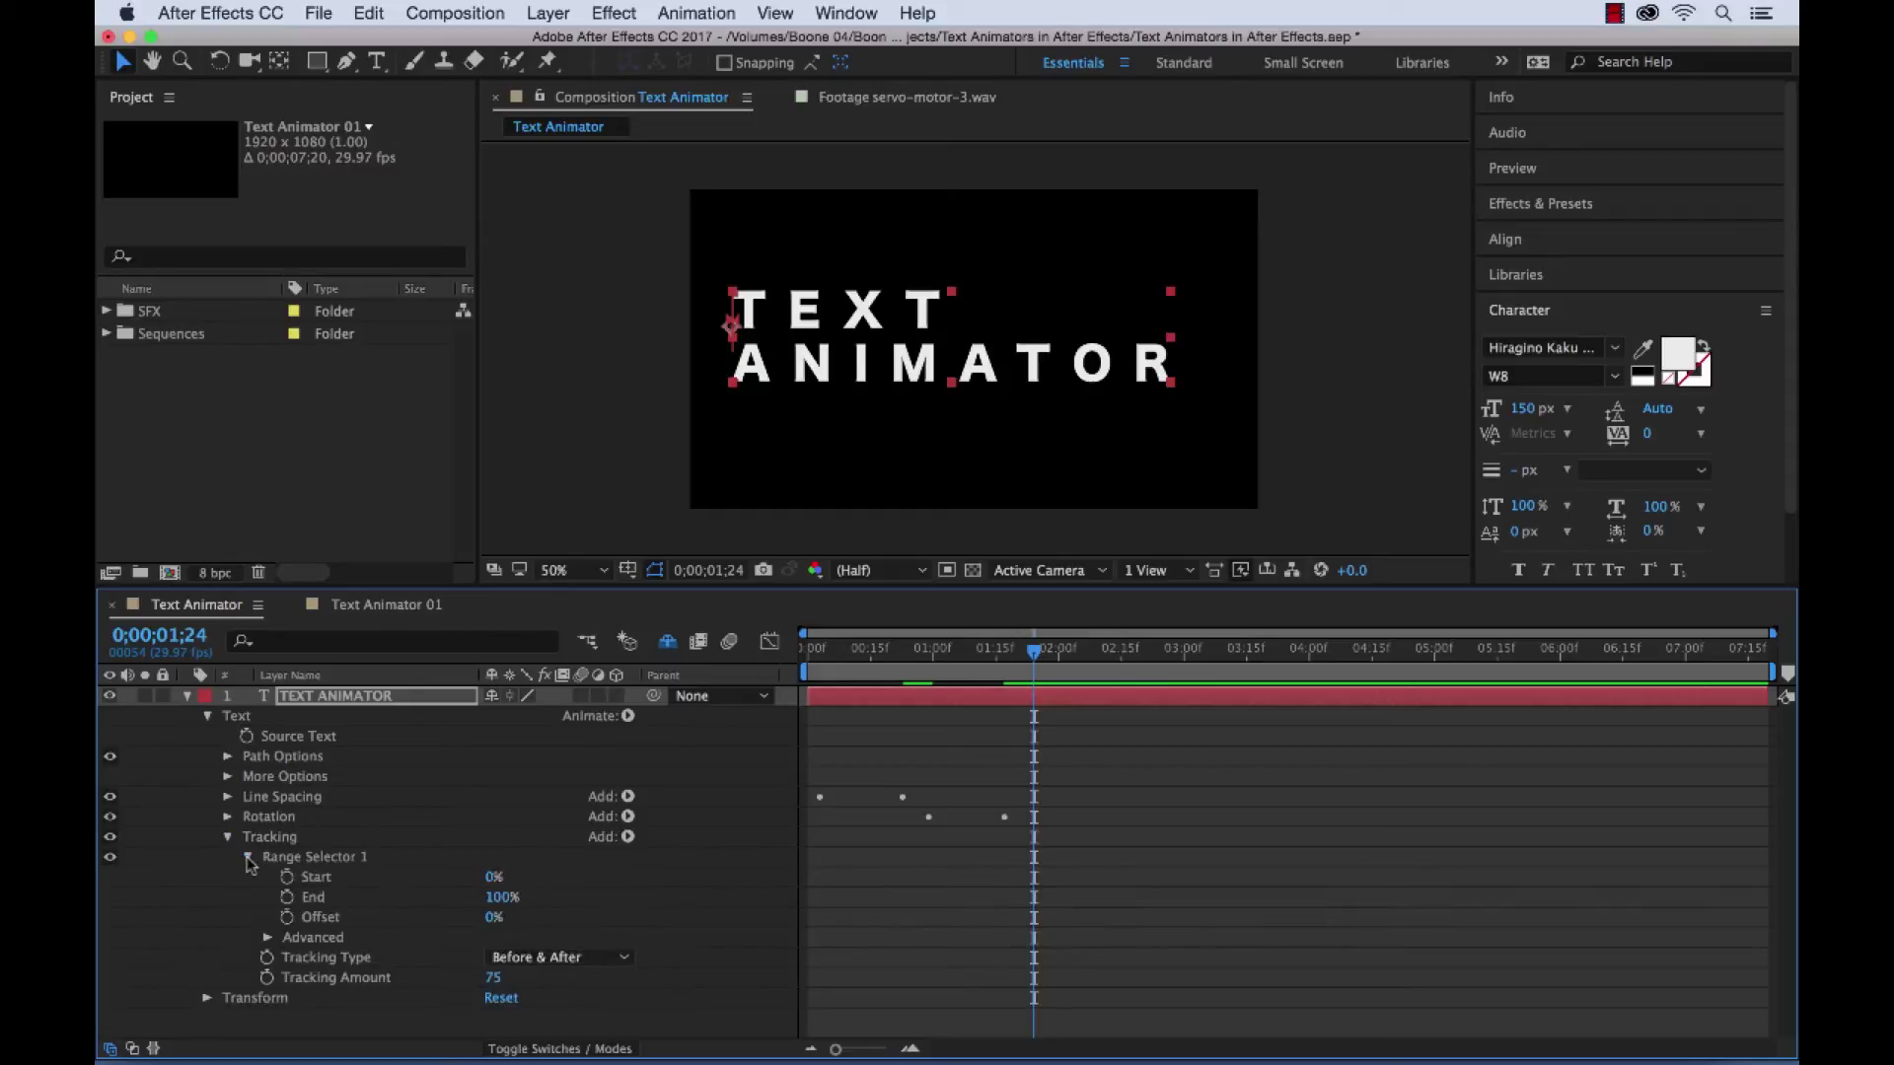
pyautogui.click(287, 897)
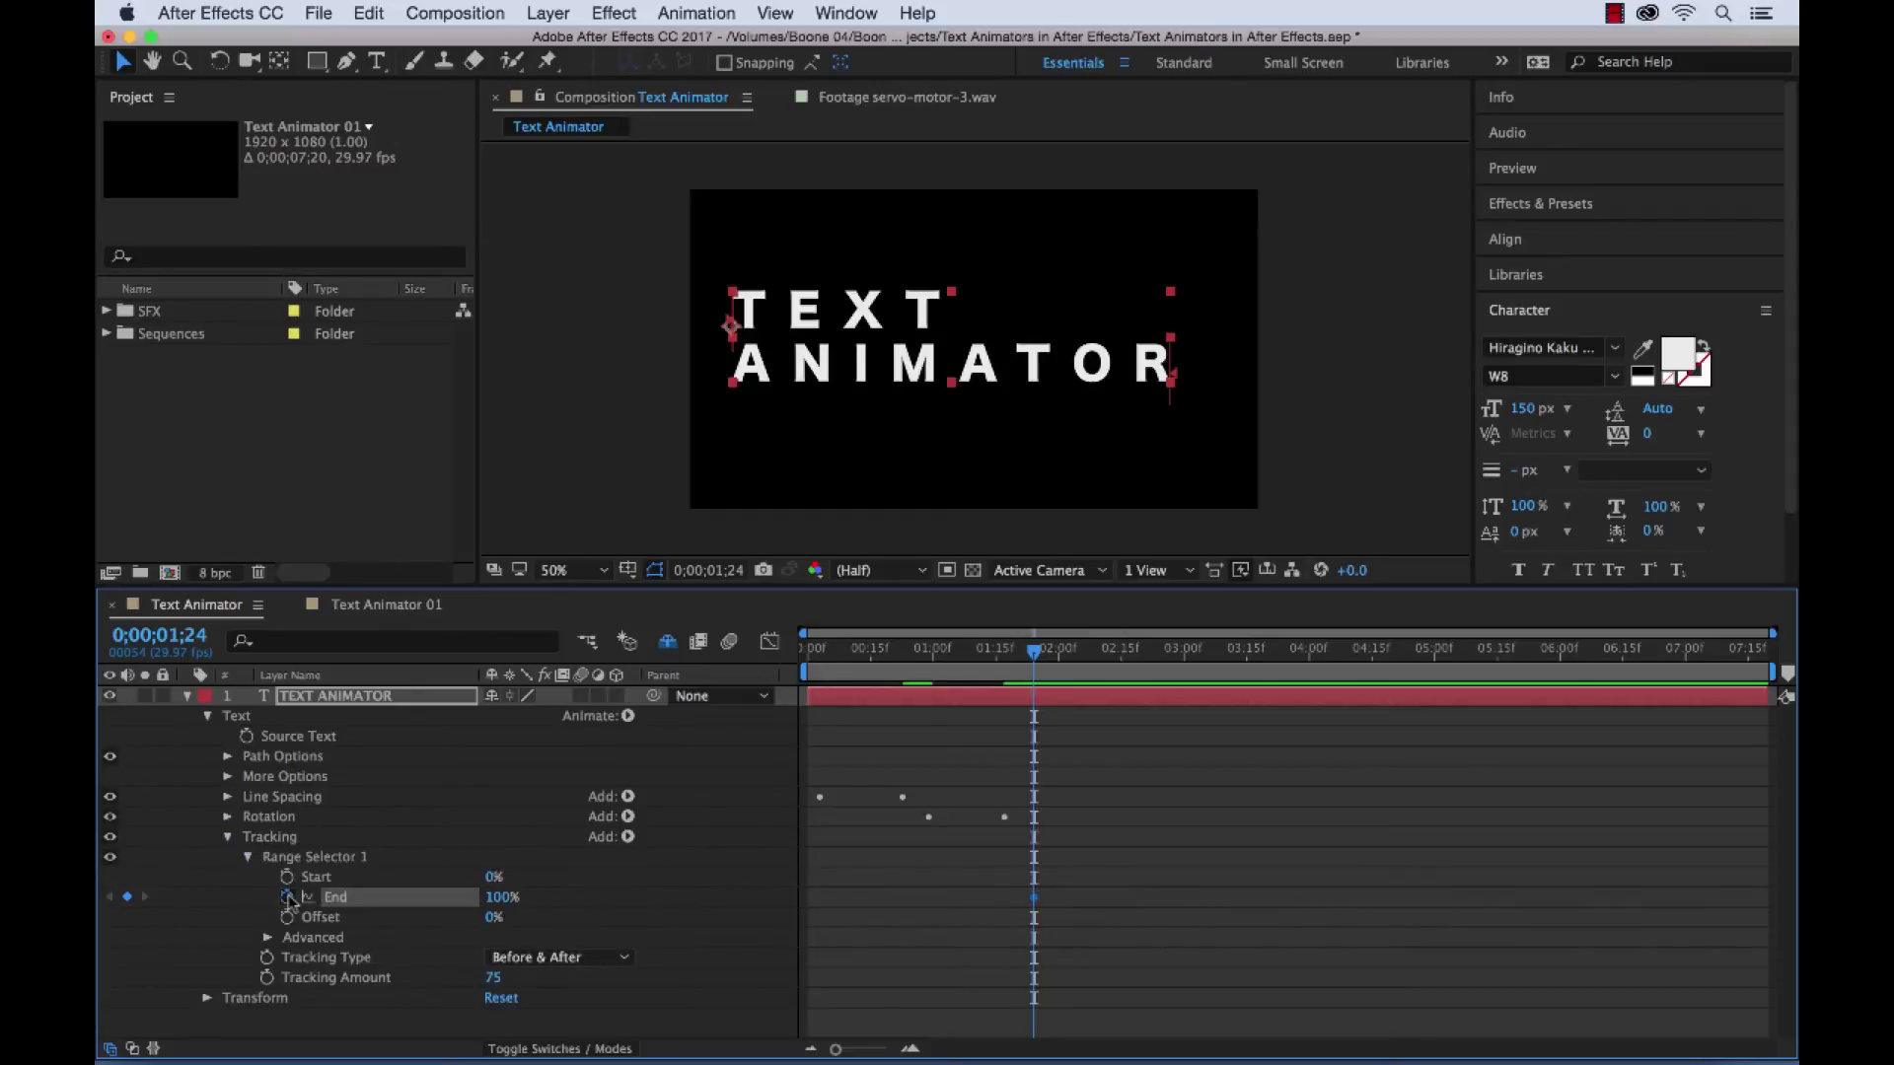
# Step: Add a second End keyframe of 0% at 0;00;02;09 to the Tracking range selector and collapse the animator
pyautogui.moveTo(1063, 653); pyautogui.dragTo(1095, 653)
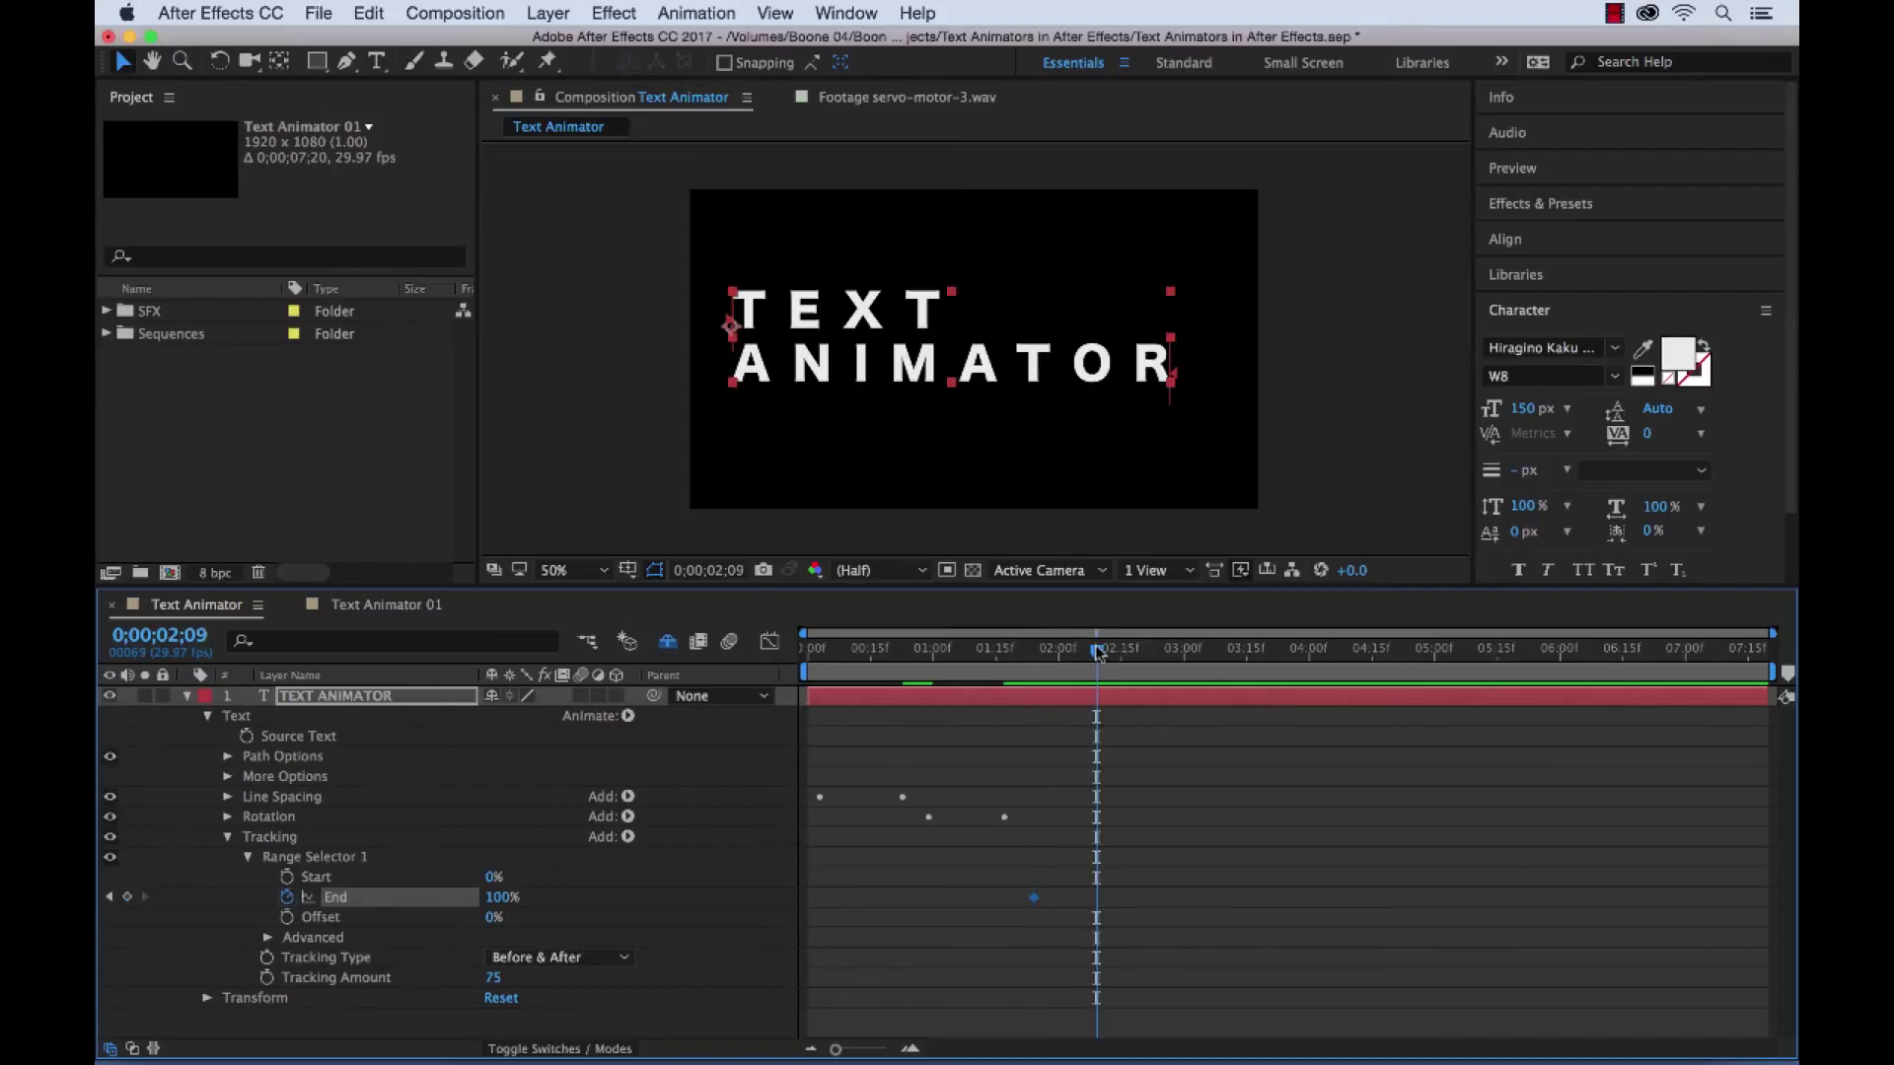
pyautogui.moveTo(498, 897); pyautogui.dragTo(362, 913)
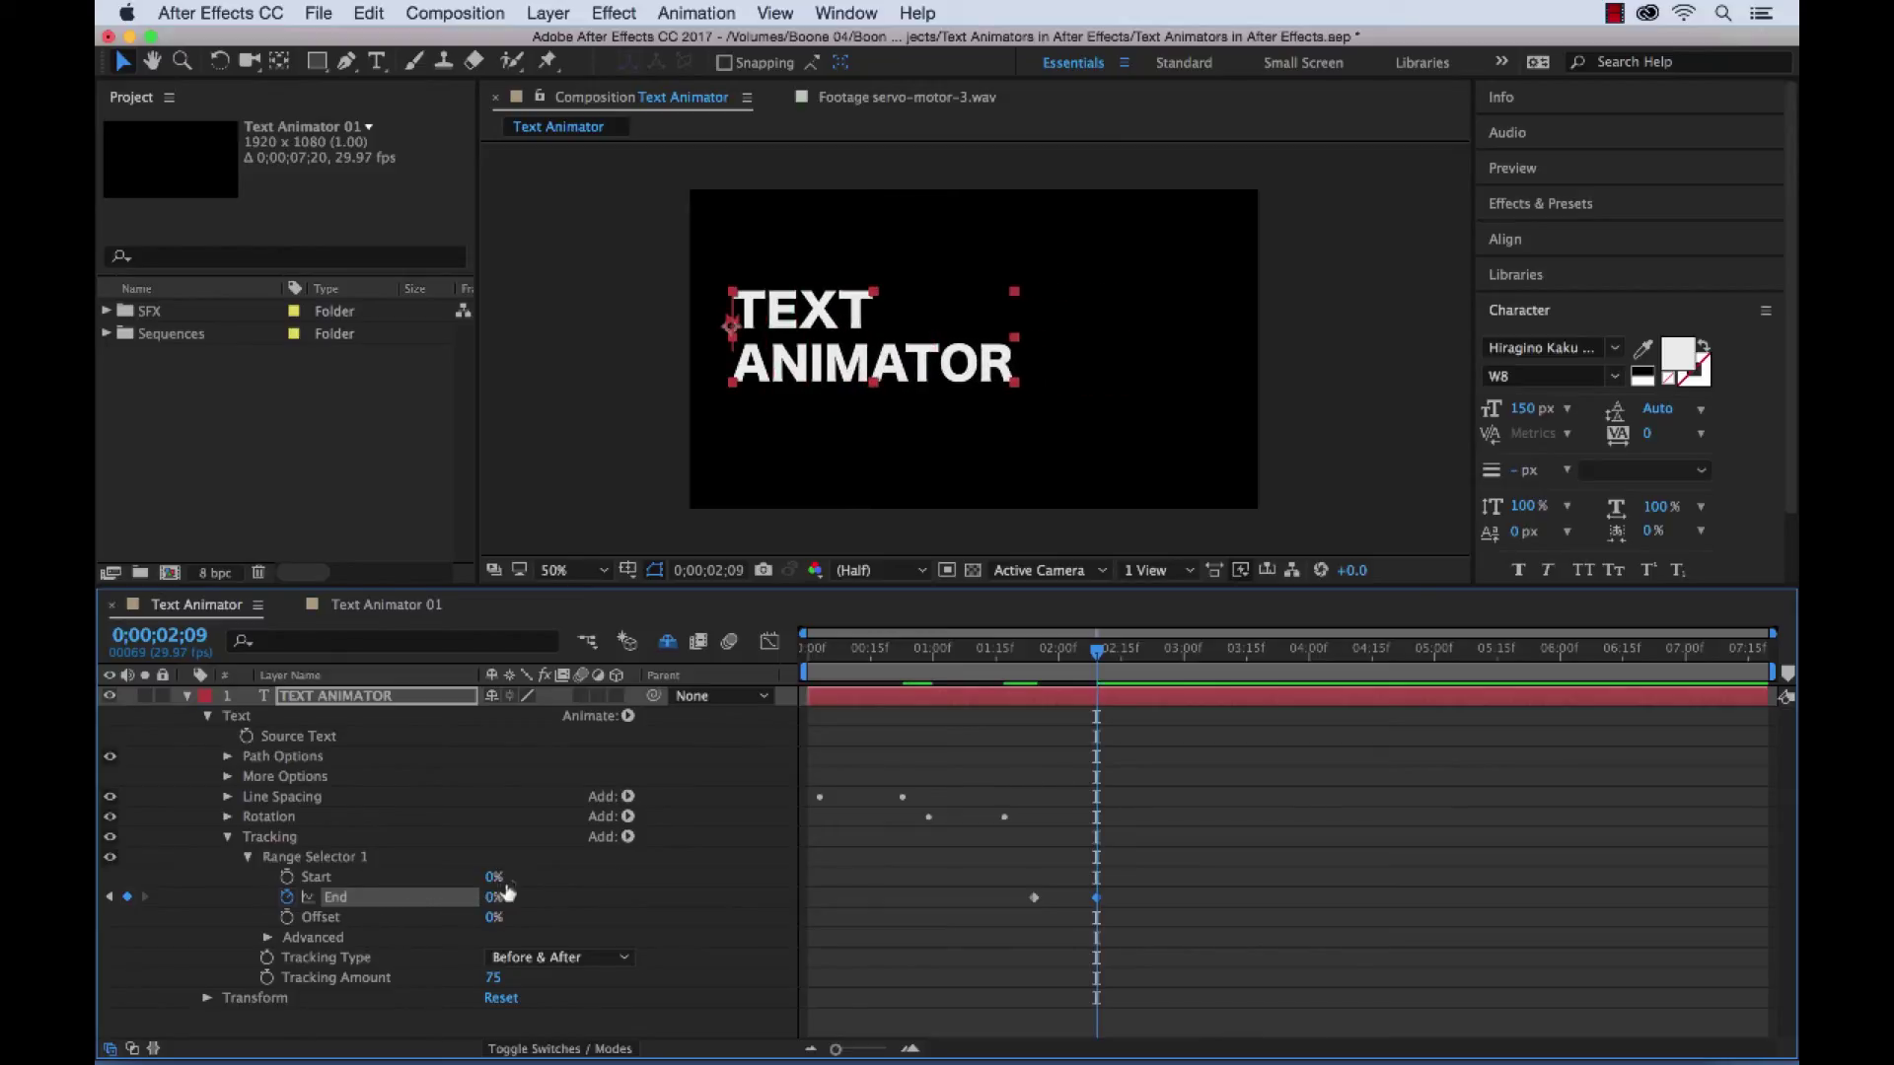
pyautogui.click(250, 858)
pyautogui.click(228, 837)
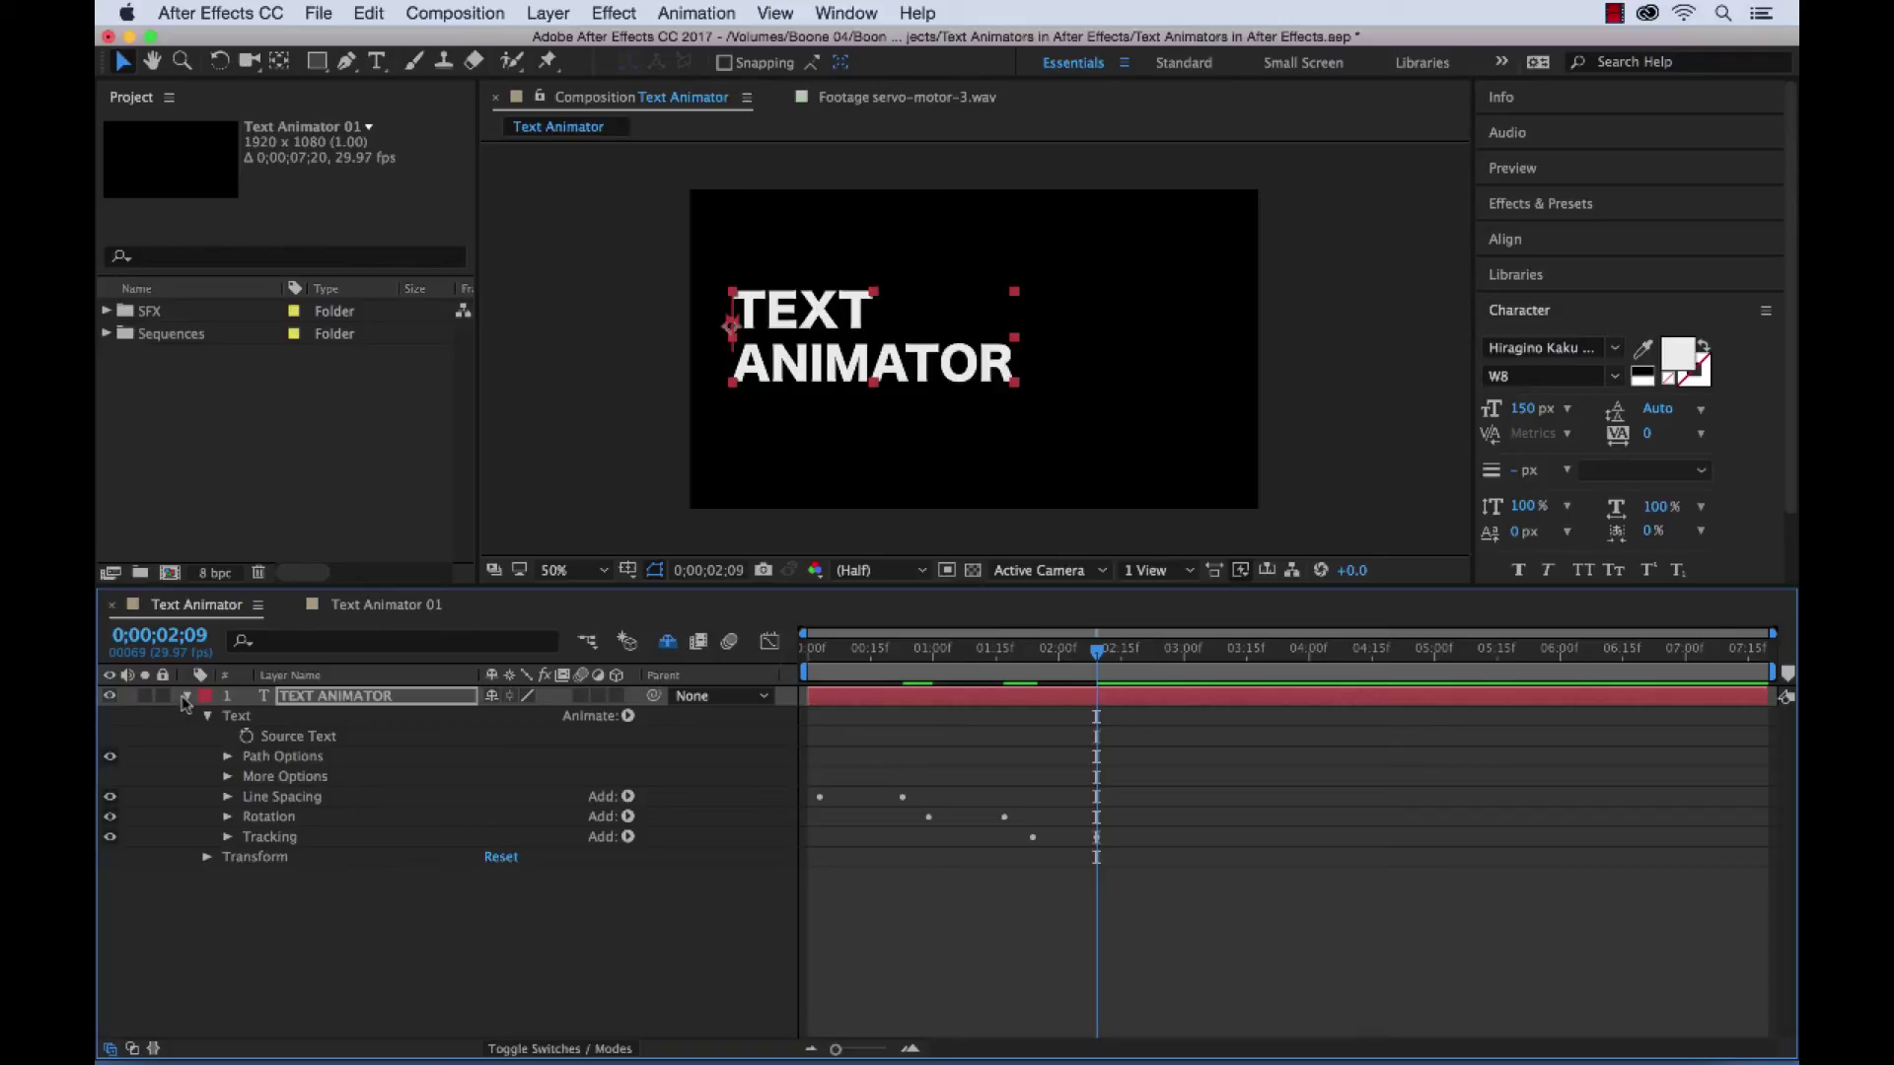
# Step: Reveal the hidden shy layers and enable the audio of all seven sound layers, from TextAnimator.m4a to servo-motor-3.wav
pyautogui.click(668, 645)
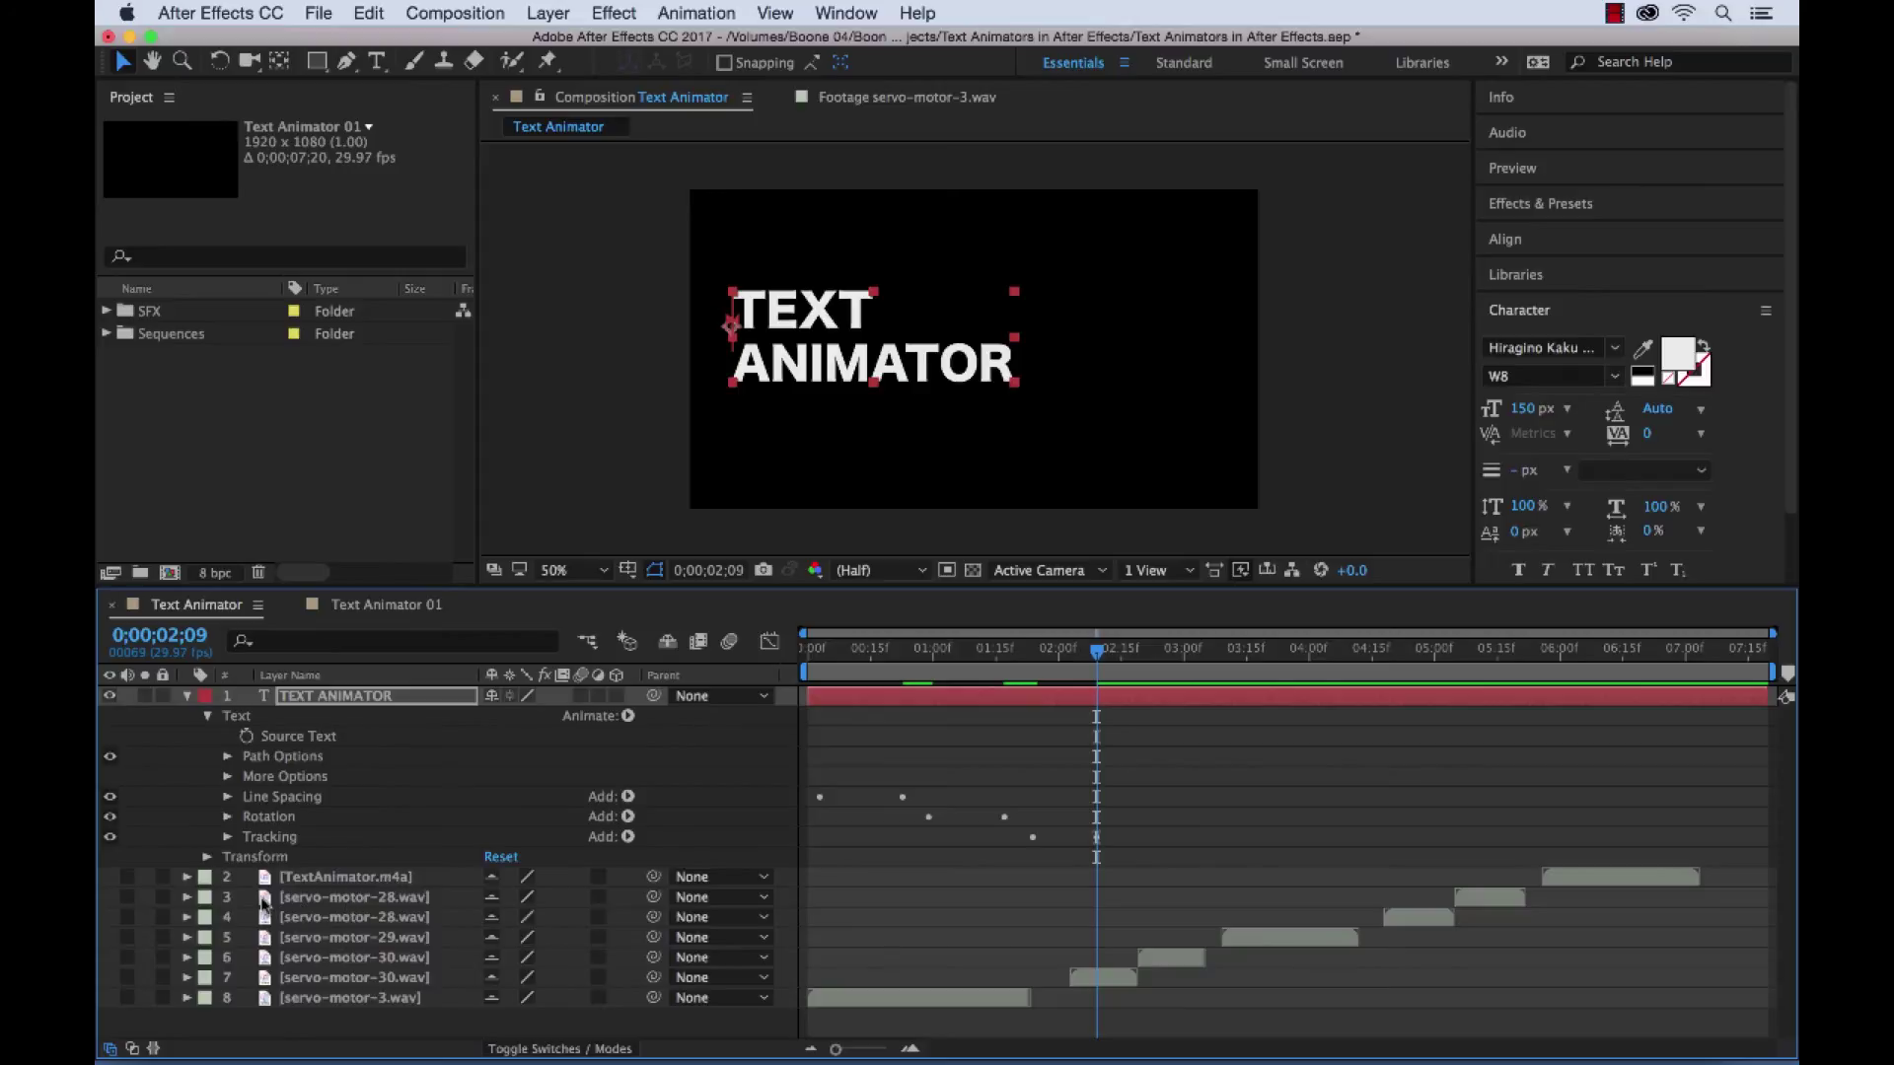
pyautogui.click(306, 886)
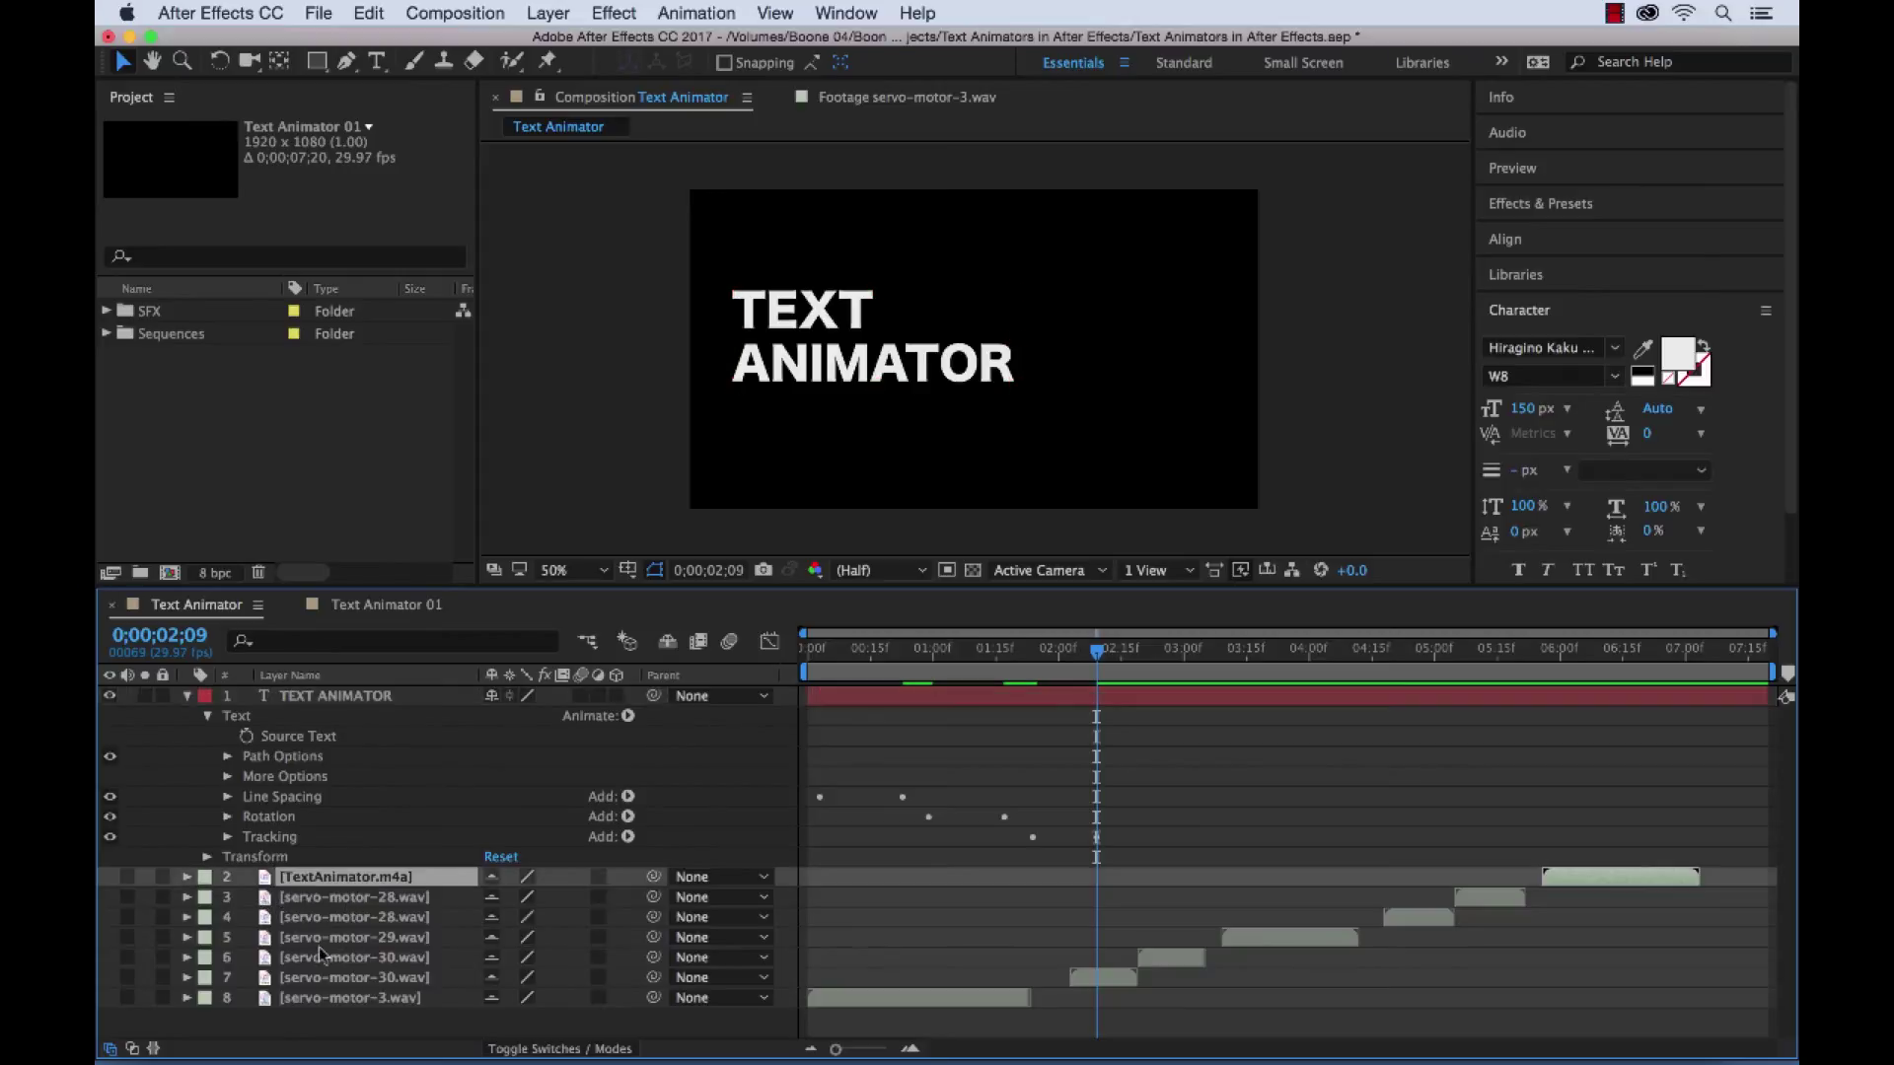
pyautogui.keyDown('shift'); pyautogui.click(326, 997); pyautogui.keyUp('shift')
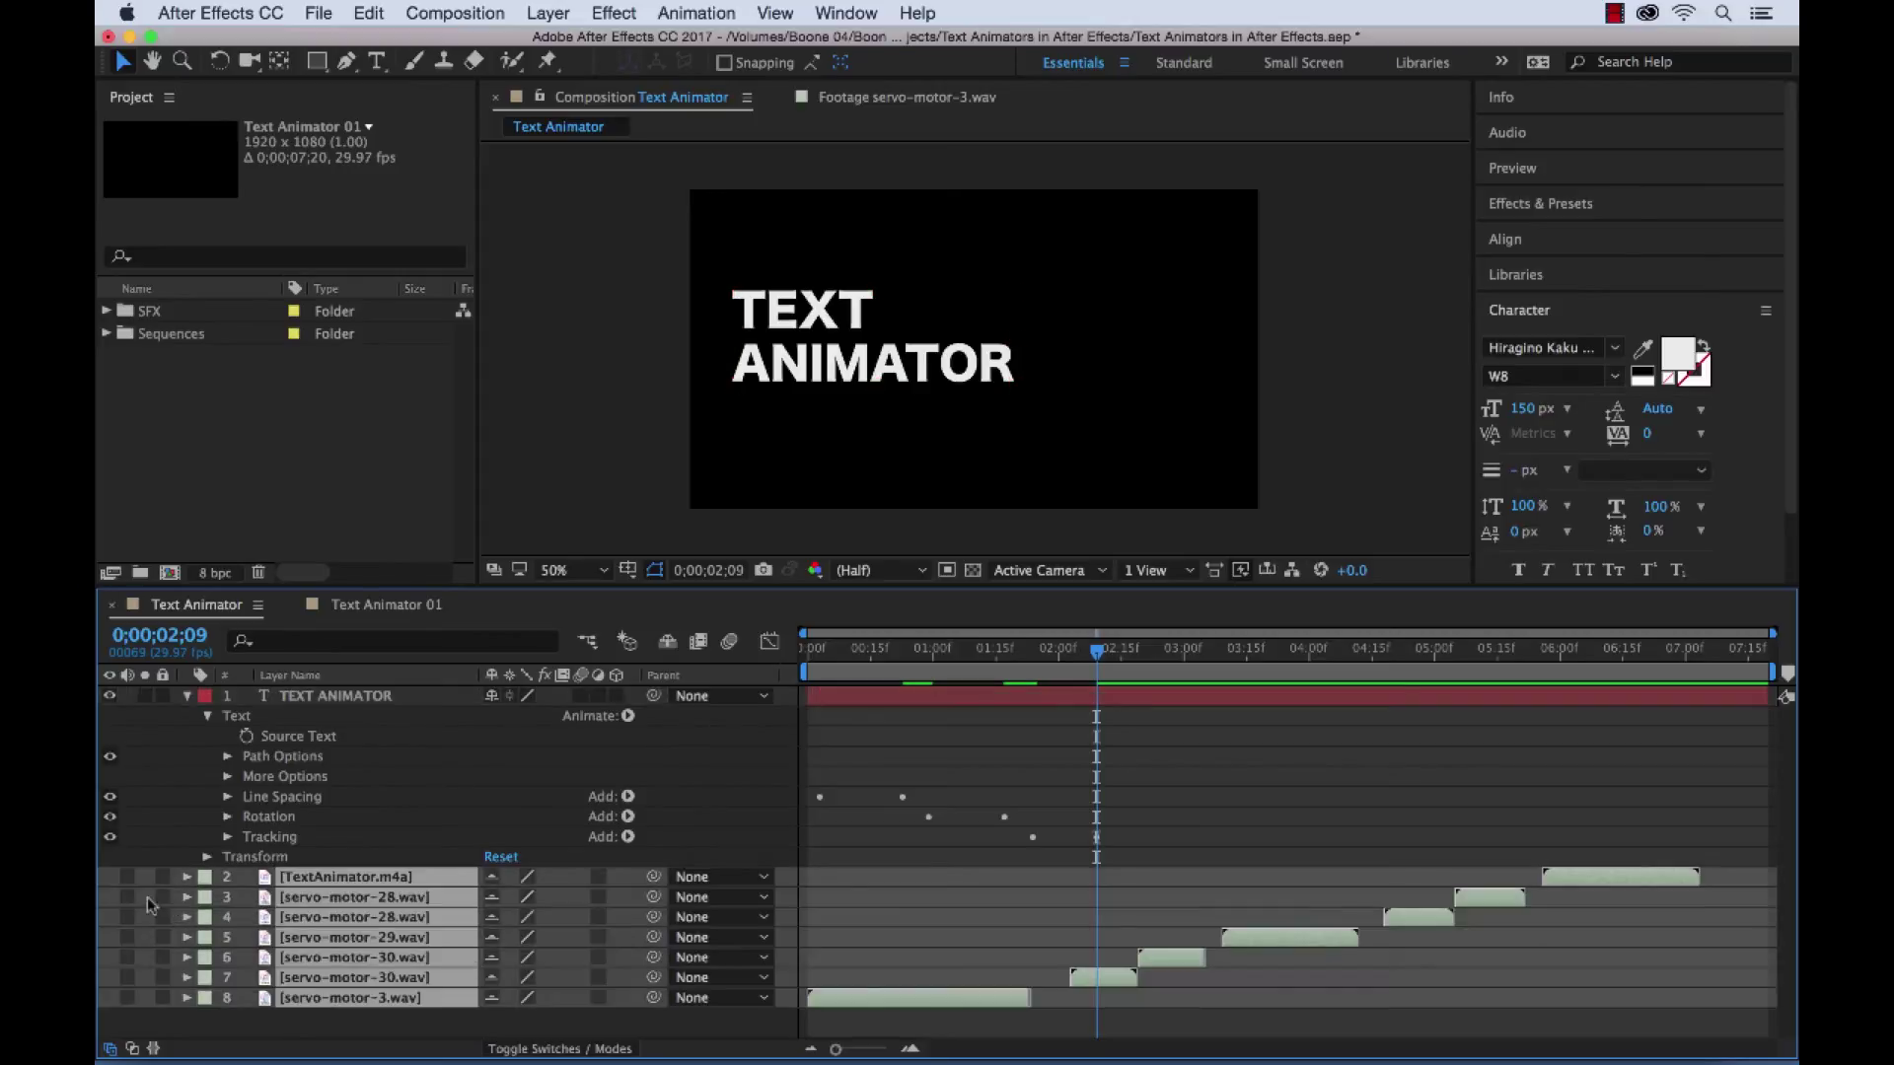
pyautogui.moveTo(129, 885); pyautogui.dragTo(127, 997)
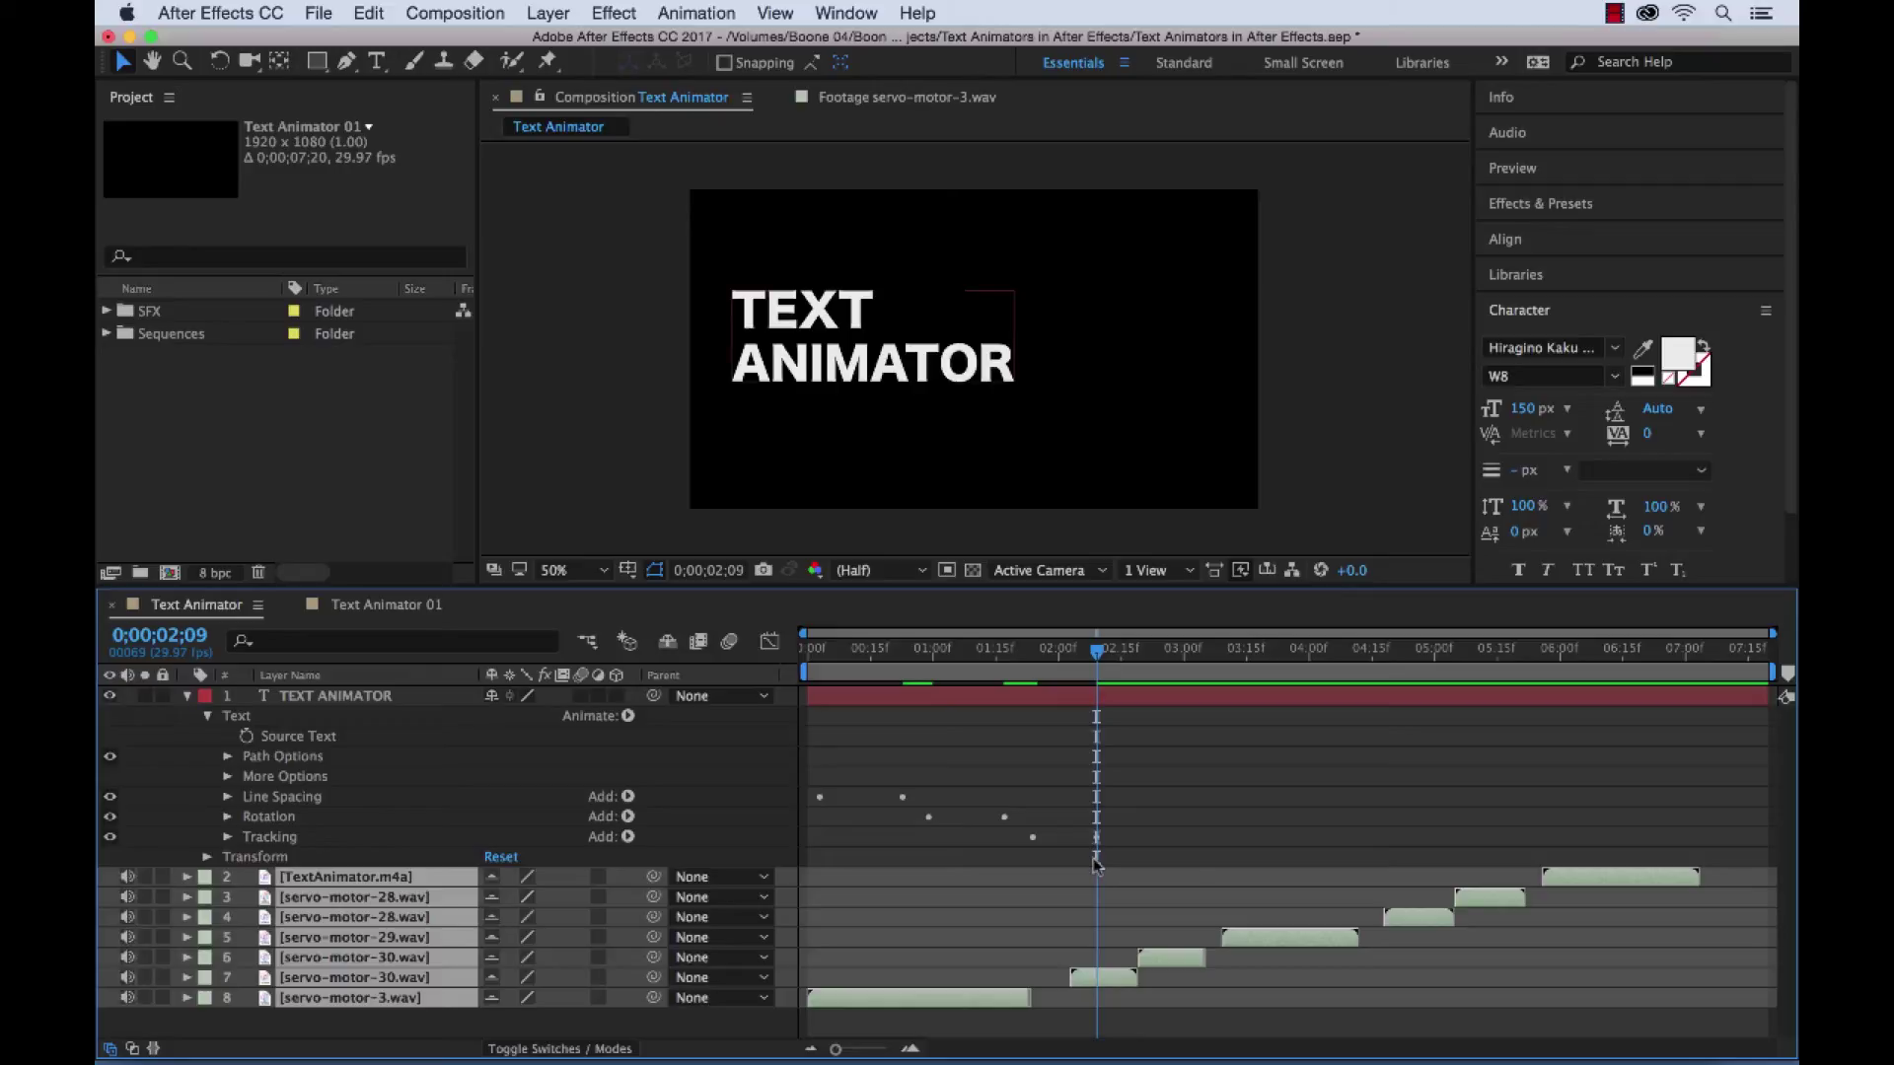
pyautogui.click(1244, 854)
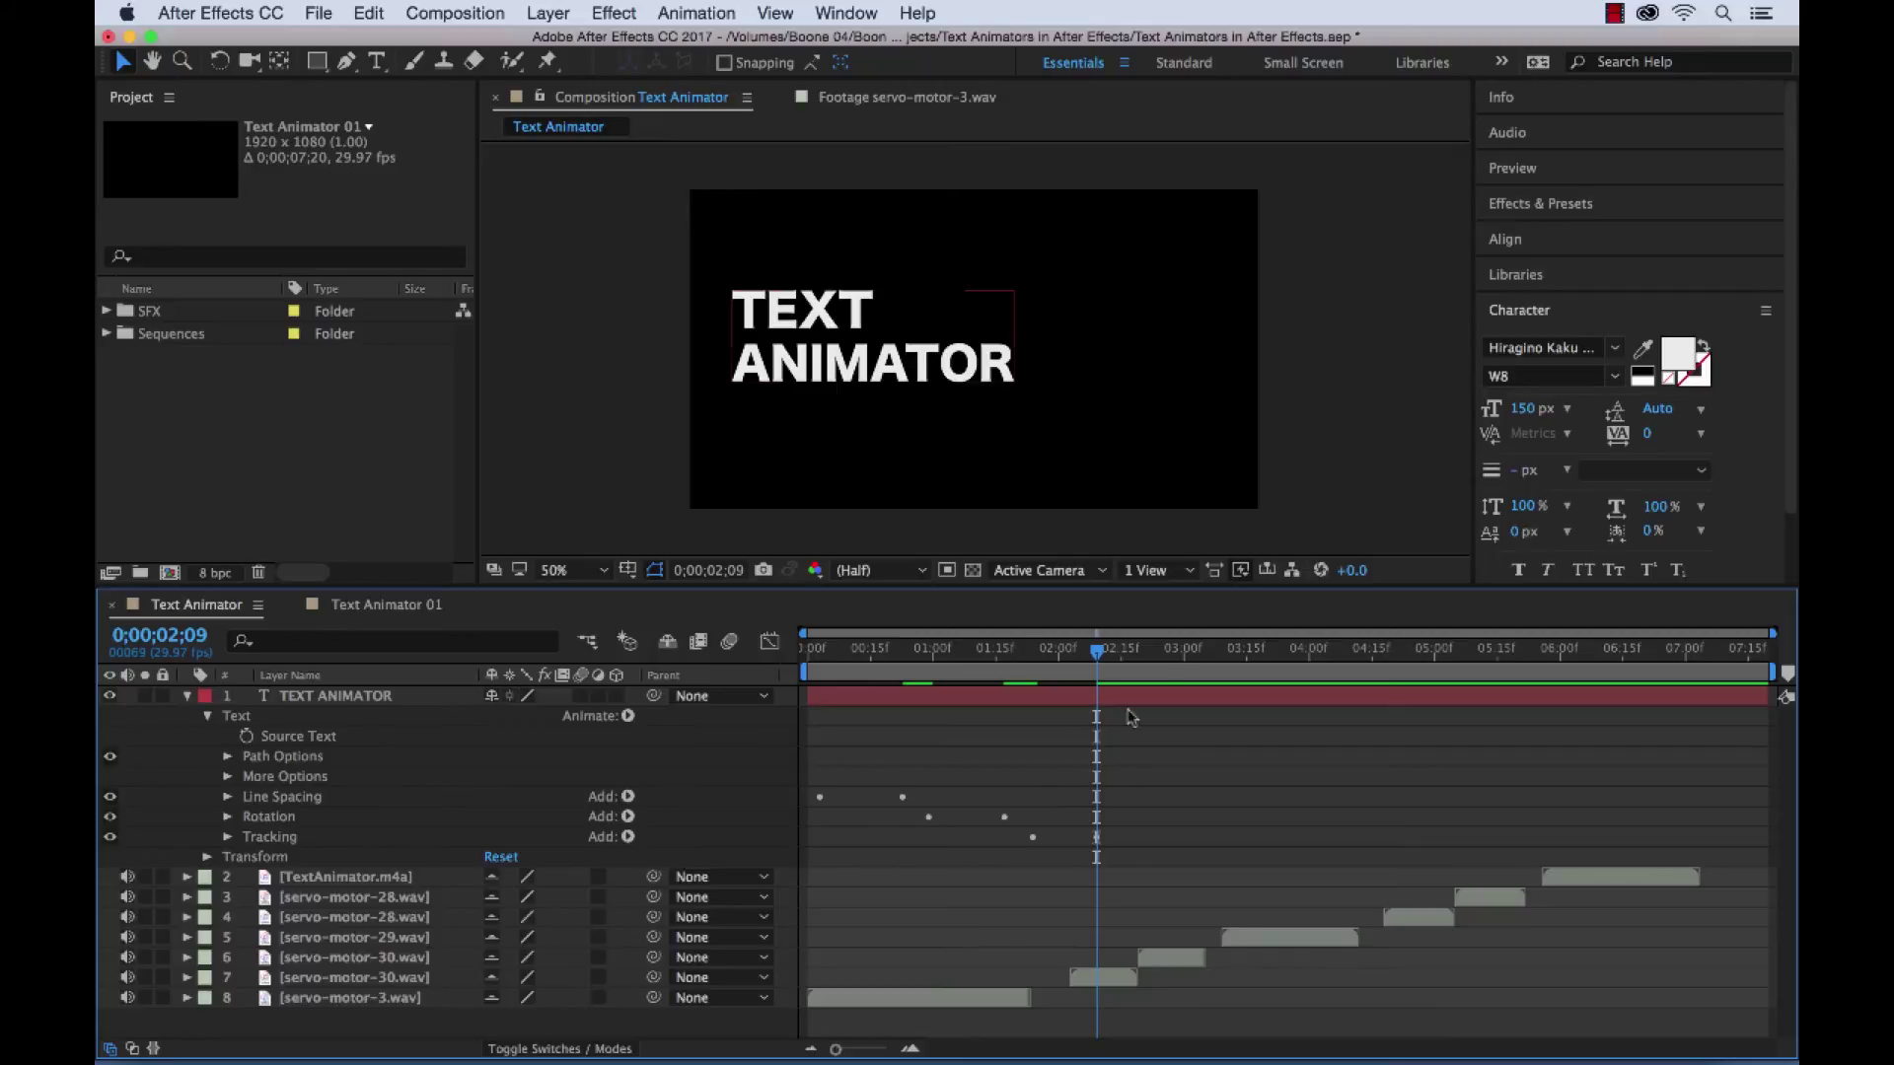
# Step: Play back the Text Animator composition with sound and scrub through the Text Animator 01 example to compare the timing
pyautogui.moveTo(1109, 659); pyautogui.dragTo(1212, 652)
pyautogui.press('space')
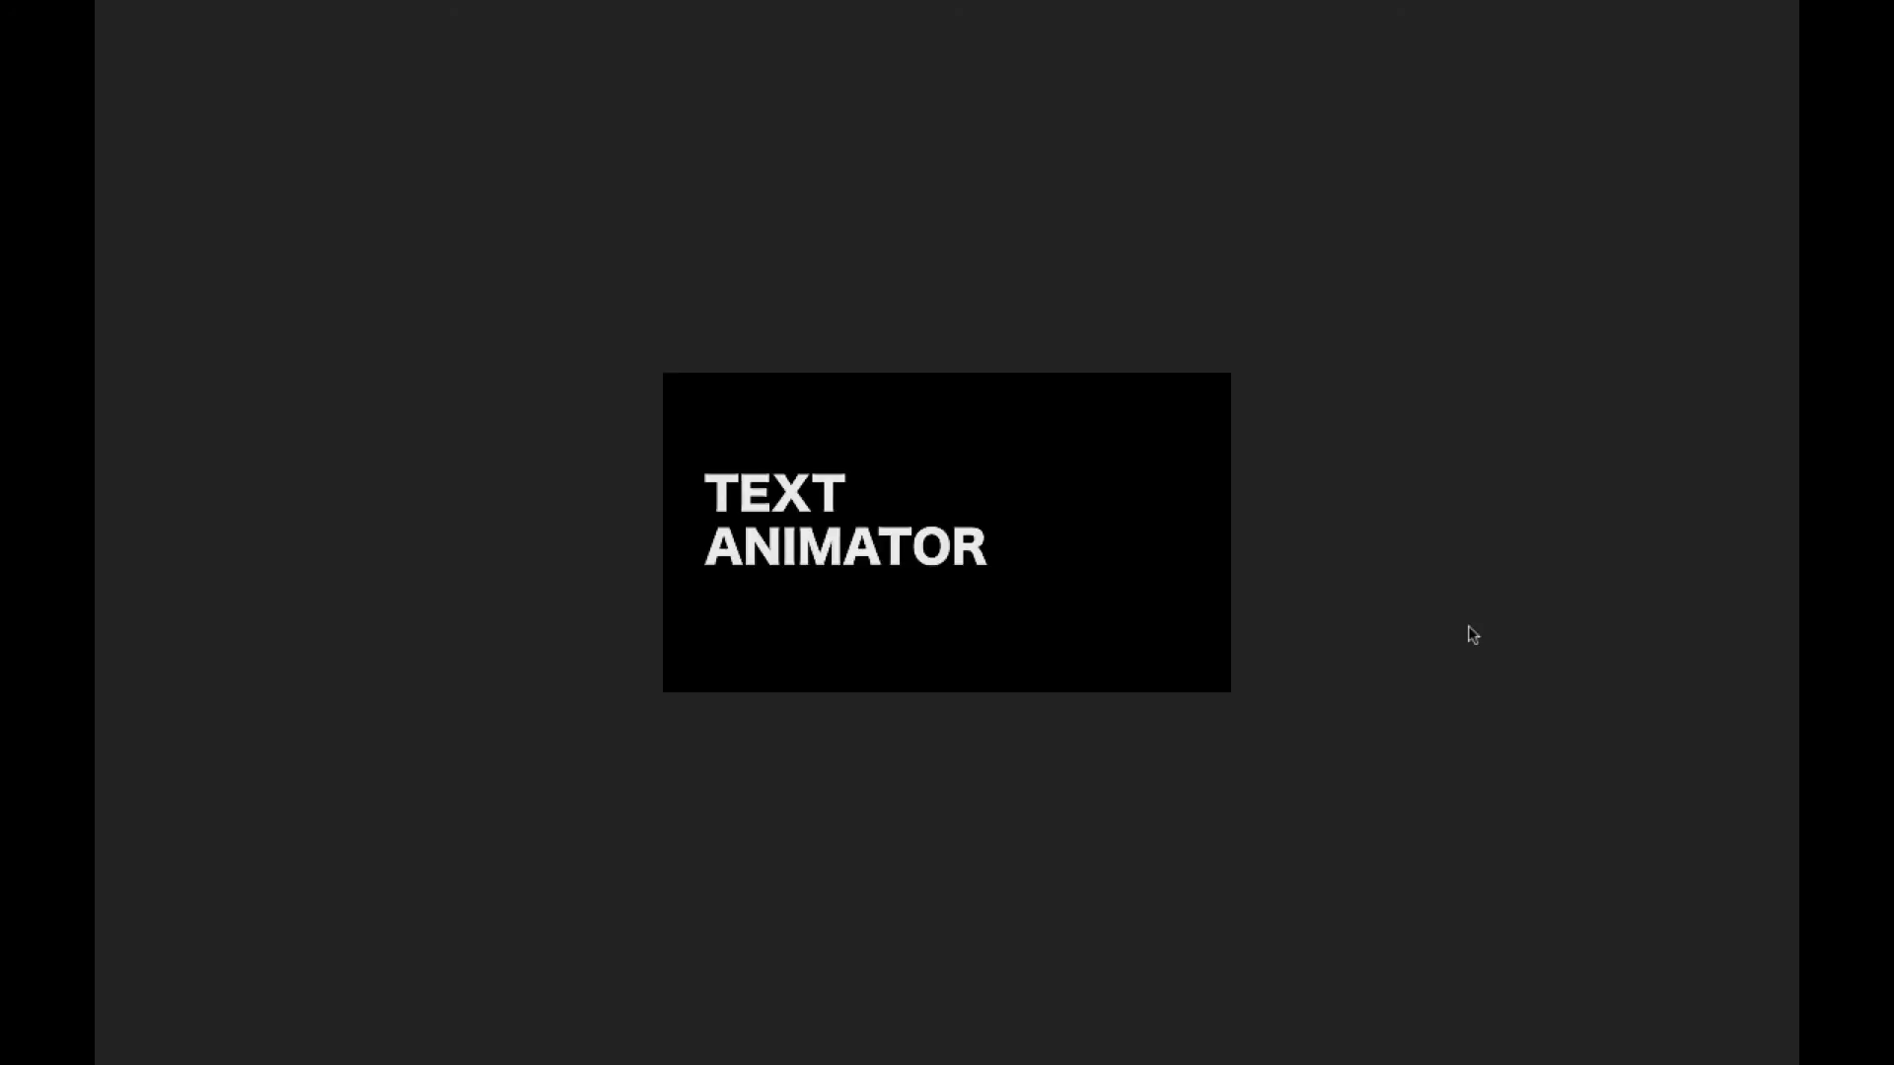
pyautogui.press('space')
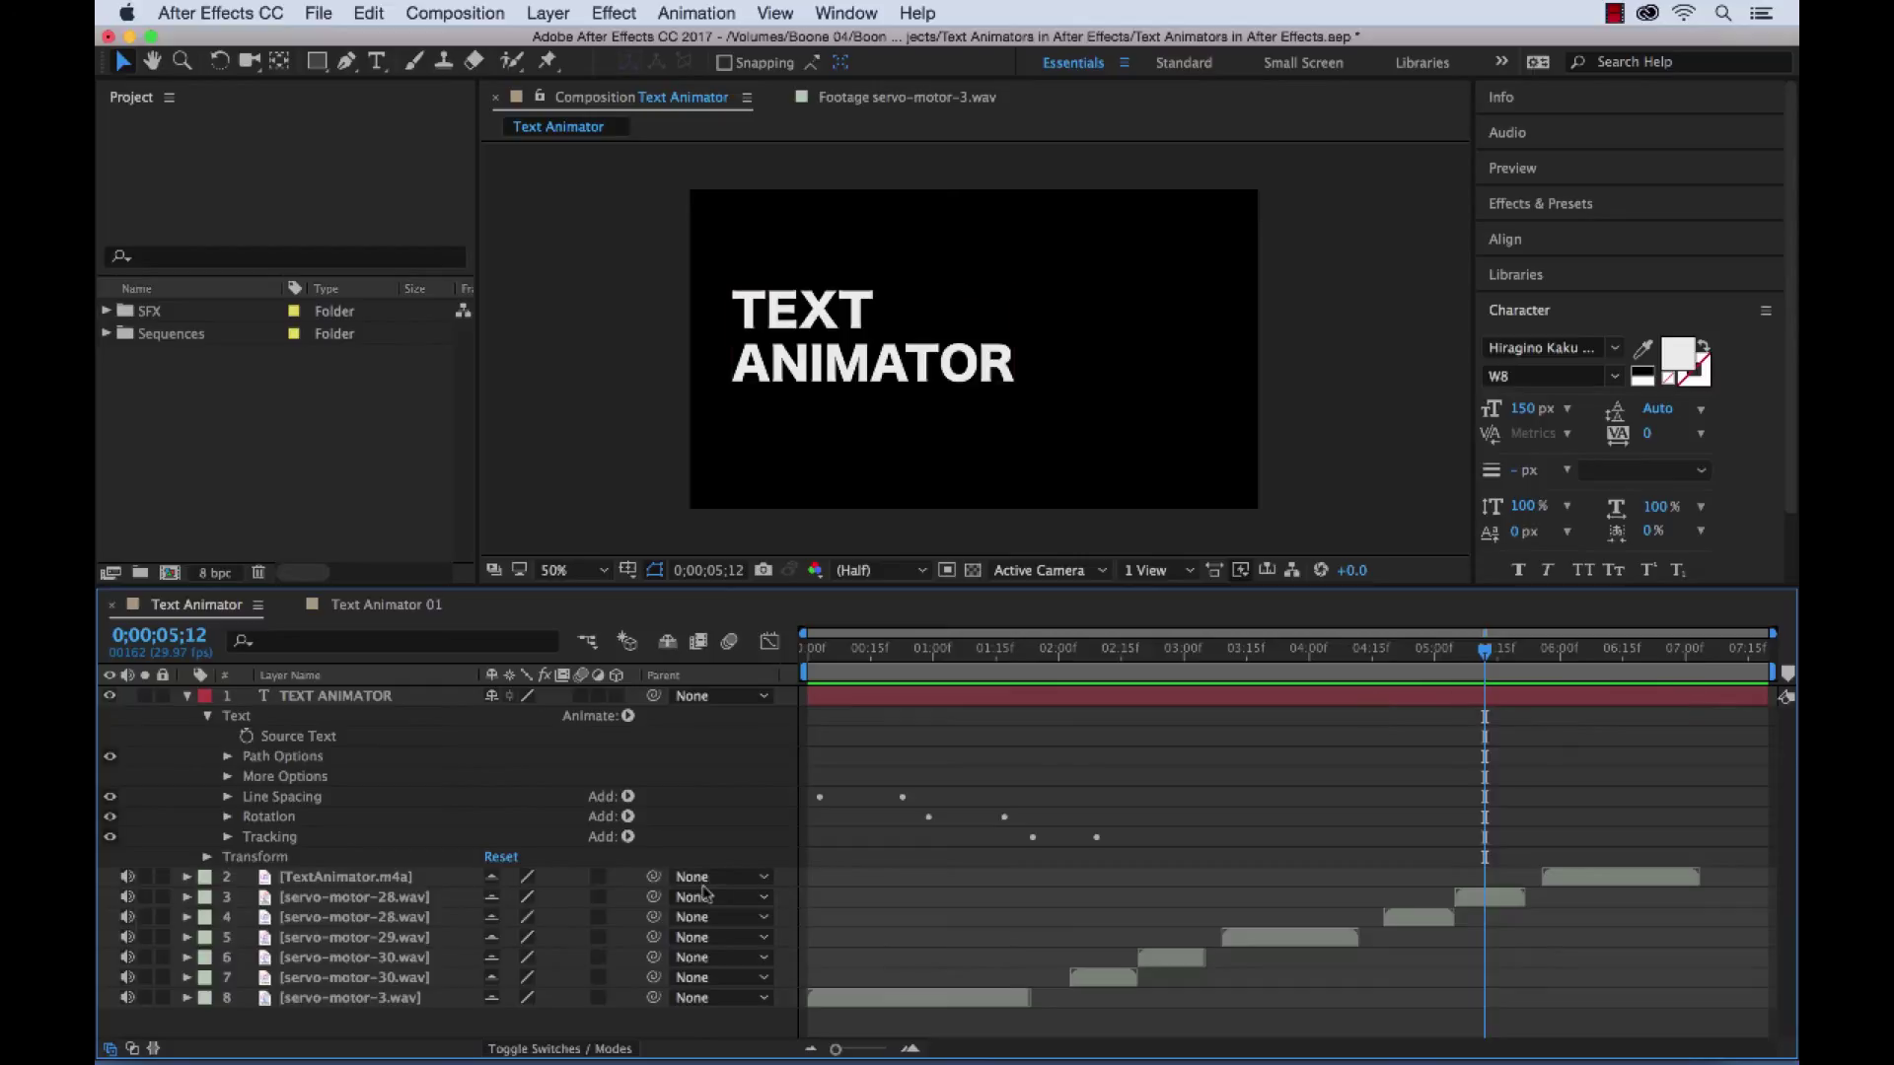
pyautogui.moveTo(1509, 656); pyautogui.dragTo(819, 687)
pyautogui.click(380, 604)
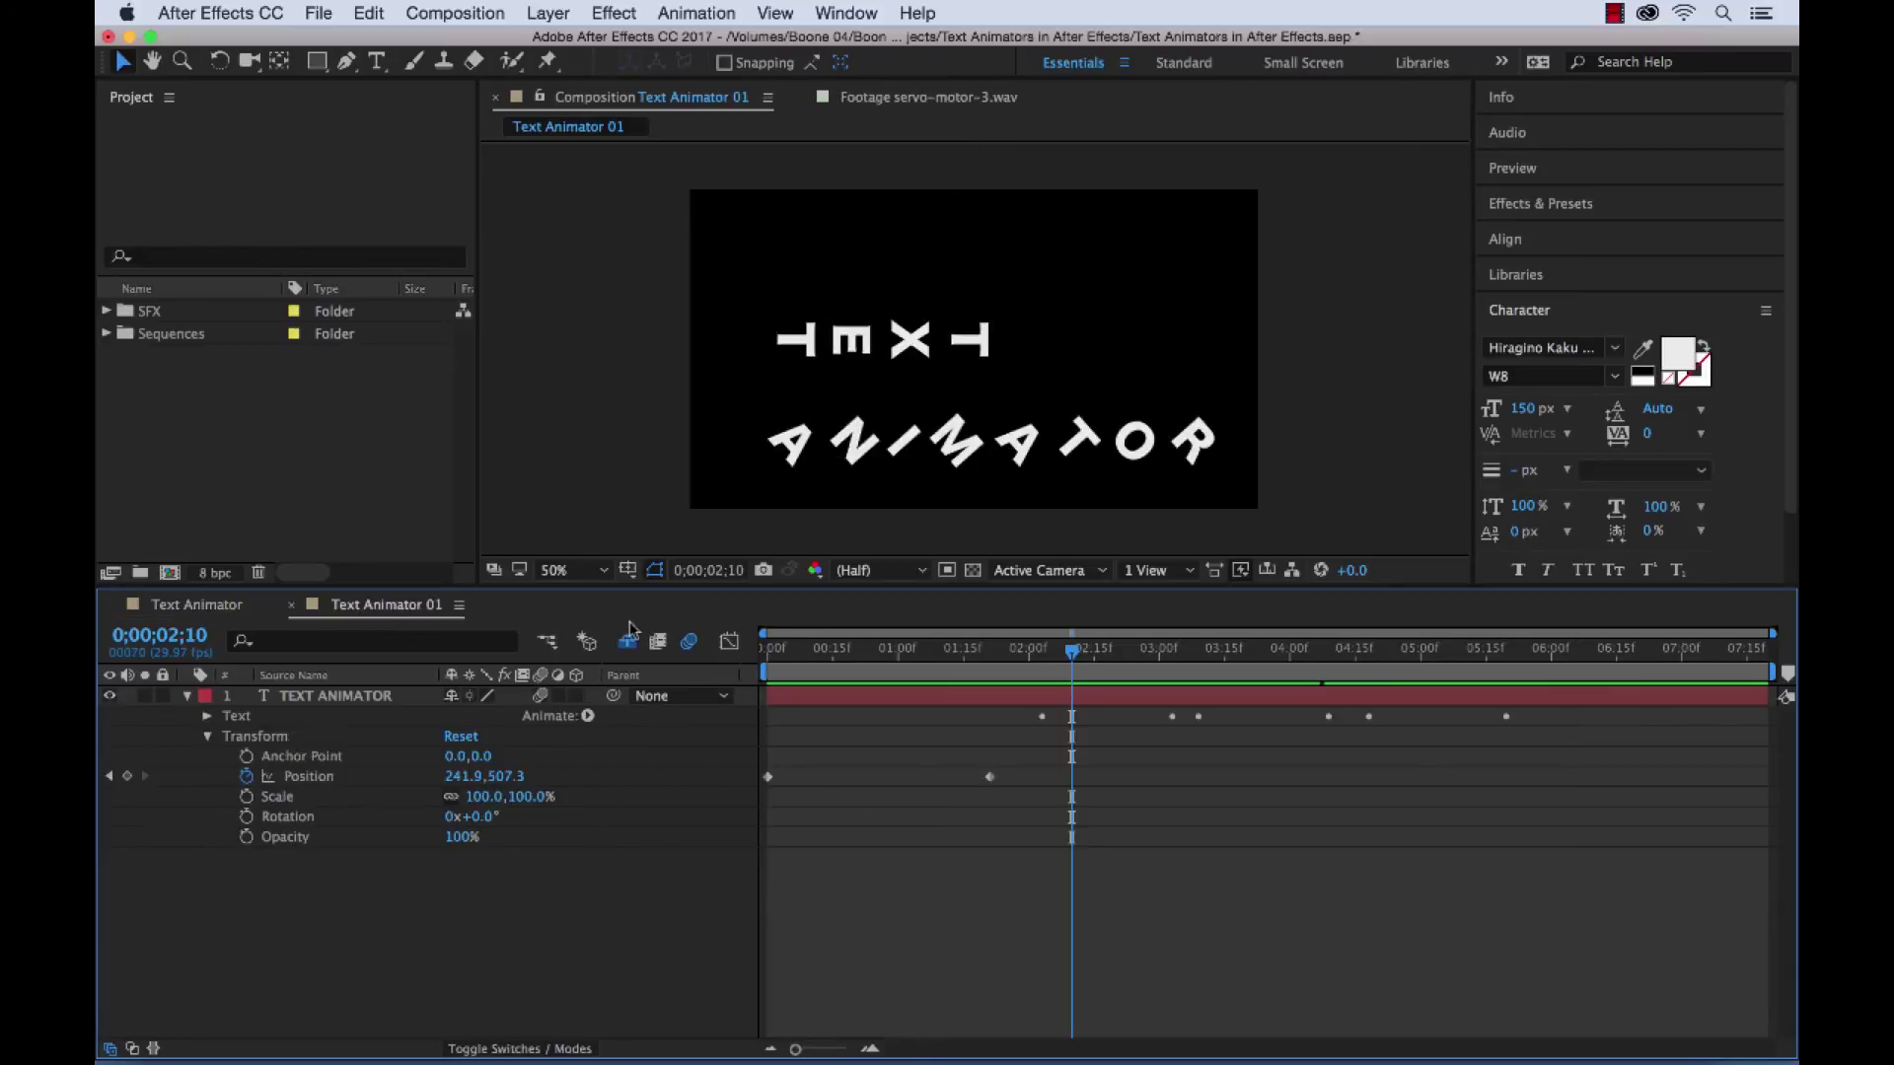
pyautogui.moveTo(935, 648); pyautogui.dragTo(1553, 659)
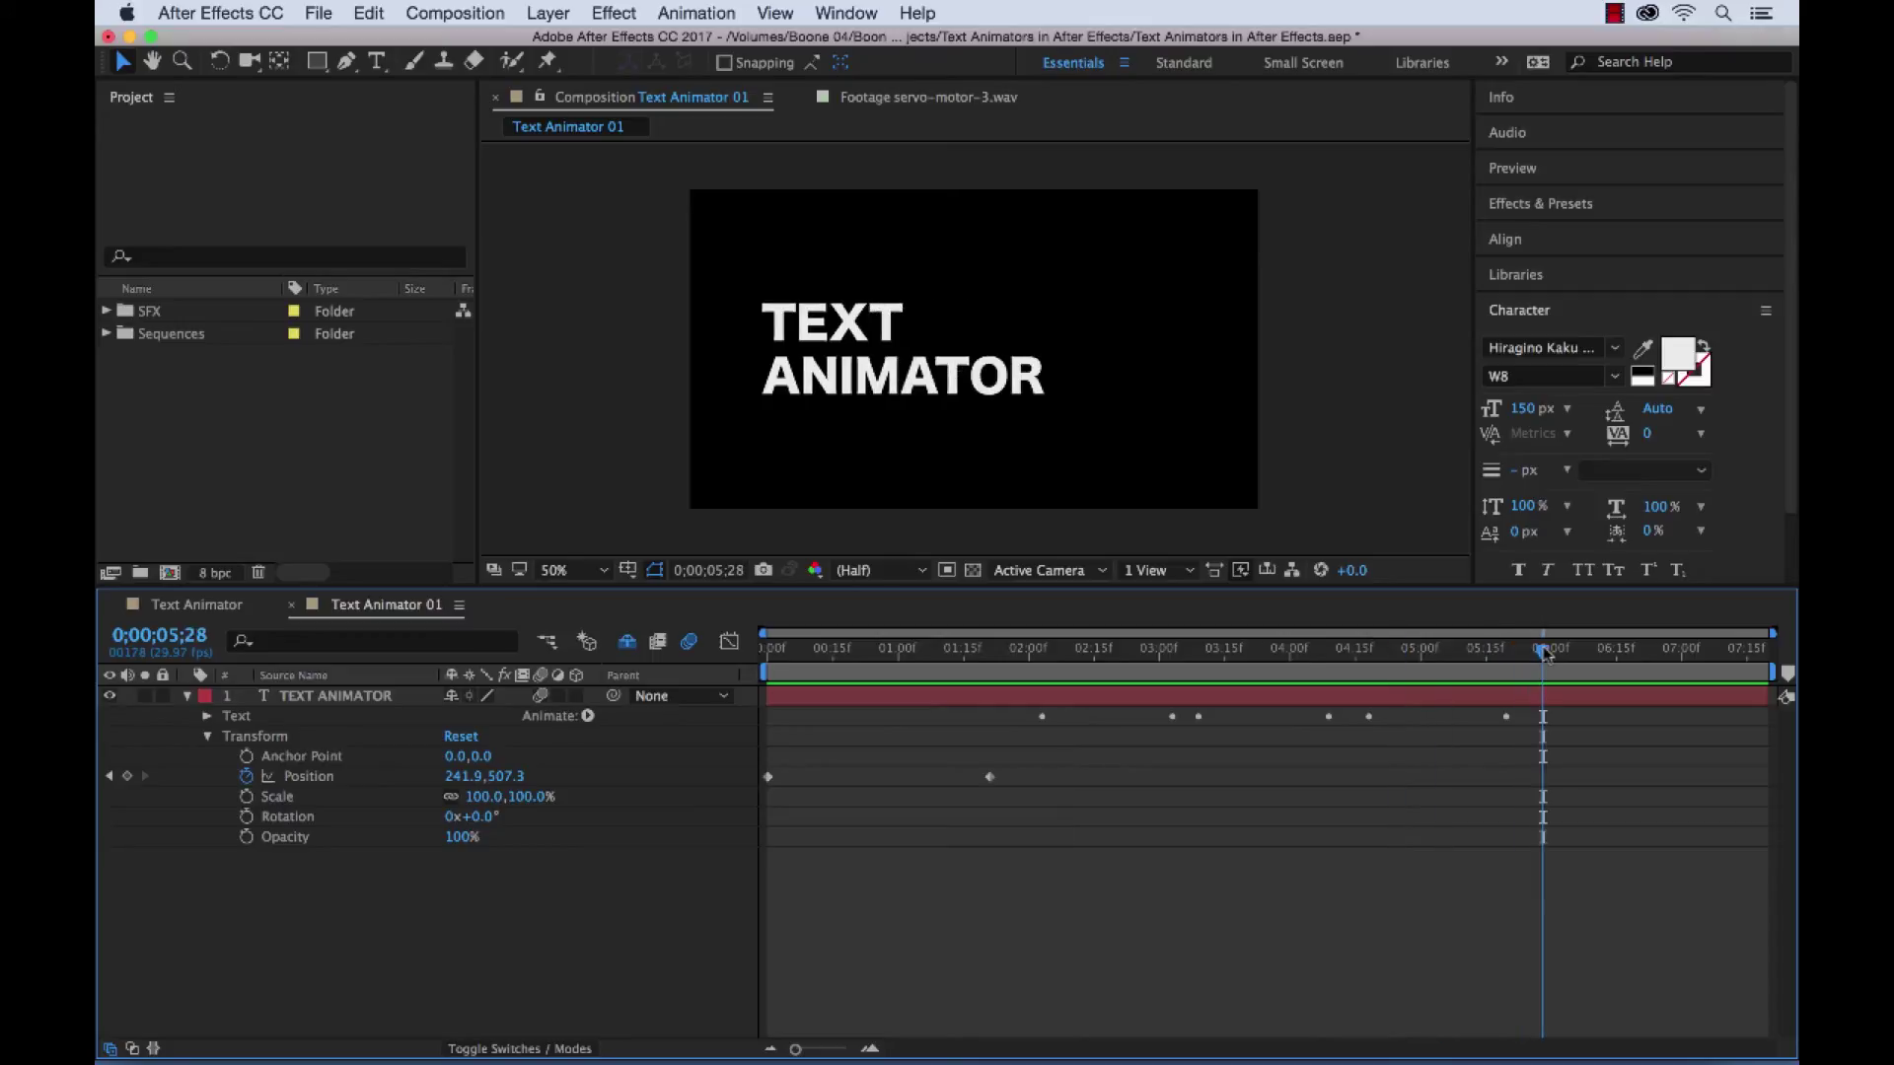
# Step: Return to the Text Animator composition and show only the keyframed properties of the TEXT ANIMATOR layer
pyautogui.click(211, 602)
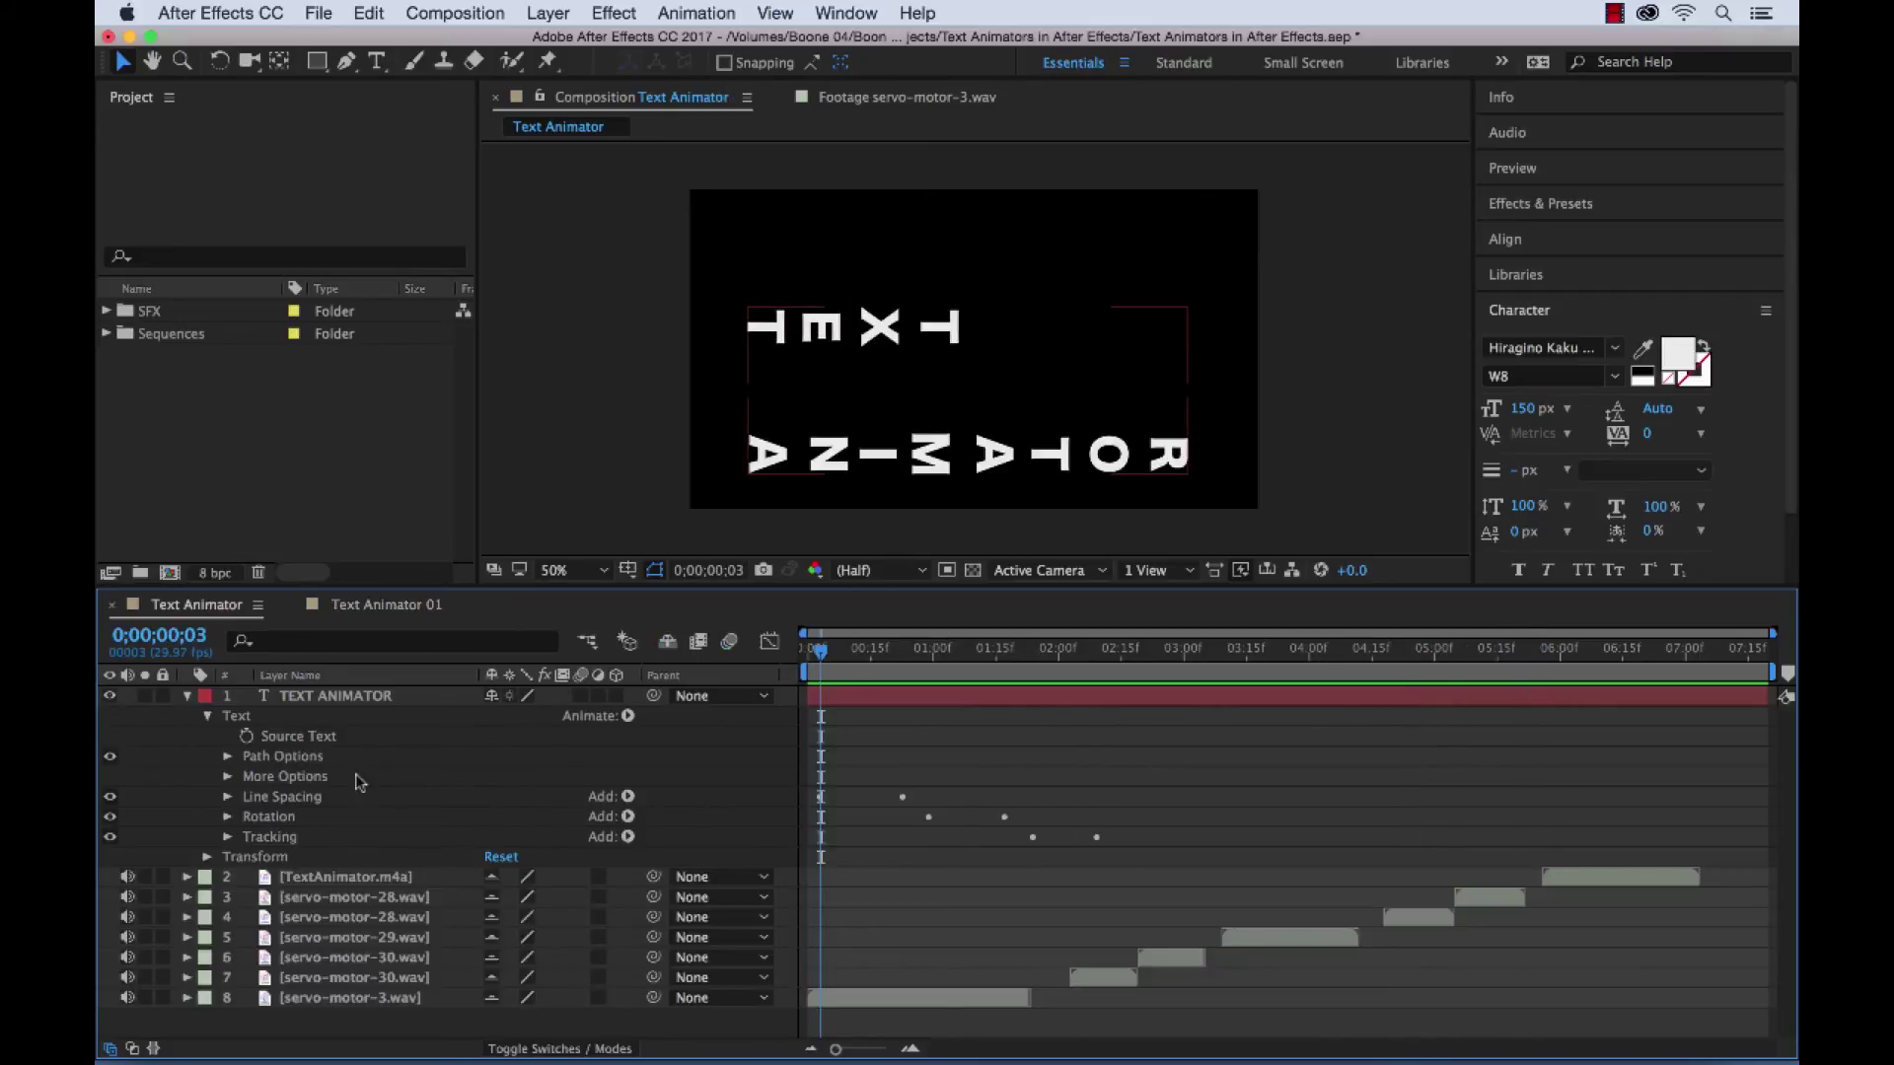
pyautogui.click(229, 838)
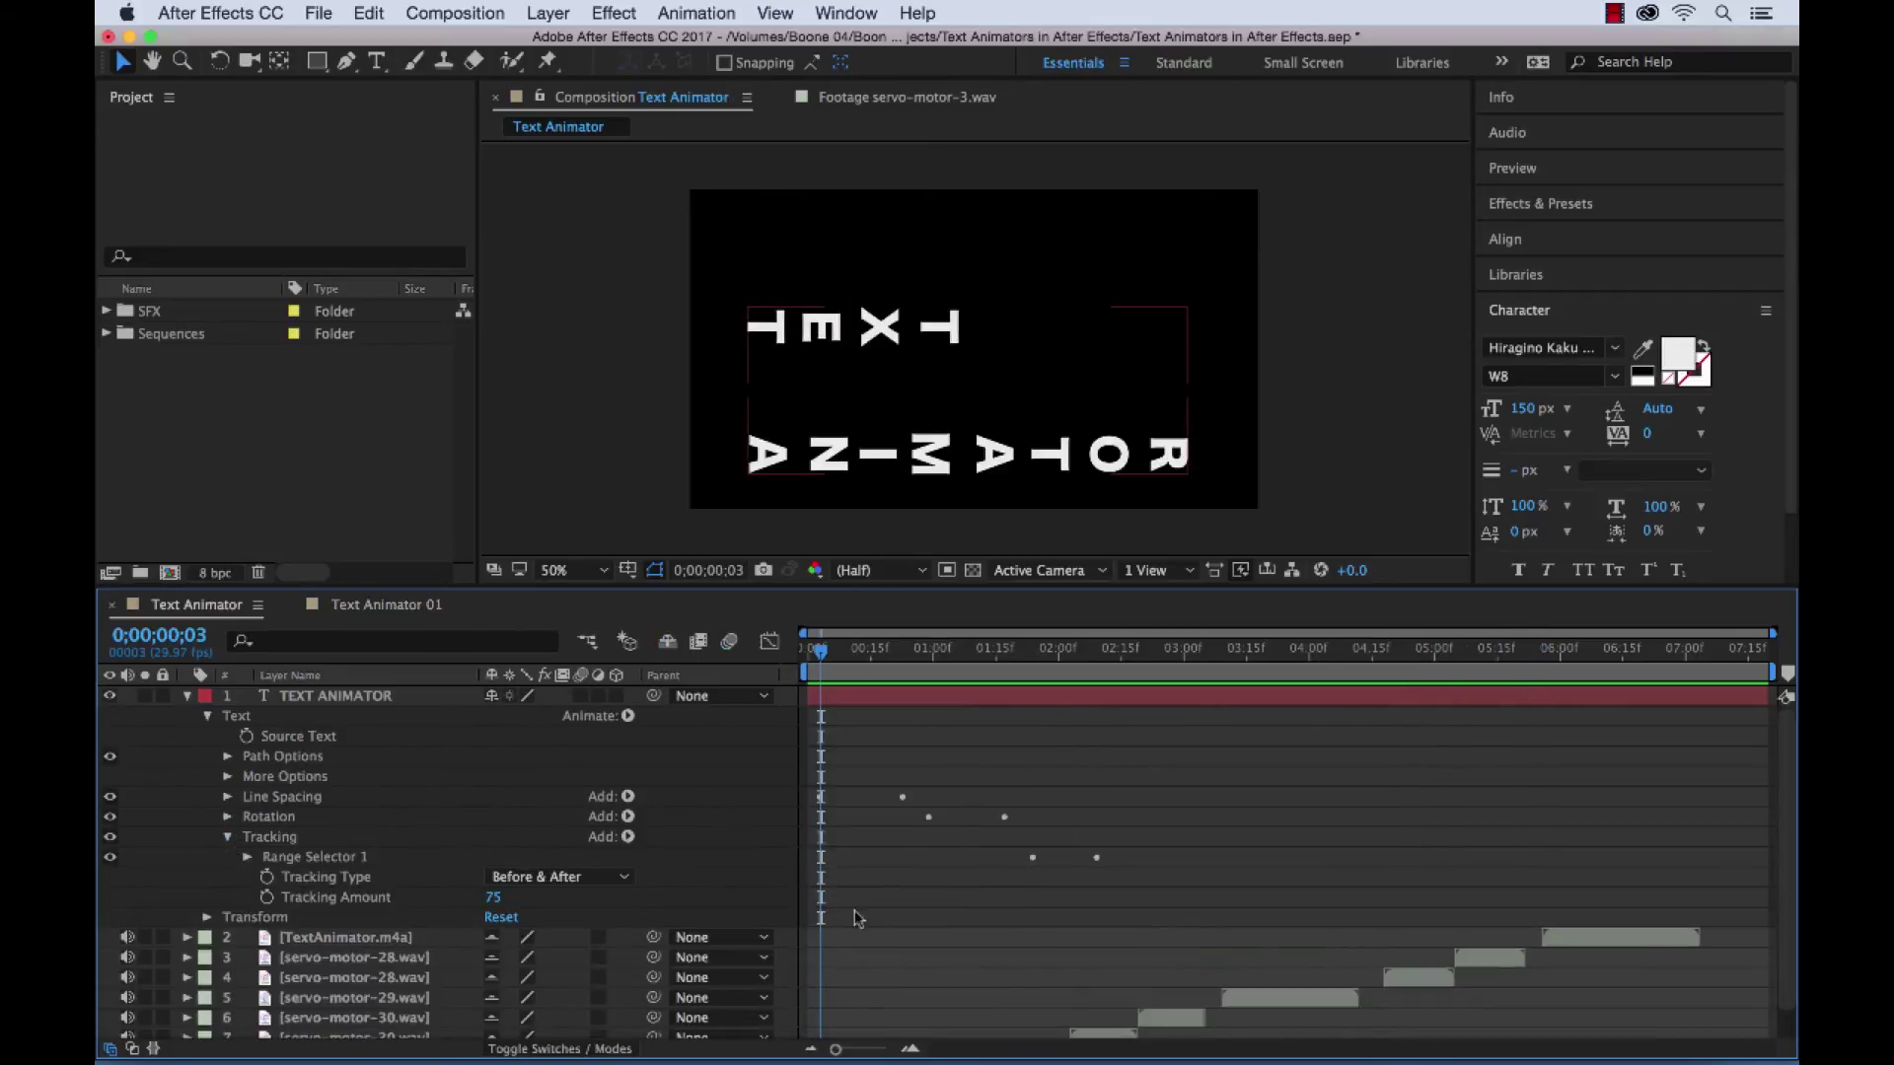
pyautogui.press('u')
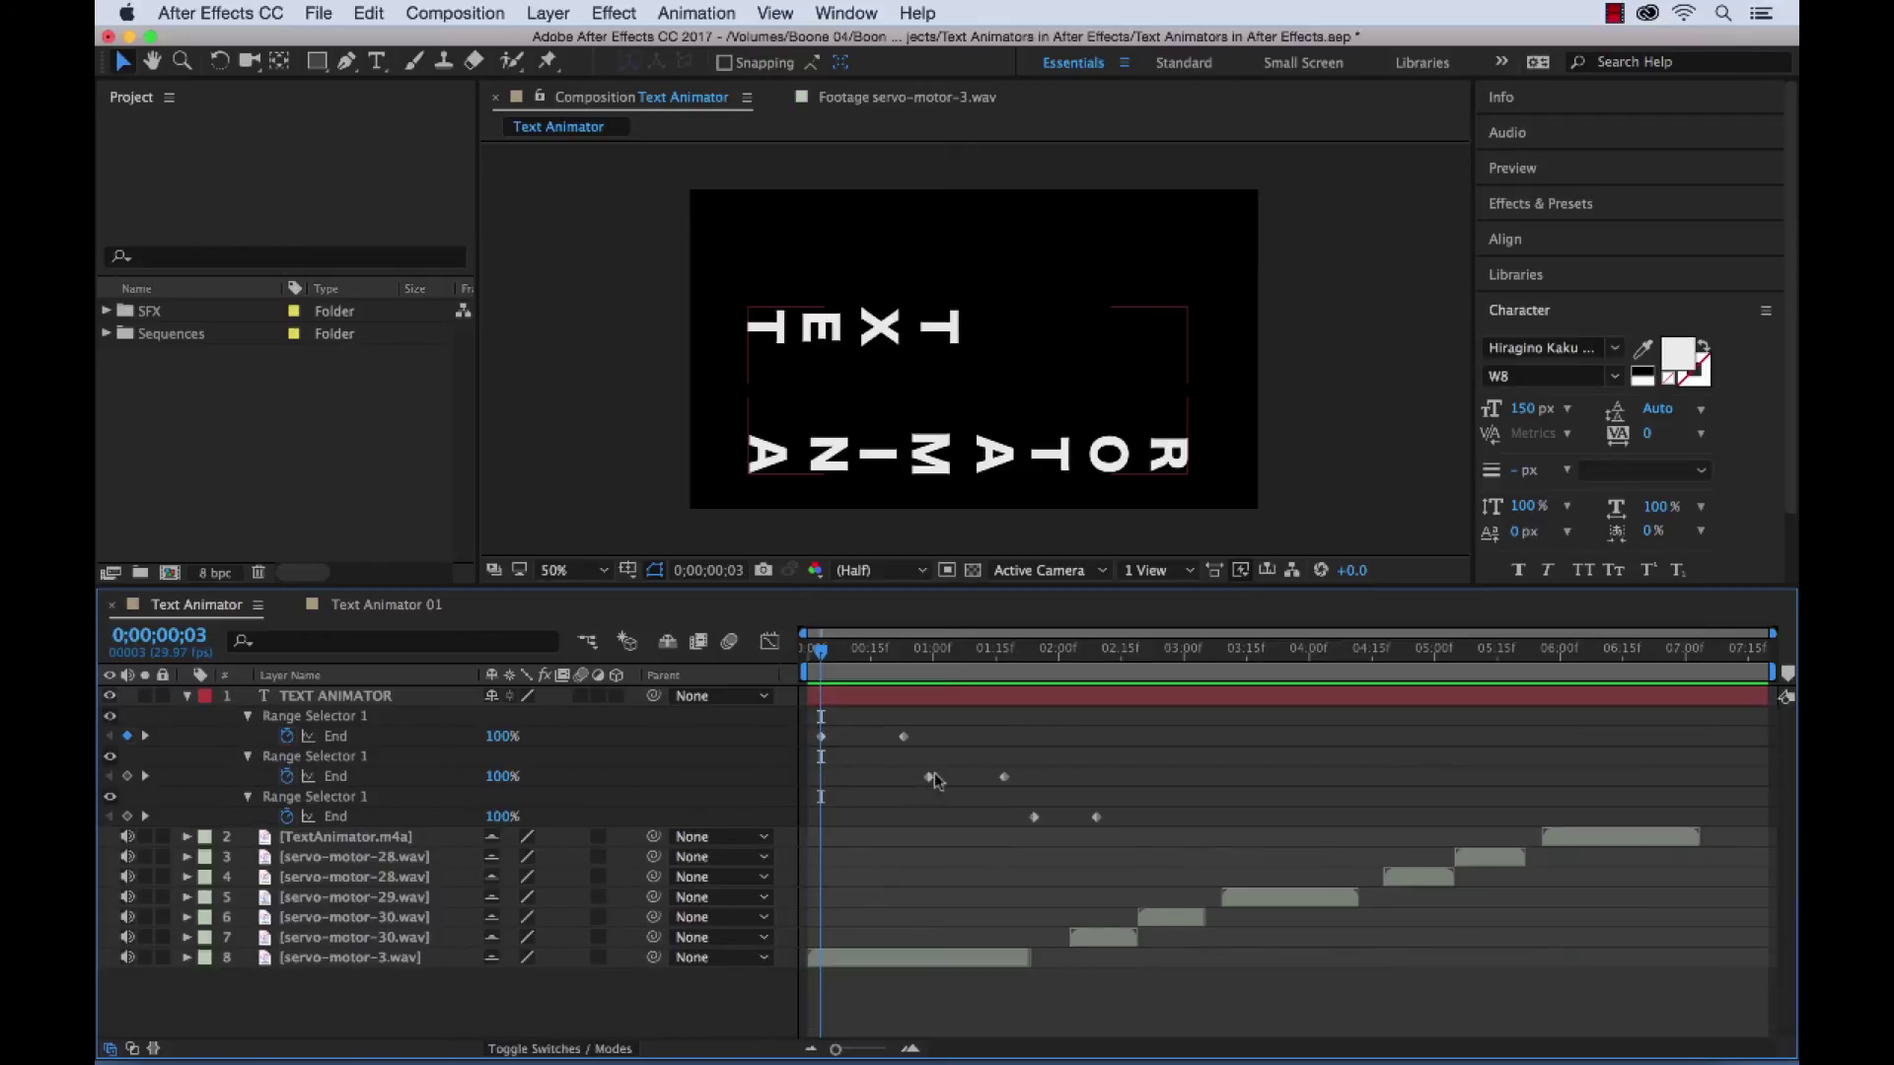
pyautogui.moveTo(1132, 797); pyautogui.dragTo(999, 856)
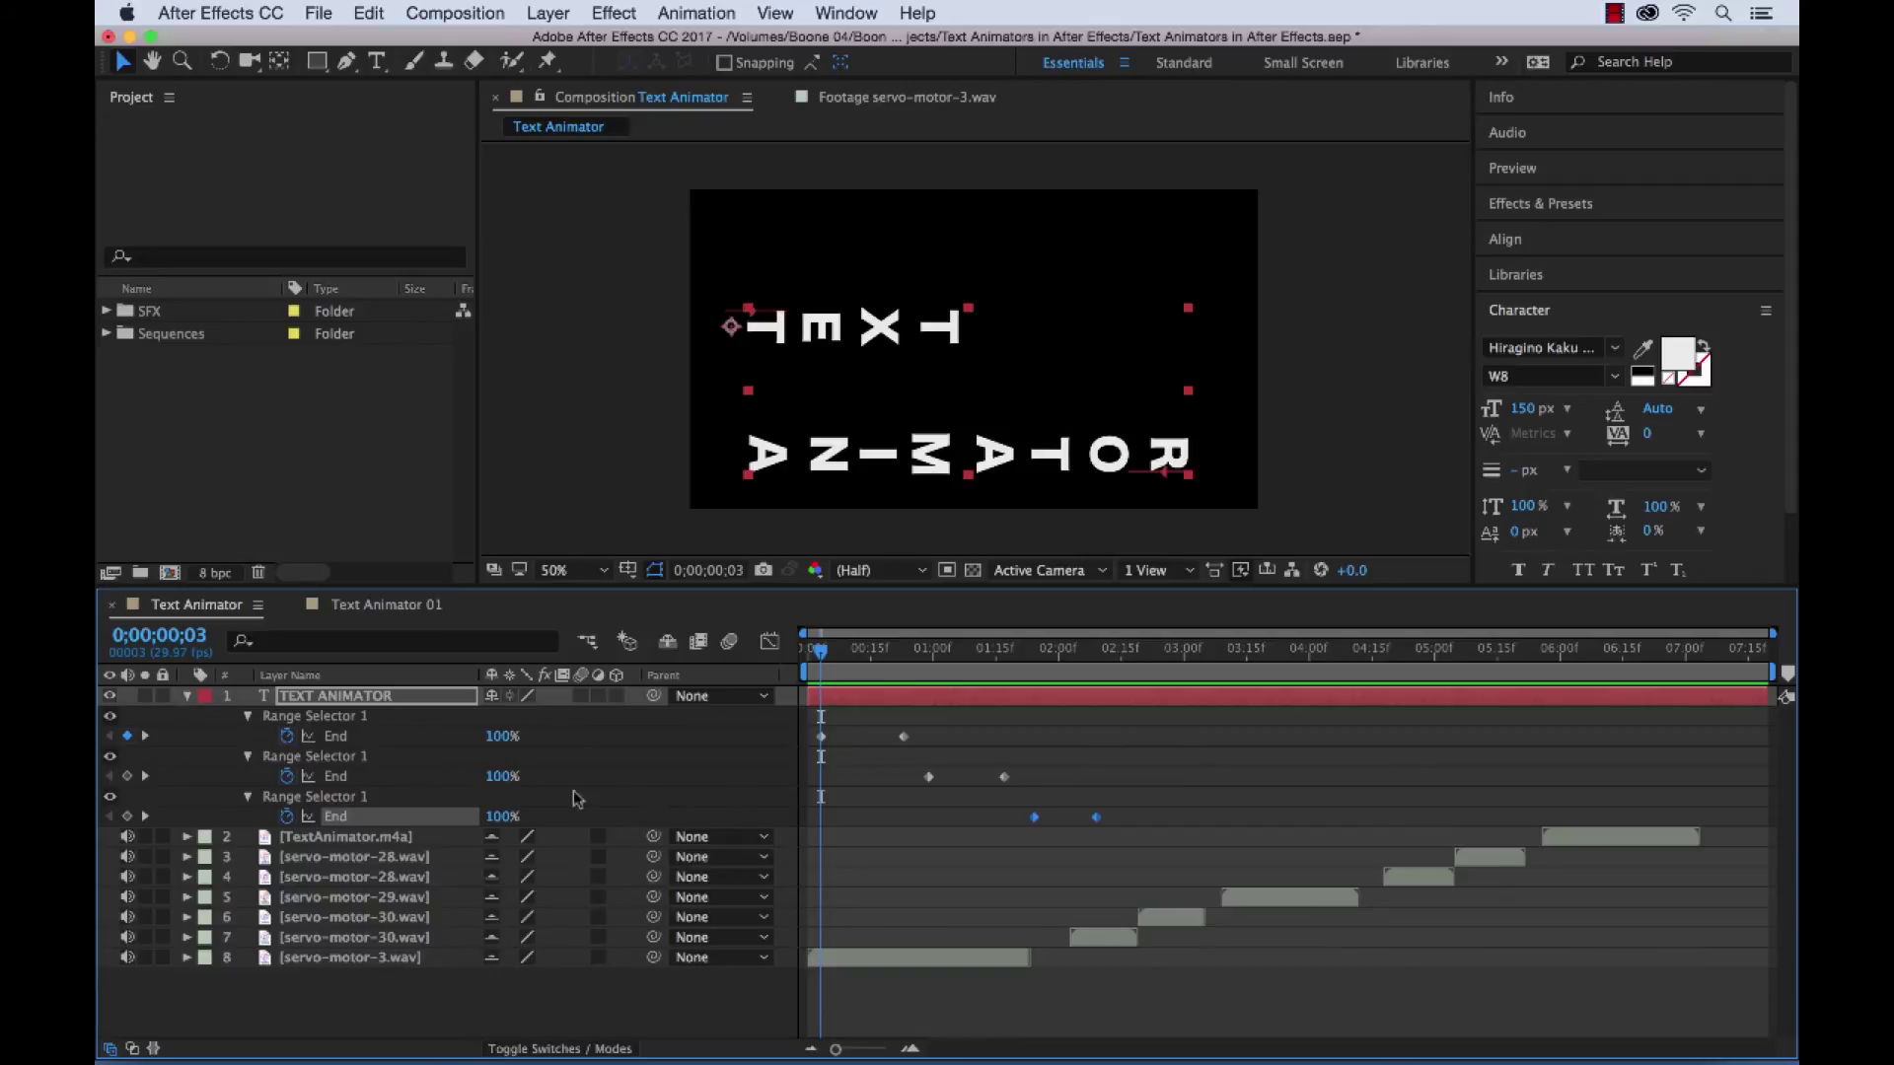
# Step: Rename the Tracking animator's range selector as Tracking
pyautogui.click(301, 797)
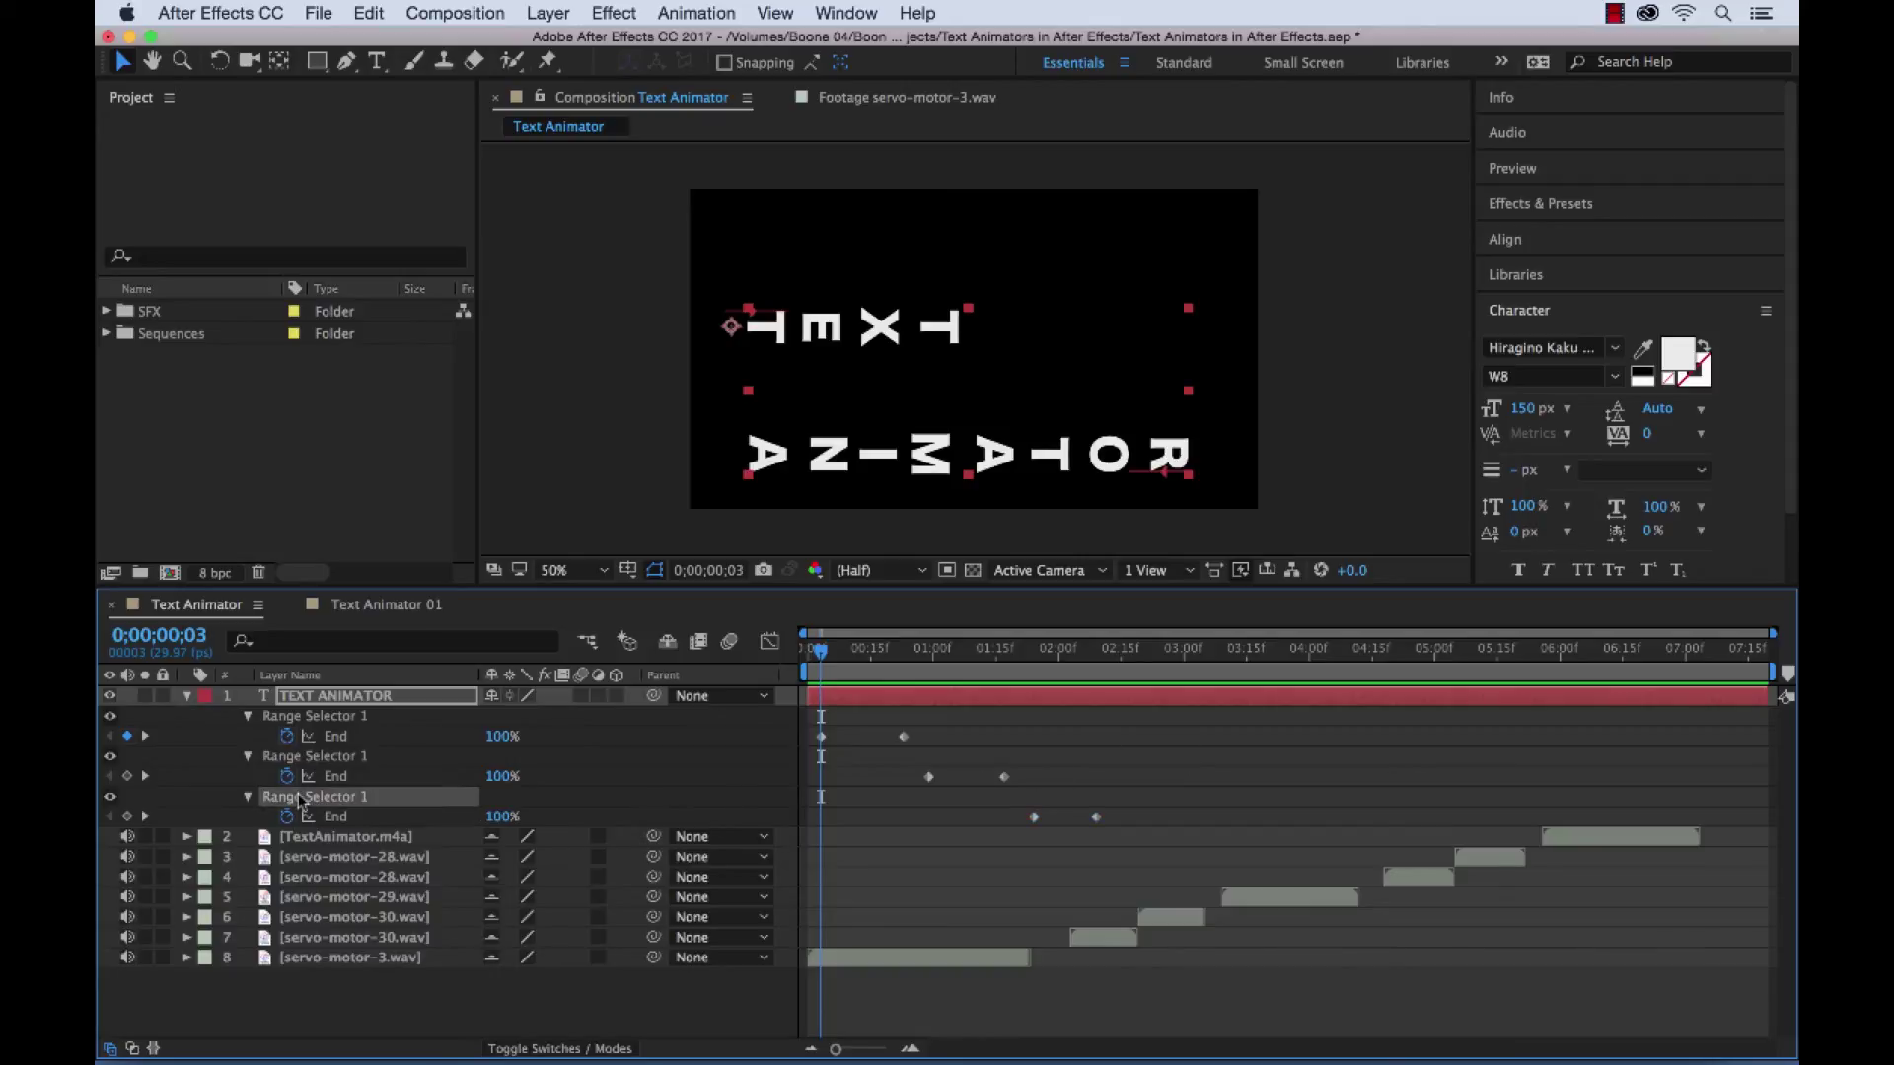
pyautogui.moveTo(1034, 648); pyautogui.dragTo(1069, 648)
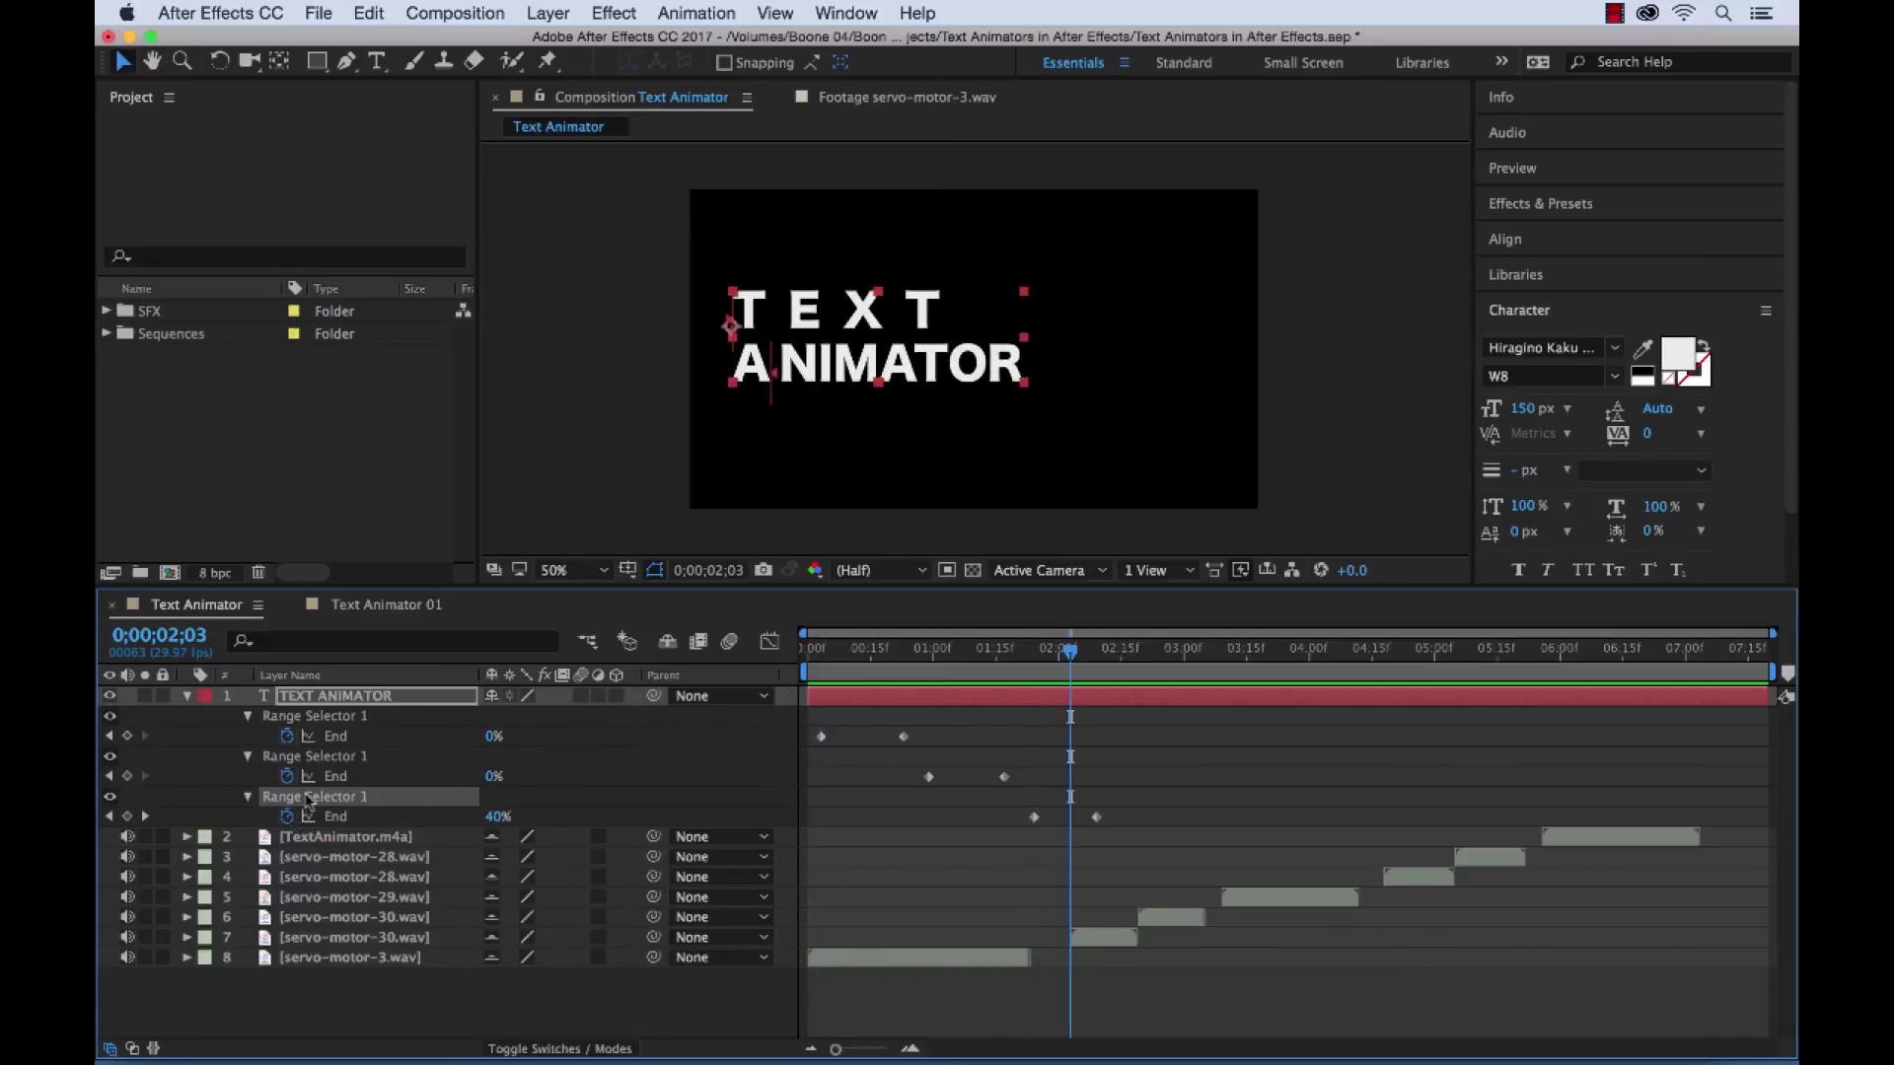
pyautogui.press('Return')
pyautogui.write('Tracking')
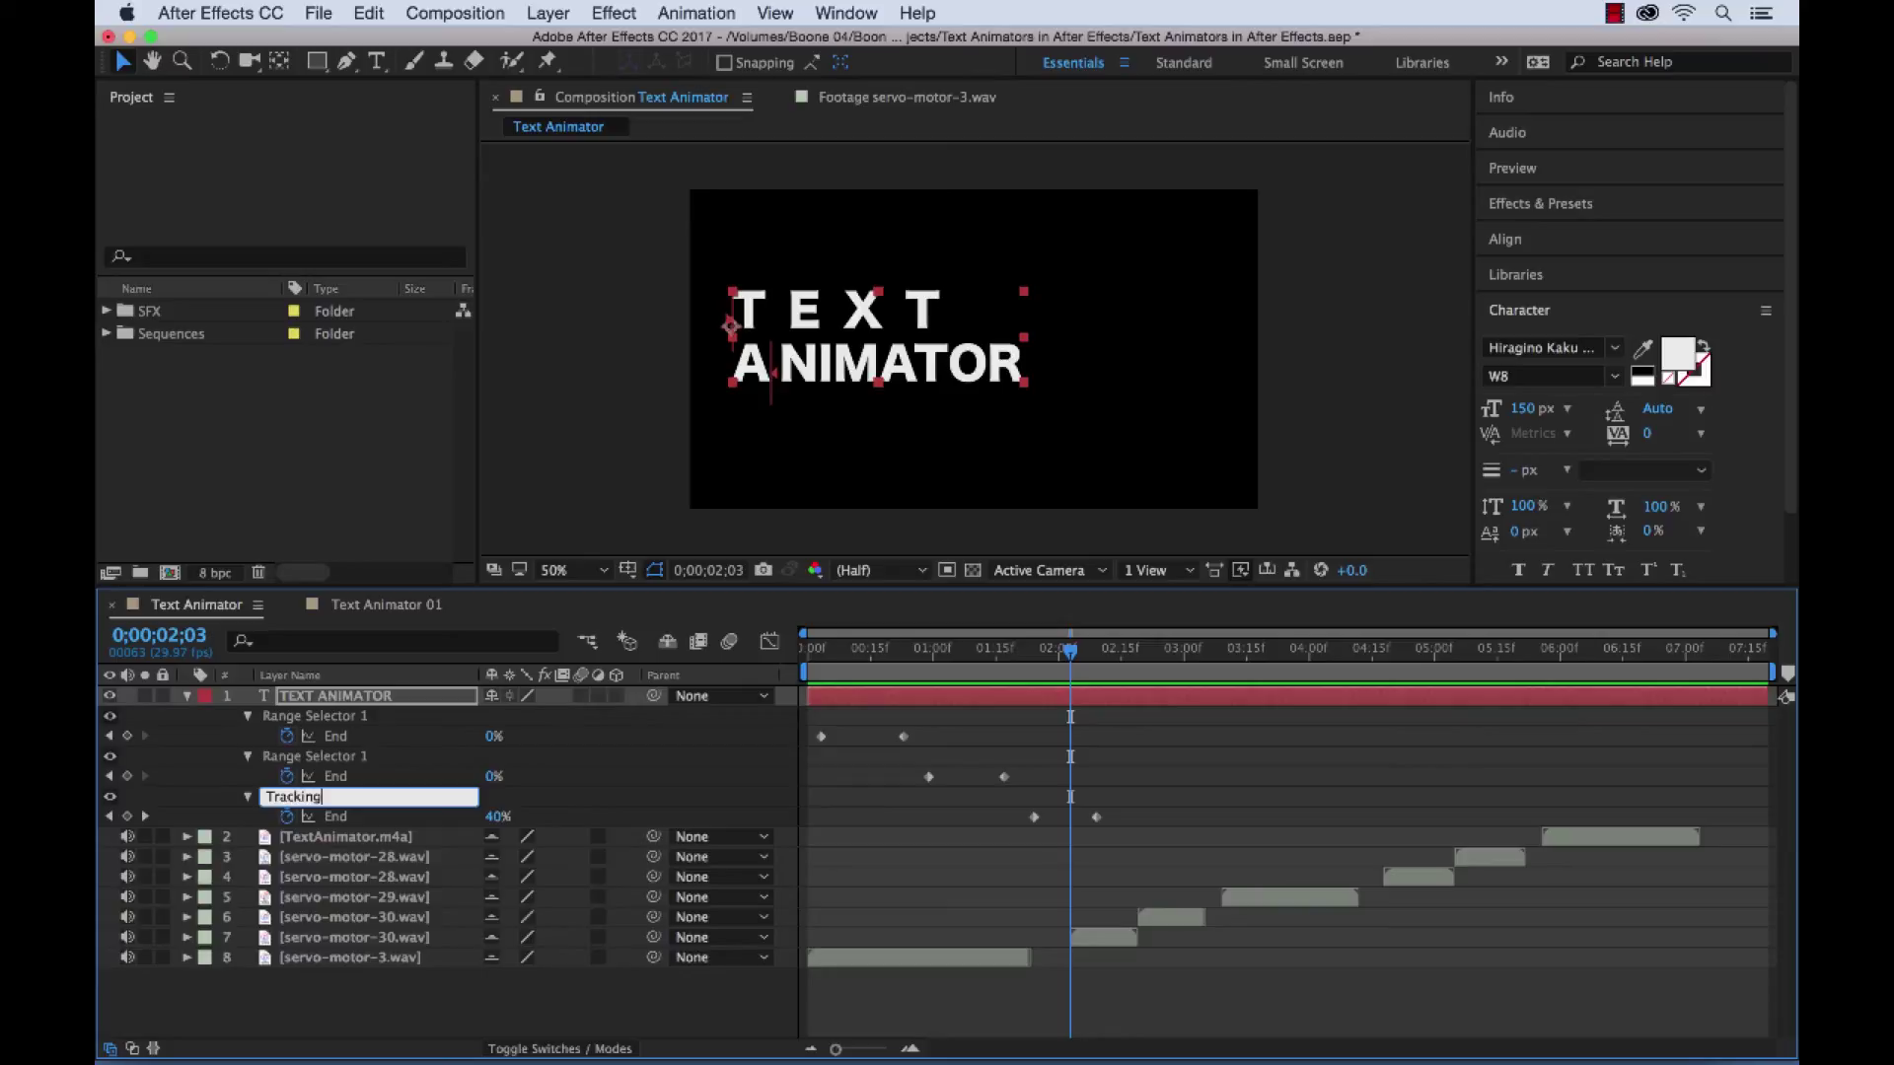
pyautogui.press('Return')
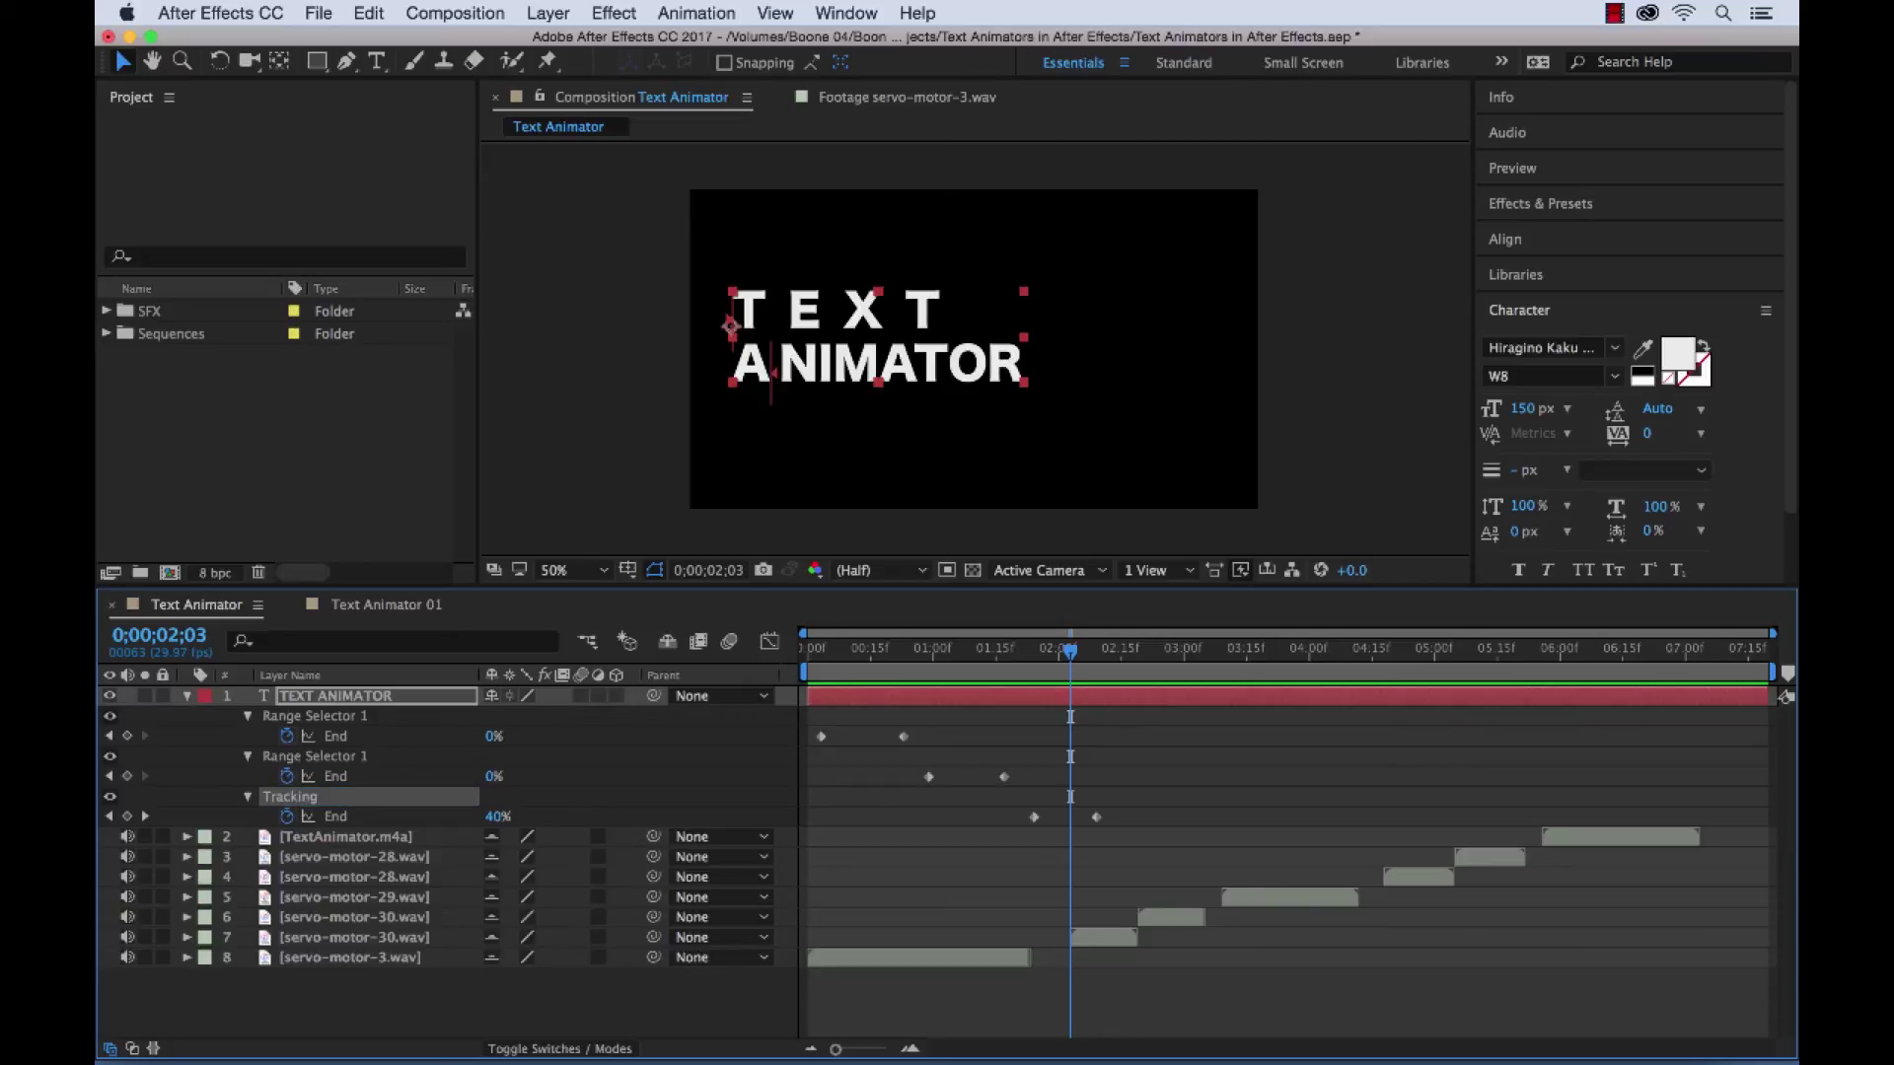
# Step: Rename the second range selector, which controls the rotation, as Rotation
pyautogui.moveTo(1070, 648); pyautogui.dragTo(963, 651)
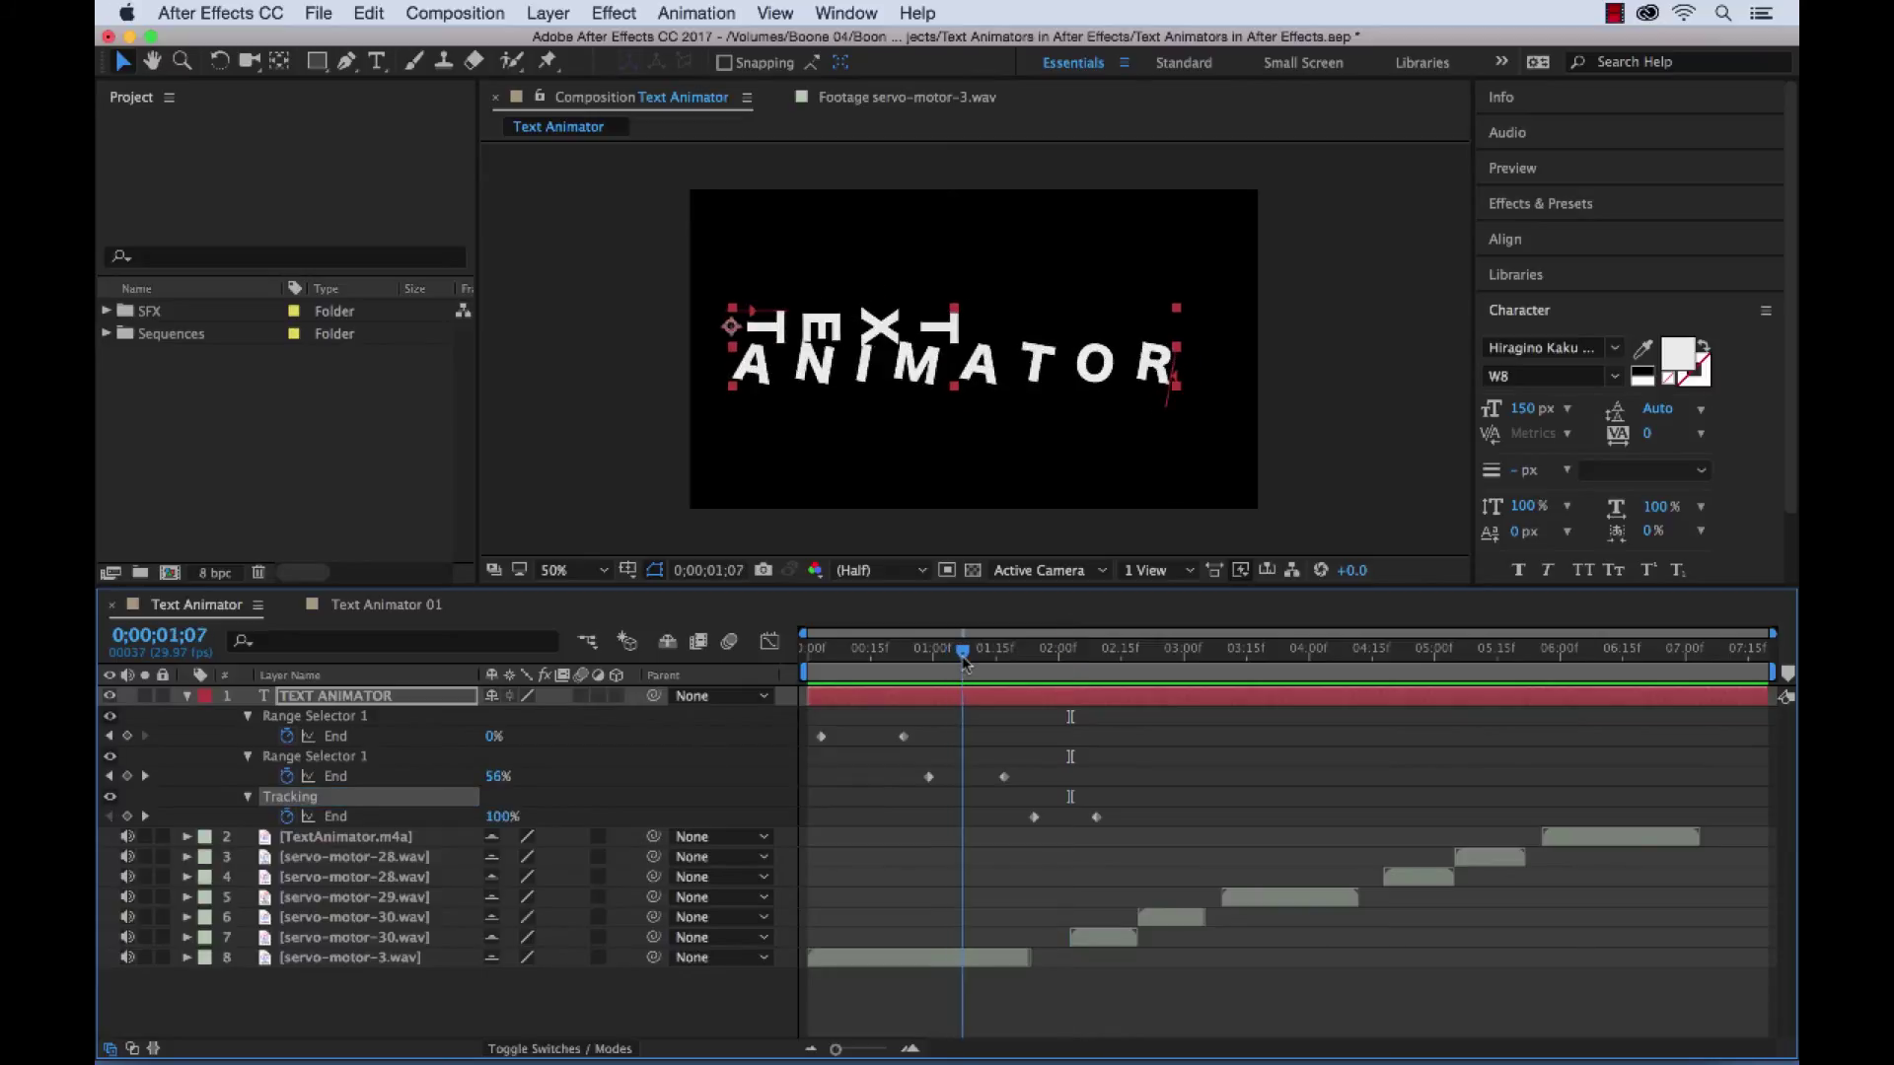
pyautogui.click(313, 768)
pyautogui.press('Return')
pyautogui.write('R')
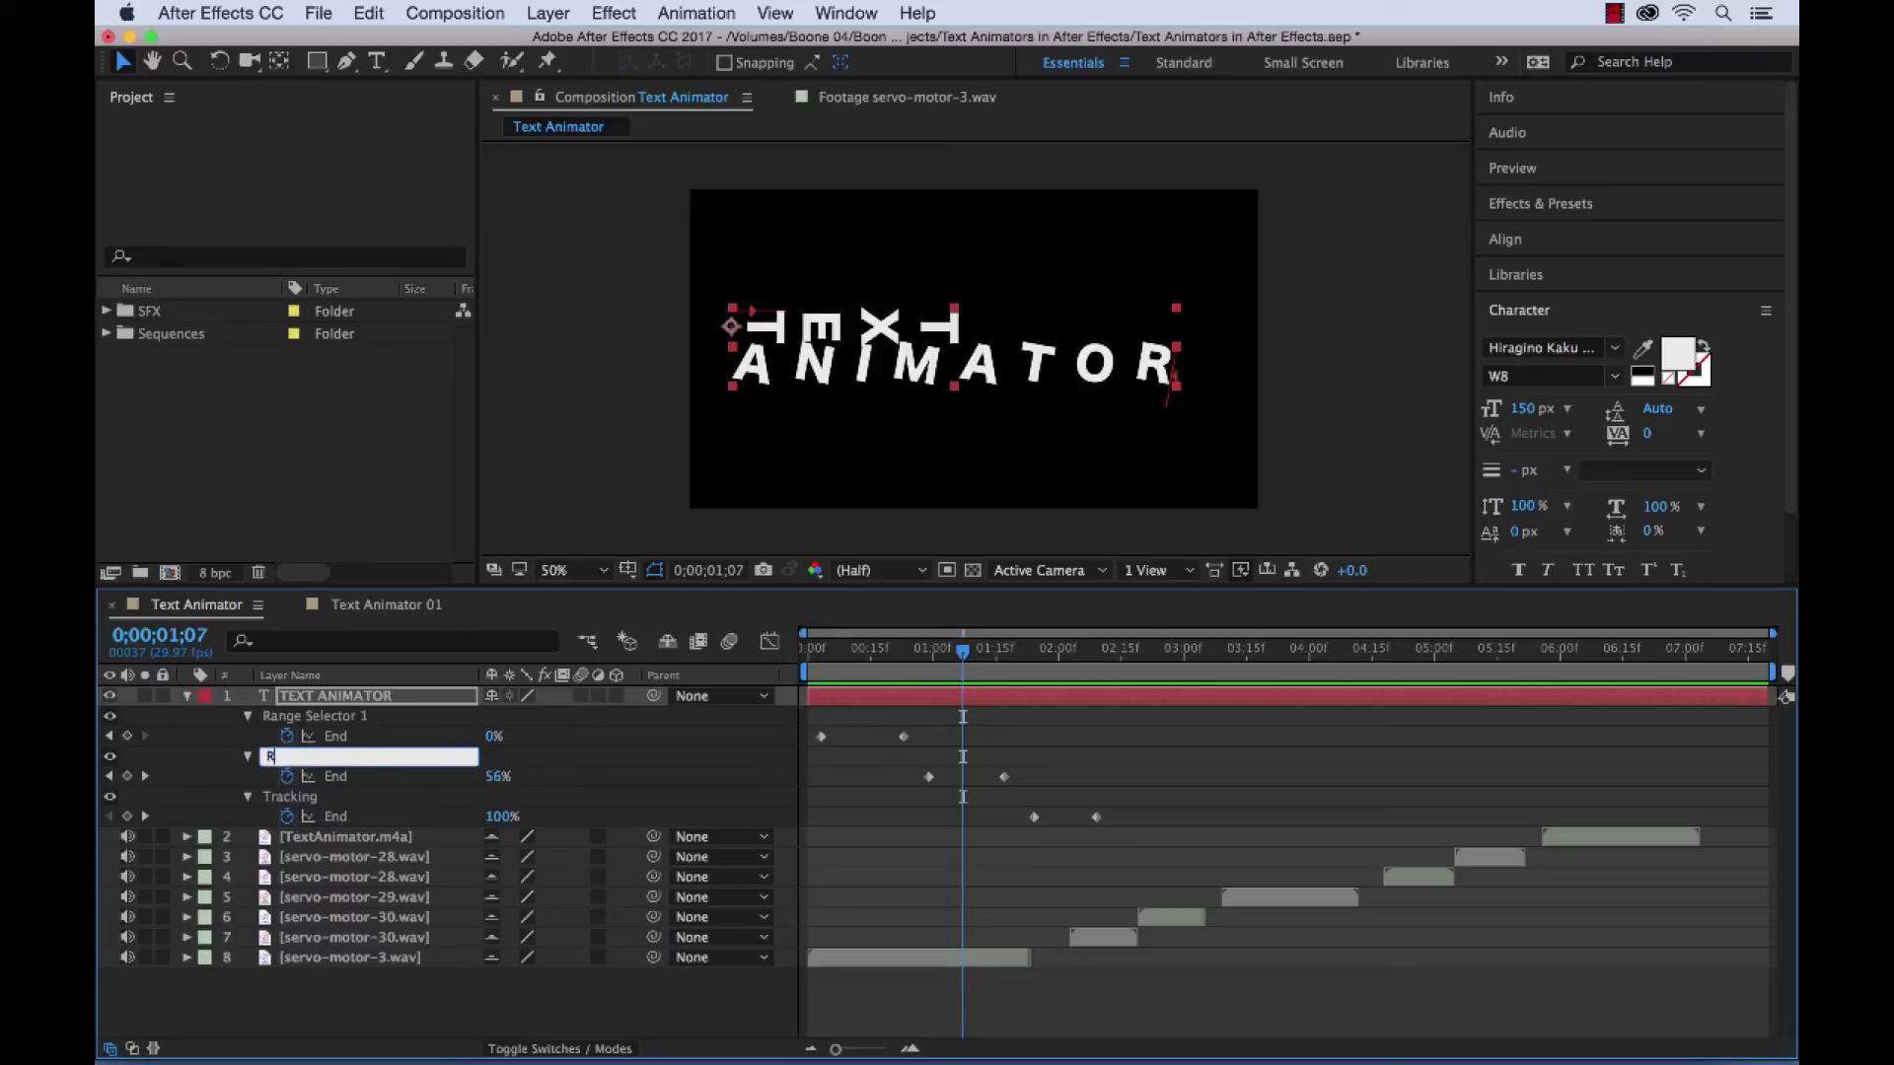
pyautogui.write('otation')
pyautogui.press('Return')
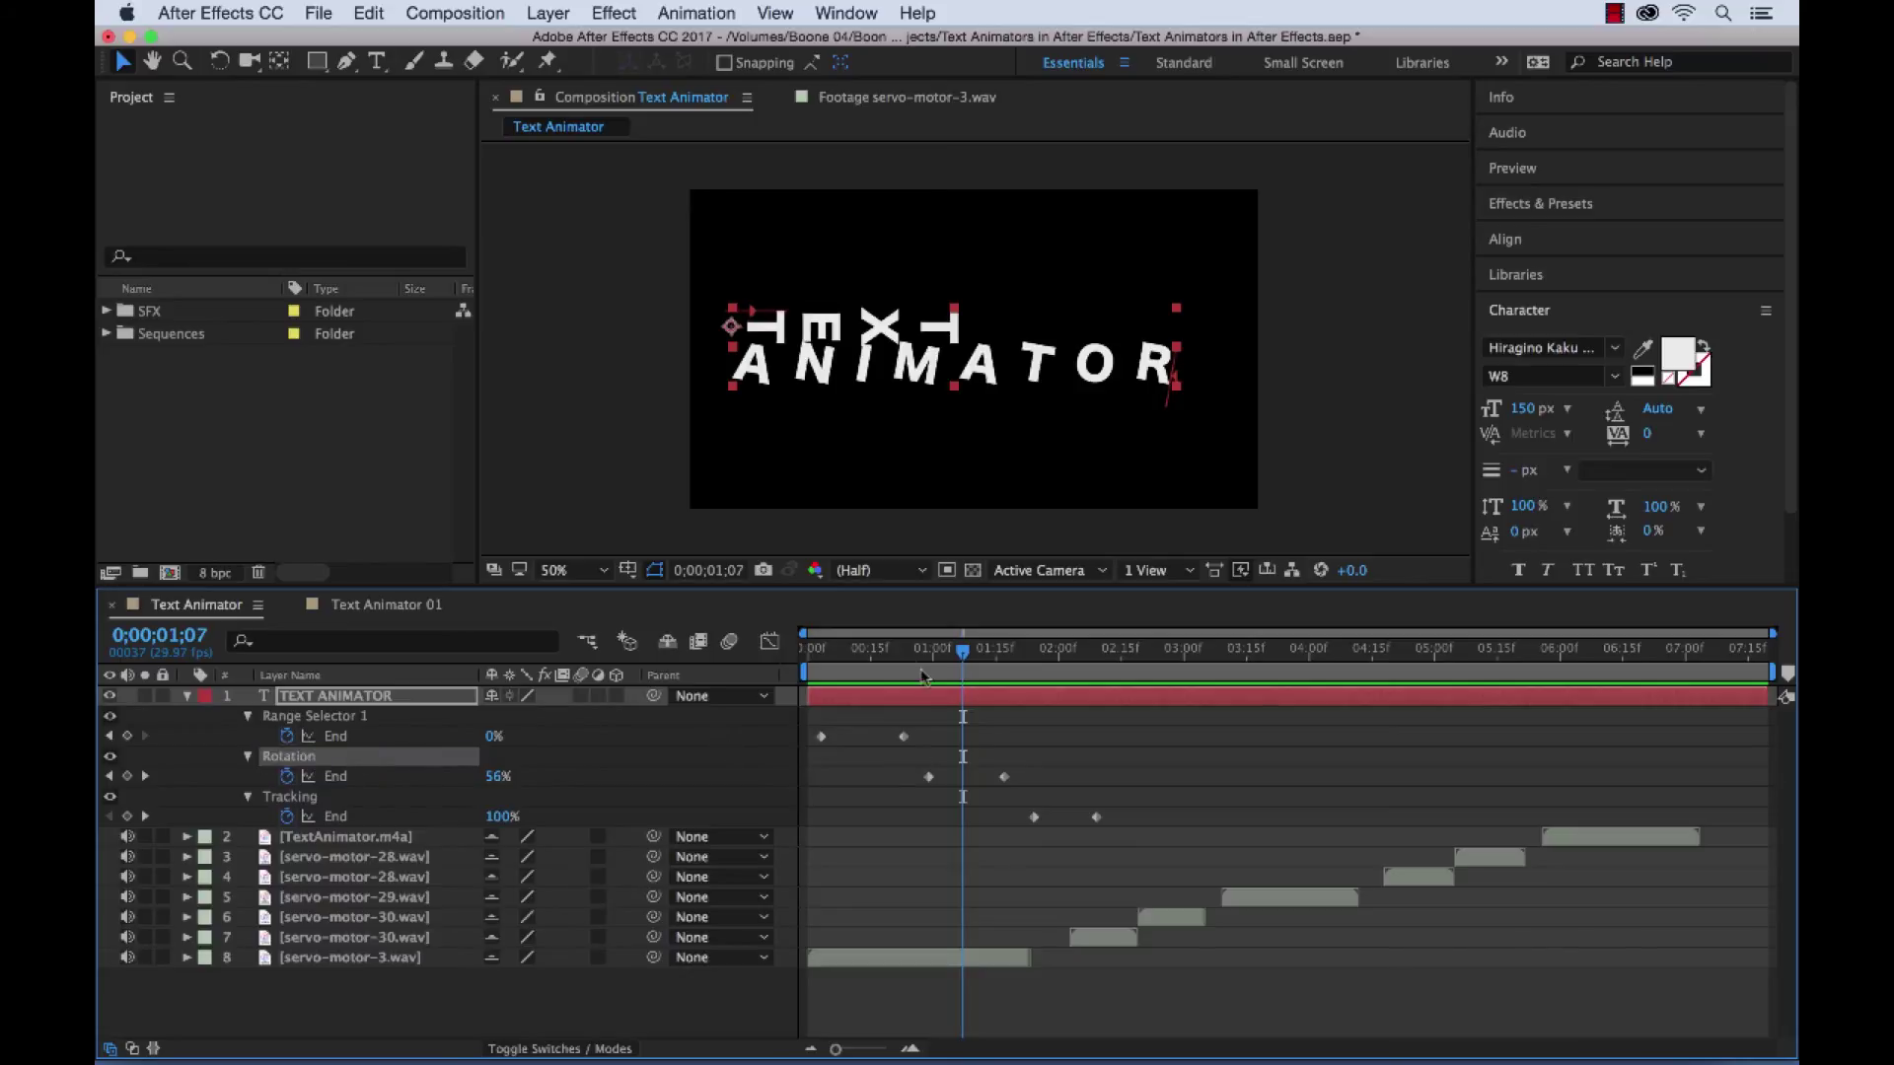
# Step: Rename the remaining Range Selector 1 as Line Spacing
pyautogui.moveTo(892, 649); pyautogui.dragTo(848, 649)
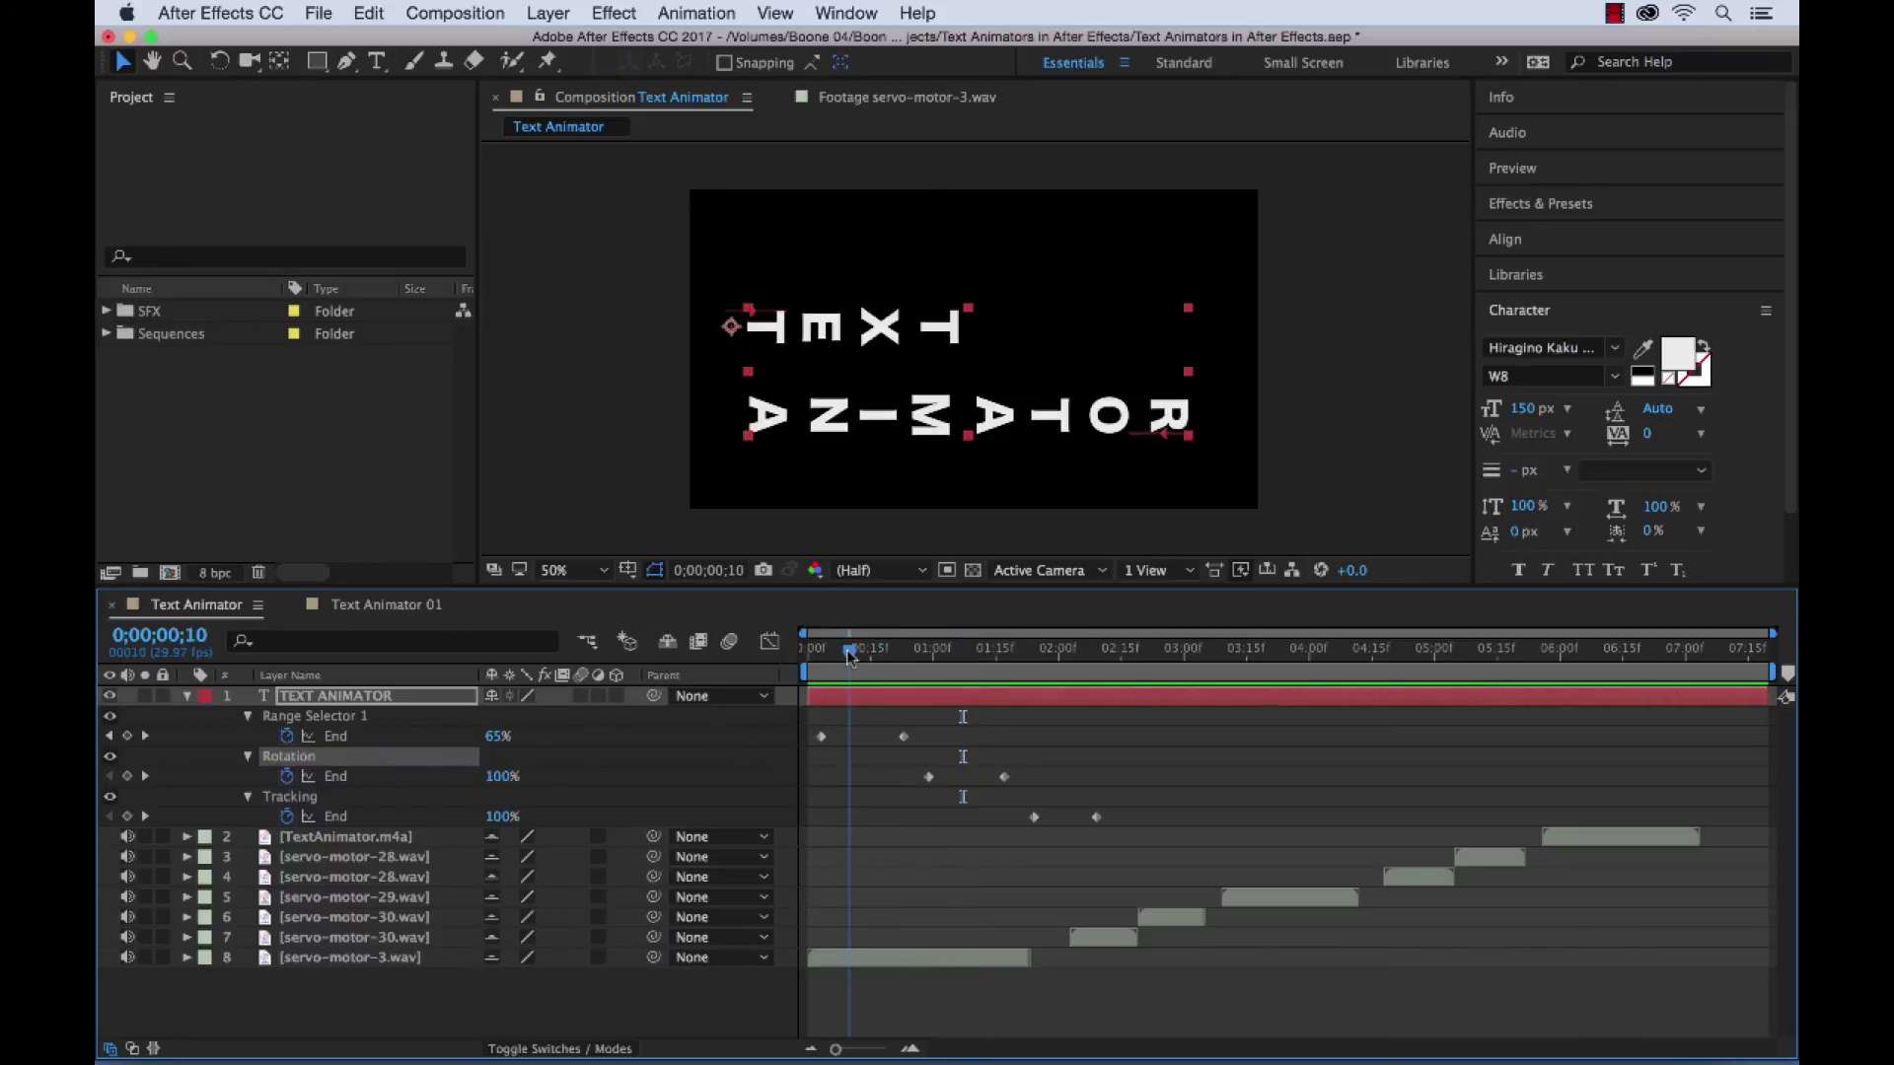
pyautogui.click(349, 720)
pyautogui.press('pageup')
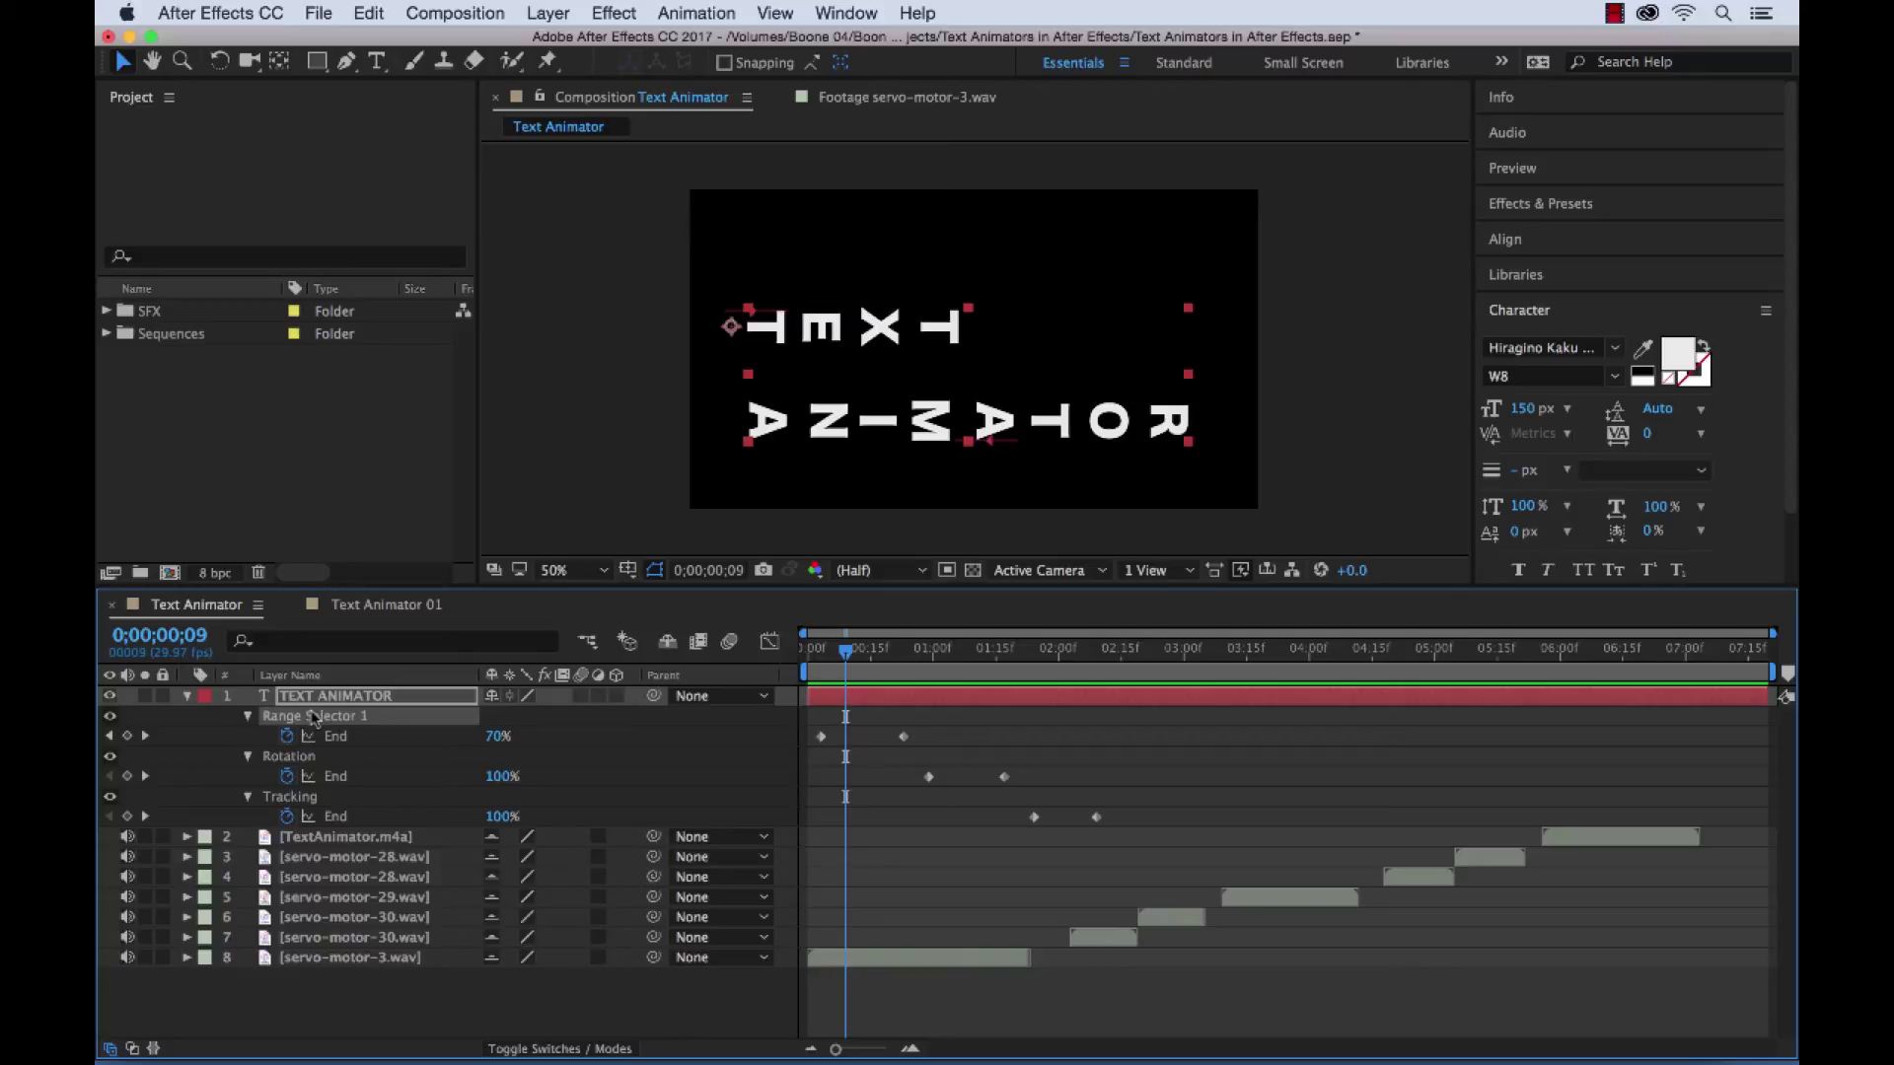
pyautogui.press('Return')
pyautogui.write('Line Spacing')
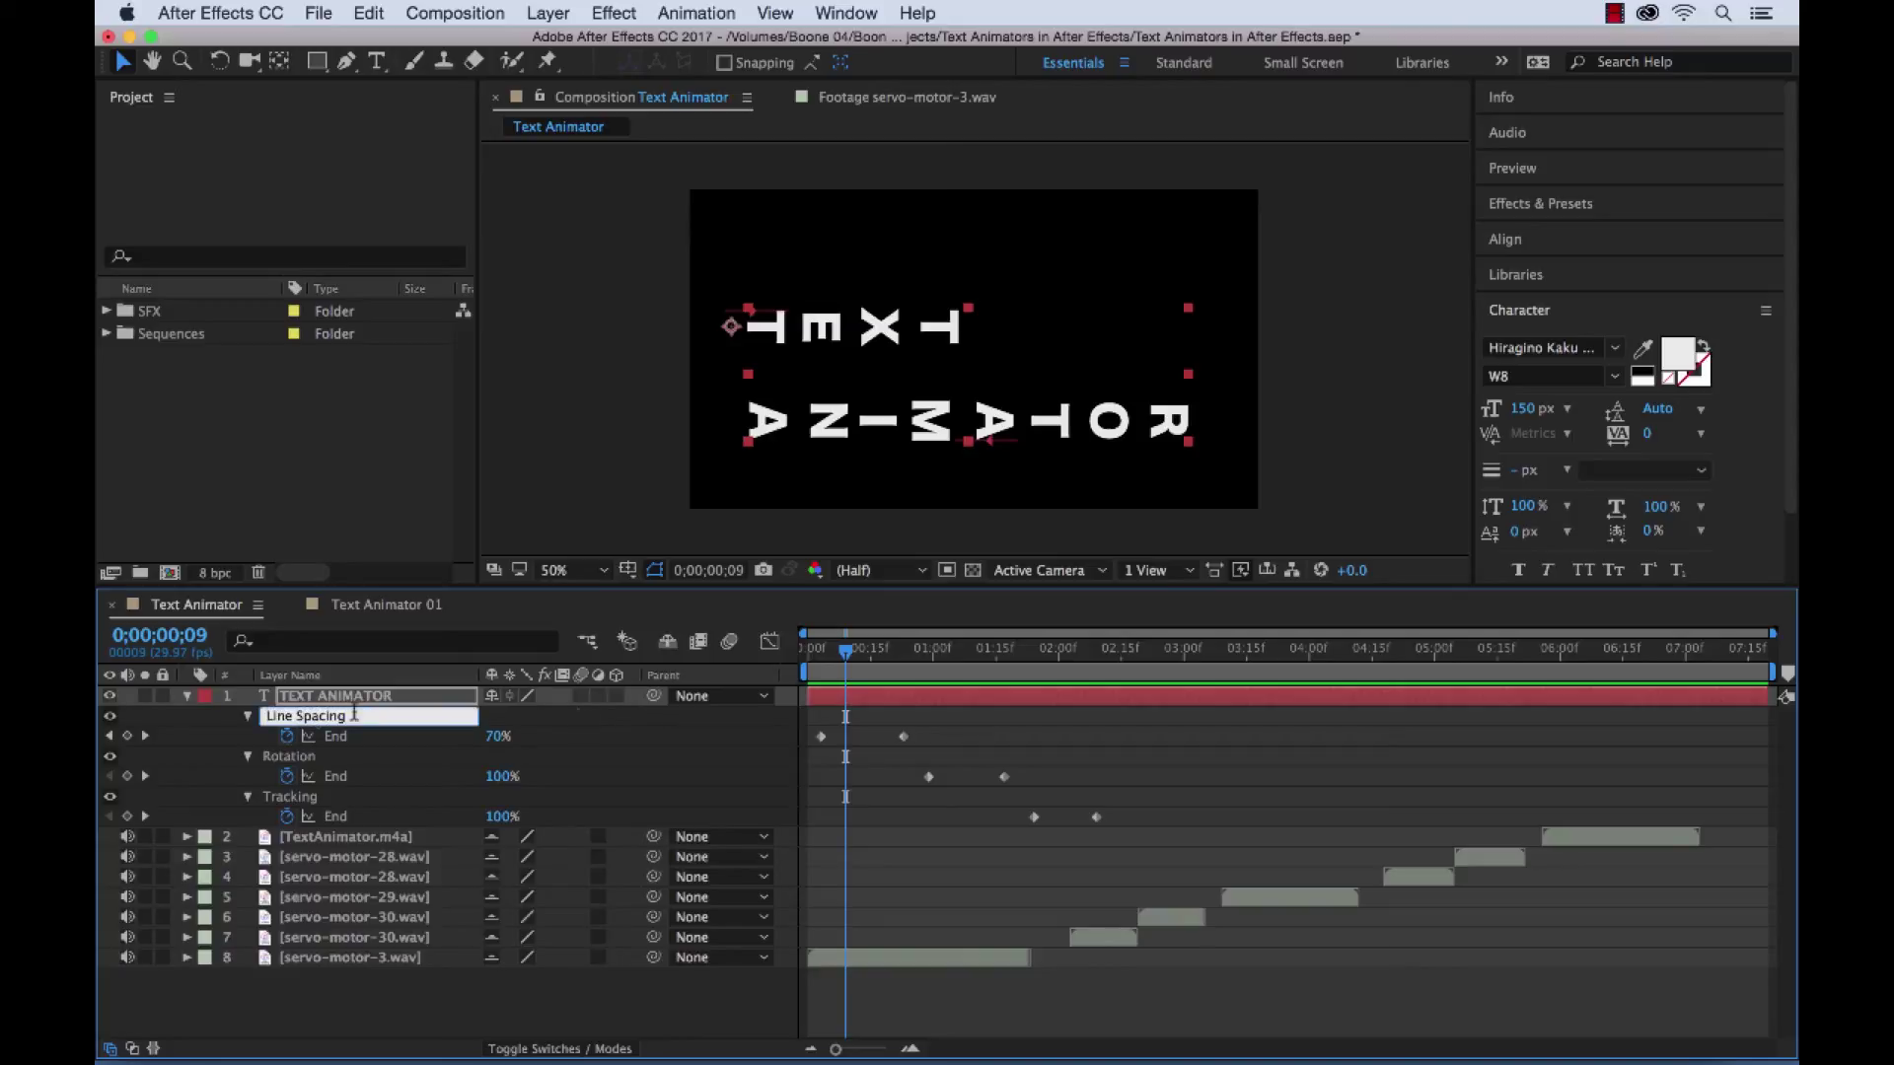
pyautogui.press('Return')
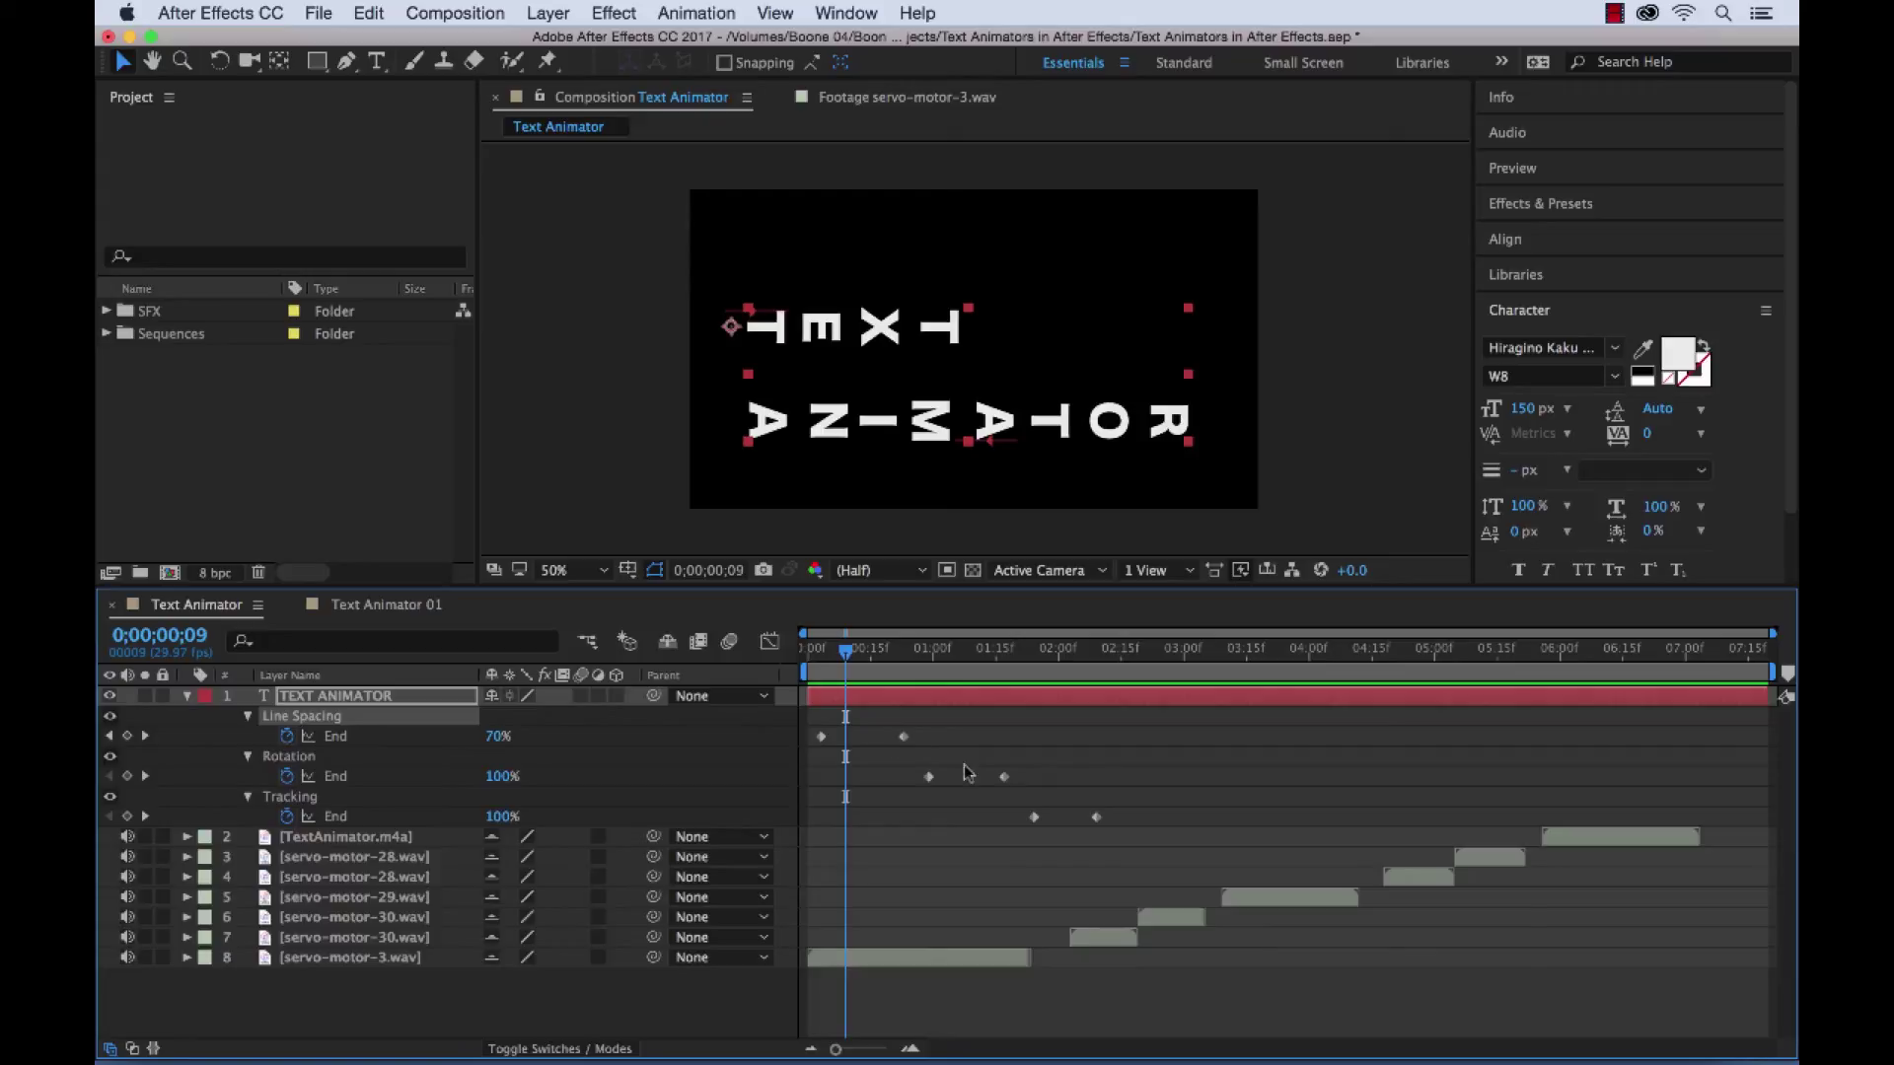
# Step: Move the End keyframes to the servo sounds: Rotation near the servo-motor-30 clips, Line Spacing over servo-motor-29, Tracking over the servo-motor-28 clips
pyautogui.moveTo(1120, 793); pyautogui.dragTo(1505, 821)
pyautogui.click(1459, 803)
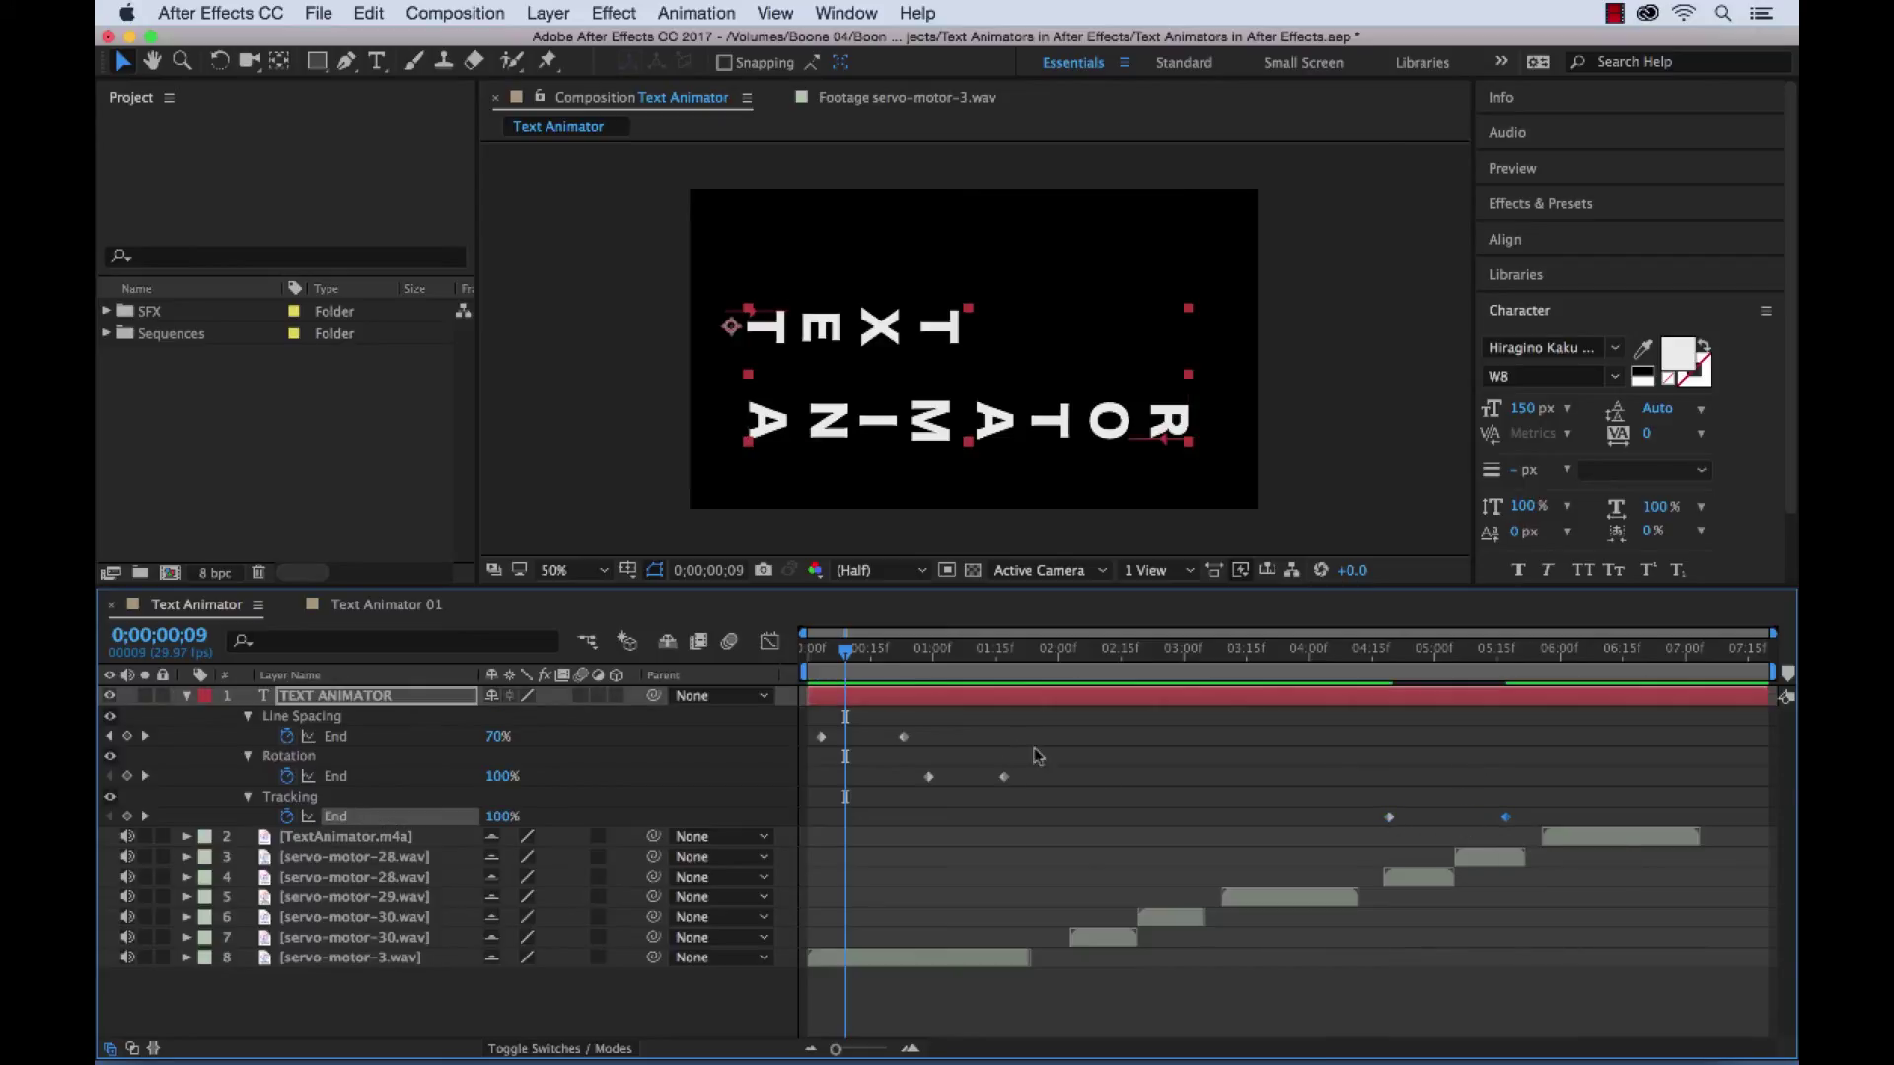
pyautogui.moveTo(1048, 730); pyautogui.dragTo(814, 821)
pyautogui.moveTo(824, 742); pyautogui.dragTo(1249, 747)
pyautogui.click(1084, 745)
pyautogui.click(1270, 817)
pyautogui.click(1181, 900)
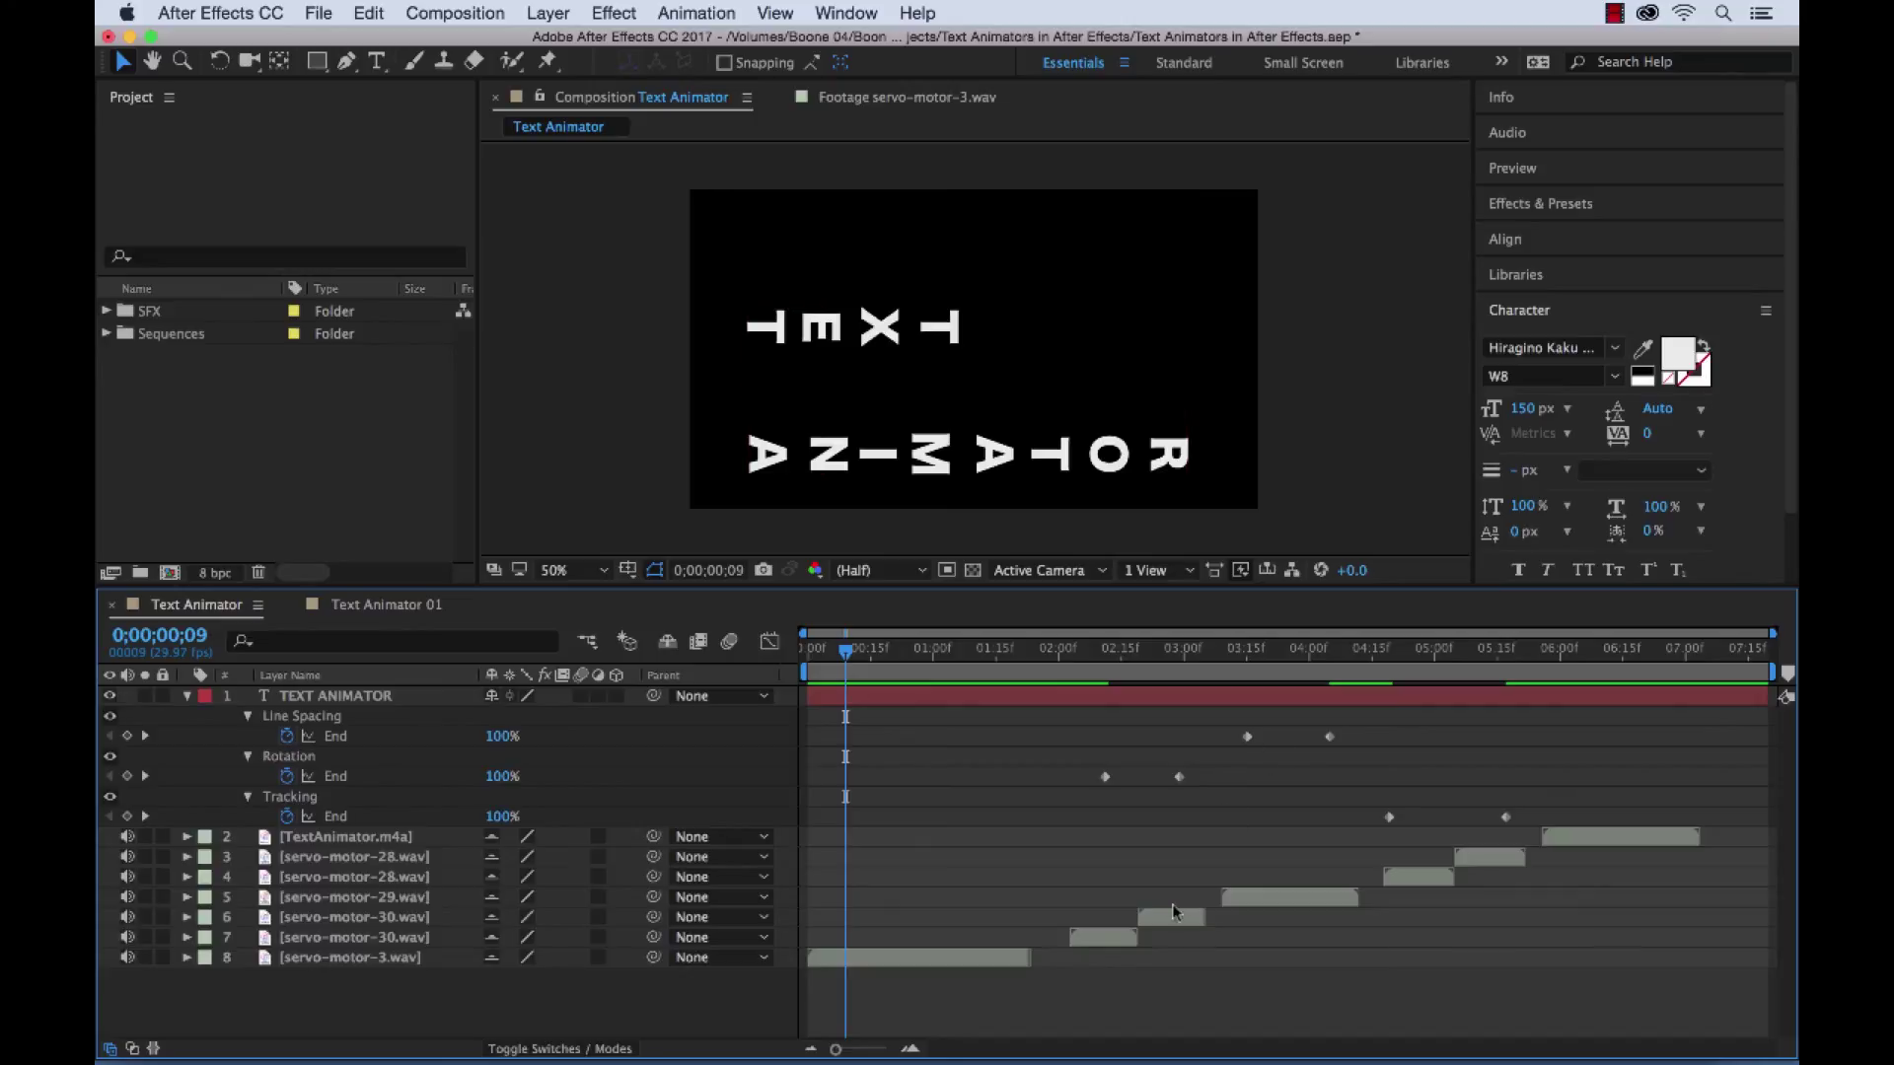
# Step: Shift the first Rotation keyframe to about 0;00;02;05 and spread the Line Spacing keyframes to about 0;00;03;12 and 0;00;04;07
pyautogui.moveTo(1104, 777); pyautogui.dragTo(1079, 777)
pyautogui.click(1195, 828)
pyautogui.moveTo(1247, 737); pyautogui.dragTo(1233, 736)
pyautogui.click(1329, 737)
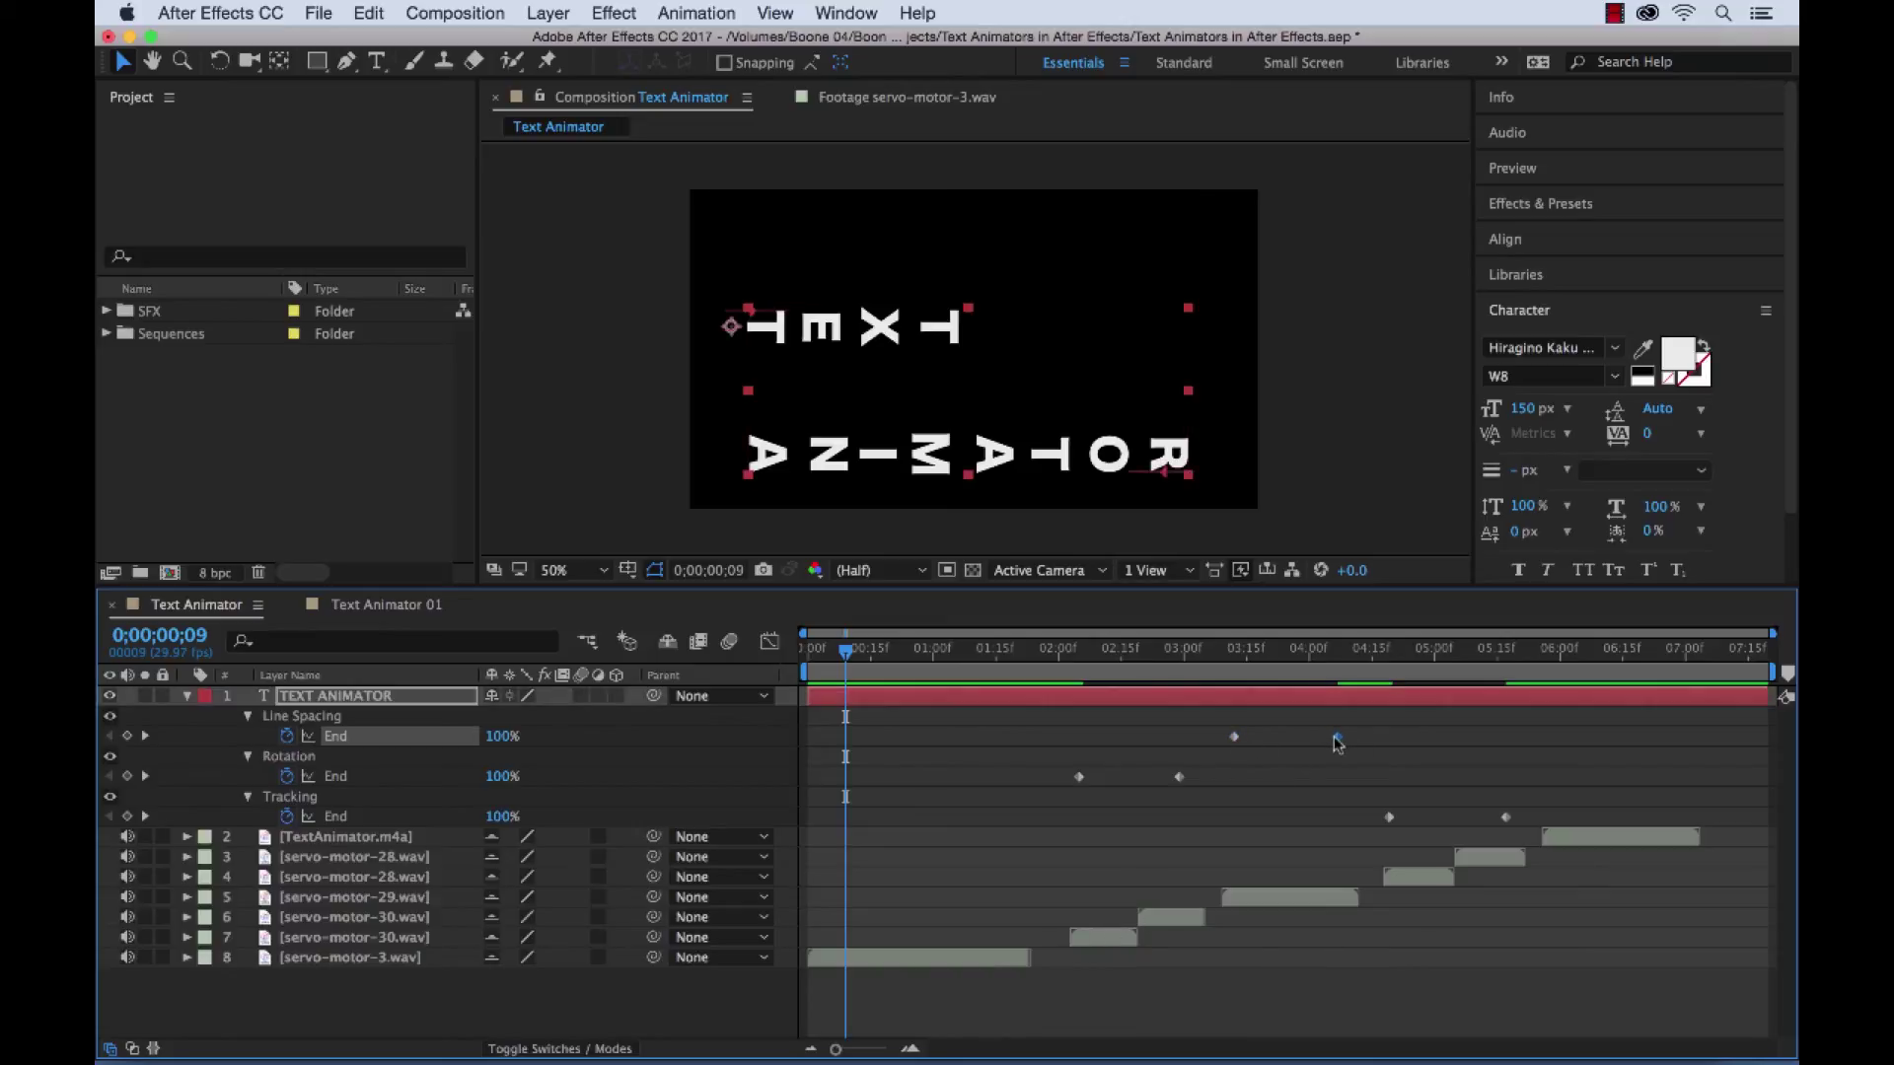
# Step: Play back the retimed title full screen with sound to check the keyframes against the sound effects
pyautogui.moveTo(1054, 657)
pyautogui.mouseDown()
pyautogui.moveTo(1222, 653)
pyautogui.moveTo(1544, 693)
pyautogui.moveTo(1070, 680)
pyautogui.mouseUp()
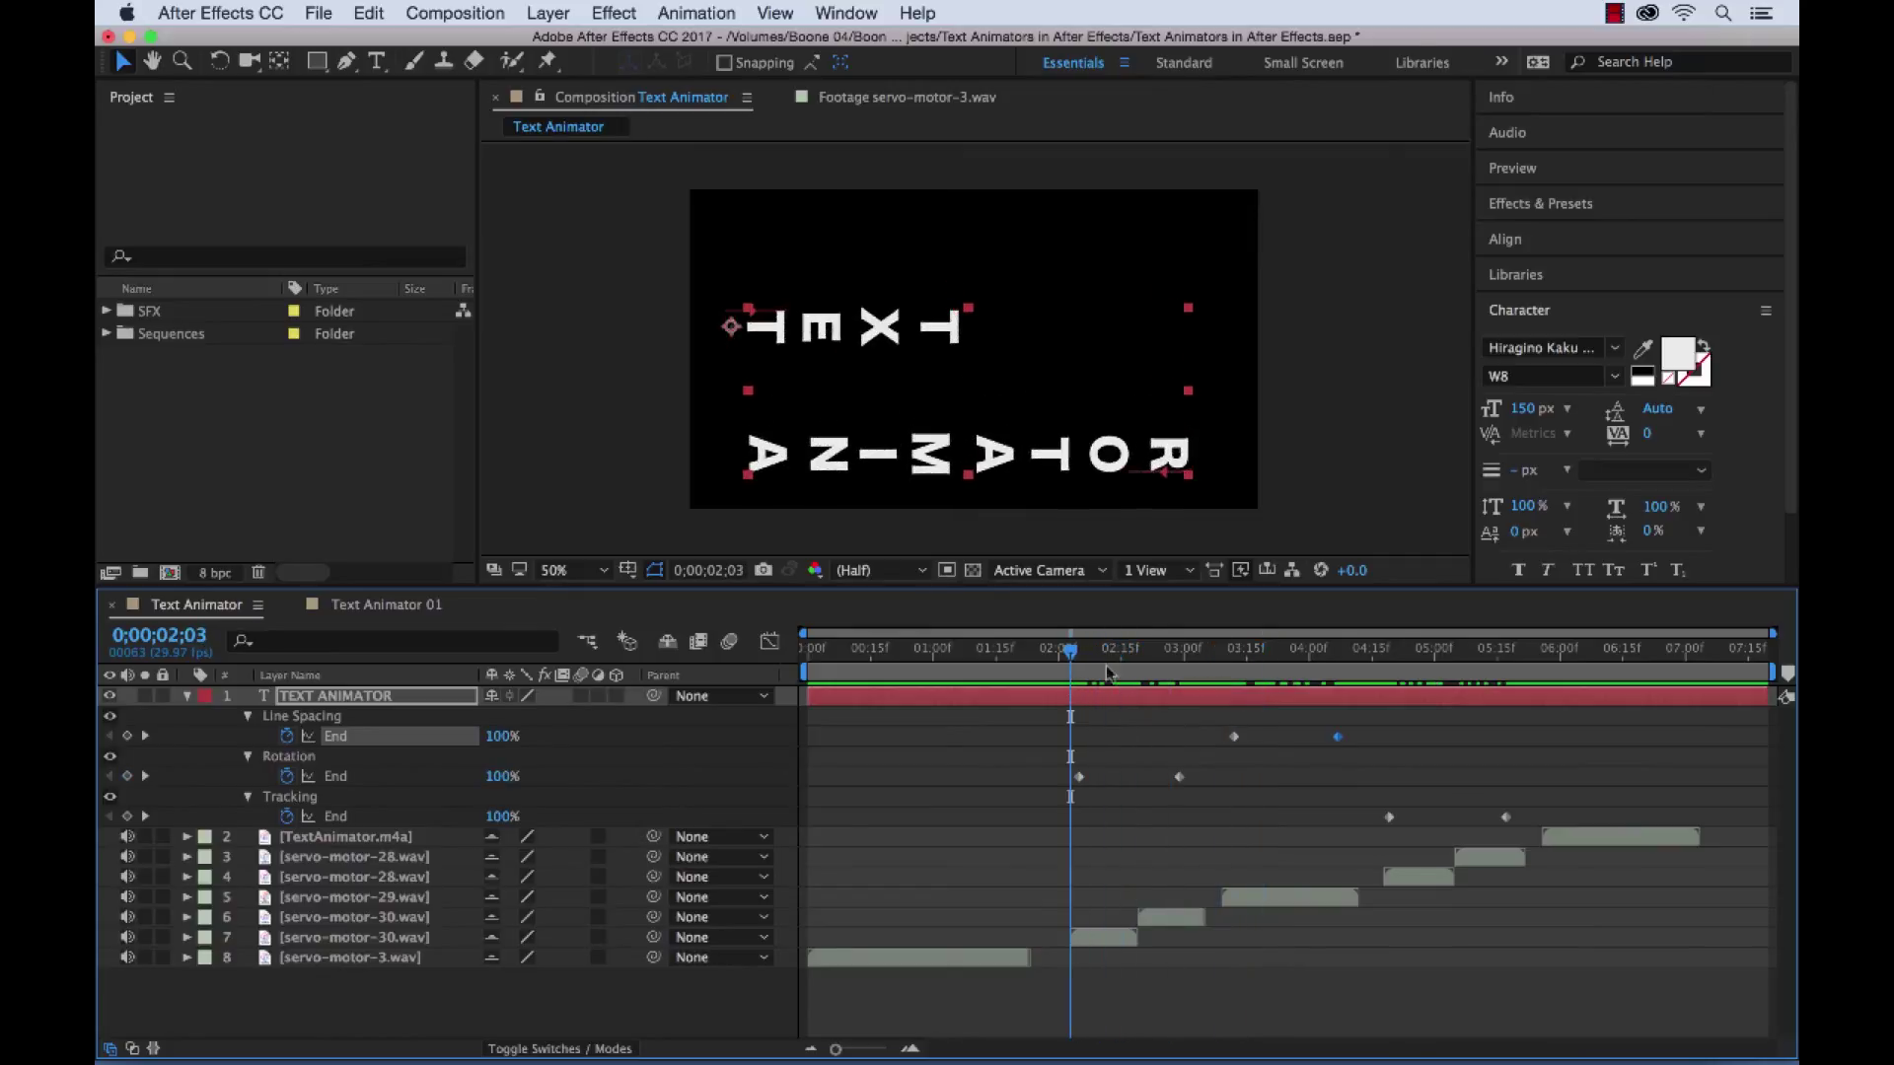
pyautogui.press('/')
pyautogui.press('space')
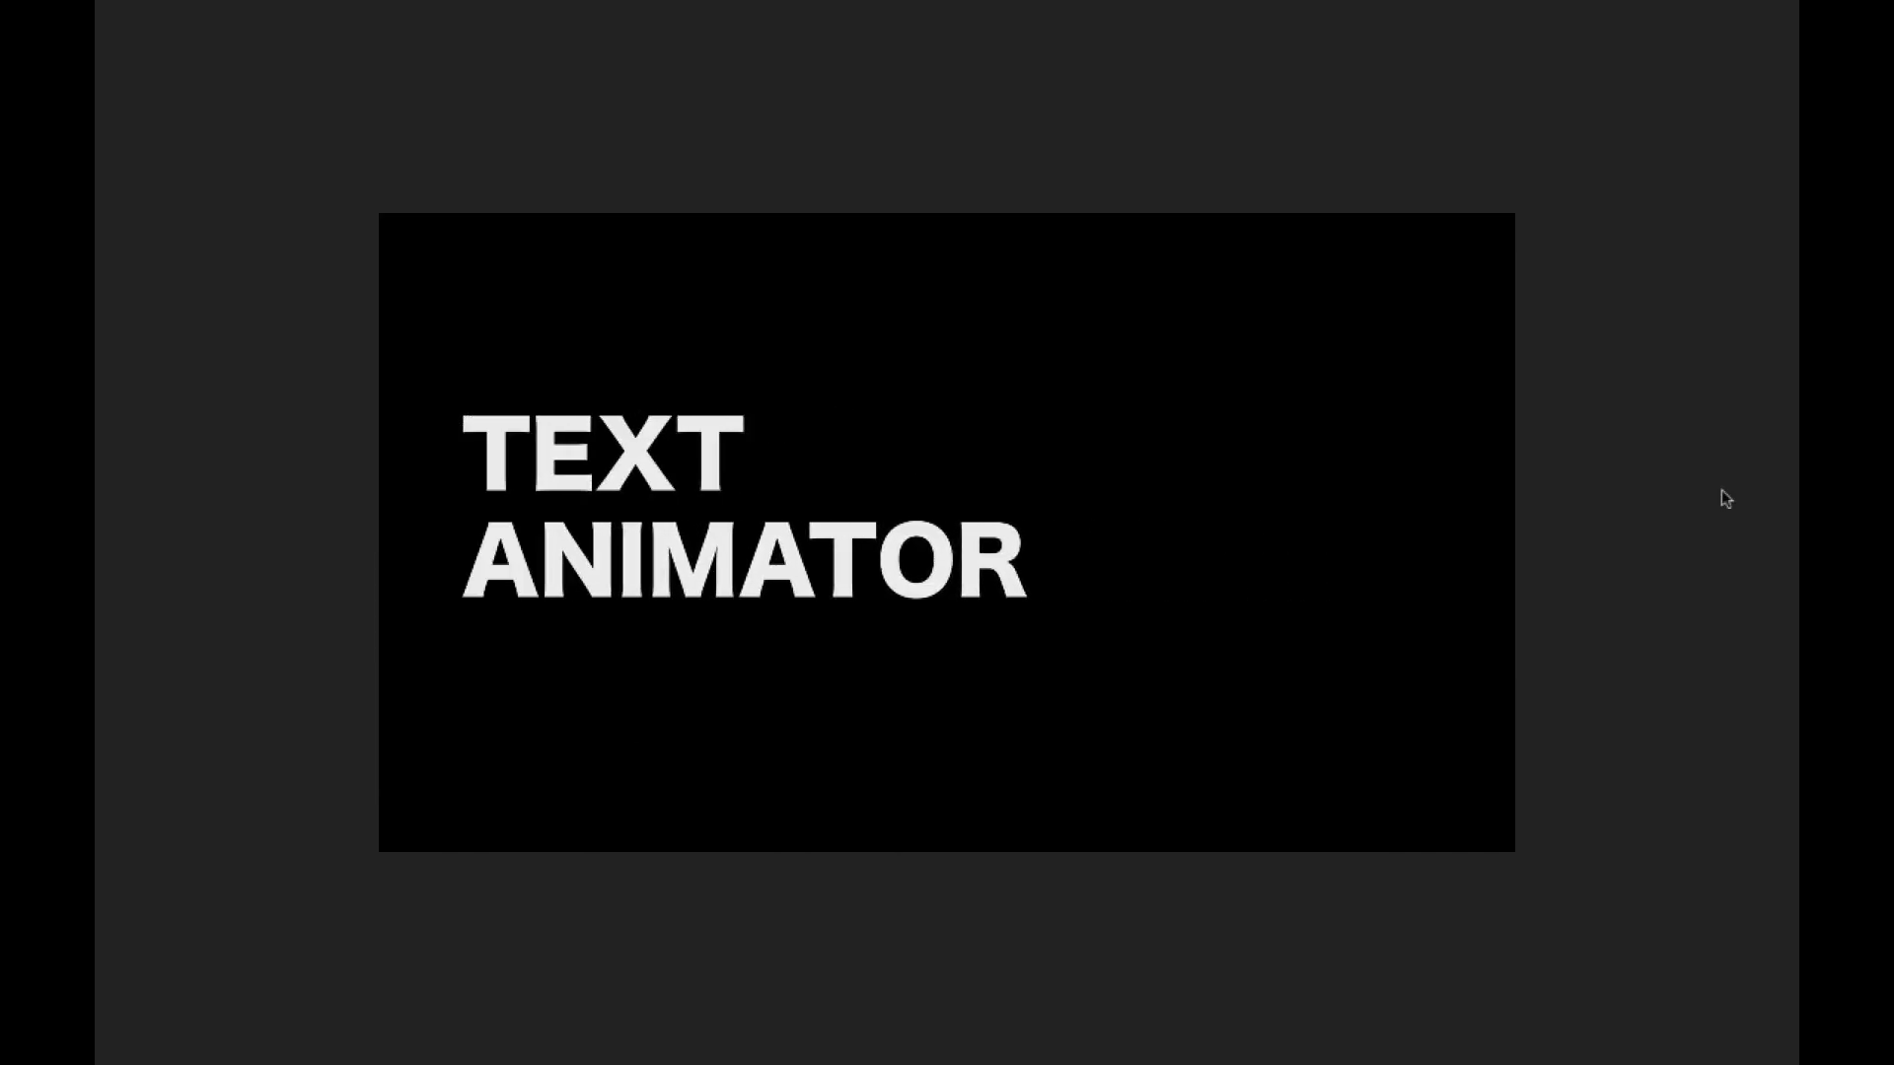
pyautogui.press('space')
pyautogui.press(',')
pyautogui.moveTo(1113, 655); pyautogui.dragTo(868, 671)
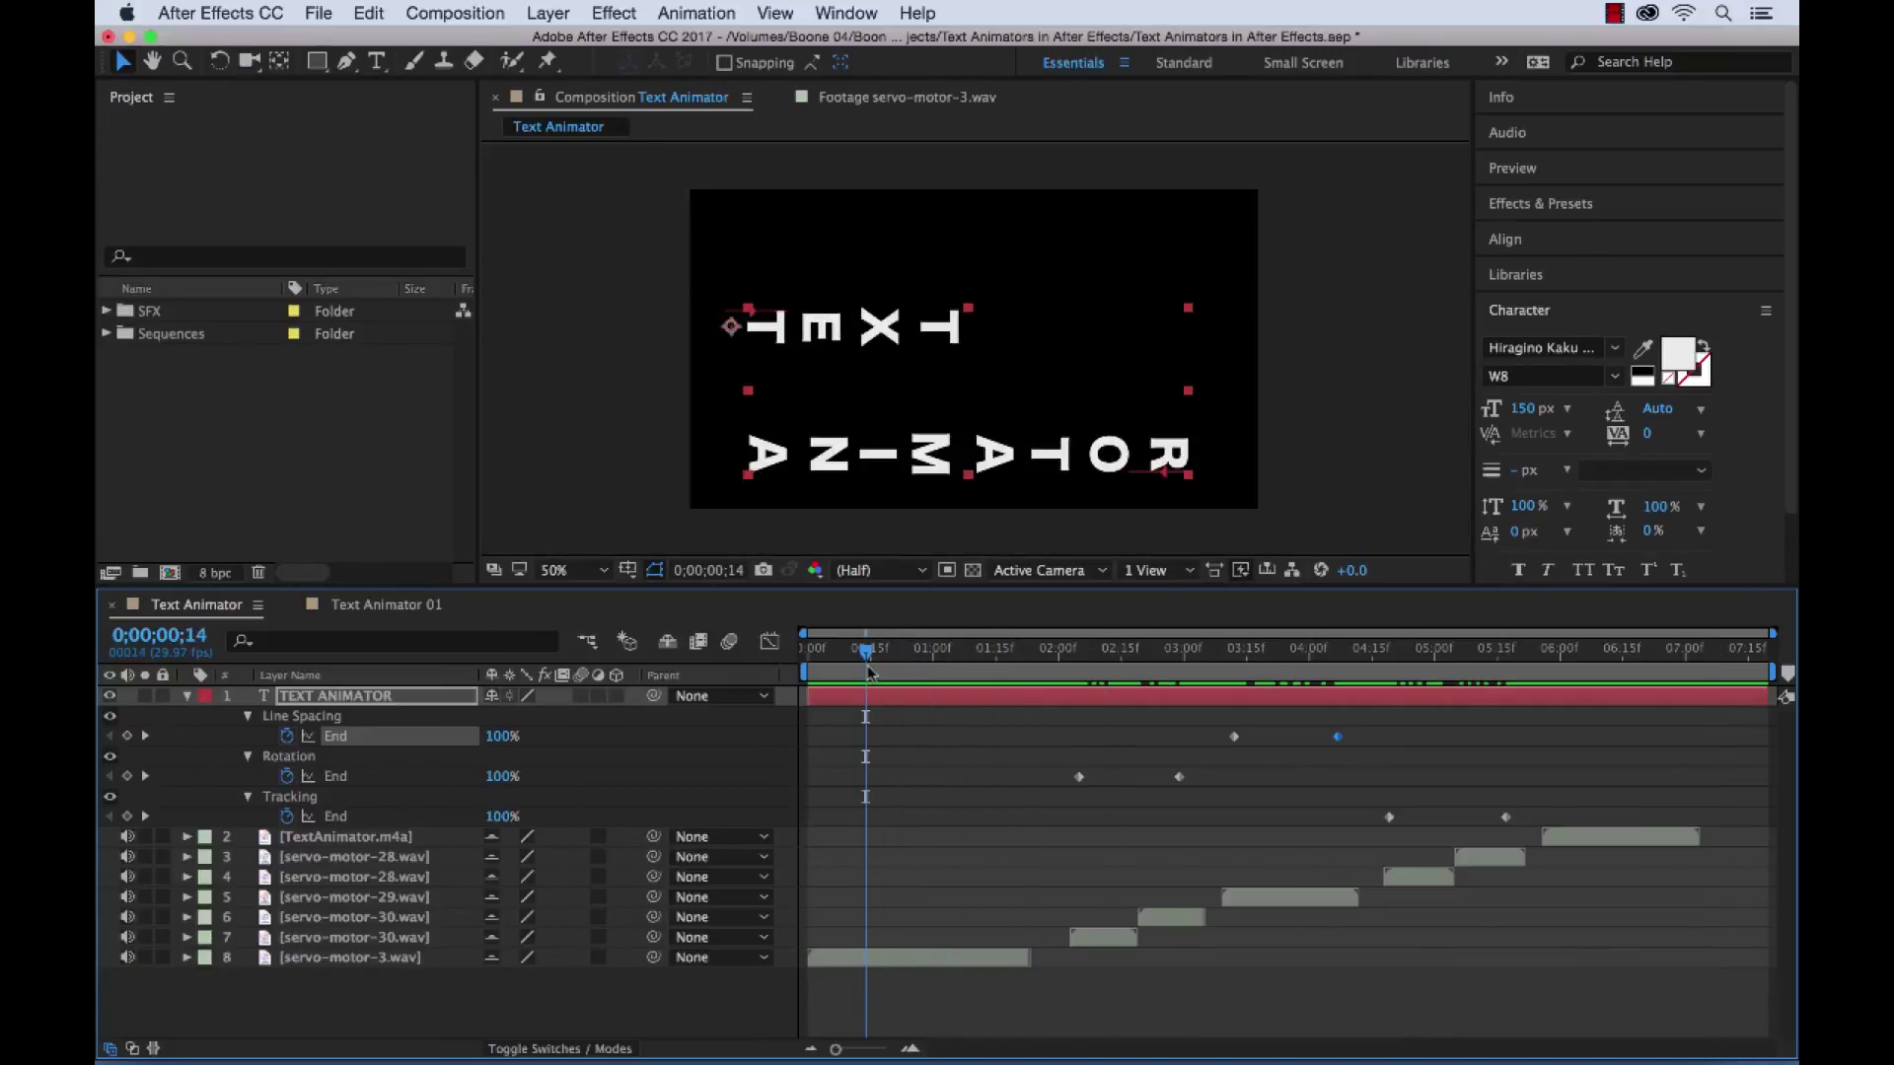
# Step: Reveal the modified properties of the TEXT ANIMATOR layer and collapse the layer
pyautogui.click(188, 696)
pyautogui.press('u')
pyautogui.press('u')
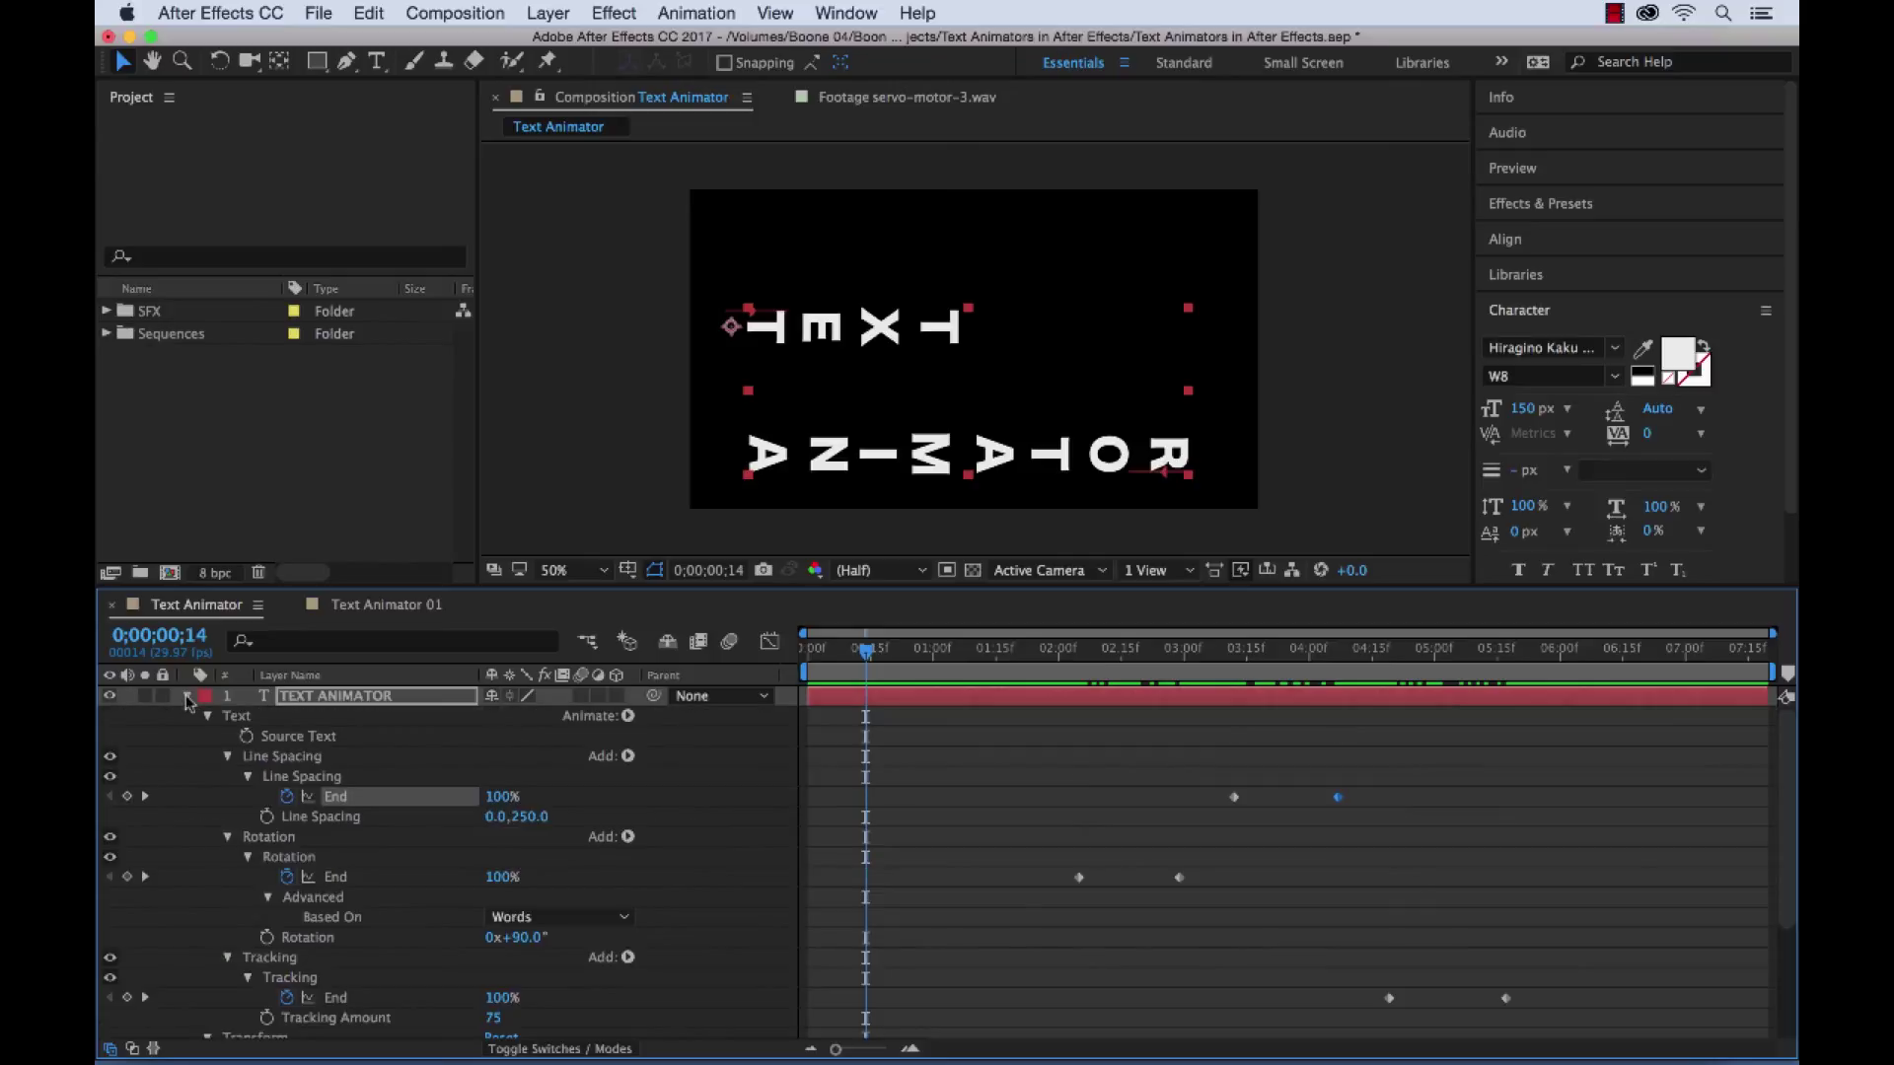
pyautogui.click(187, 695)
pyautogui.click(503, 906)
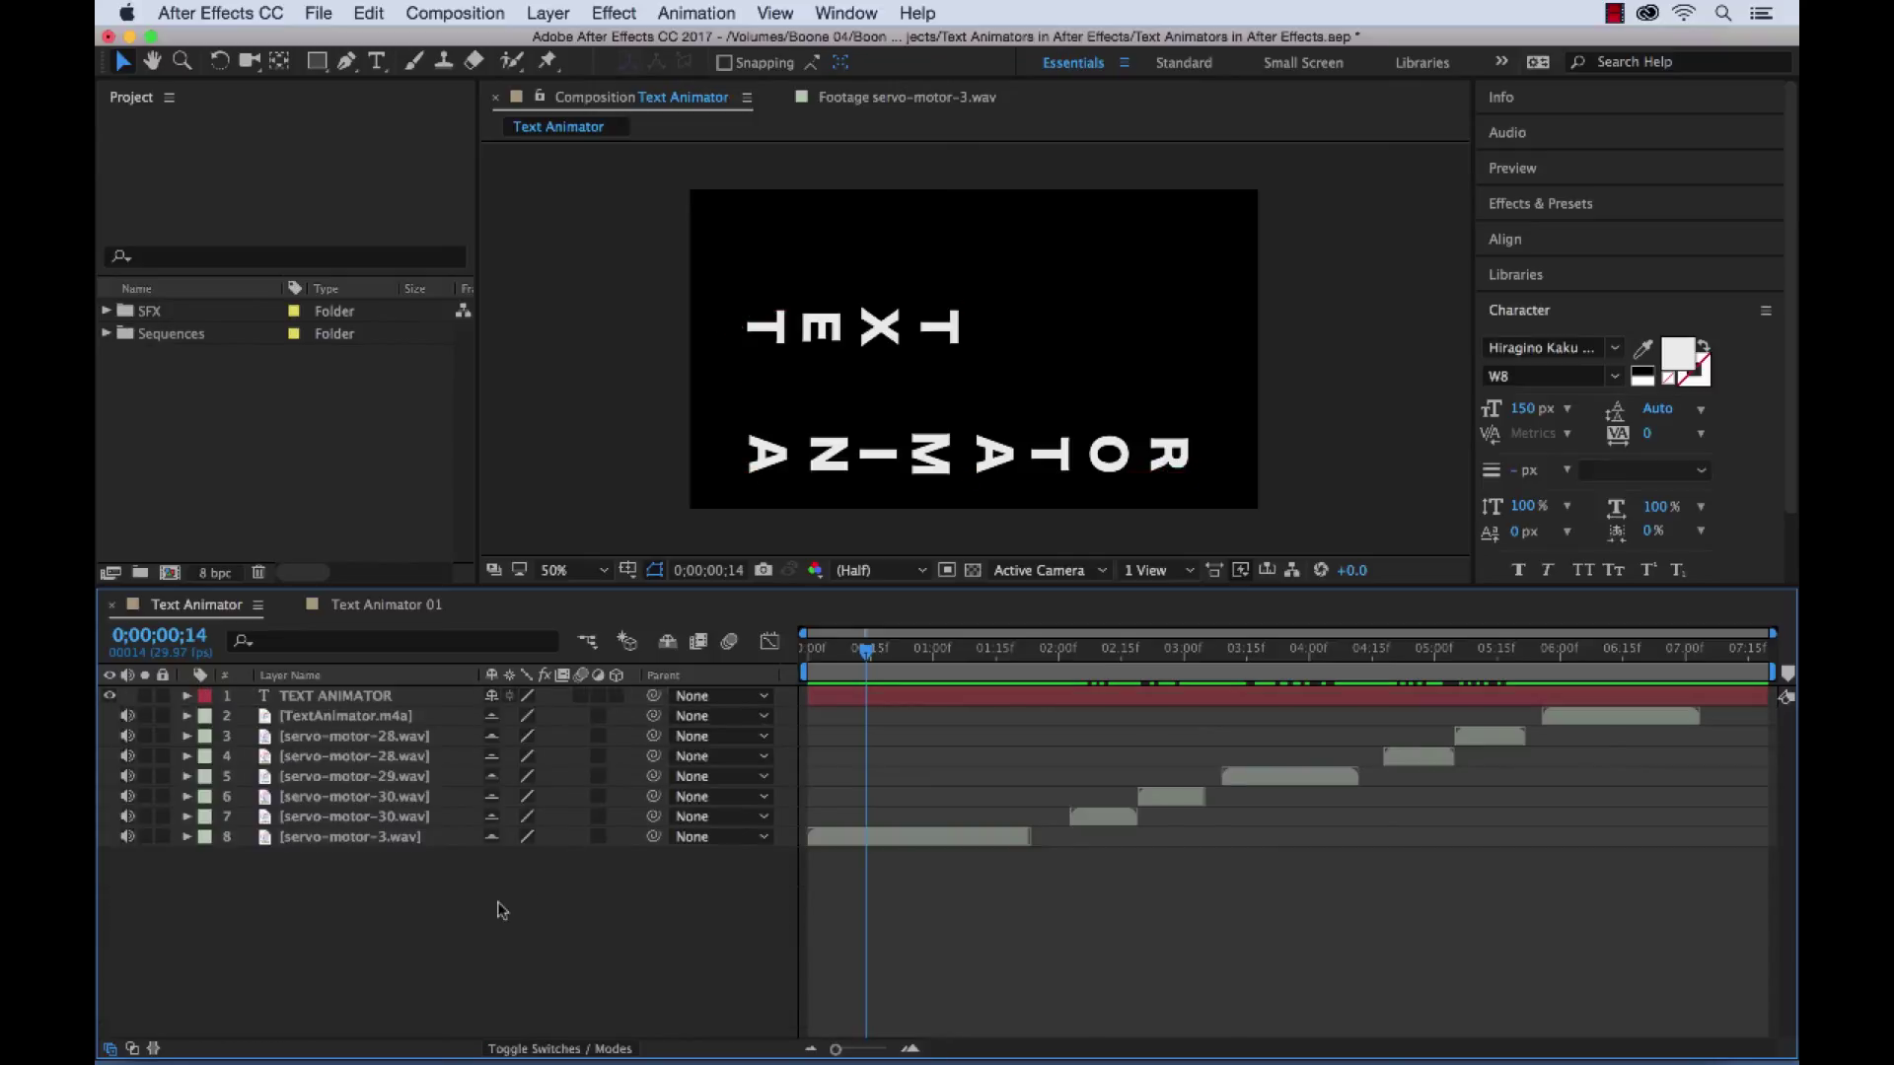
# Step: Reveal the TEXT ANIMATOR layer's Transform properties and place a Position keyframe of 140.0, 464.0 at about 0;00;01;01
pyautogui.moveTo(880, 653); pyautogui.dragTo(837, 653)
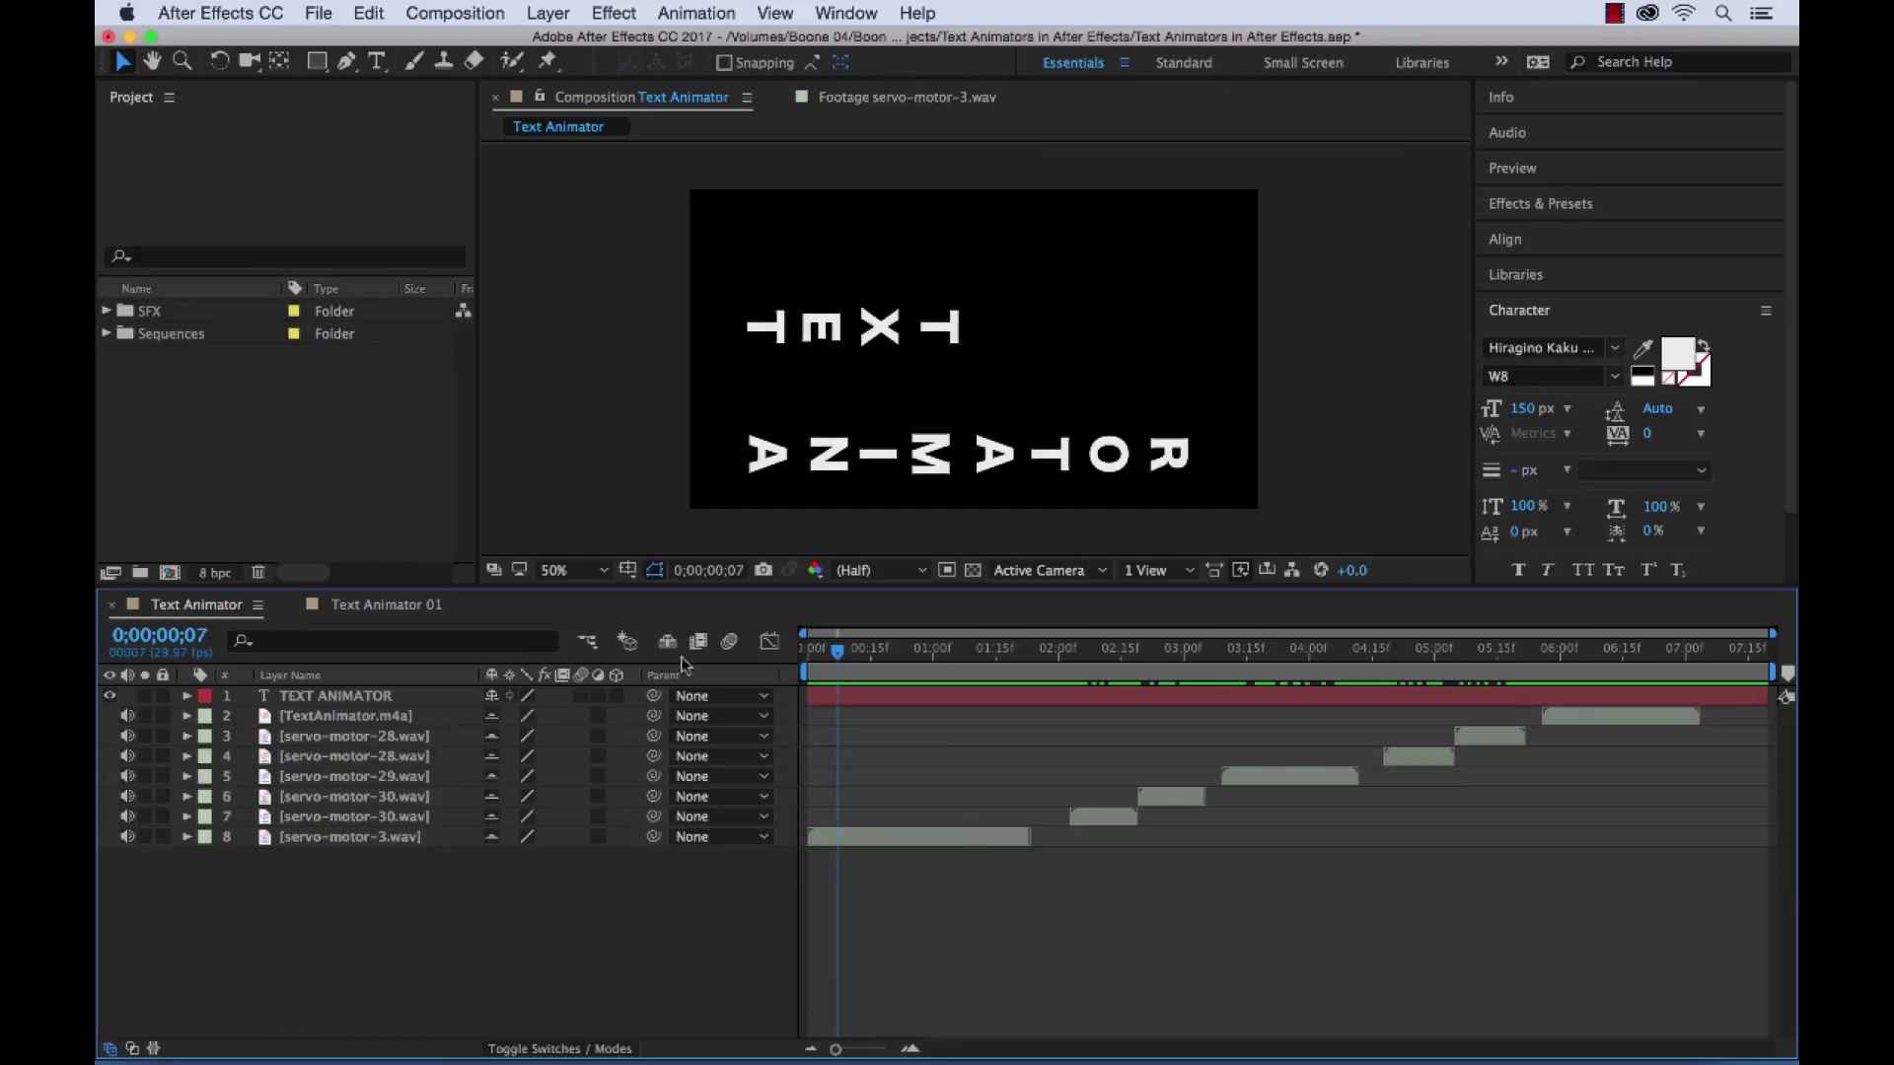
pyautogui.click(211, 699)
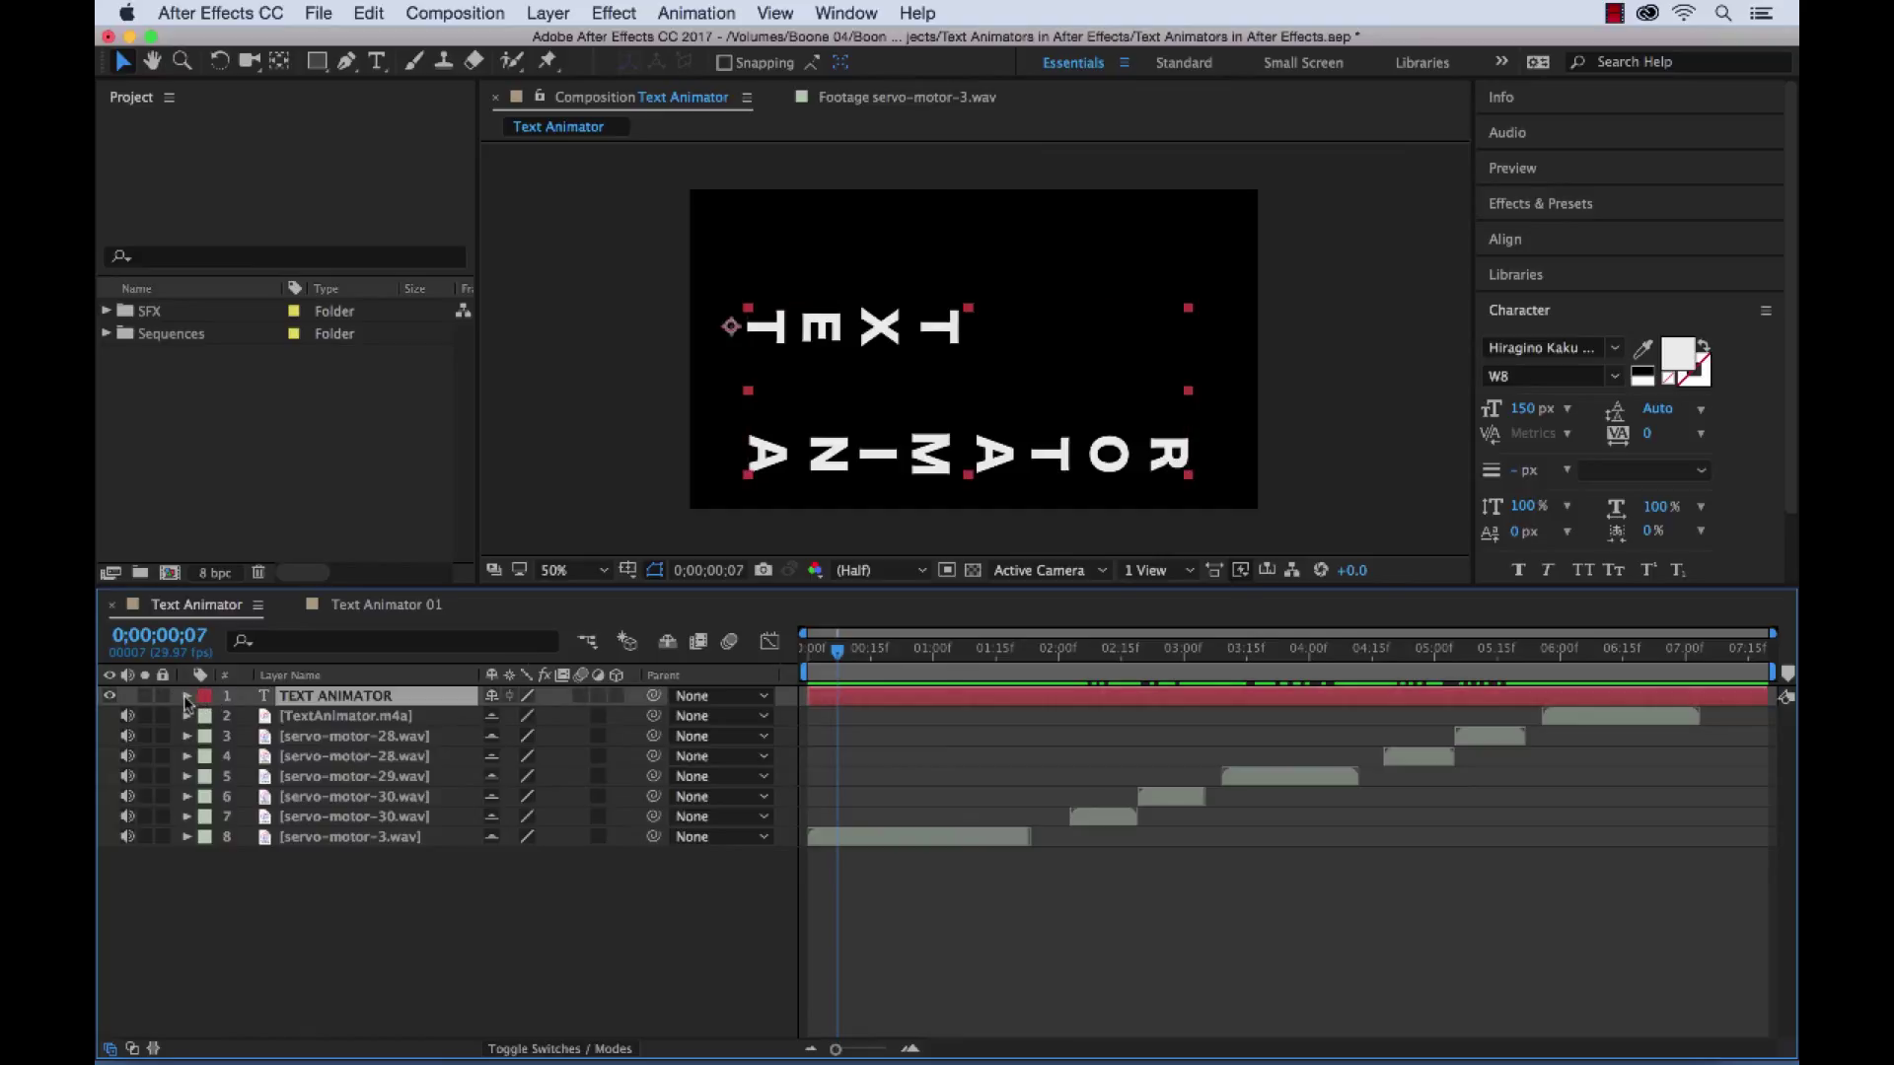
pyautogui.click(186, 696)
pyautogui.click(207, 737)
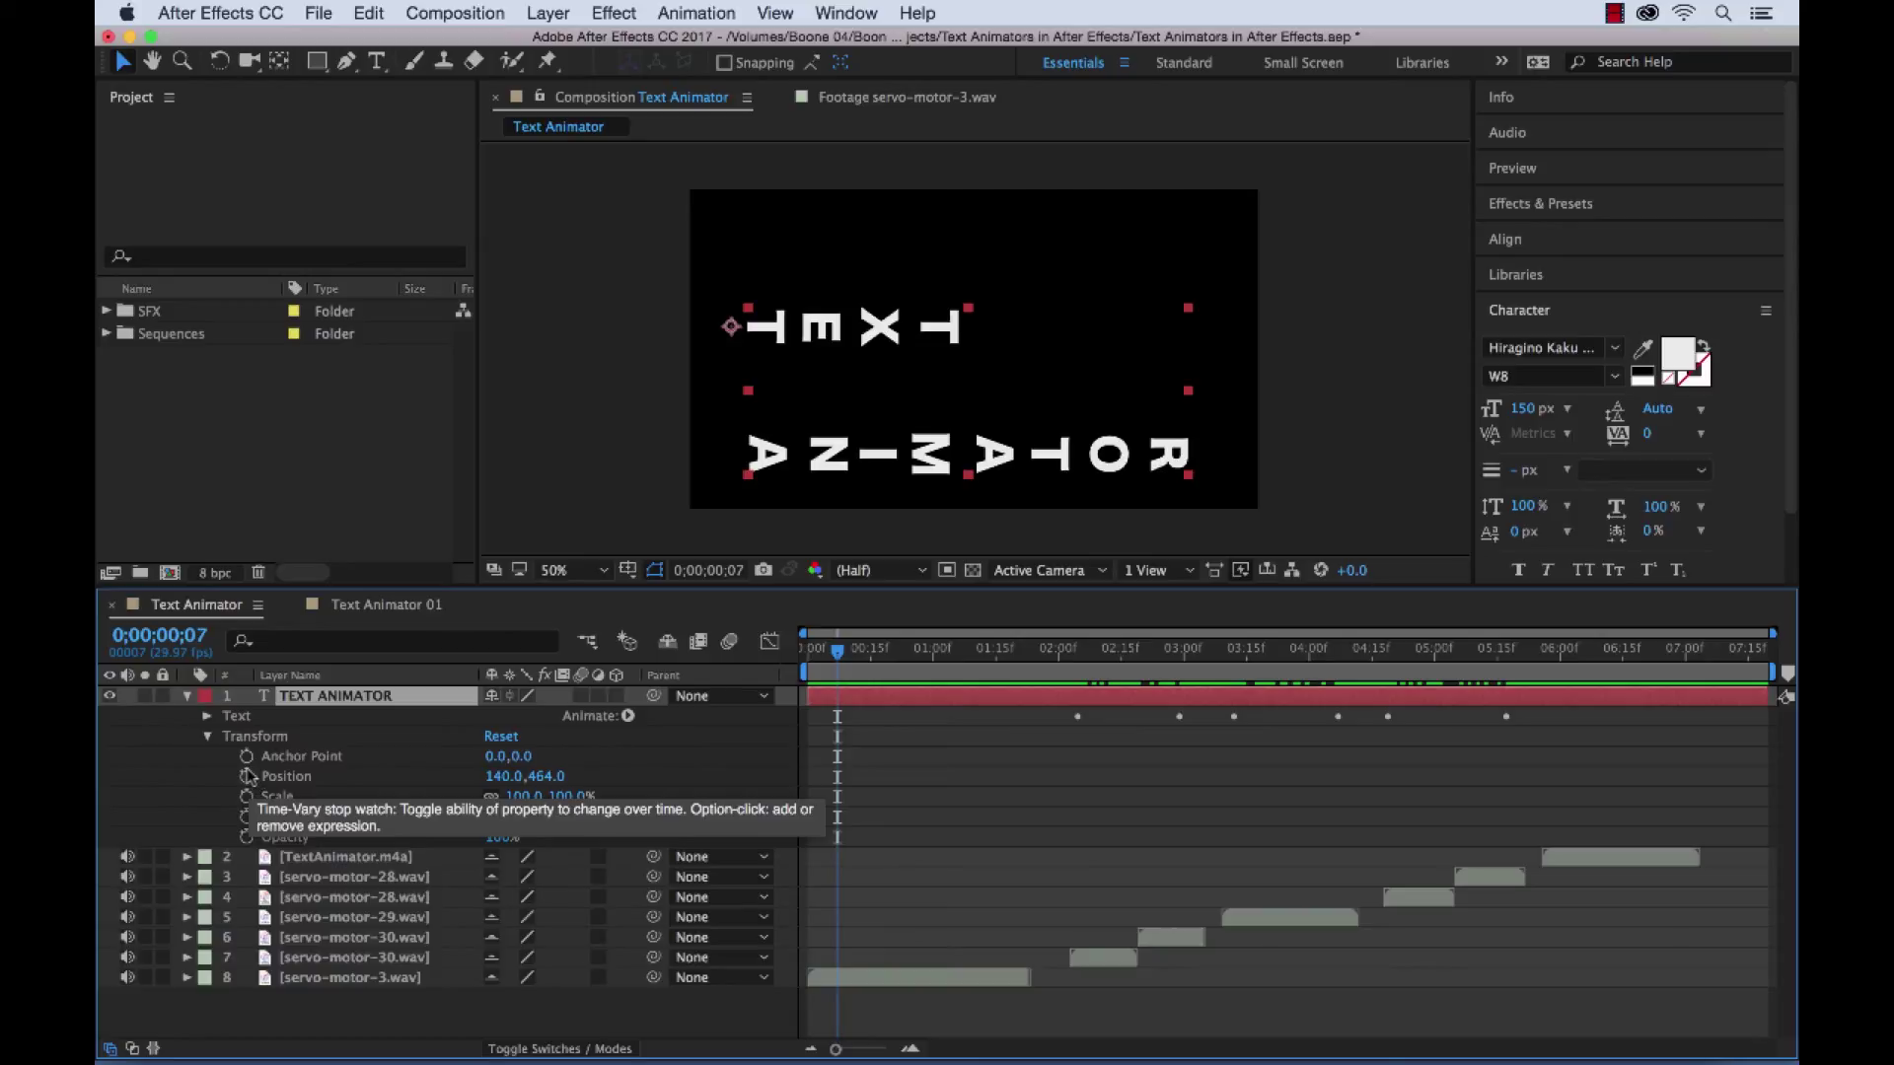
pyautogui.click(248, 776)
pyautogui.moveTo(837, 651); pyautogui.dragTo(943, 656)
pyautogui.moveTo(839, 778); pyautogui.dragTo(933, 781)
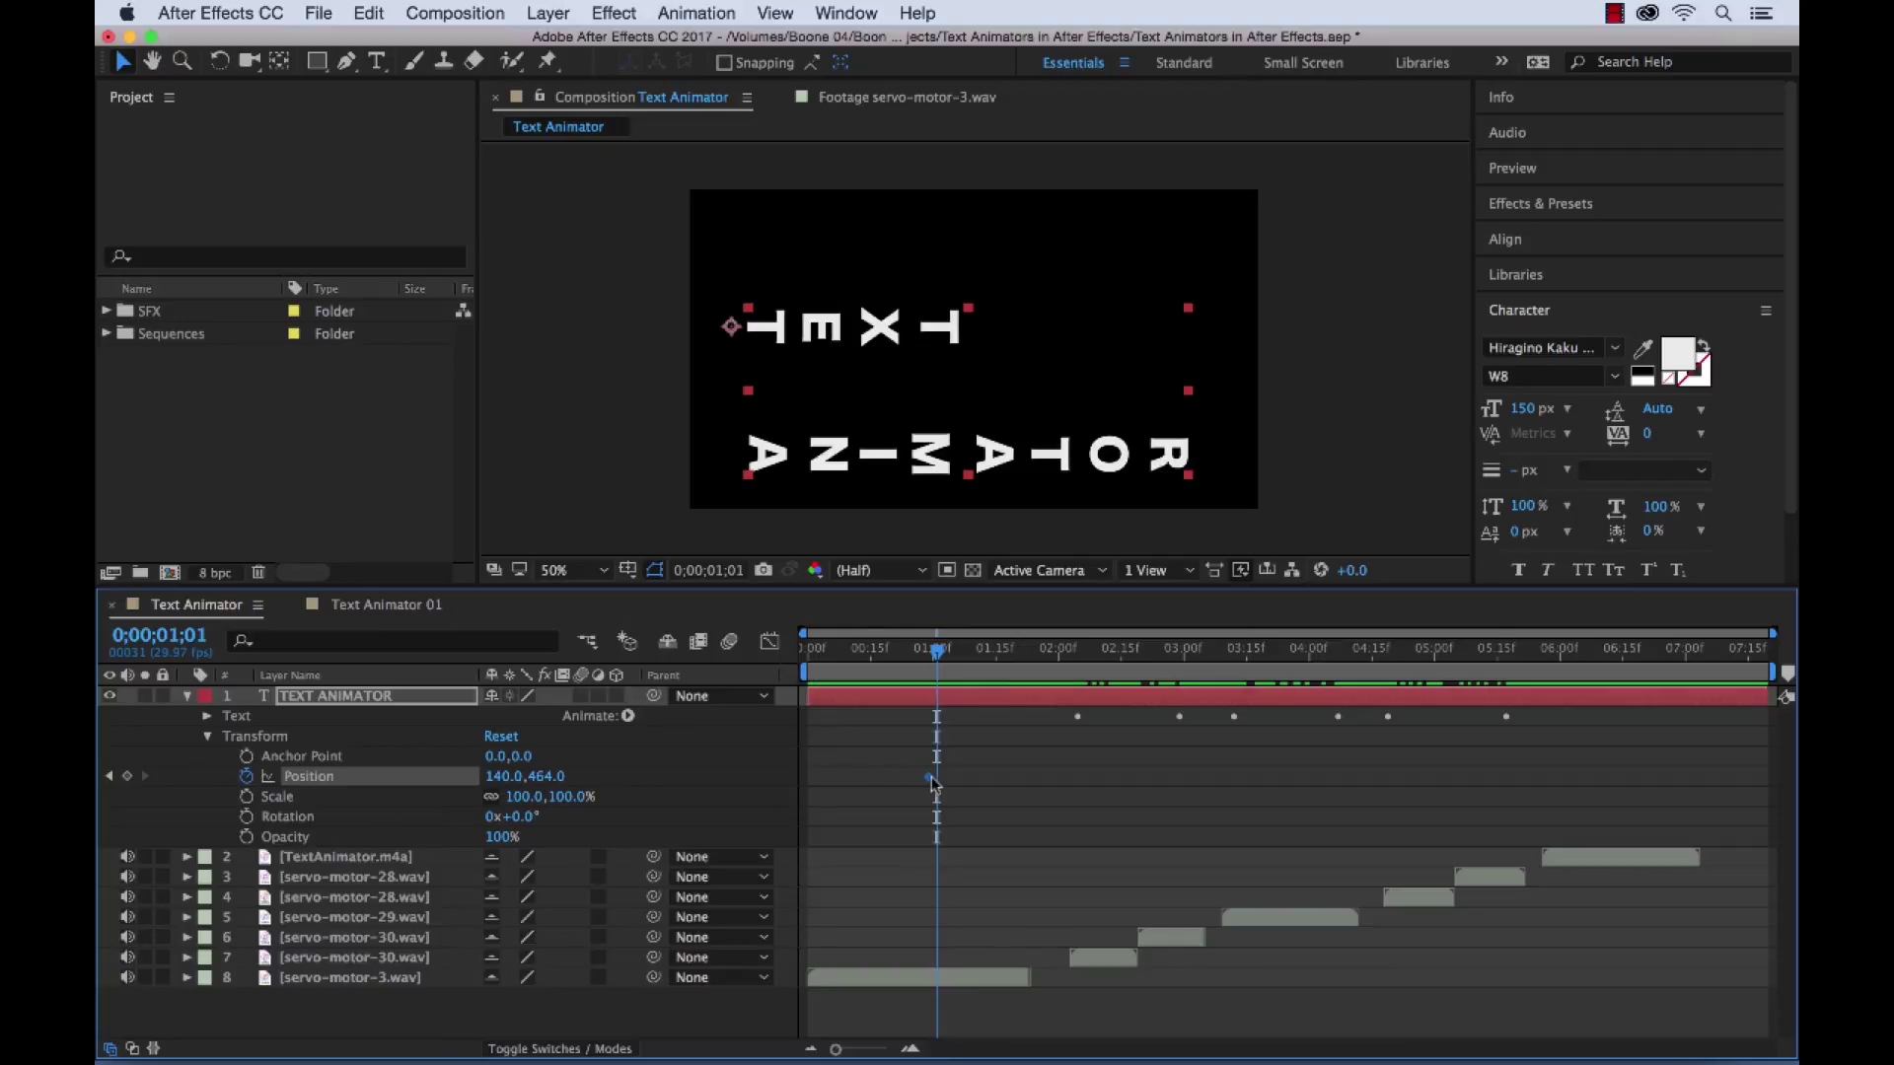
# Step: Add an earlier Position keyframe of 140.0, 1229.0 and spread both keyframes across the servo-motor-3.wav clip
pyautogui.moveTo(937, 655); pyautogui.dragTo(849, 661)
pyautogui.moveTo(548, 776); pyautogui.dragTo(1500, 727)
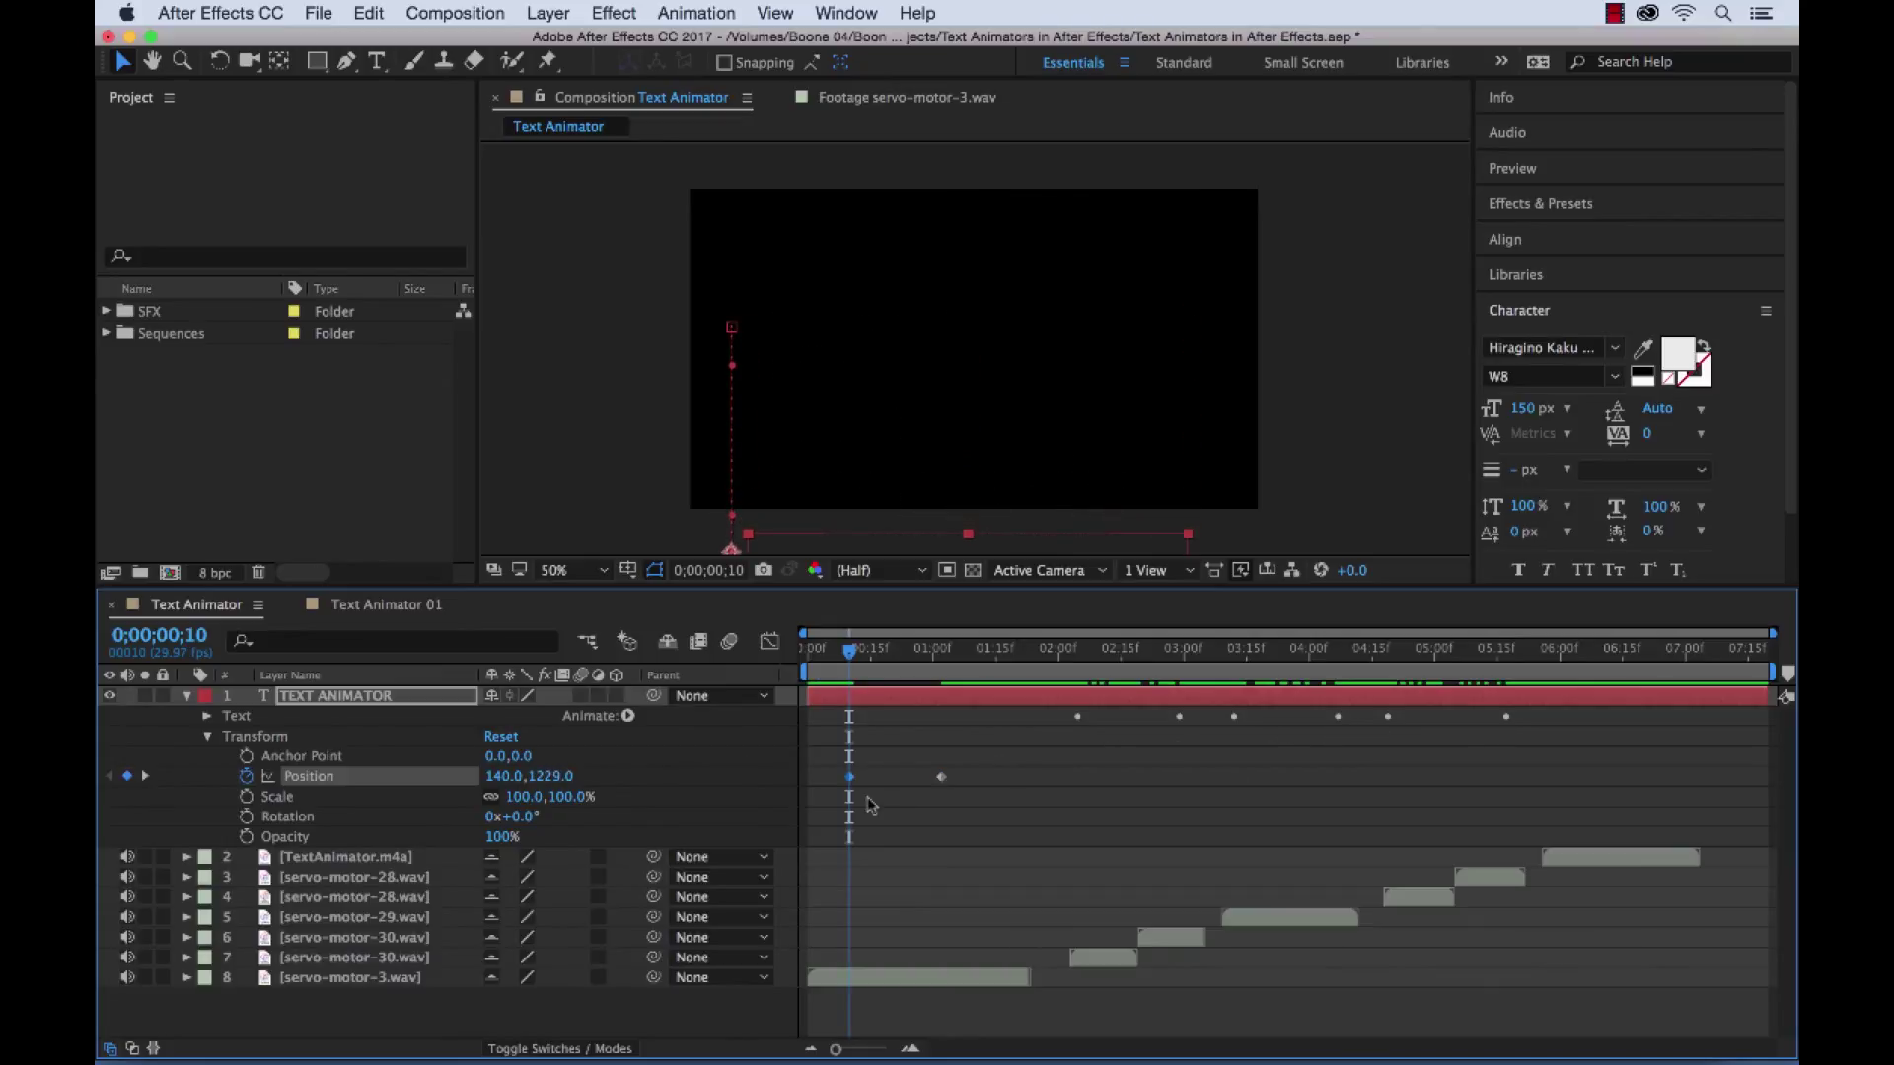
pyautogui.moveTo(849, 777); pyautogui.dragTo(817, 778)
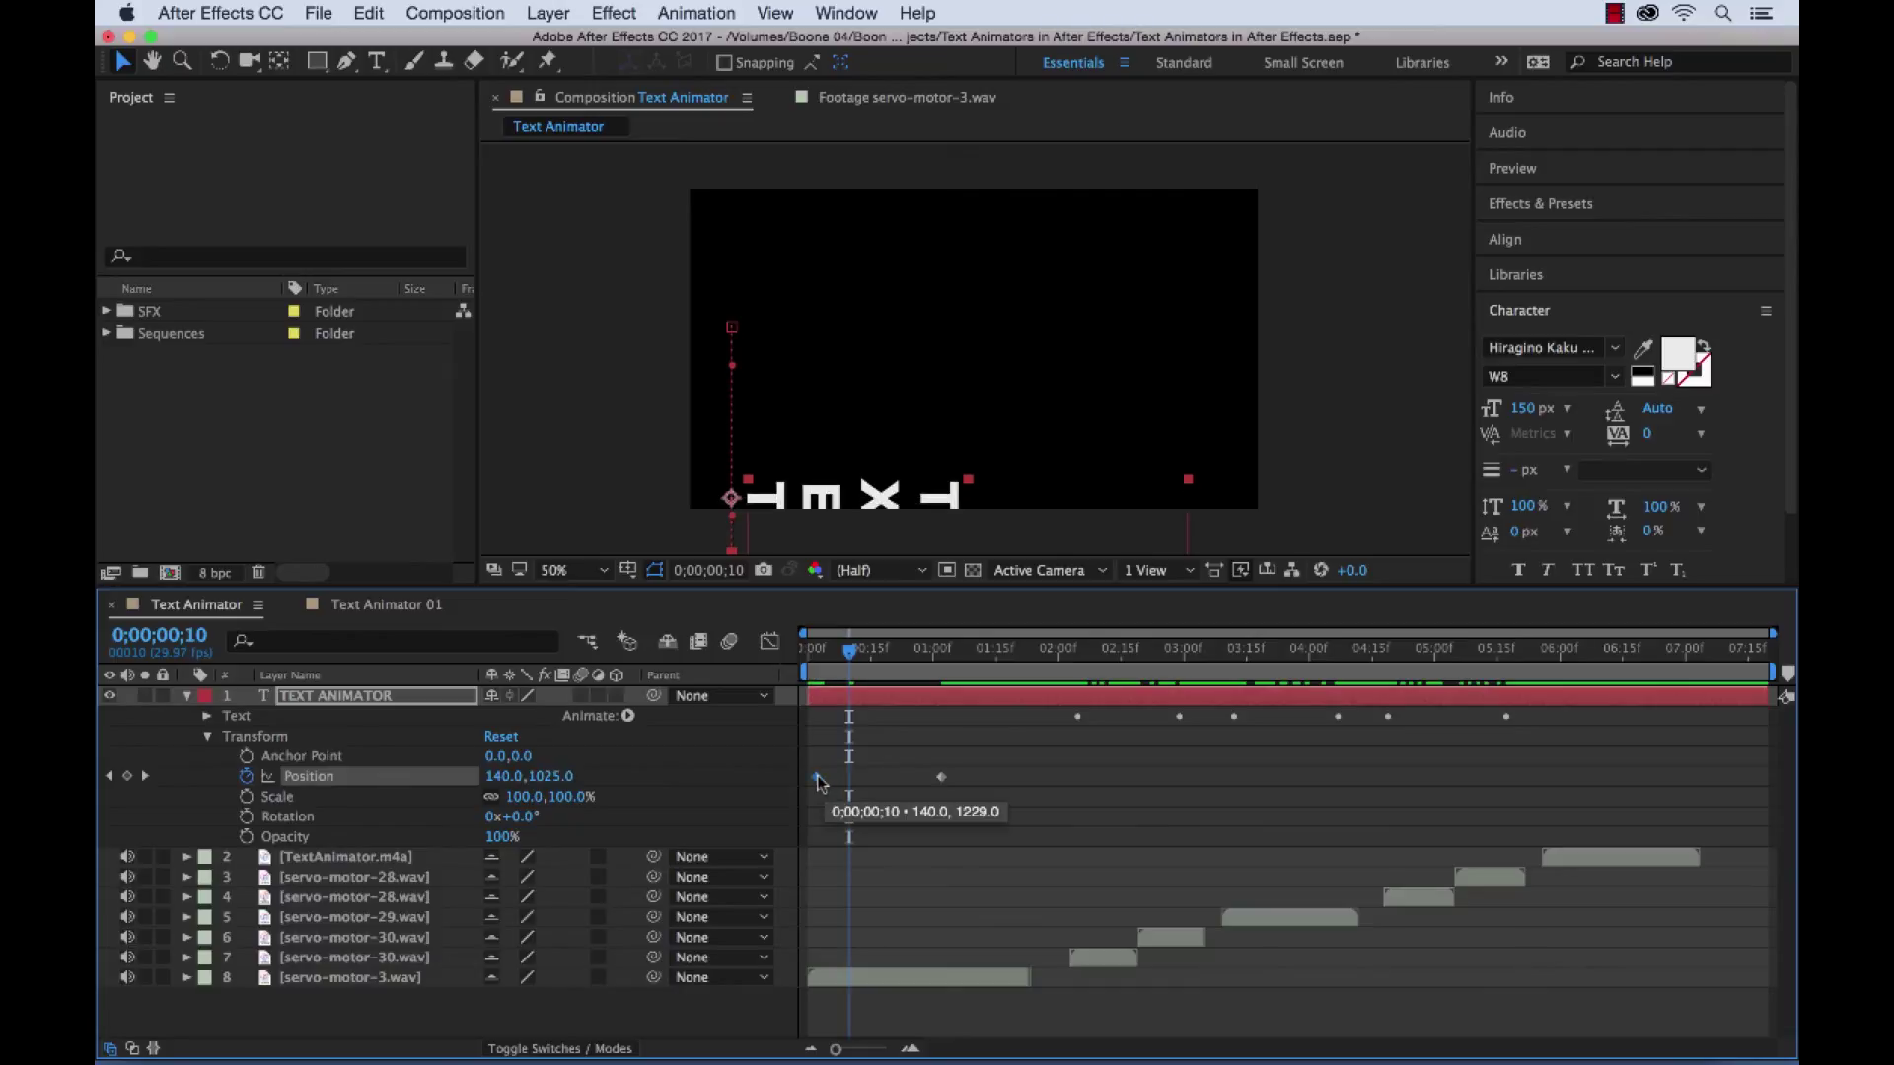
pyautogui.moveTo(944, 784); pyautogui.dragTo(1012, 778)
pyautogui.click(1287, 990)
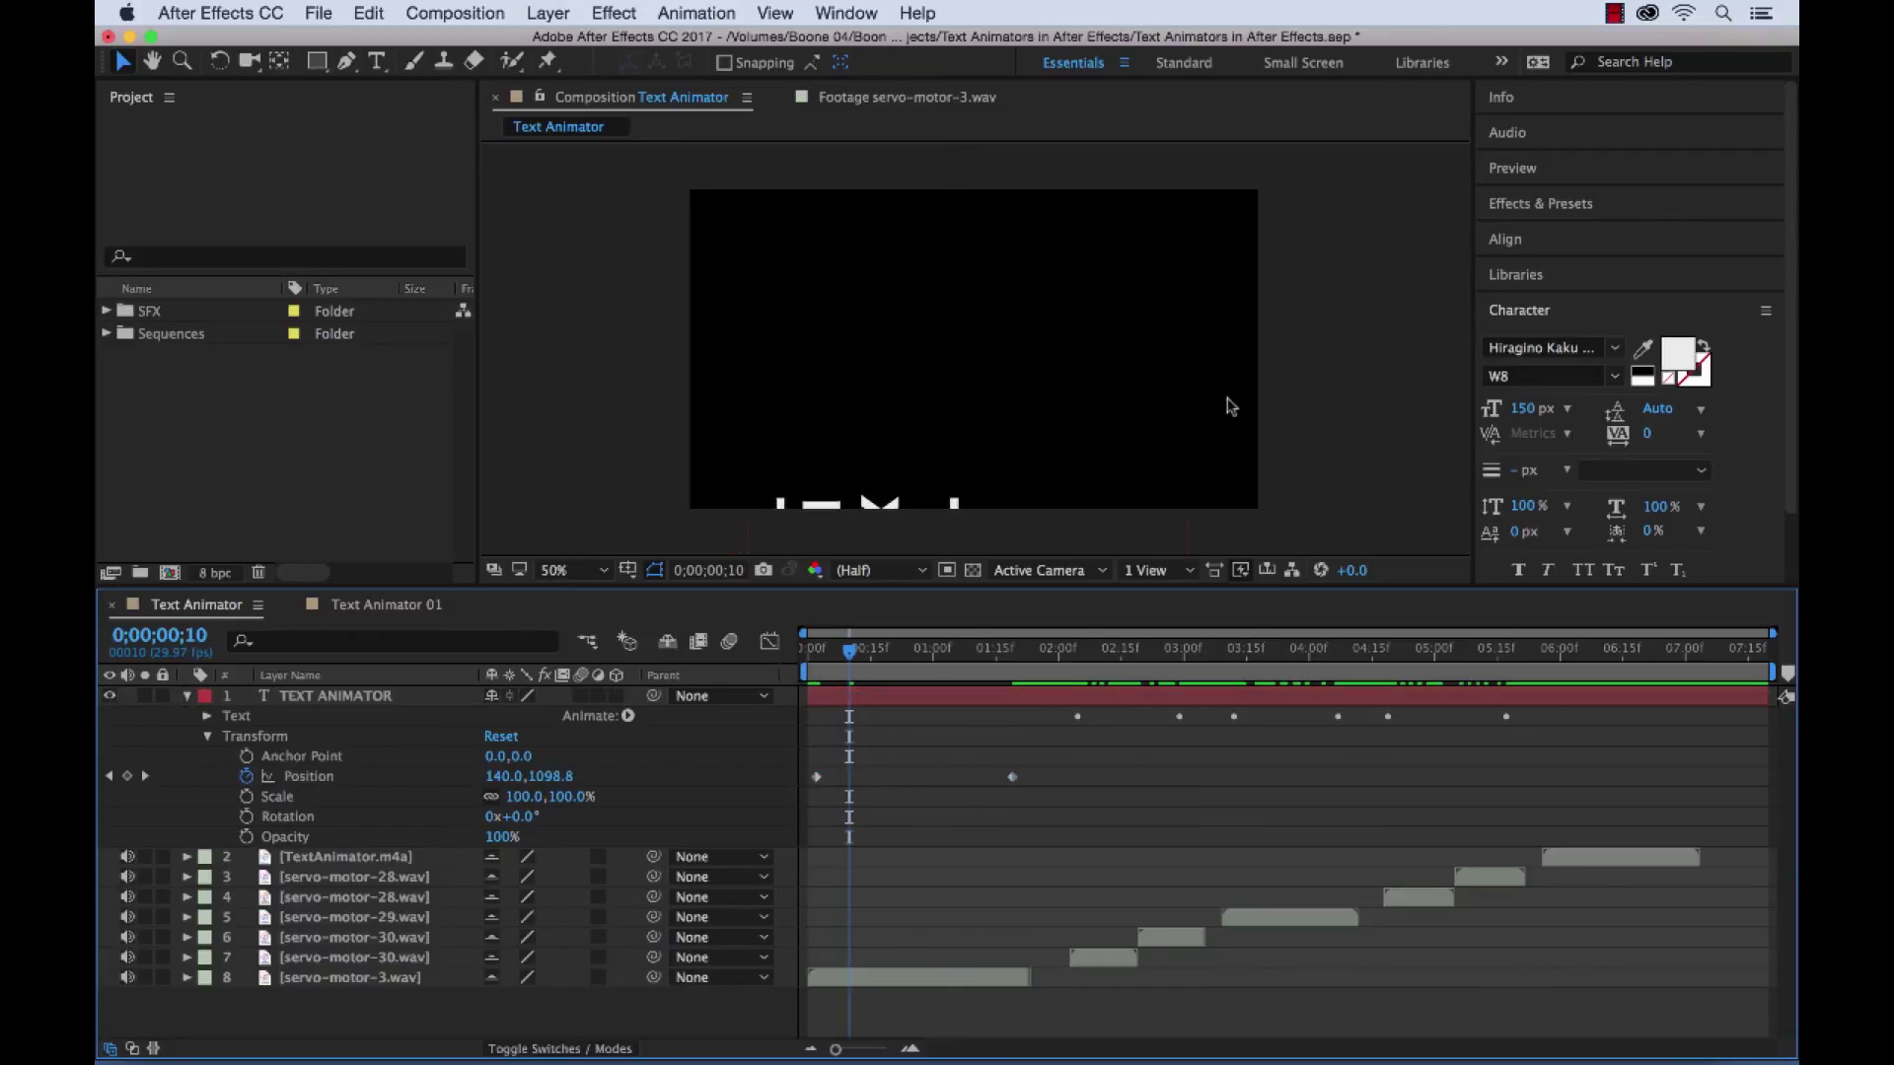
# Step: Play back the title full screen to check the Position move with the sound effects
pyautogui.press('/')
pyautogui.press('space')
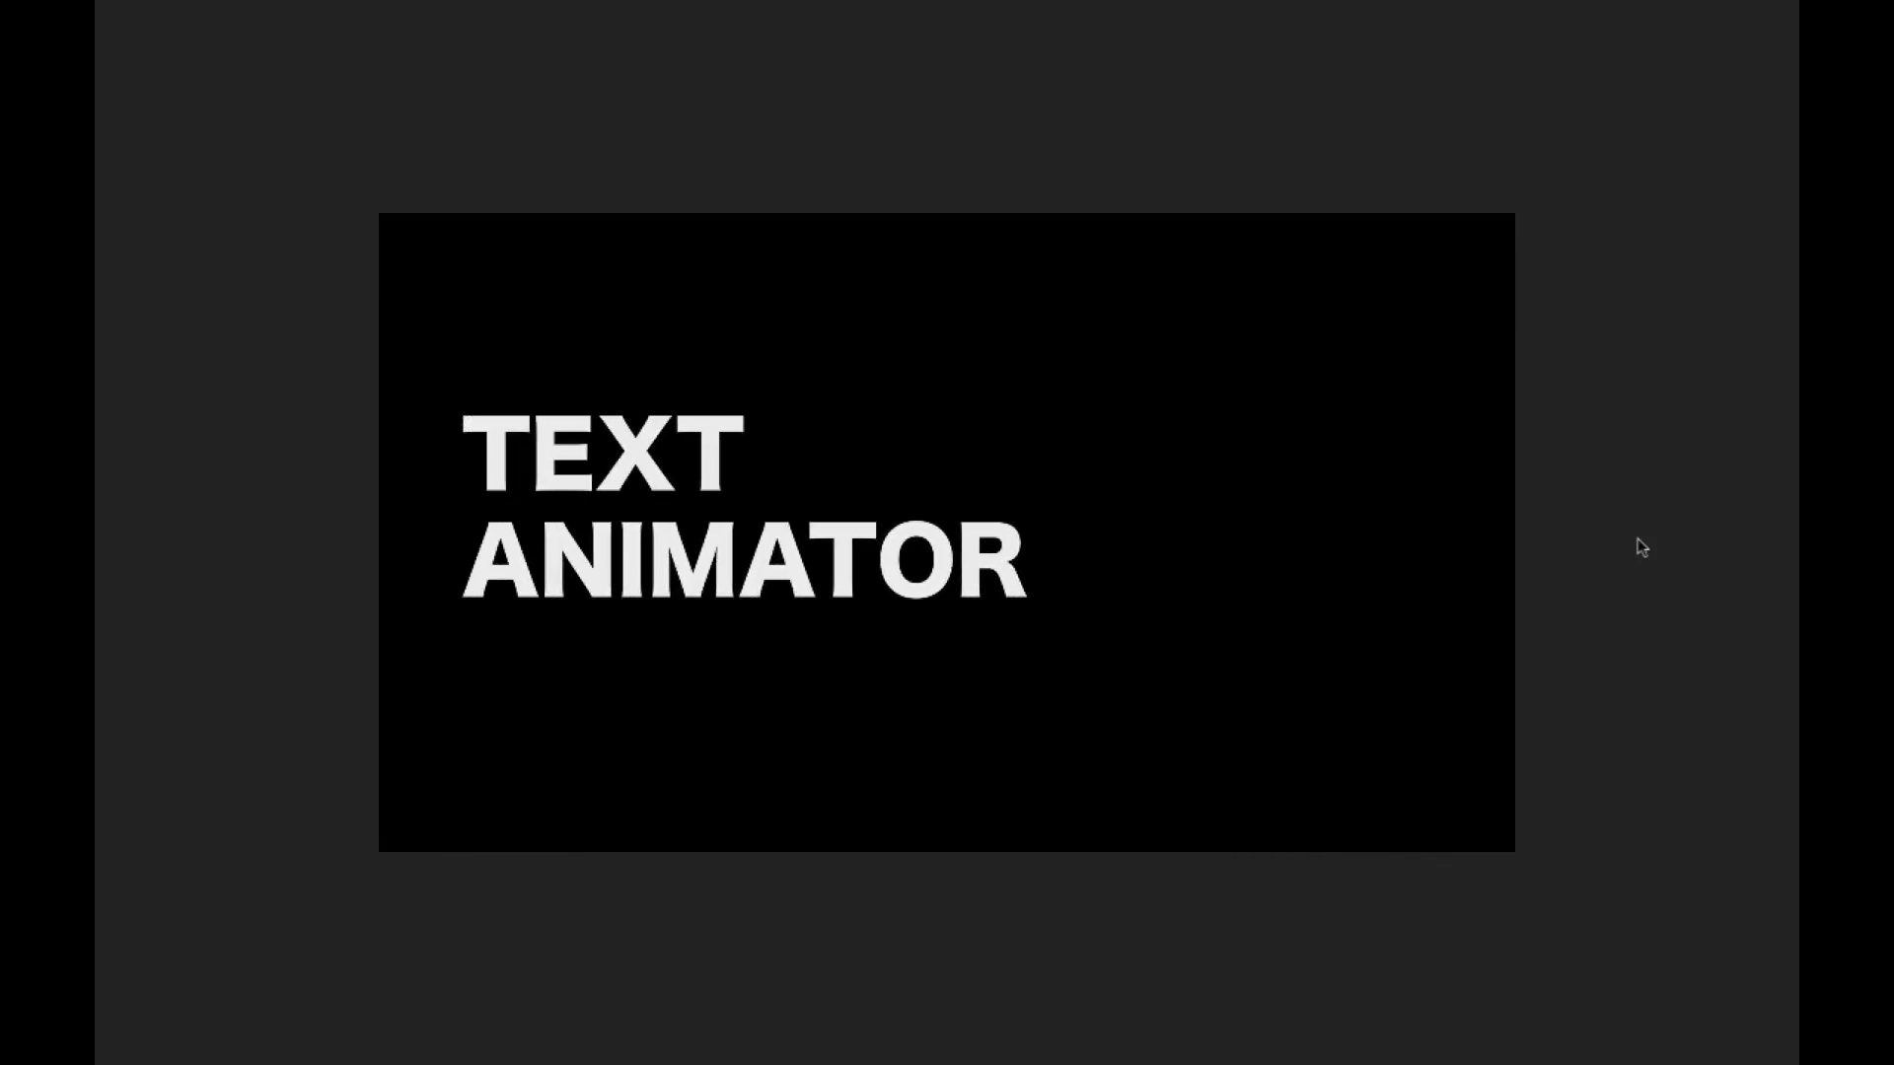
pyautogui.press('space')
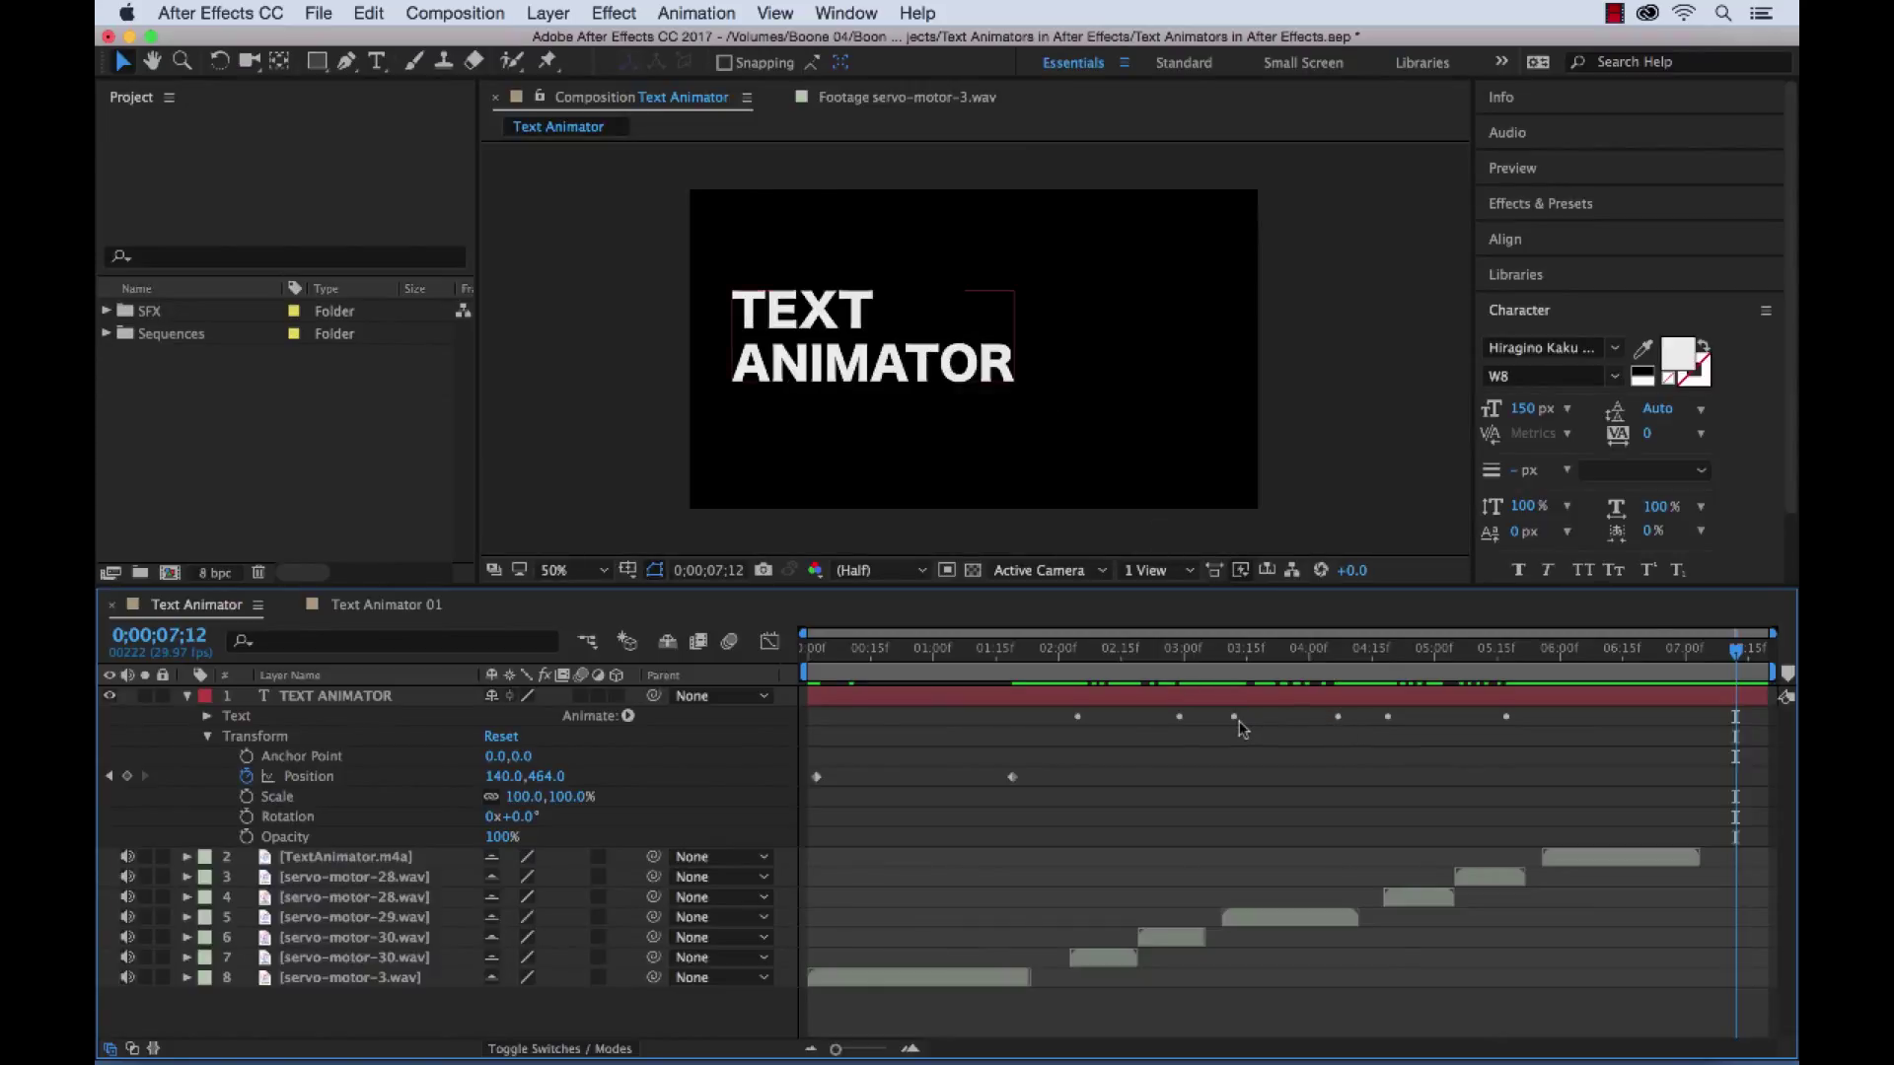
# Step: Collapse and reopen the TEXT ANIMATOR layer to its Text animators and expand the Line Spacing animator
pyautogui.click(340, 700)
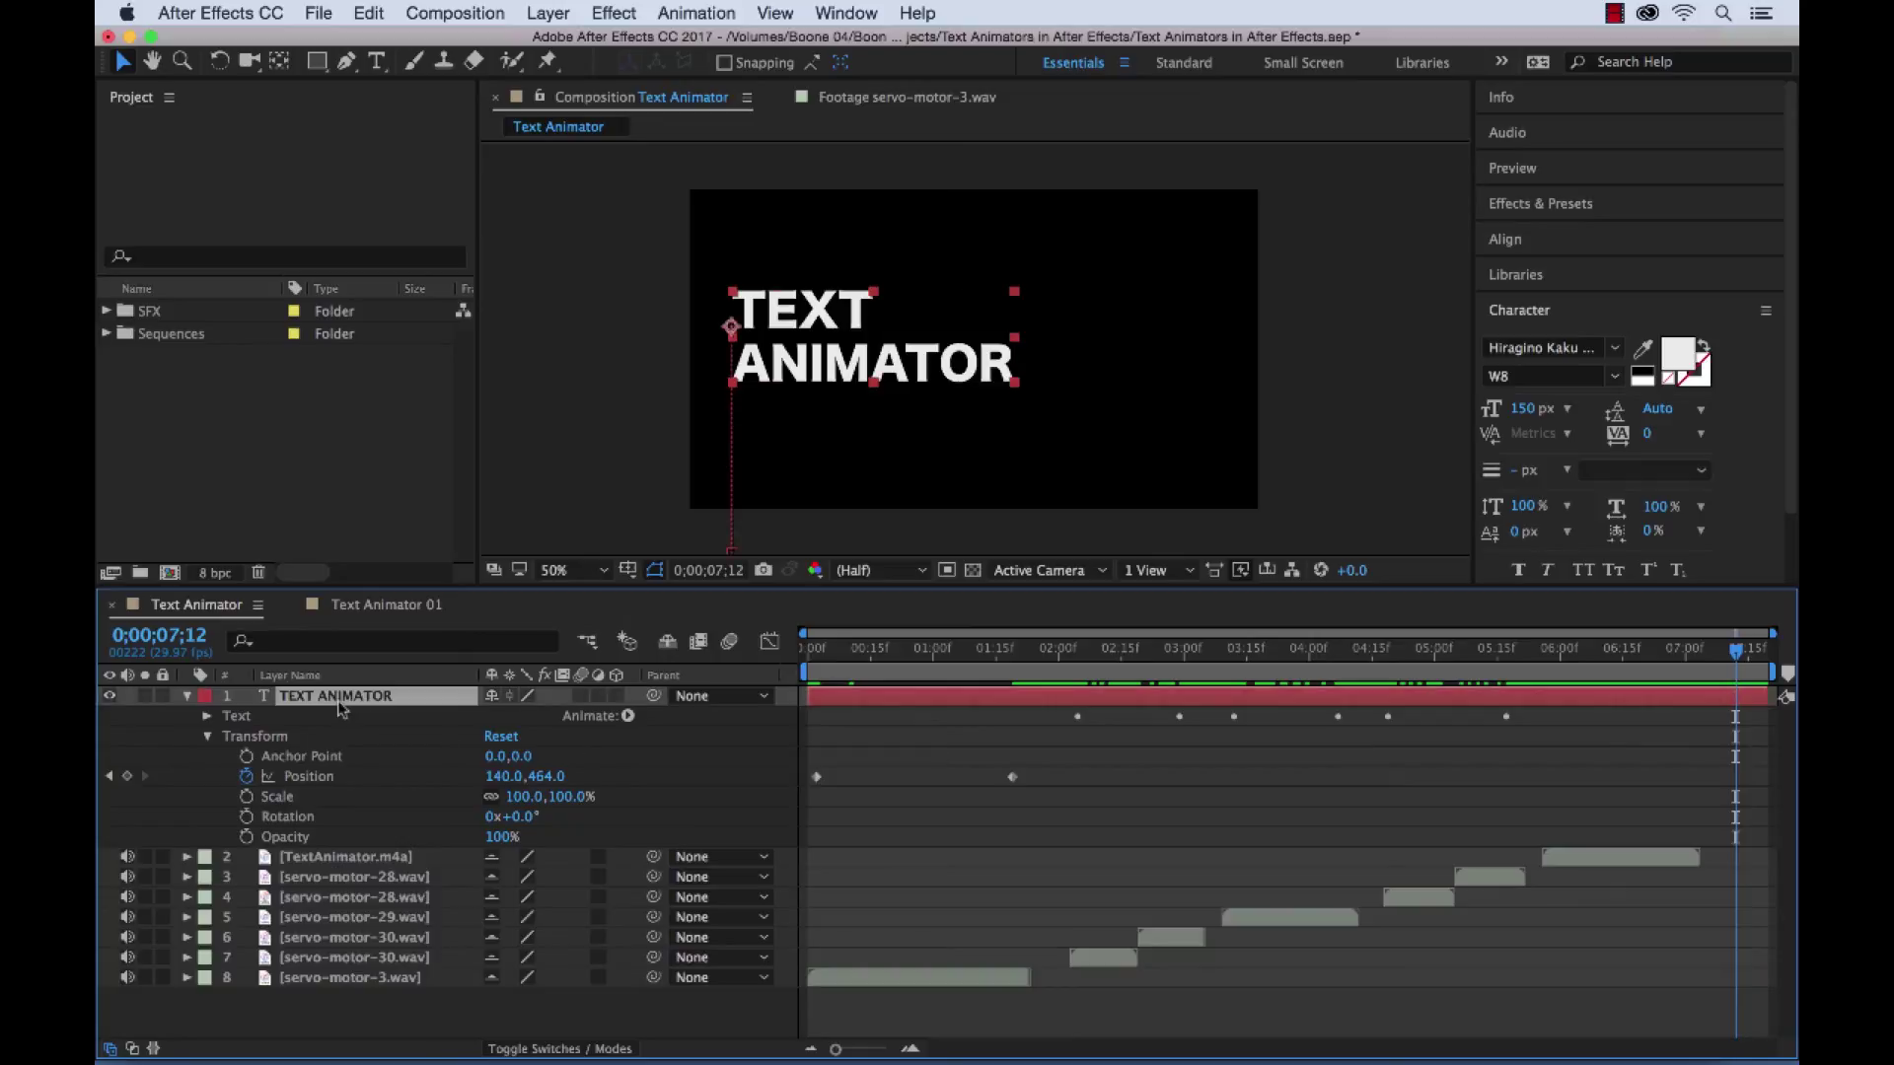
pyautogui.press('u')
pyautogui.press('u')
pyautogui.click(400, 931)
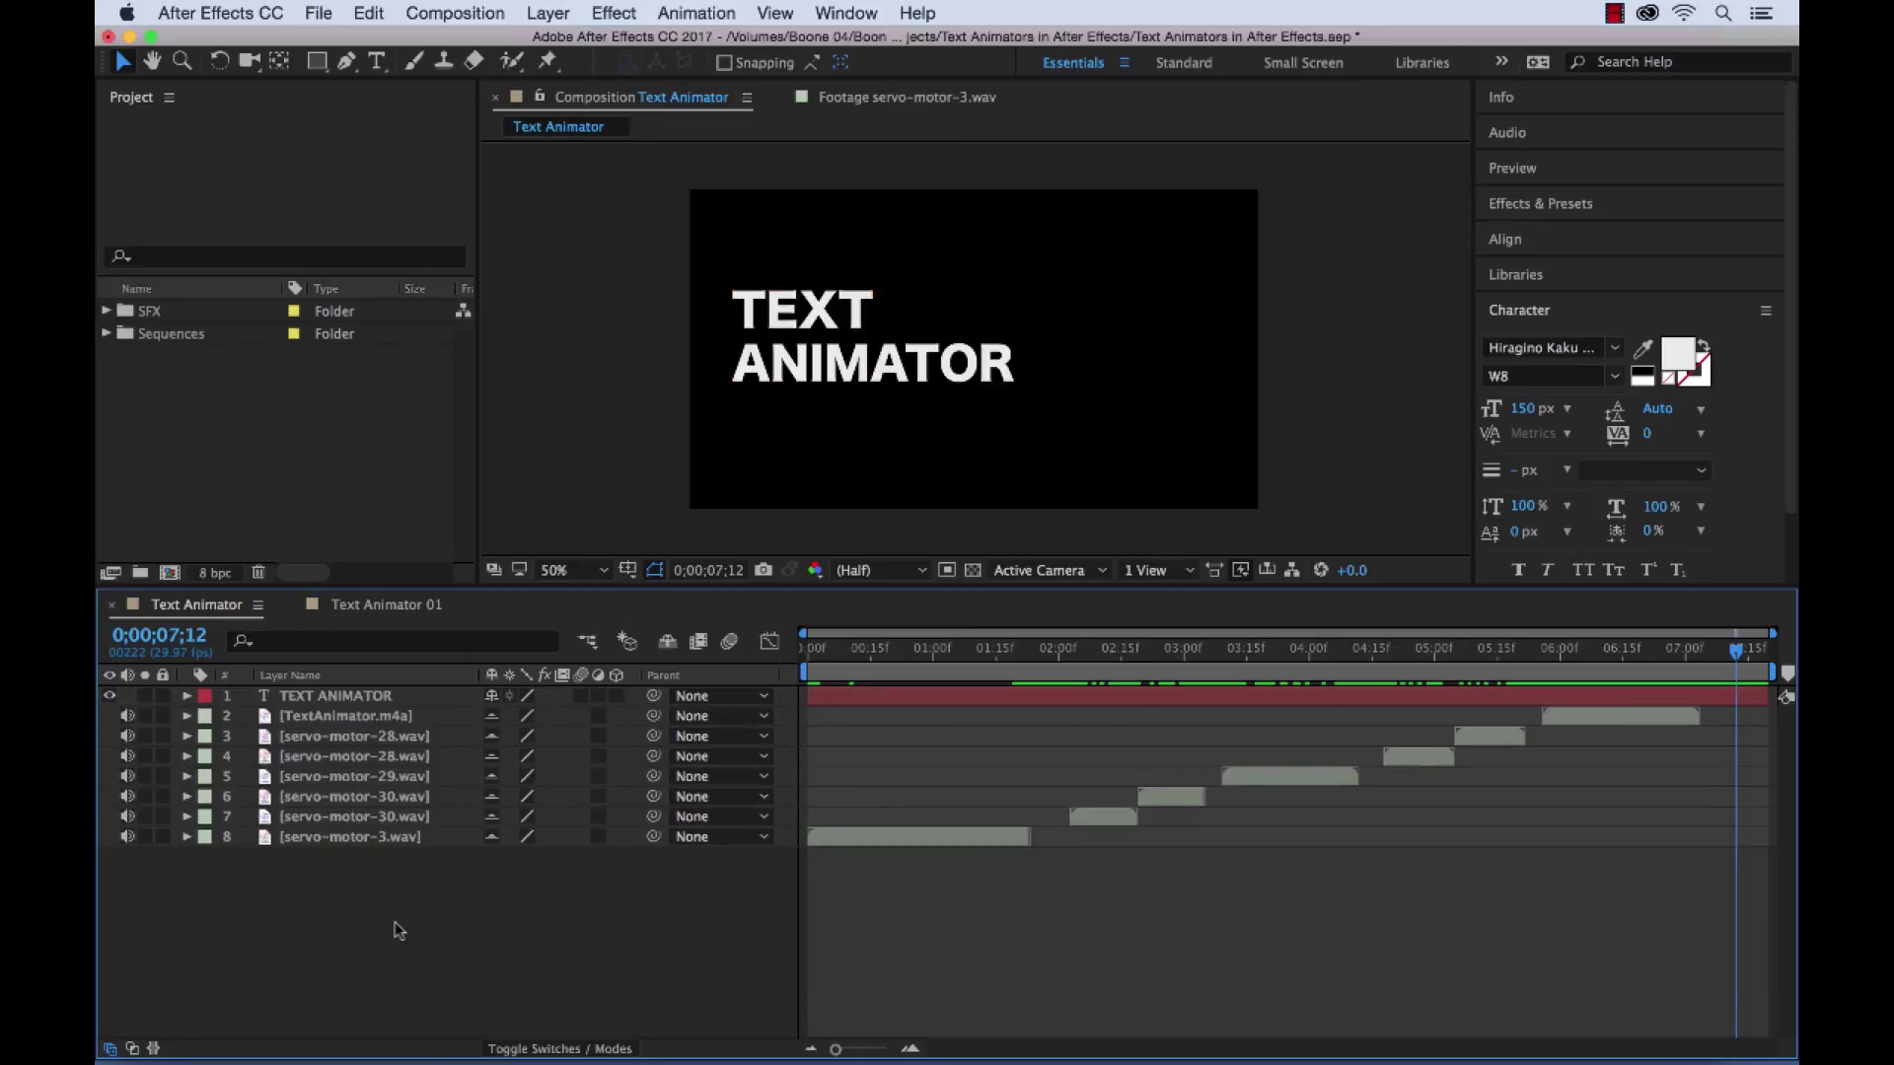
pyautogui.click(187, 696)
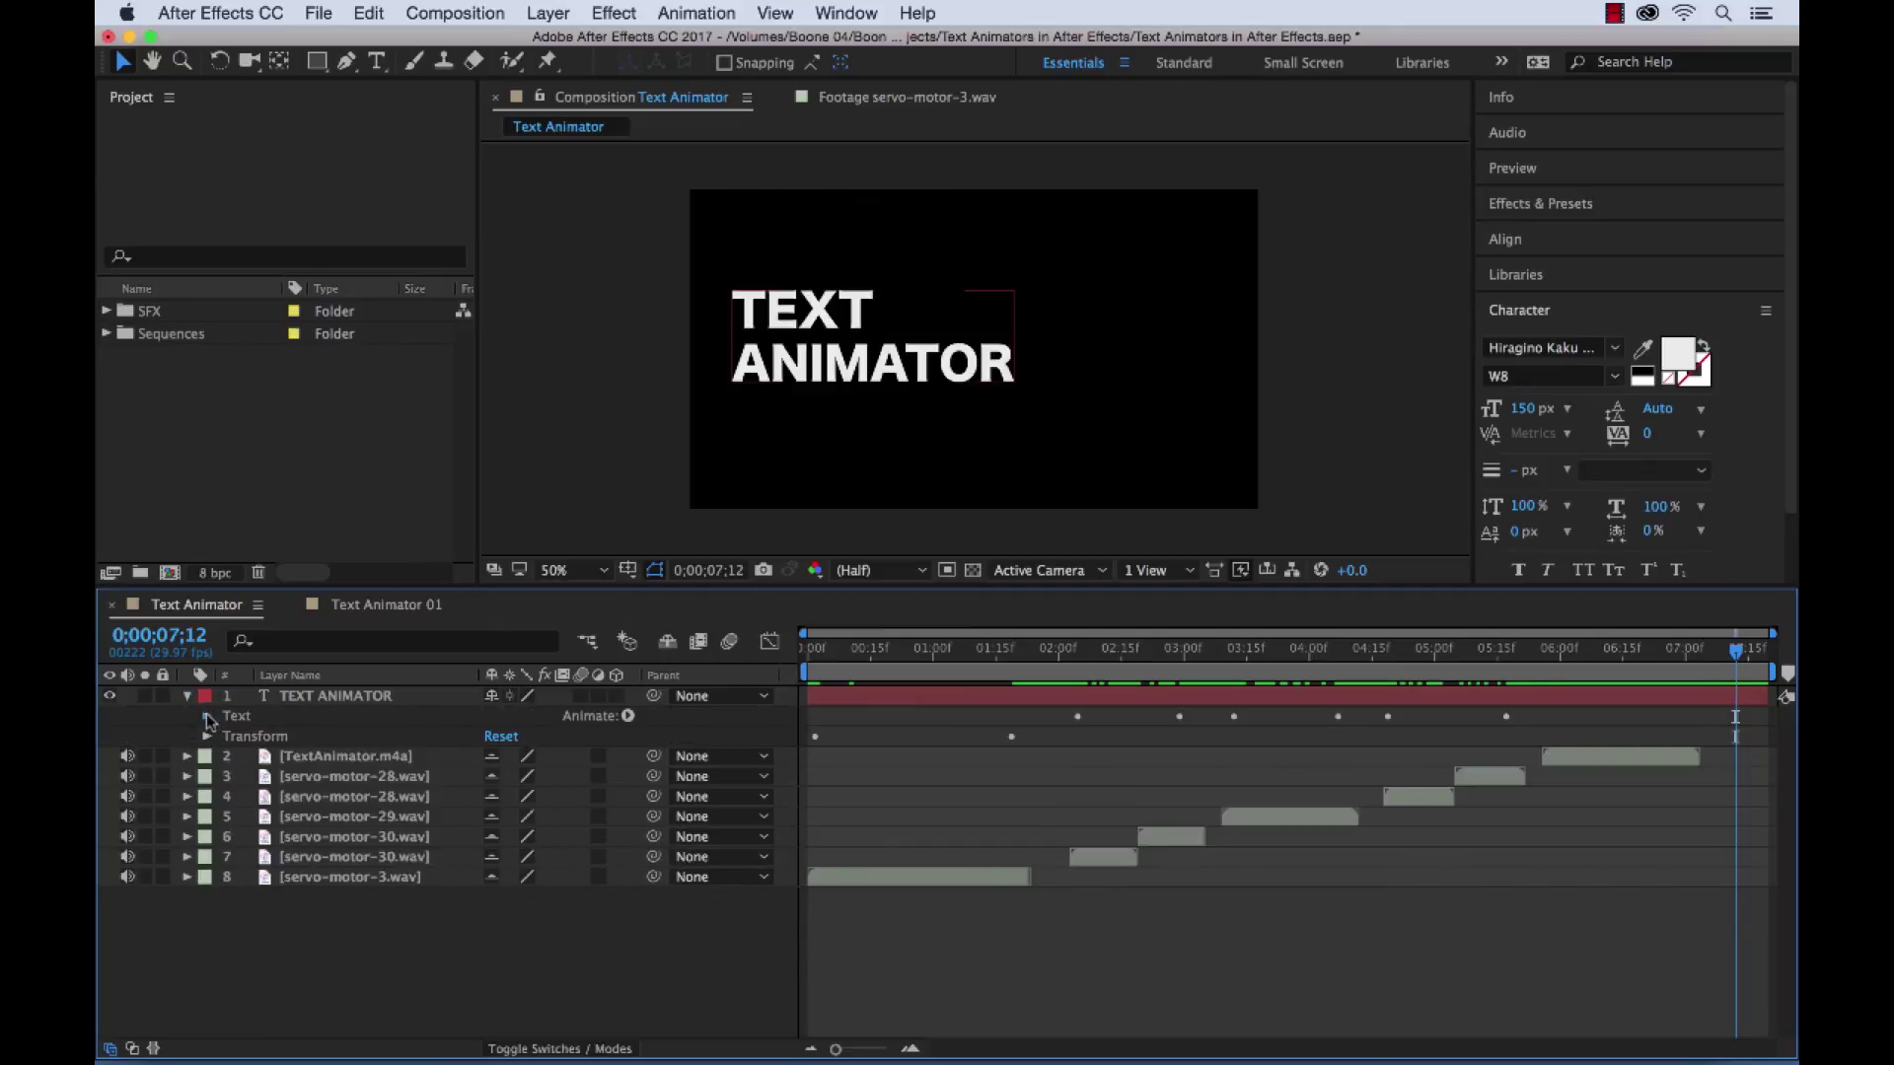
pyautogui.click(208, 717)
pyautogui.click(228, 796)
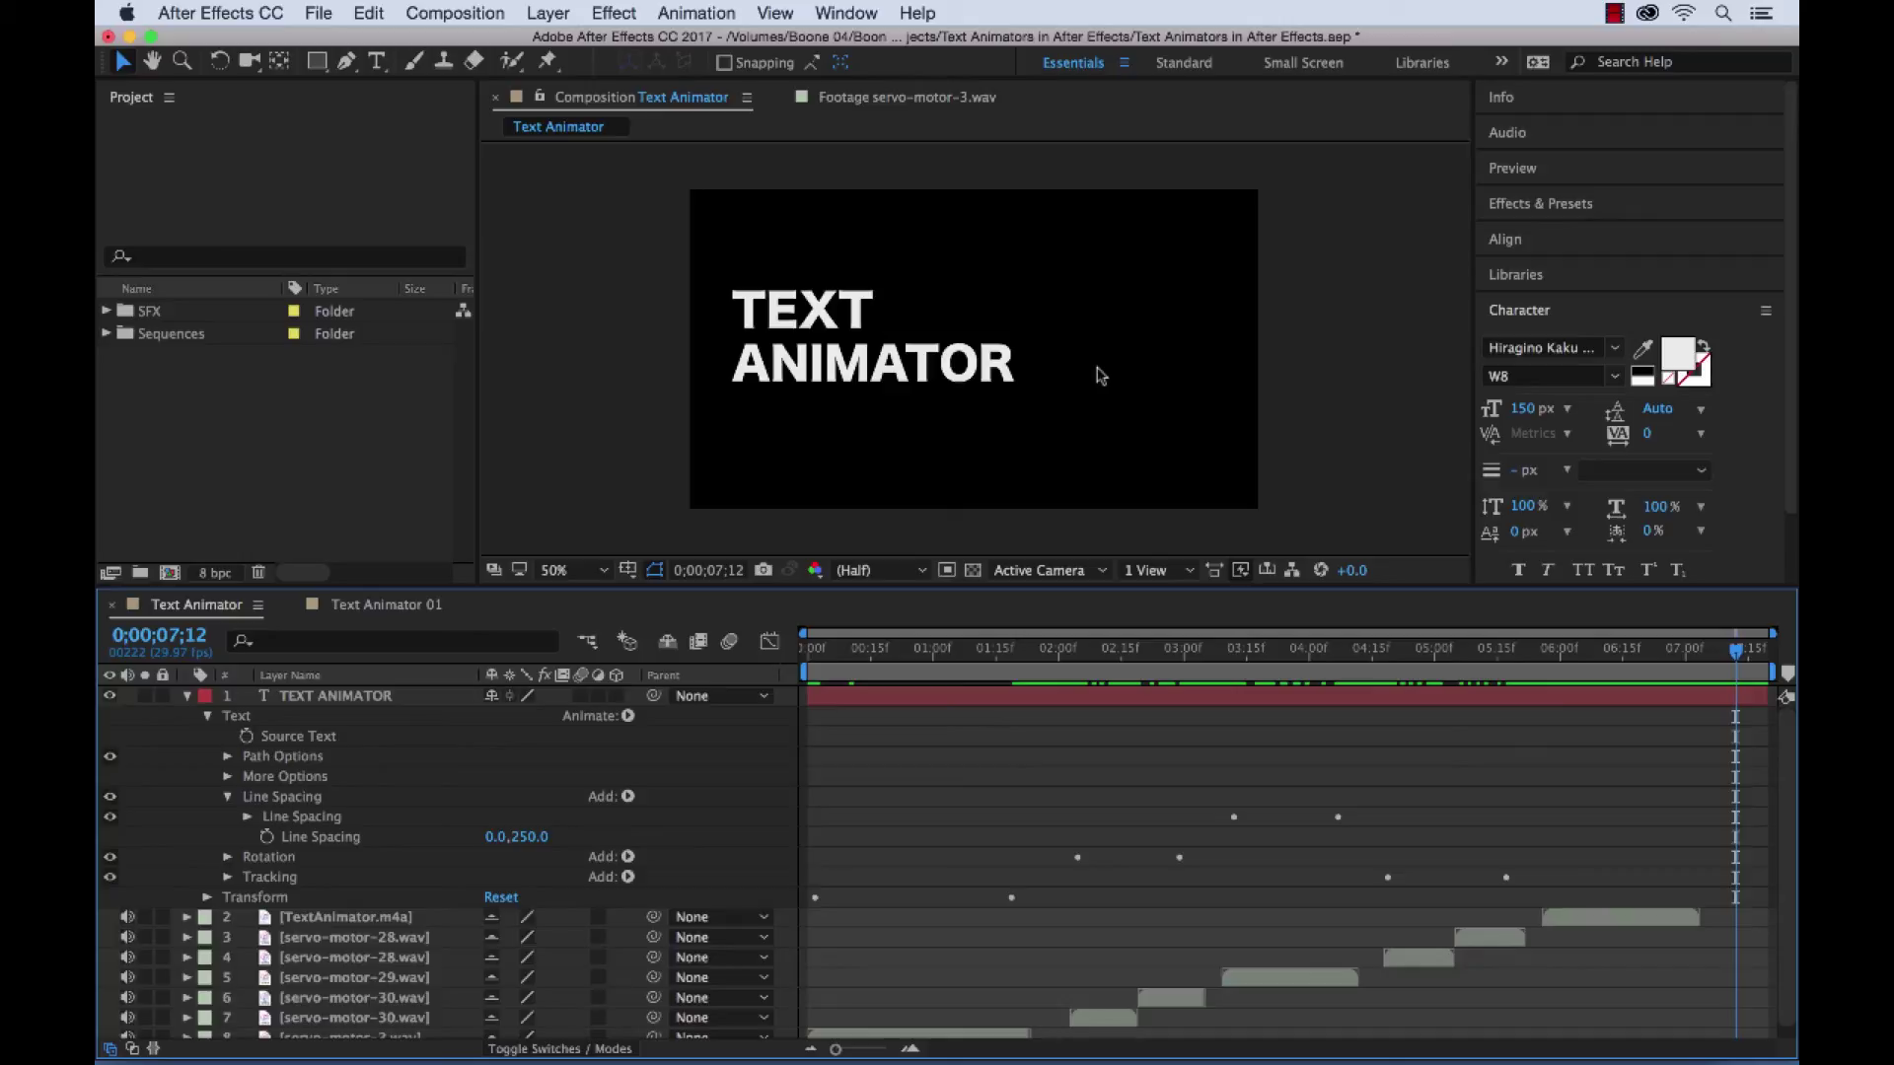
# Step: Open the Wiggle composition from the Sequences folder and scrub the text animation to 0;00;11;20
pyautogui.click(105, 333)
pyautogui.doubleClick(168, 356)
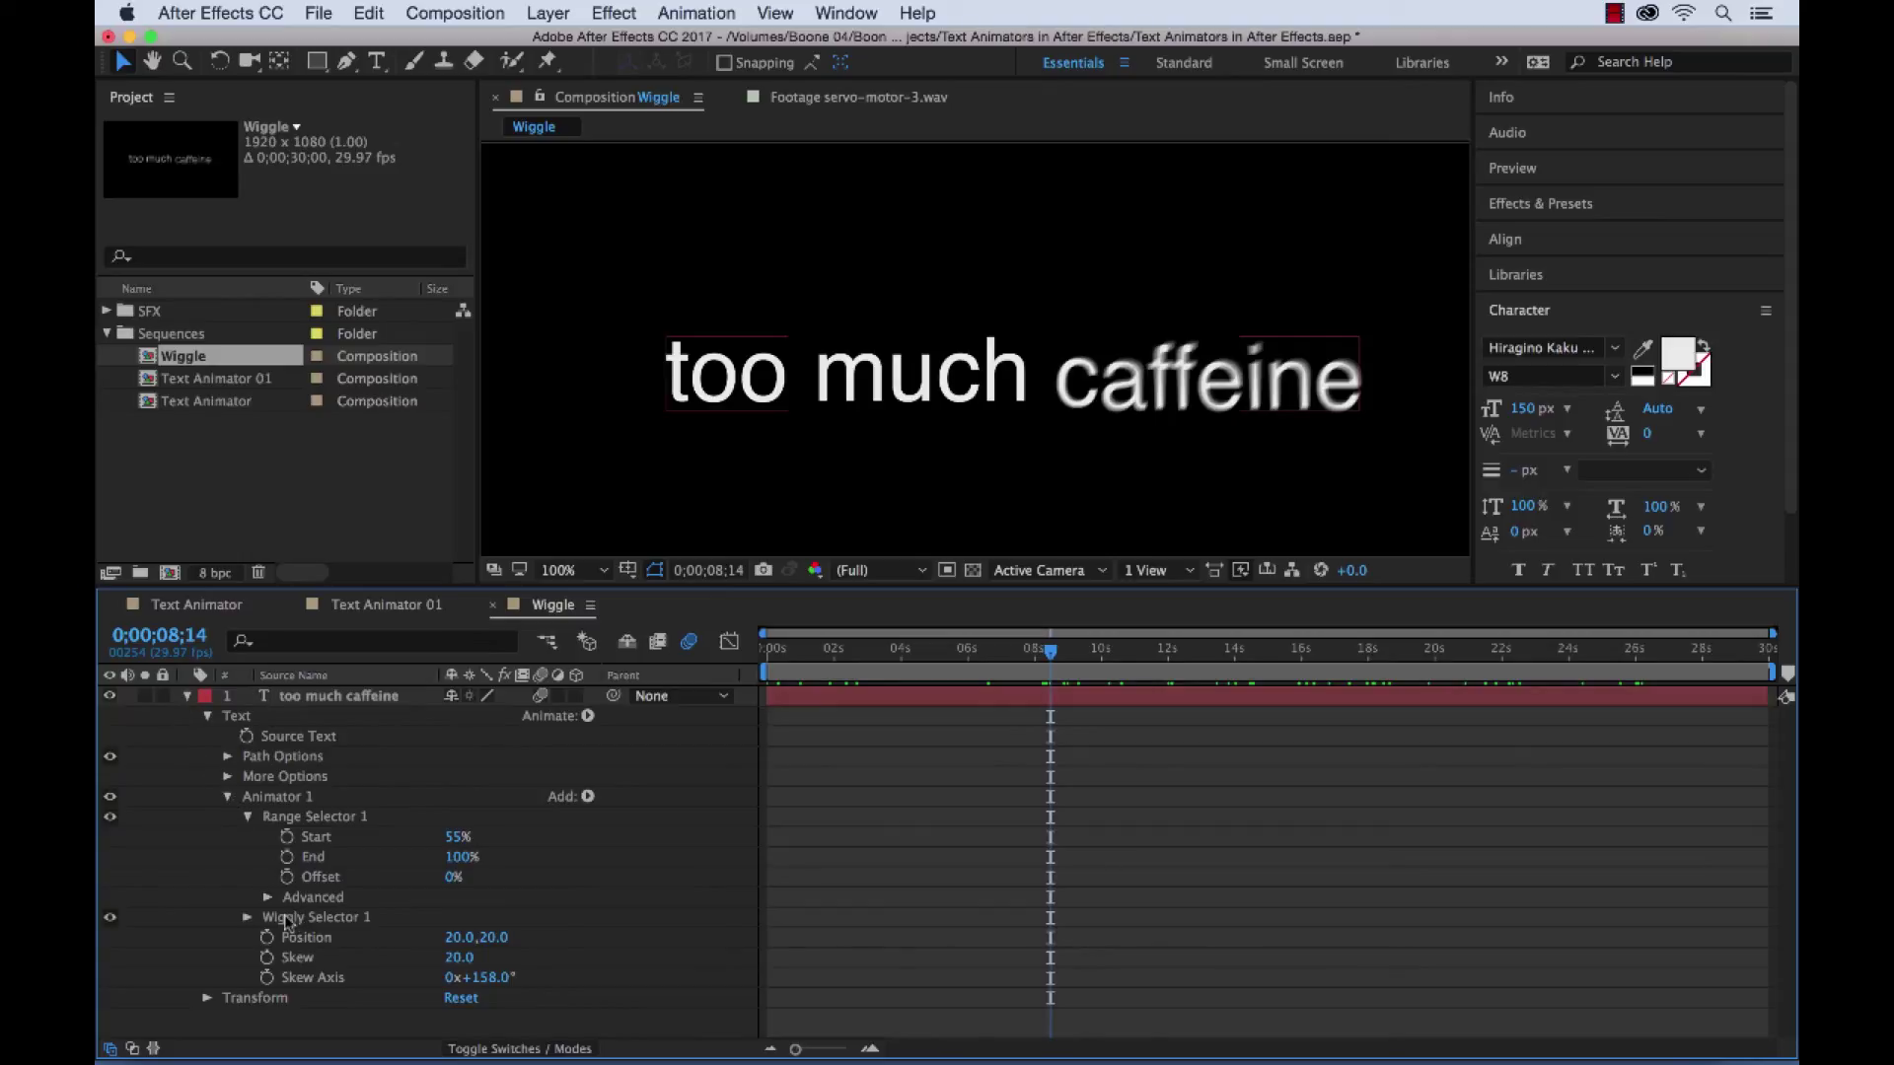
pyautogui.moveTo(1048, 658); pyautogui.dragTo(1154, 713)
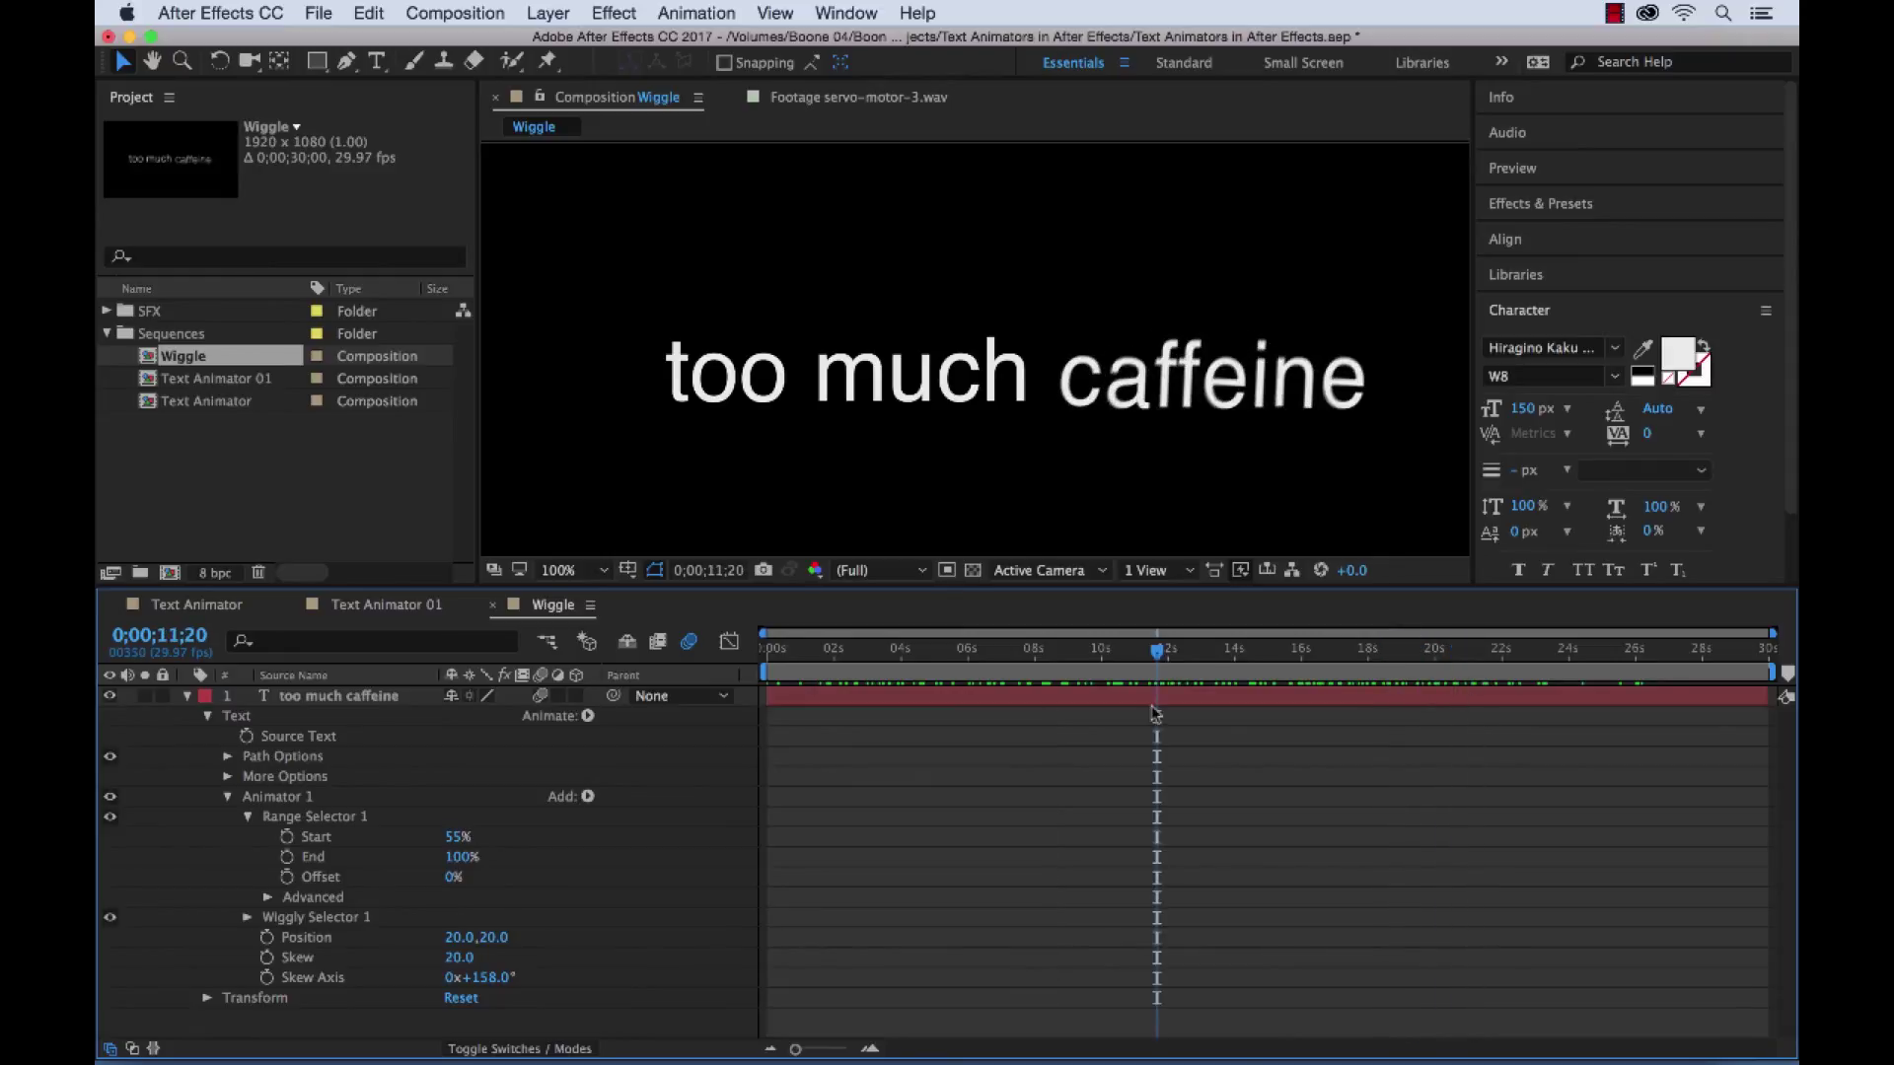